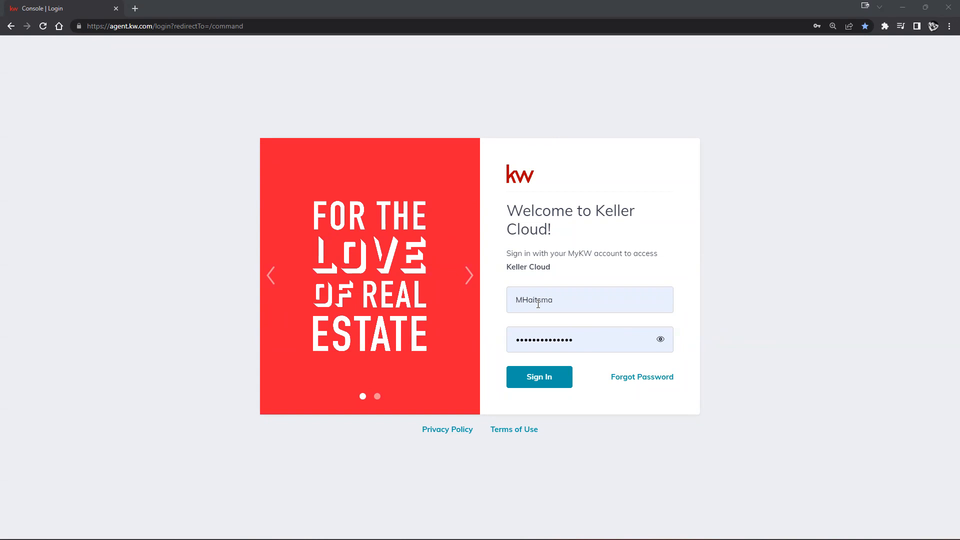
# Edit the username in the User Name field by appending 12, then reselect it
pyautogui.moveTo(522, 301); pyautogui.dragTo(562, 303)
pyautogui.click(562, 301)
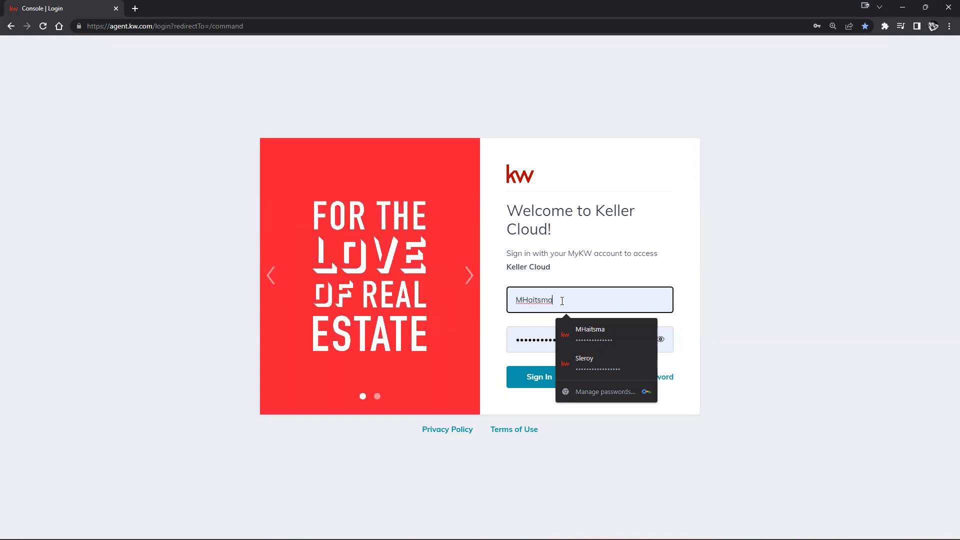
pyautogui.write('12')
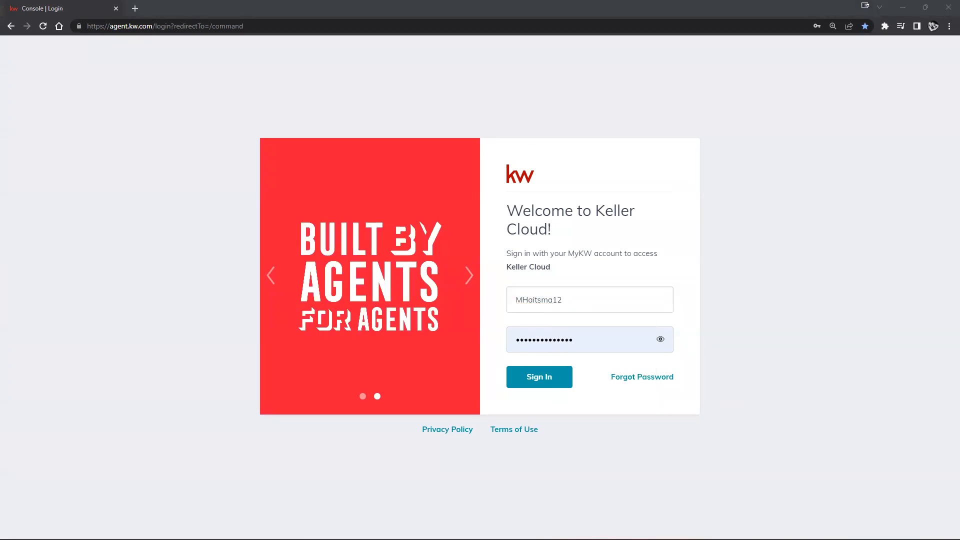
pyautogui.click(589, 300)
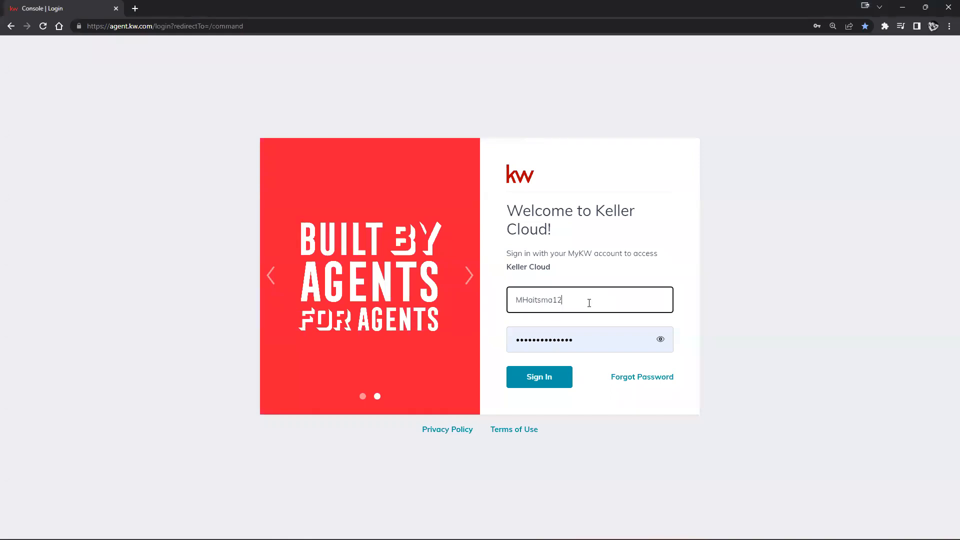
pyautogui.doubleClick(589, 303)
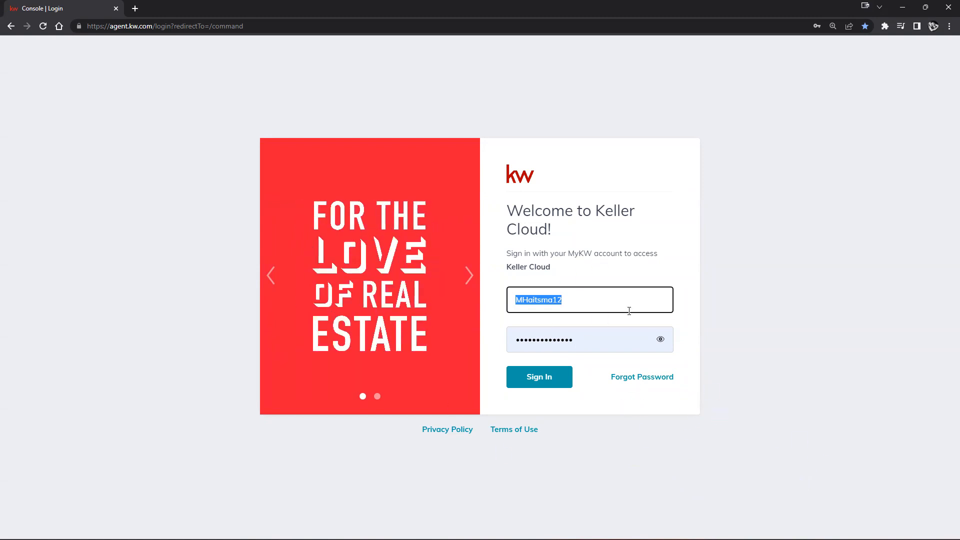
pyautogui.click(776, 394)
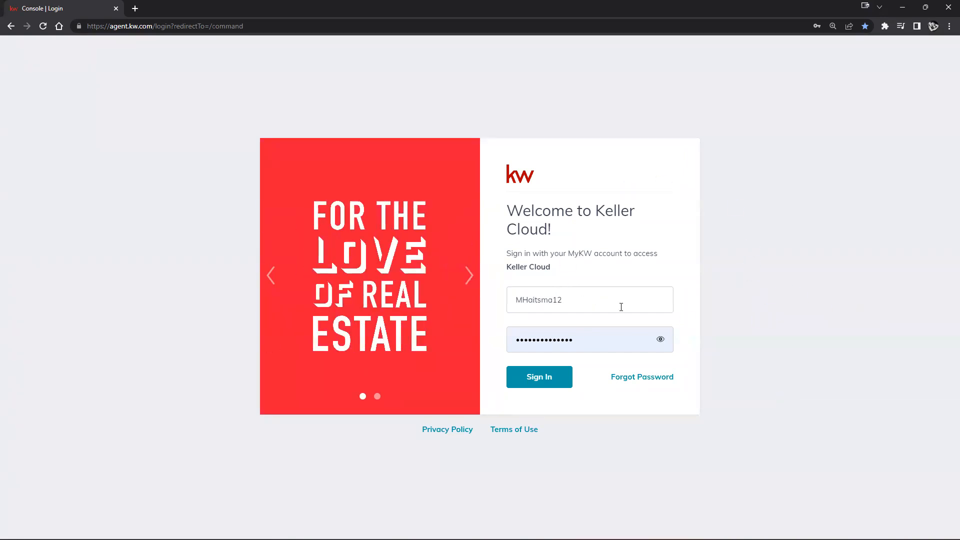
pyautogui.click(949, 26)
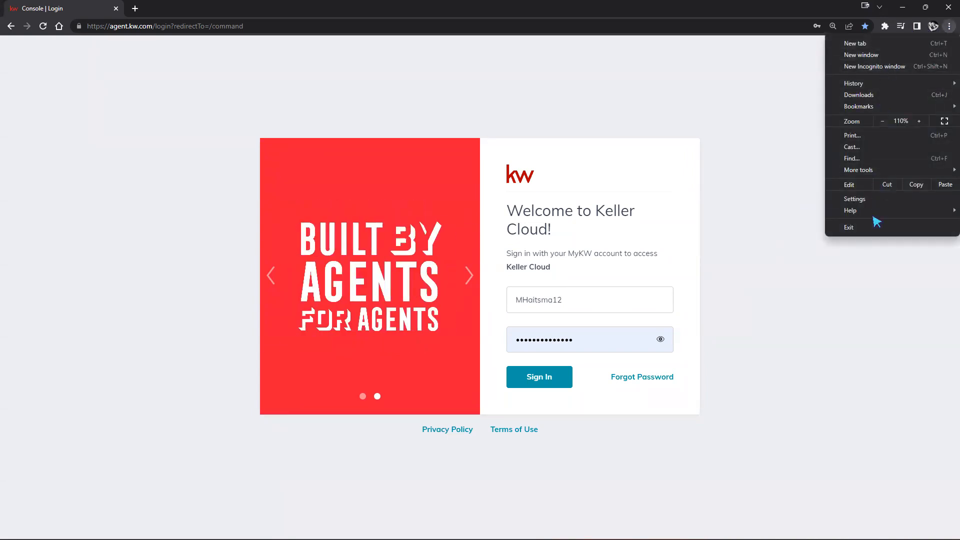
pyautogui.click(796, 216)
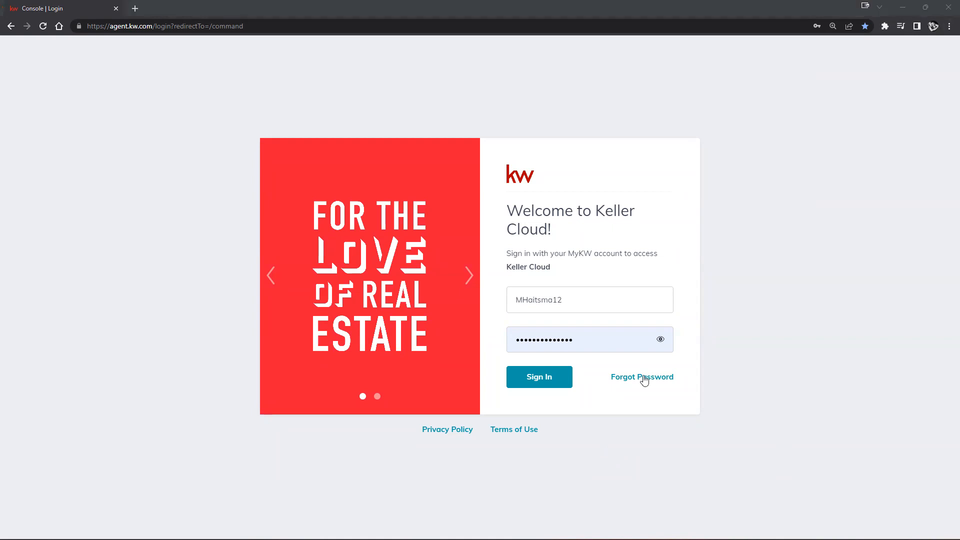
# Clear the username, fill in the other saved login from autofill, and sign in
pyautogui.click(586, 304)
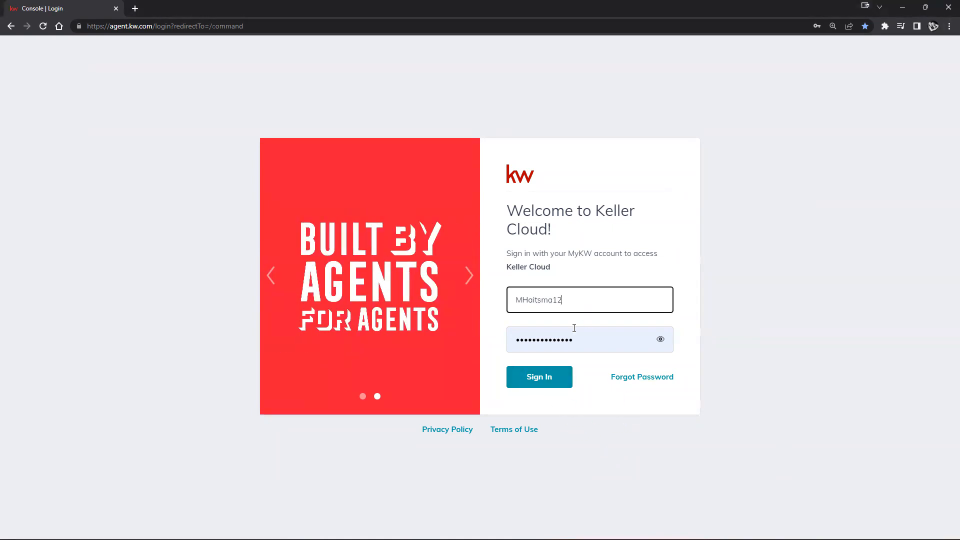
pyautogui.doubleClick(570, 291)
pyautogui.press('BackSpace')
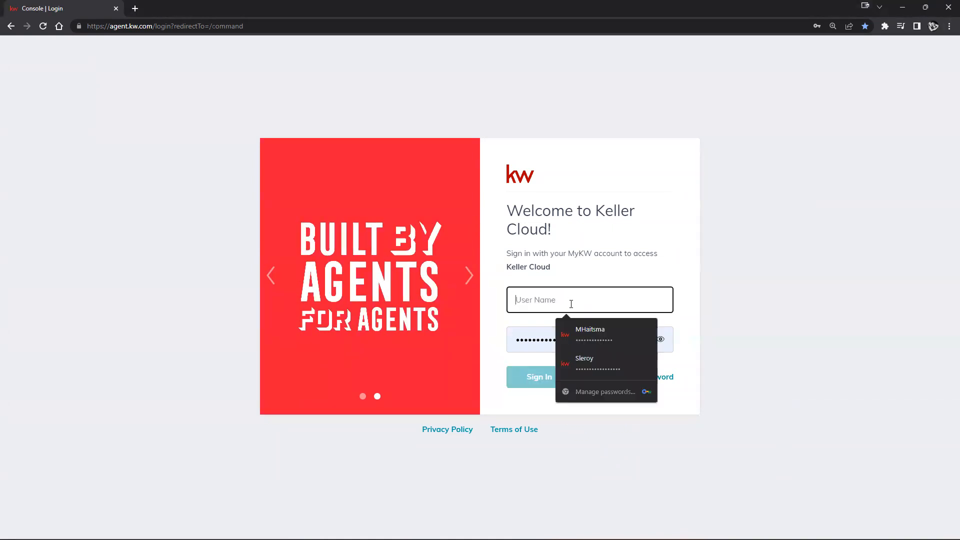
pyautogui.click(575, 360)
pyautogui.click(563, 376)
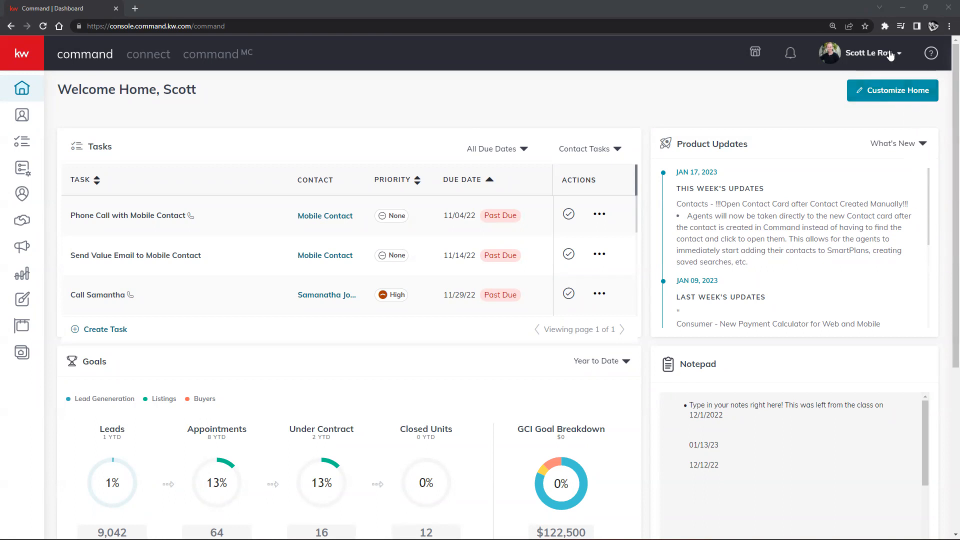
# Open account Settings and check the e-mail linked to DocuSign under Connected Apps
pyautogui.click(890, 55)
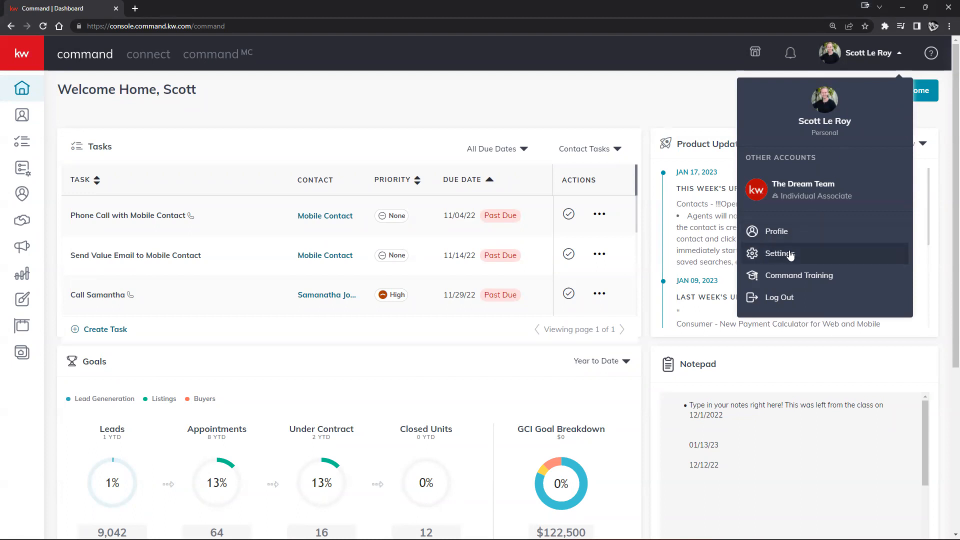
pyautogui.click(842, 254)
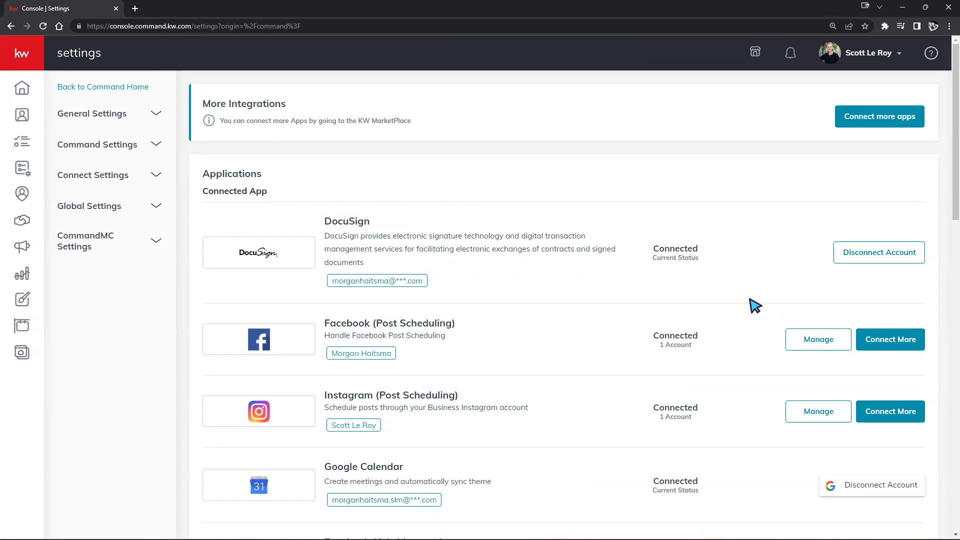
pyautogui.click(870, 59)
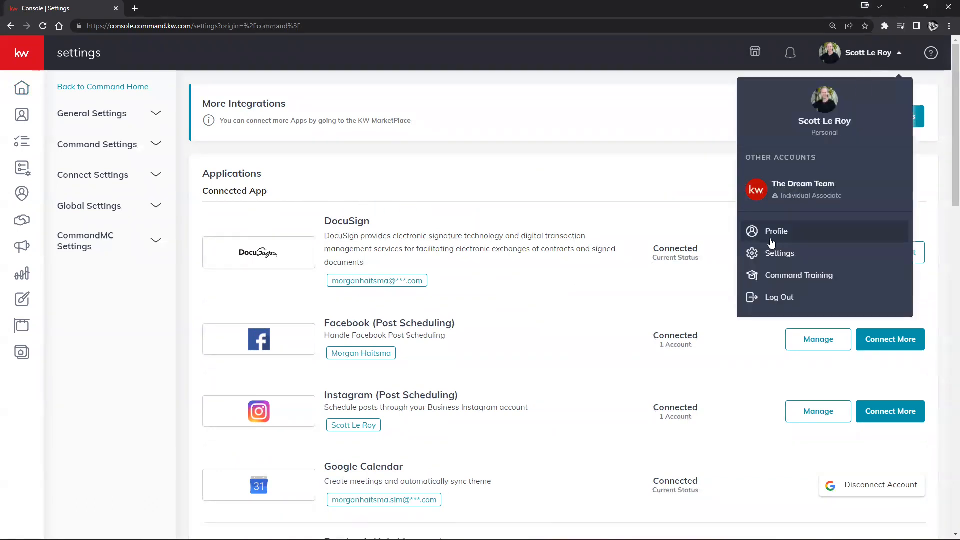
pyautogui.click(550, 280)
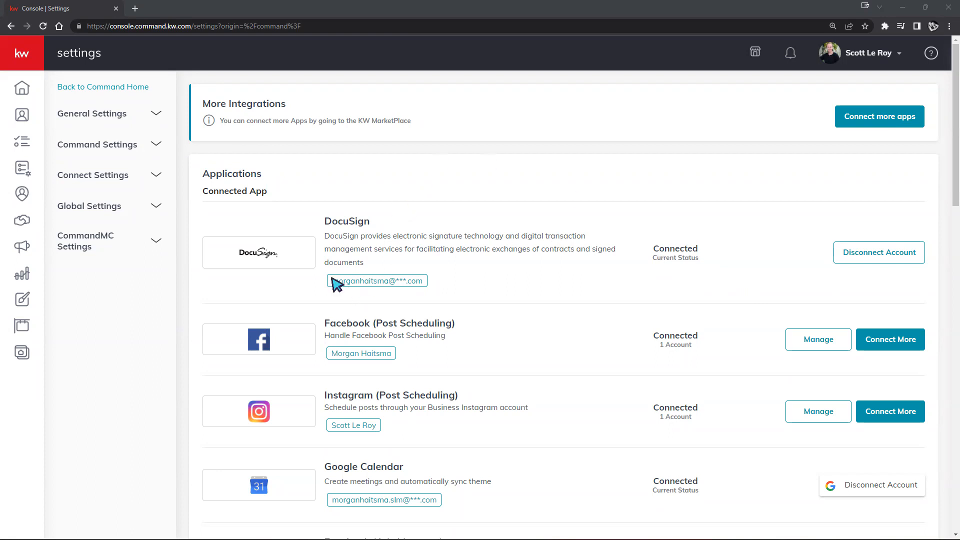
pyautogui.moveTo(333, 280); pyautogui.dragTo(431, 277)
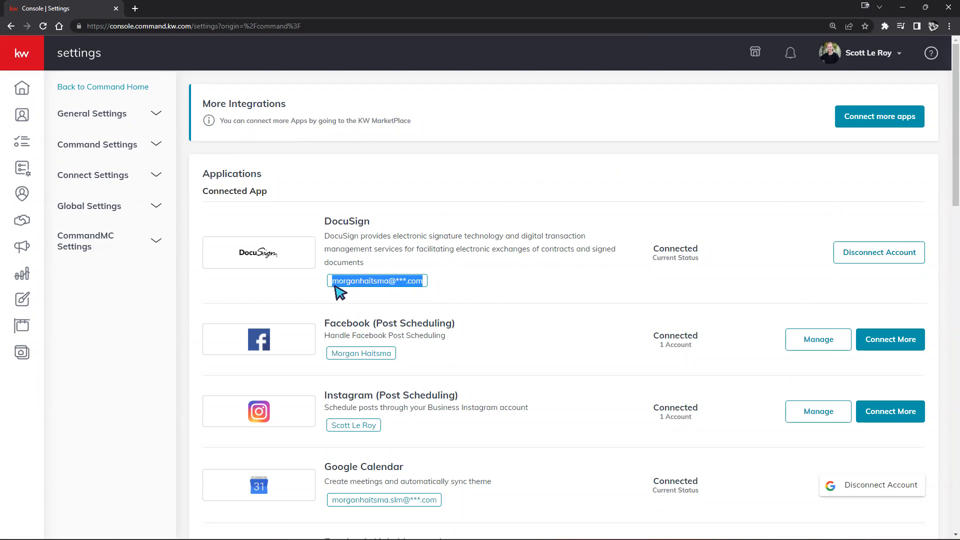
pyautogui.click(446, 288)
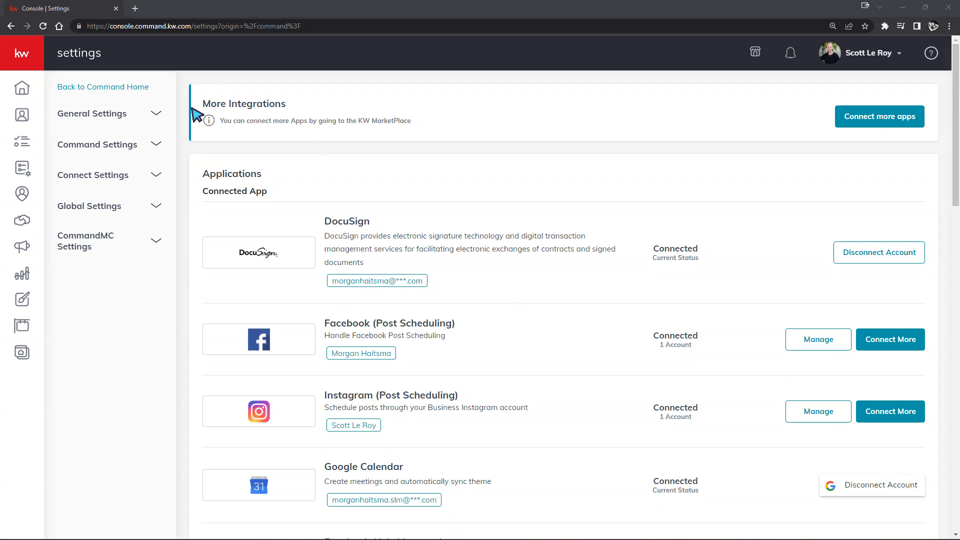
pyautogui.moveTo(56, 95)
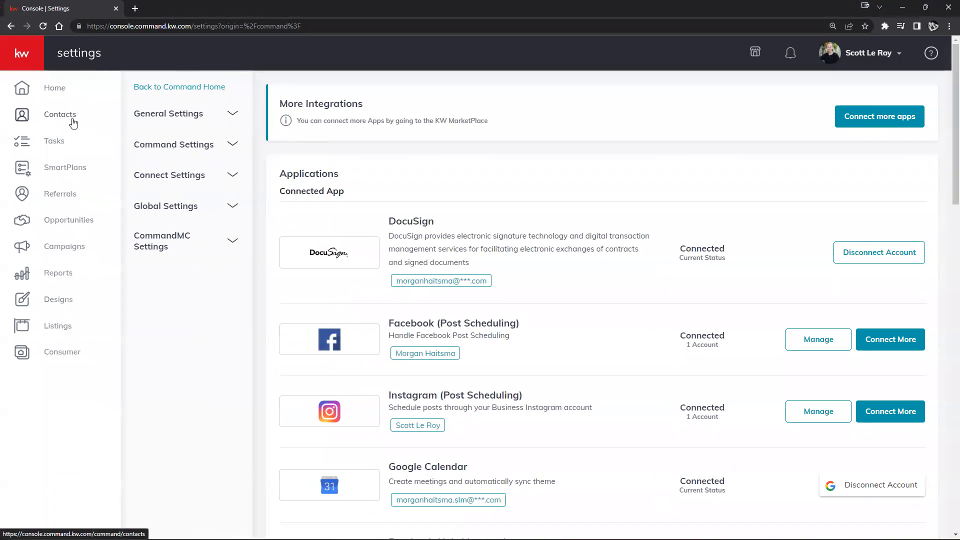
# Search the All Contacts SmartView for the contact's name and open their record
pyautogui.click(56, 121)
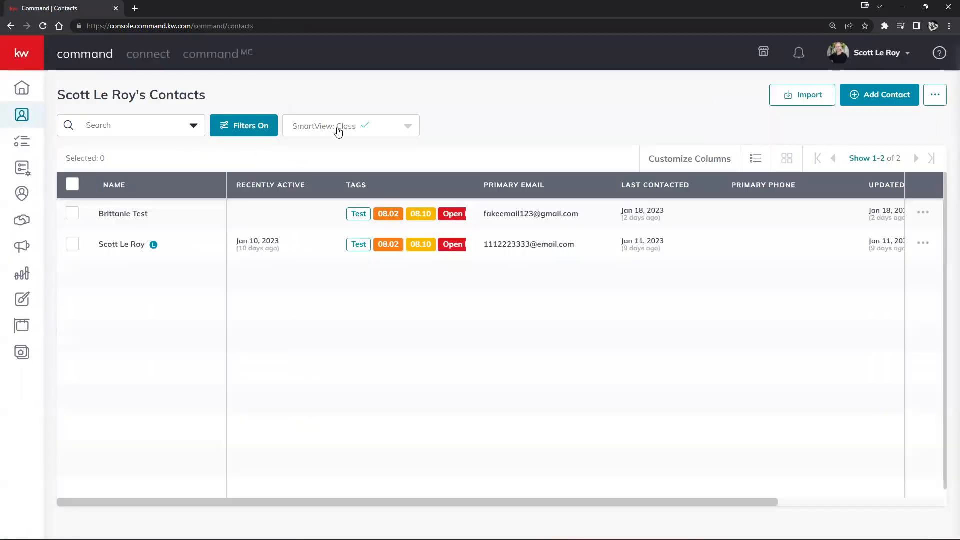
pyautogui.click(337, 129)
pyautogui.click(332, 197)
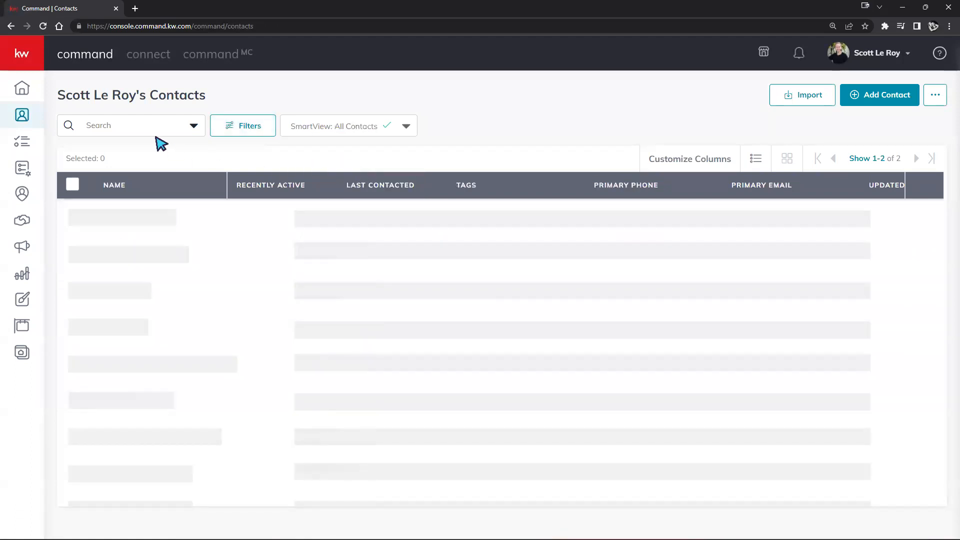
pyautogui.click(154, 134)
pyautogui.write('morgan')
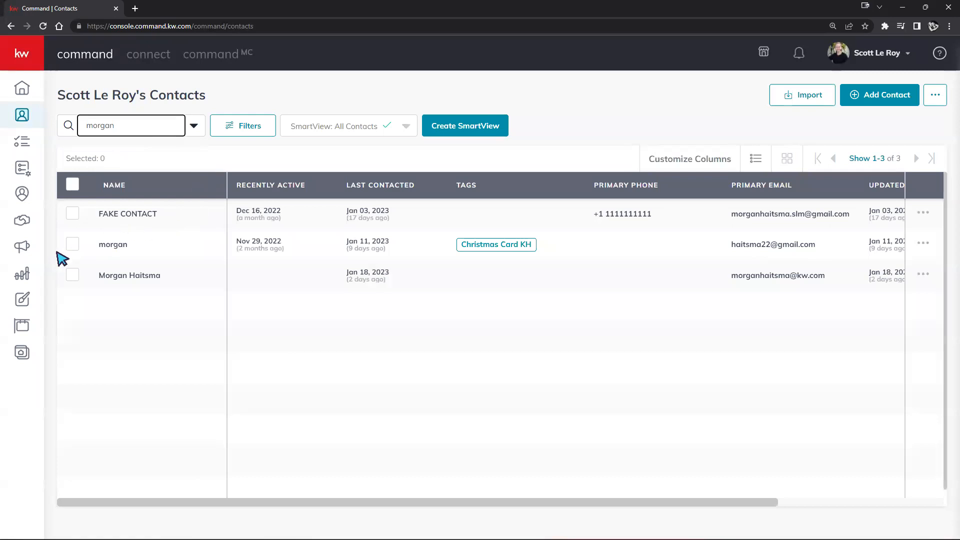
pyautogui.click(144, 277)
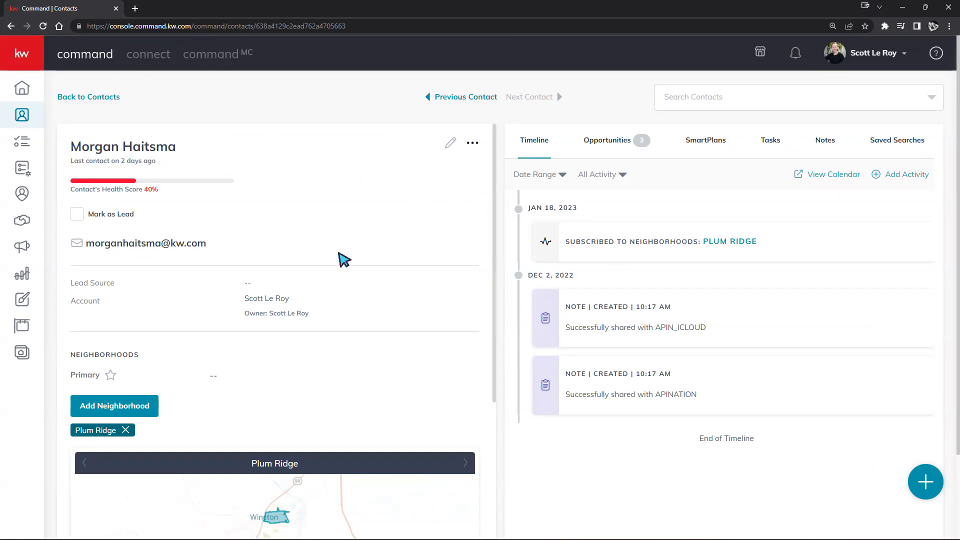
pyautogui.scroll(-6, 386, 232)
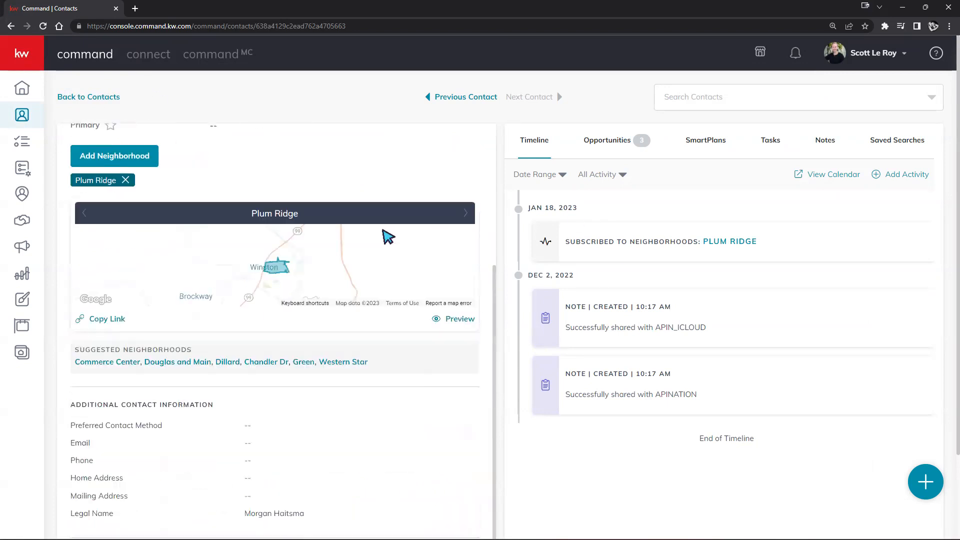
pyautogui.scroll(-2, 388, 237)
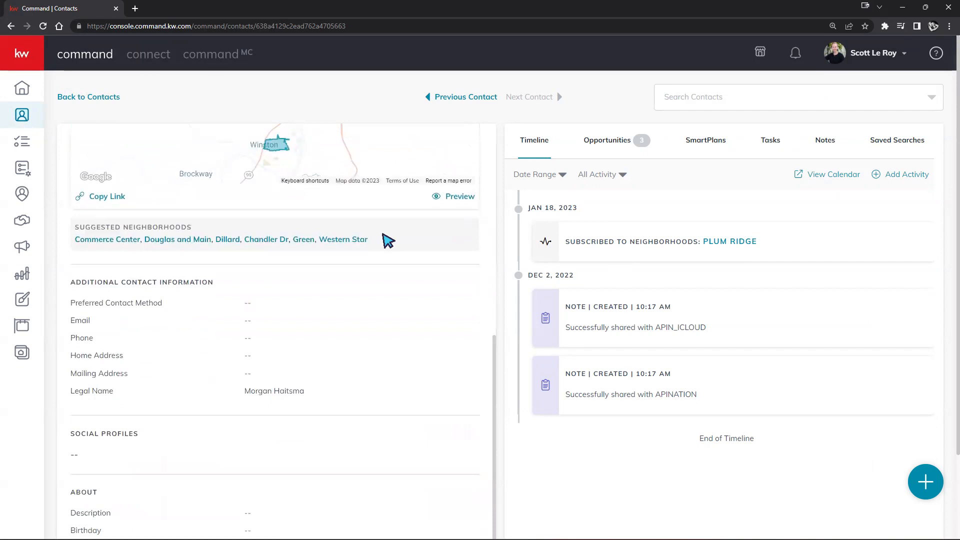
pyautogui.scroll(7, 388, 241)
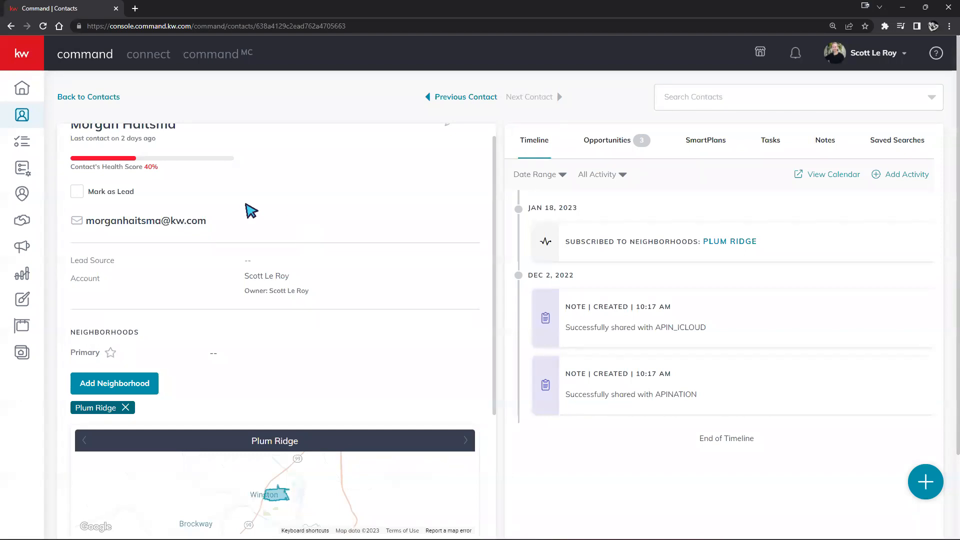
pyautogui.scroll(1, 218, 212)
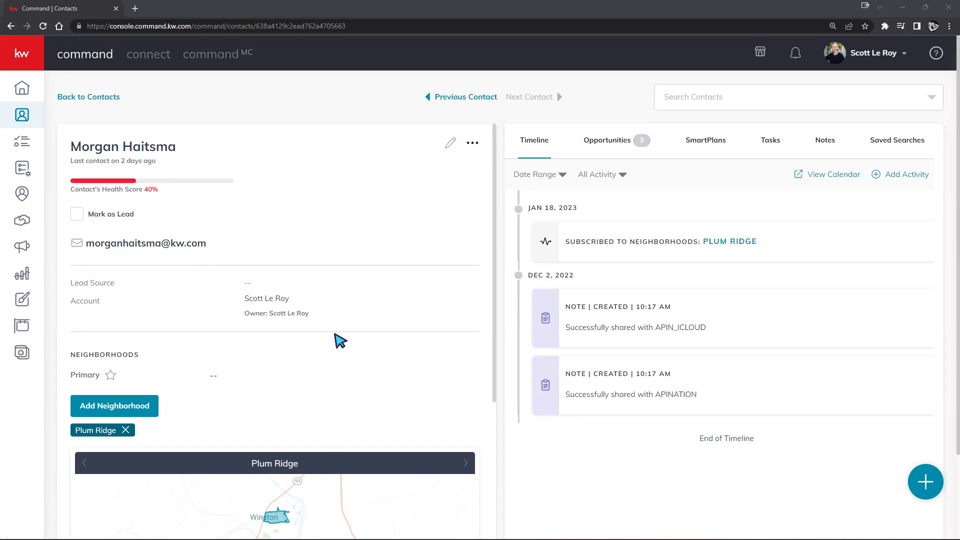
# Open the 123 Main St listing opportunity from the contact's Opportunities tab
pyautogui.scroll(-4, 338, 345)
pyautogui.scroll(-3, 338, 350)
pyautogui.scroll(7, 337, 360)
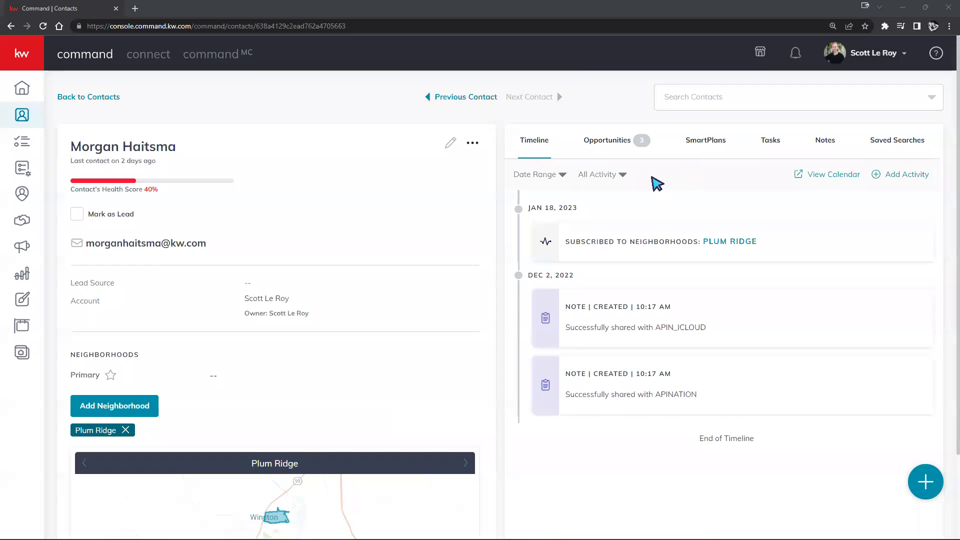
pyautogui.click(616, 143)
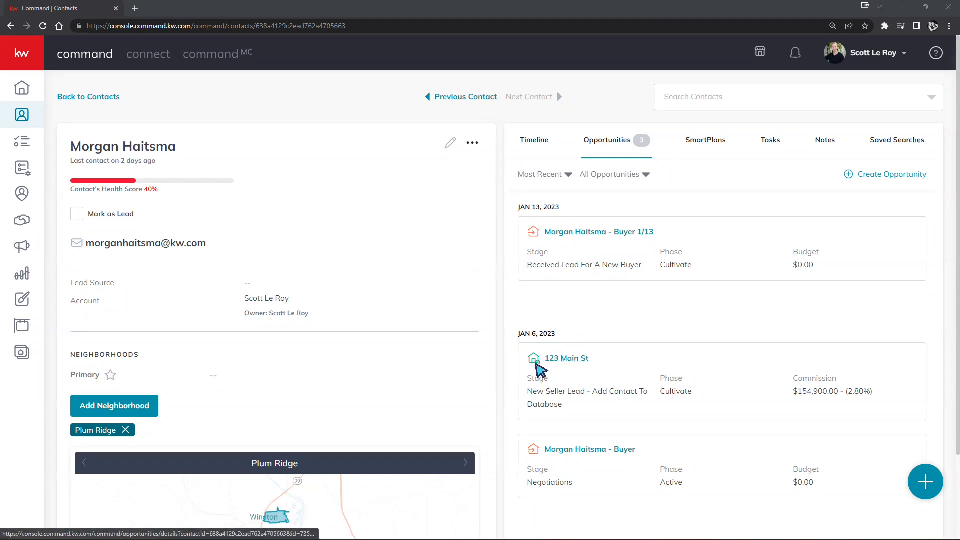
pyautogui.click(577, 364)
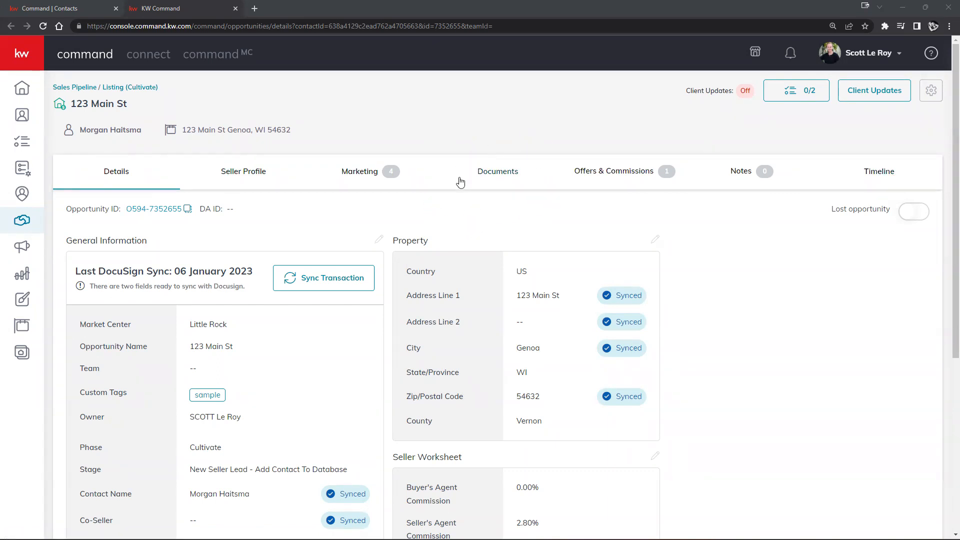
# Show the 123 Main St opportunity's Documents tab with its Listed-stage checklist
pyautogui.click(498, 175)
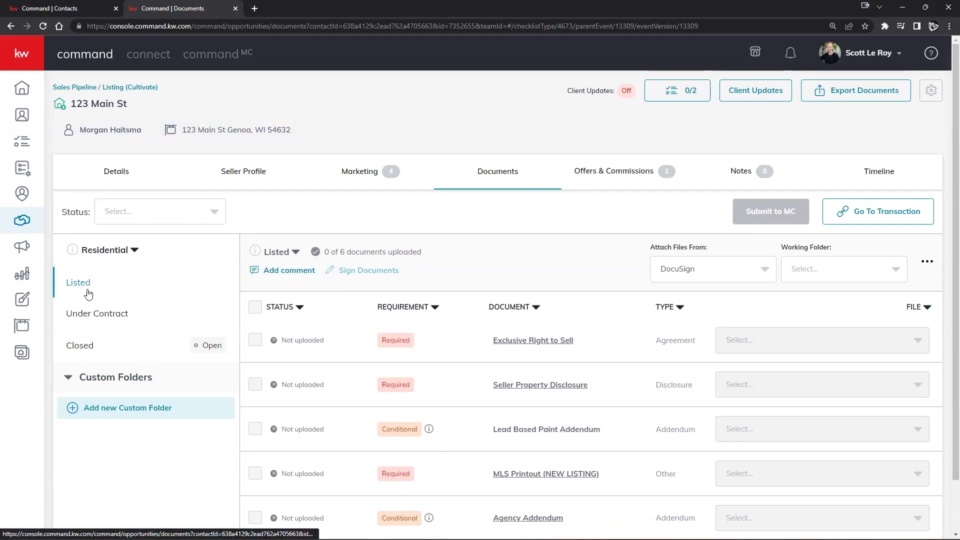
# Switch the checklist from Under Contract to Closed and review its seven documents
pyautogui.click(82, 314)
pyautogui.click(80, 345)
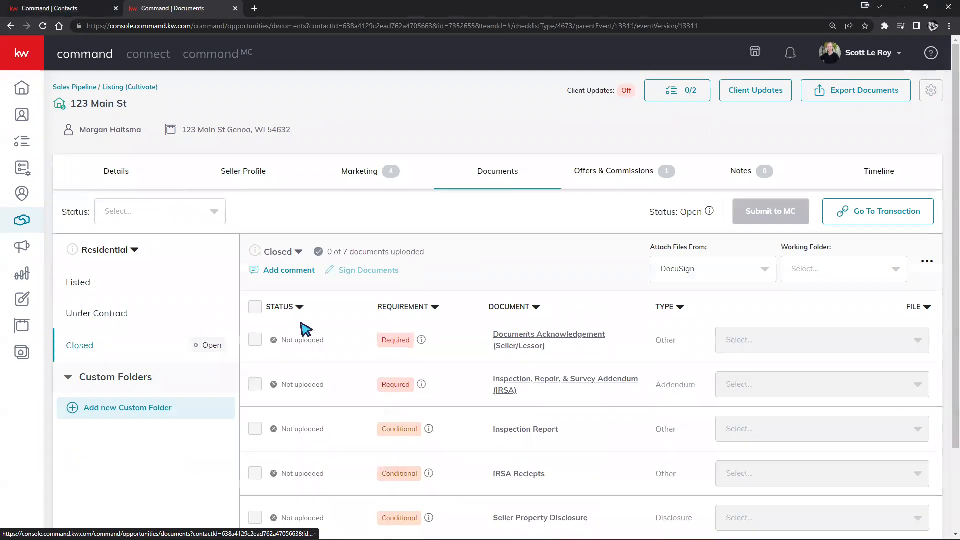
pyautogui.scroll(-2, 570, 284)
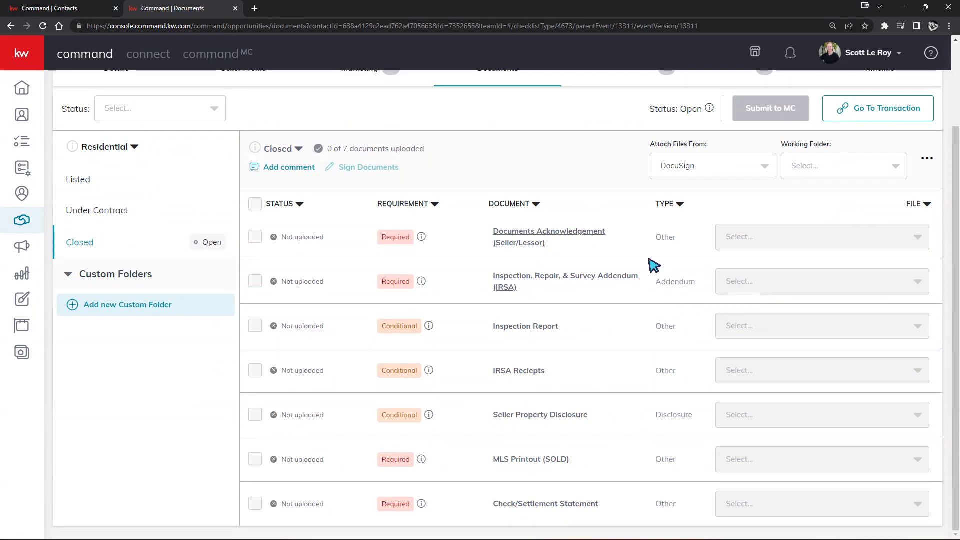
pyautogui.scroll(1, 633, 321)
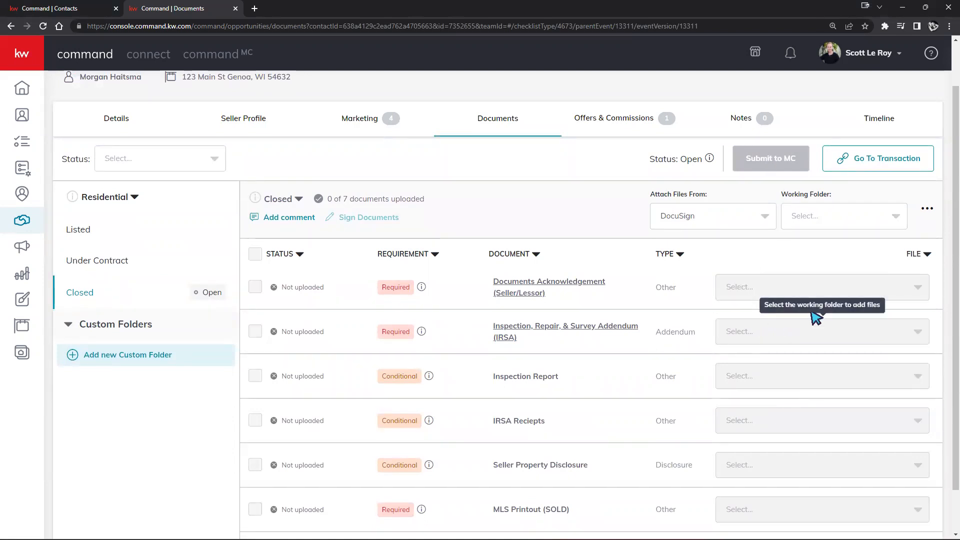
pyautogui.scroll(1, 480, 238)
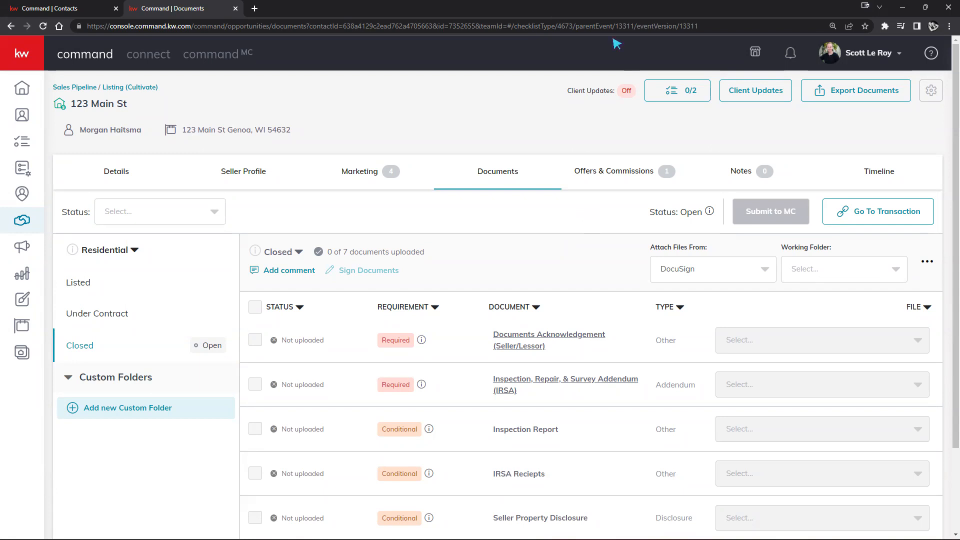
# Load docusign in a new tab, log in, and switch the account to DocuSign Rooms
pyautogui.click(255, 9)
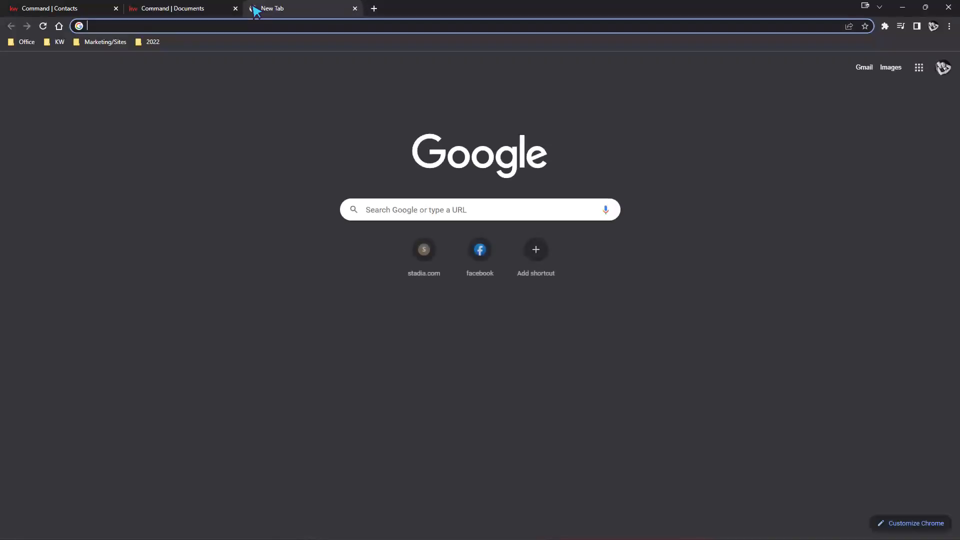
pyautogui.write('docusign.')
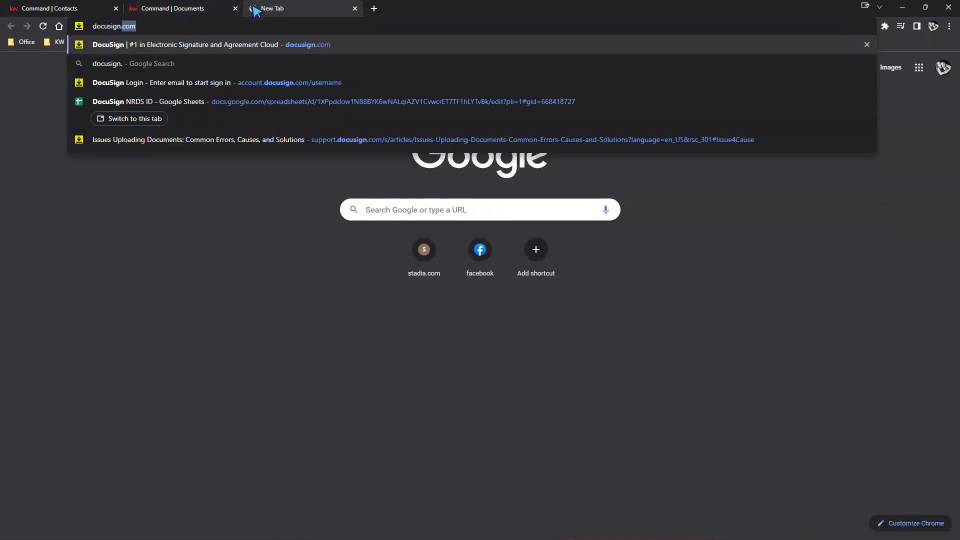
pyautogui.press('Return')
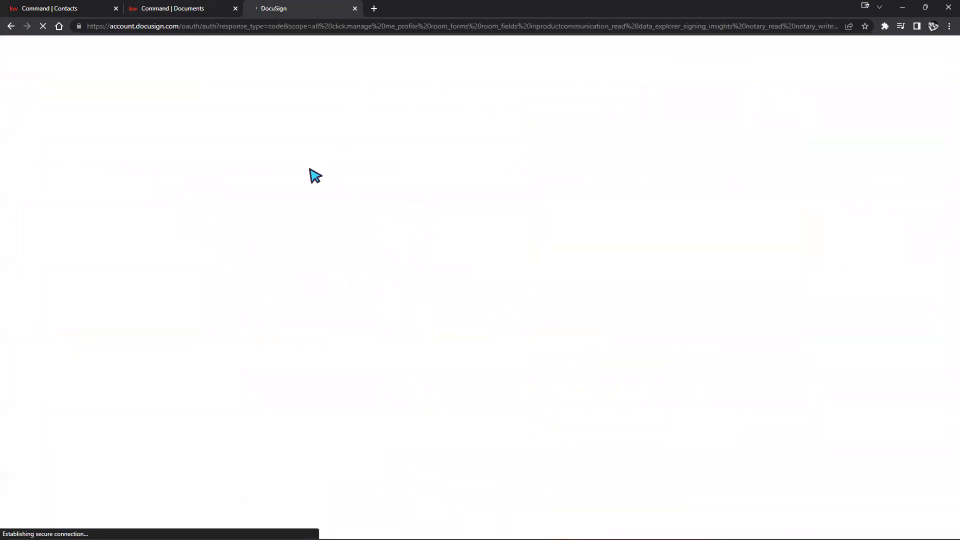
pyautogui.click(464, 232)
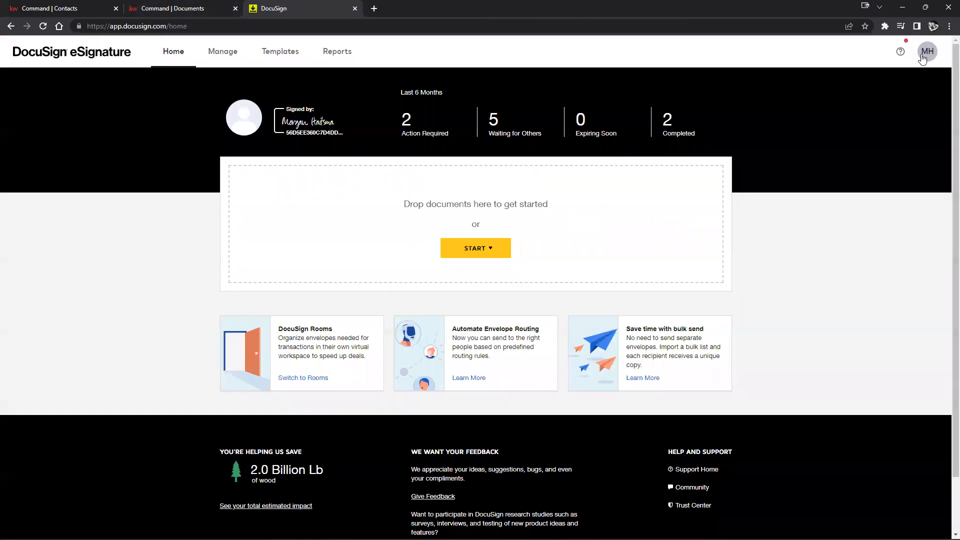
pyautogui.click(925, 56)
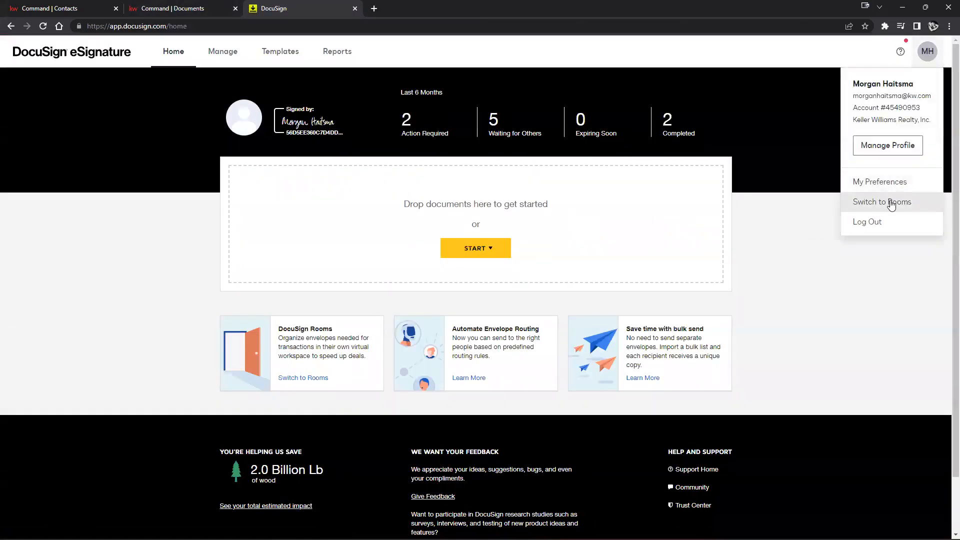
pyautogui.click(875, 201)
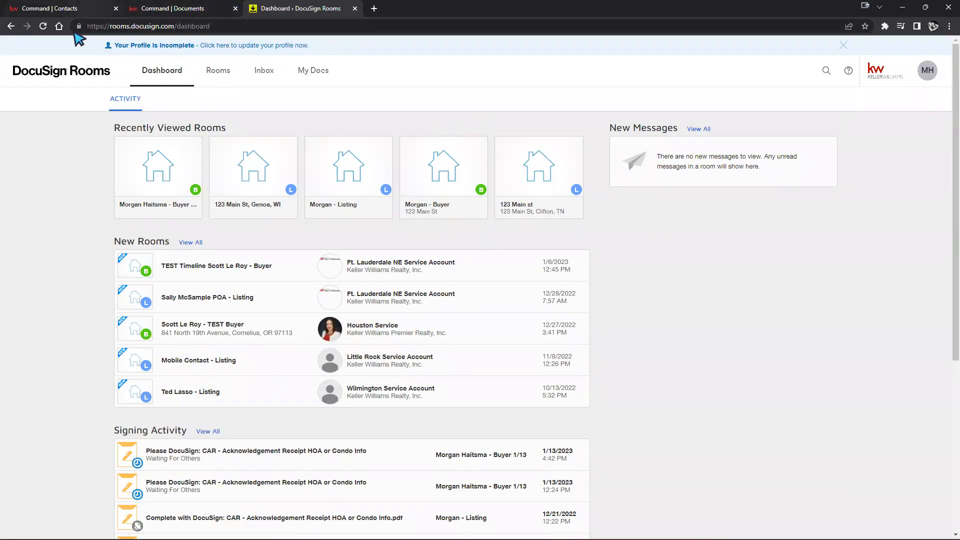
# Start a NEW room from the Rooms list, then return to the Command | Contacts tab
pyautogui.click(224, 70)
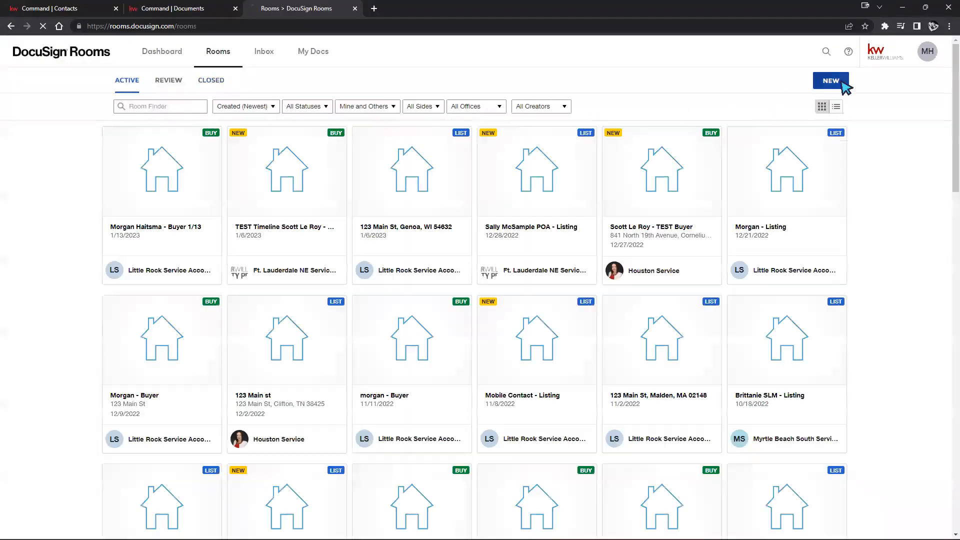
pyautogui.click(844, 86)
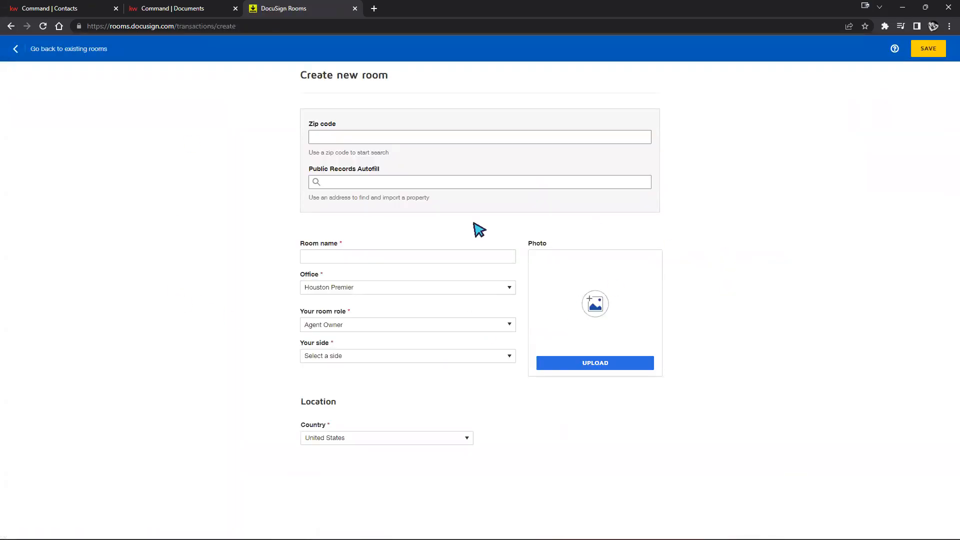
pyautogui.click(91, 9)
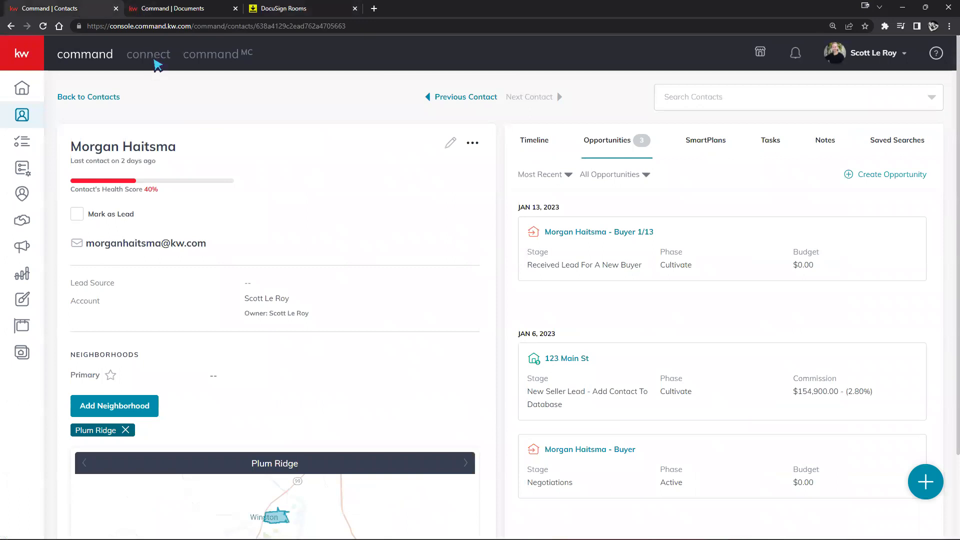
# Switch to the Command | Documents tab showing the Closed checklist, 0 of 7 uploaded
pyautogui.click(155, 11)
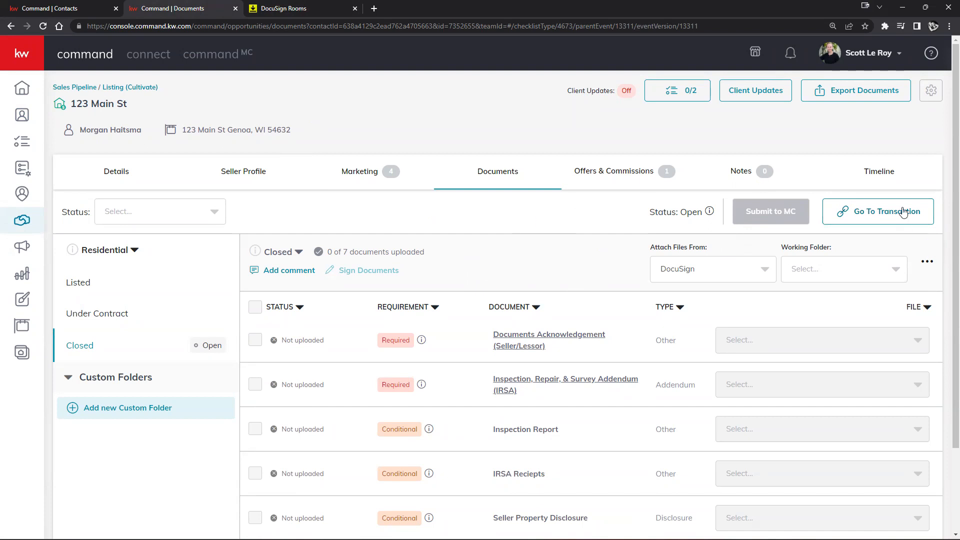
# Go to the 123 Main St room and delete its single document, confirming DELETE
pyautogui.click(888, 215)
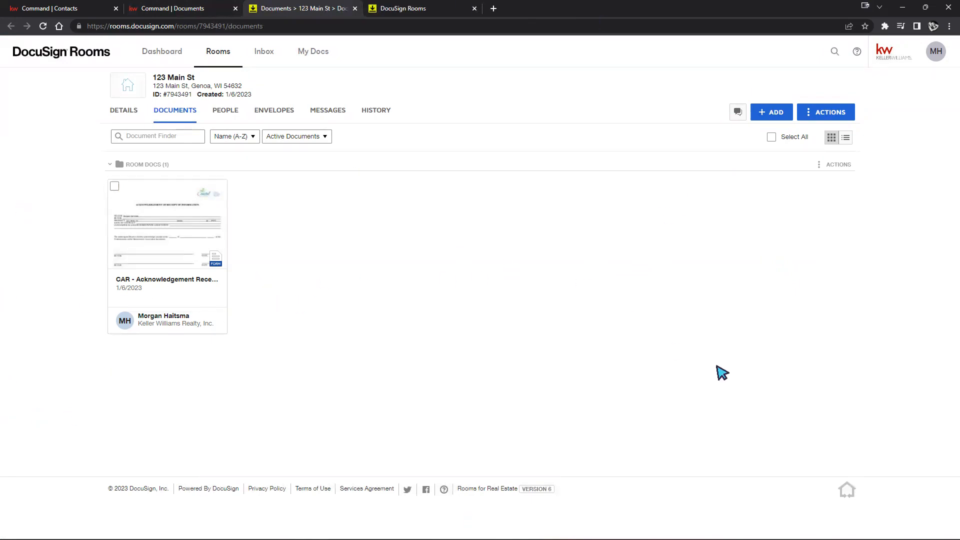
pyautogui.click(113, 190)
pyautogui.click(477, 136)
pyautogui.click(392, 187)
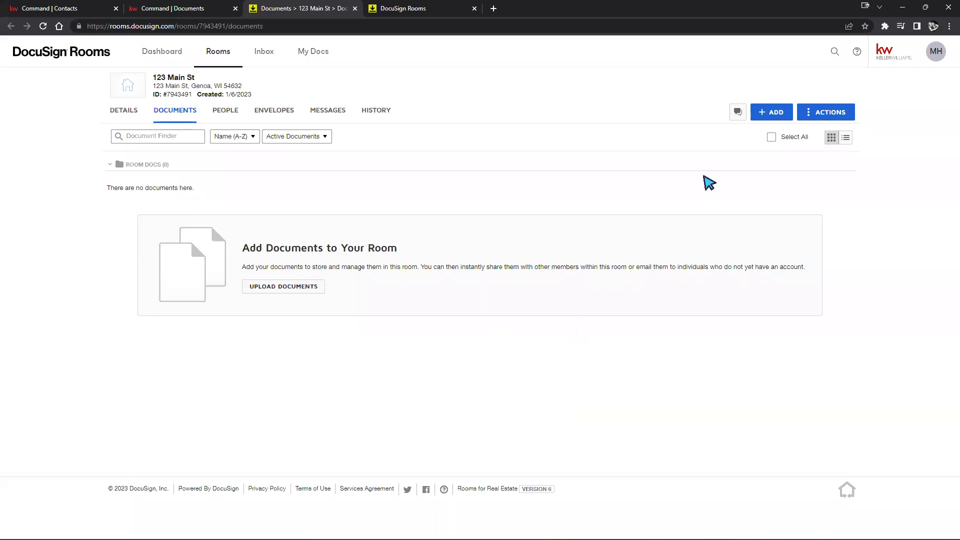
pyautogui.click(775, 114)
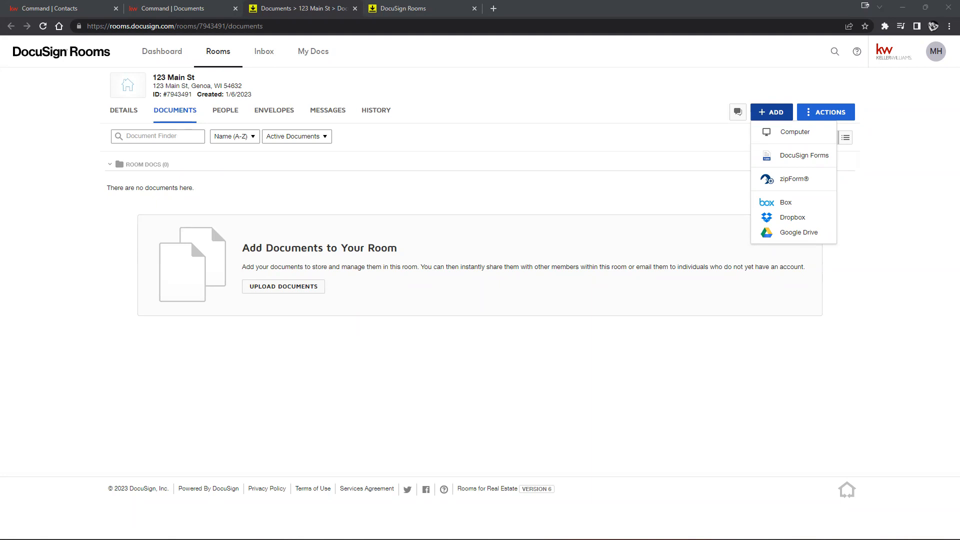
pyautogui.click(711, 392)
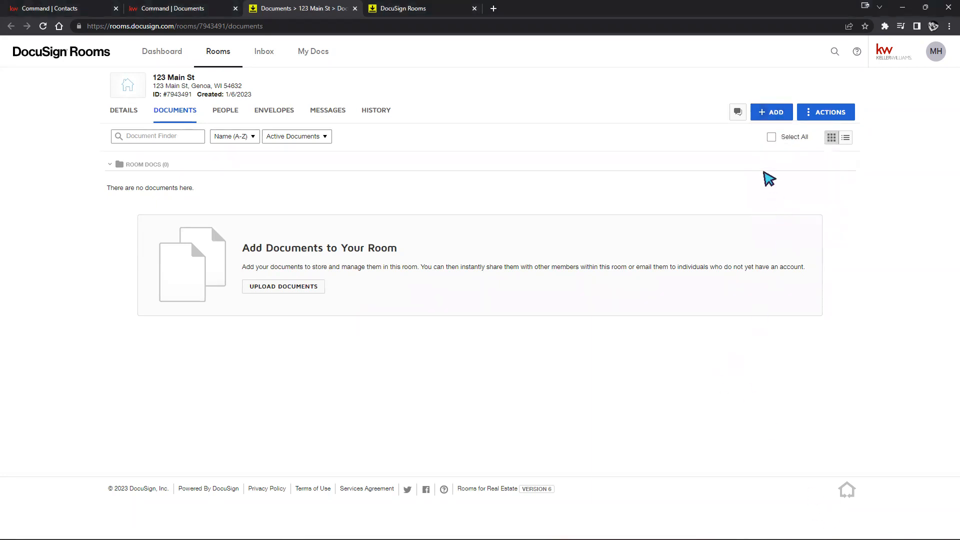
pyautogui.click(763, 112)
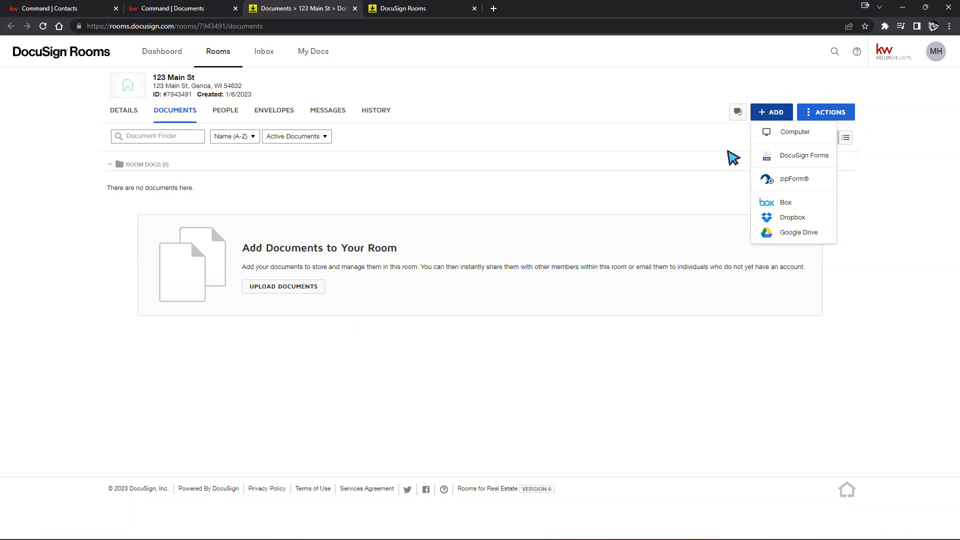
pyautogui.click(679, 201)
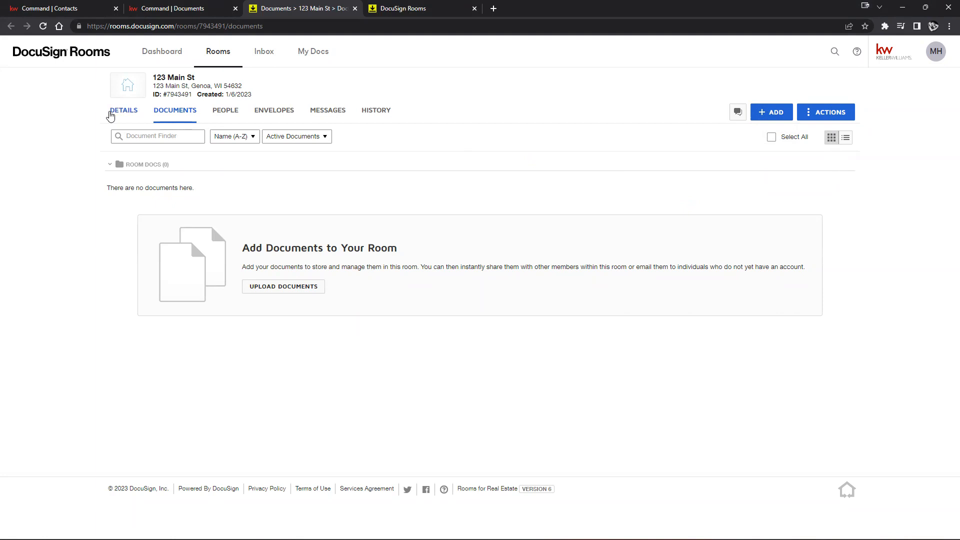
# Review the 123 Main St room's Details tab and select its Name, Side and Created by values
pyautogui.click(110, 112)
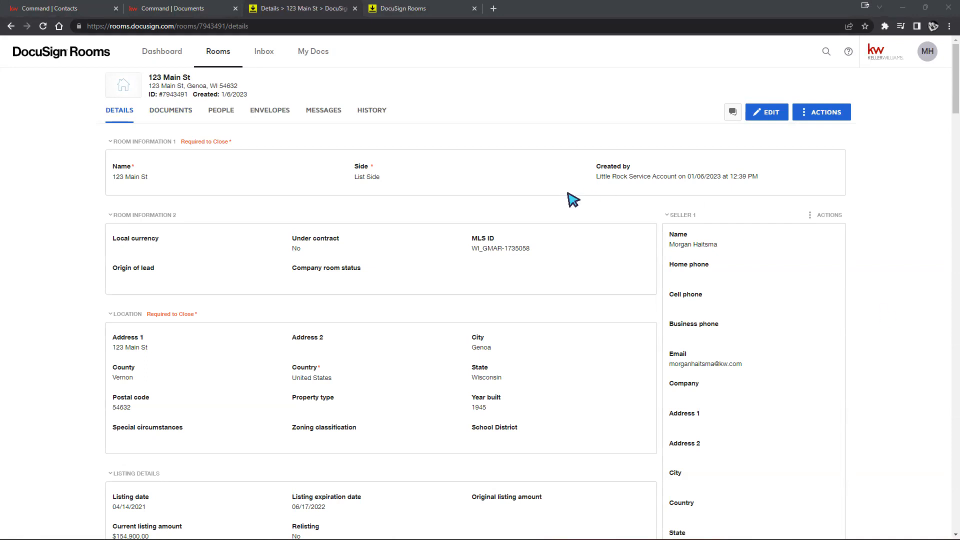
pyautogui.scroll(-6, 510, 251)
pyautogui.scroll(-2, 488, 273)
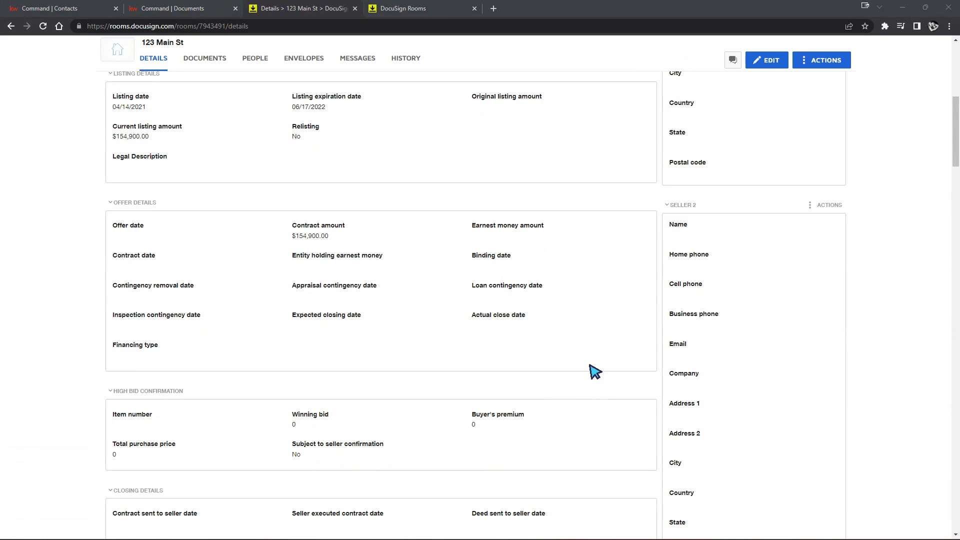
pyautogui.scroll(6, 594, 370)
pyautogui.scroll(3, 247, 175)
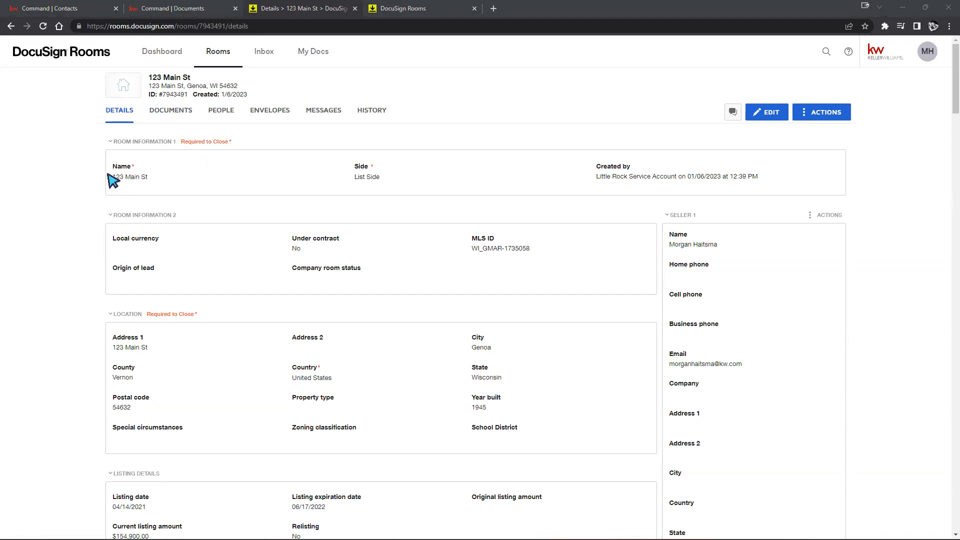
pyautogui.moveTo(112, 176); pyautogui.dragTo(159, 180)
pyautogui.moveTo(317, 177); pyautogui.dragTo(780, 180)
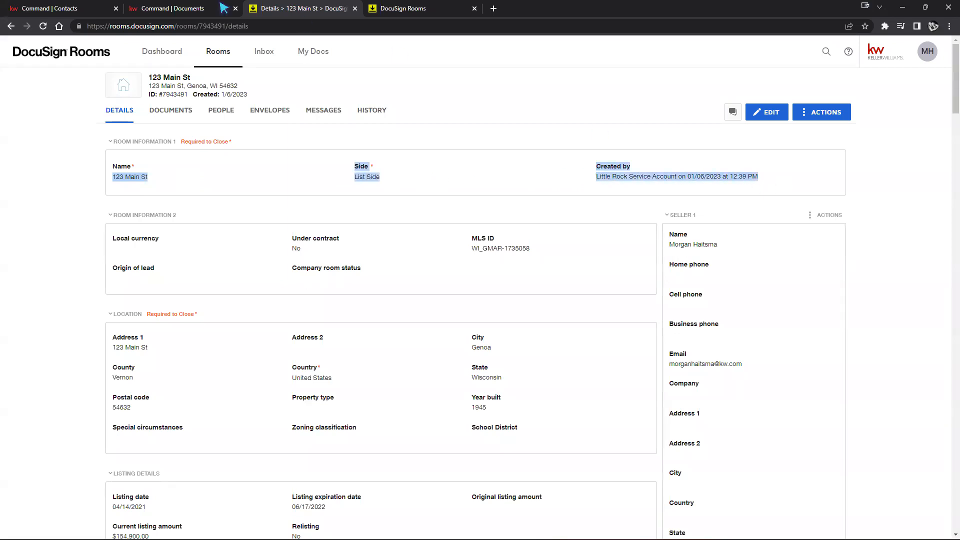
pyautogui.click(170, 8)
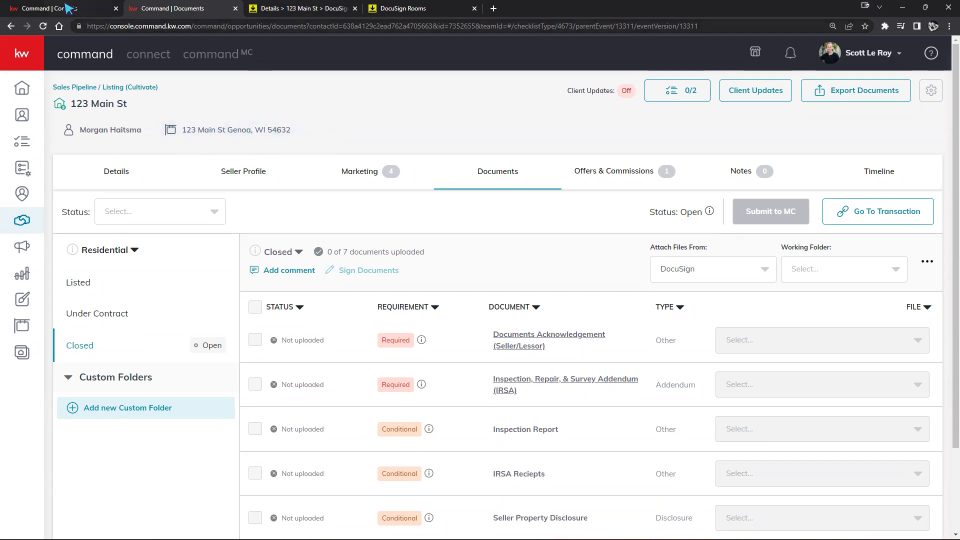
pyautogui.click(325, 11)
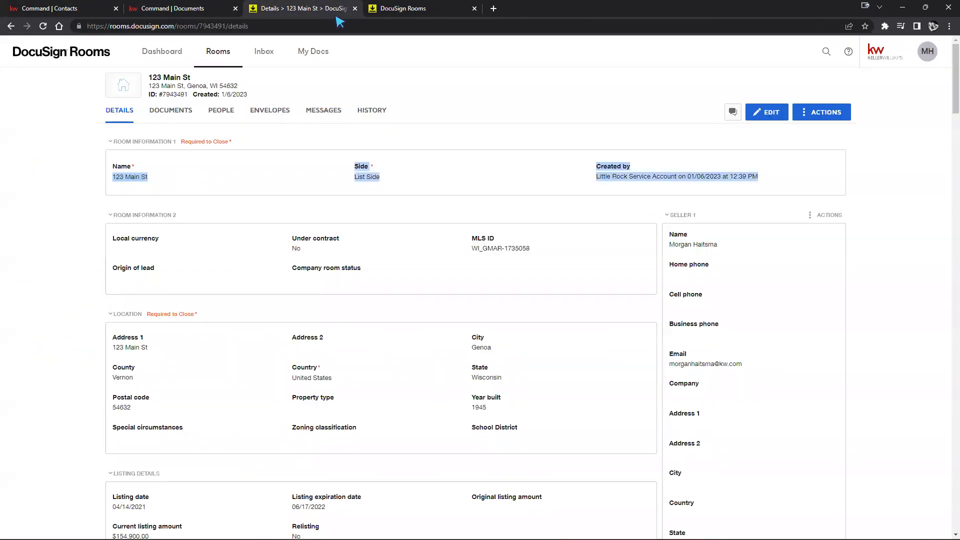
pyautogui.click(431, 161)
pyautogui.scroll(-1, 421, 192)
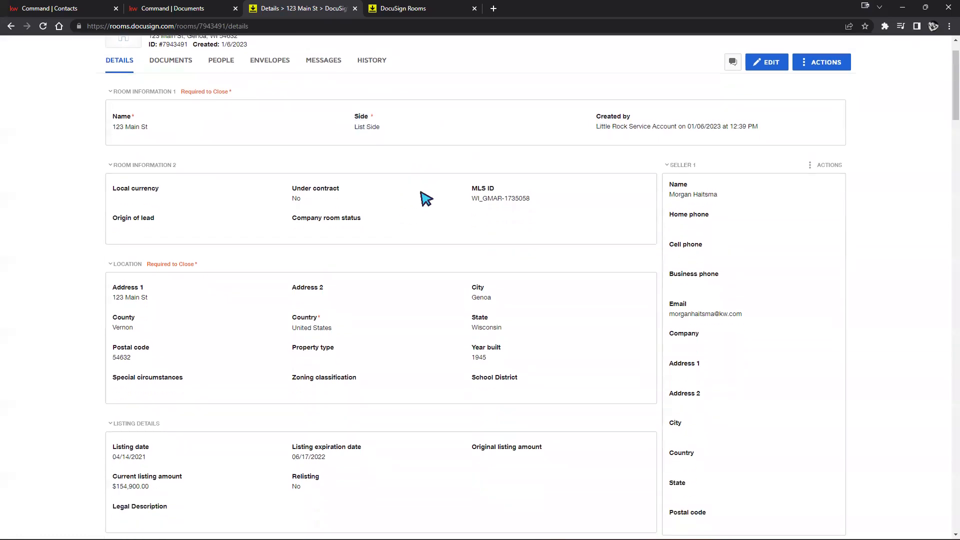
pyautogui.moveTo(472, 189); pyautogui.dragTo(550, 199)
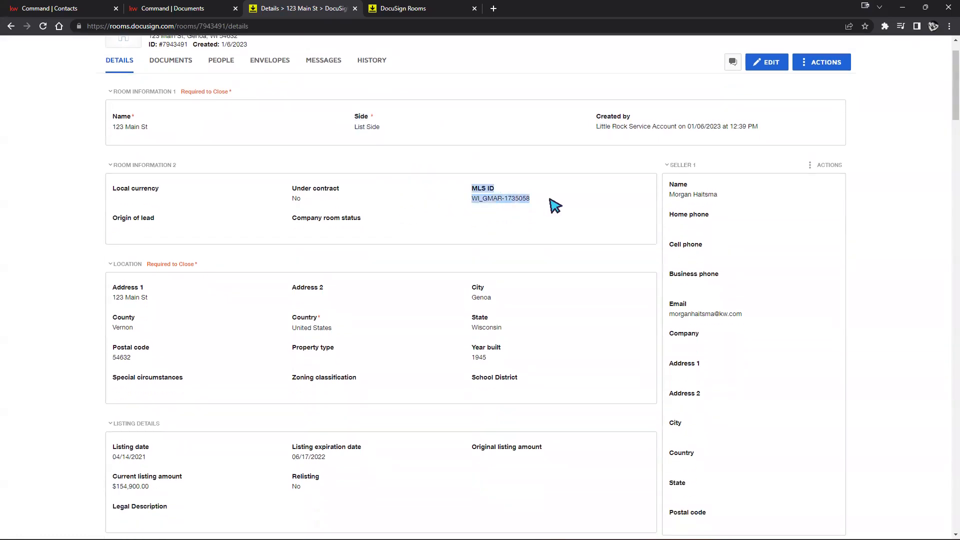
pyautogui.moveTo(471, 287); pyautogui.dragTo(523, 330)
pyautogui.moveTo(112, 358); pyautogui.dragTo(151, 357)
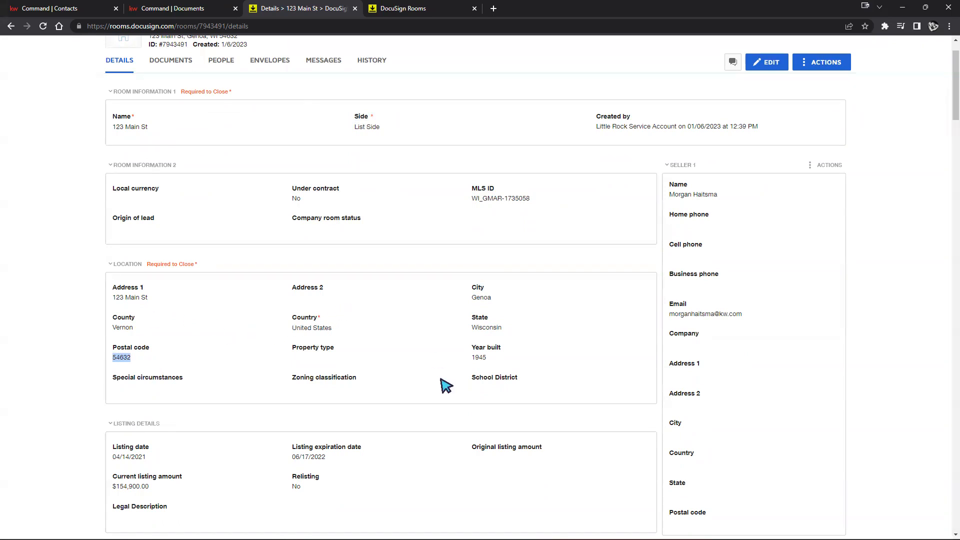
pyautogui.scroll(-2, 321, 398)
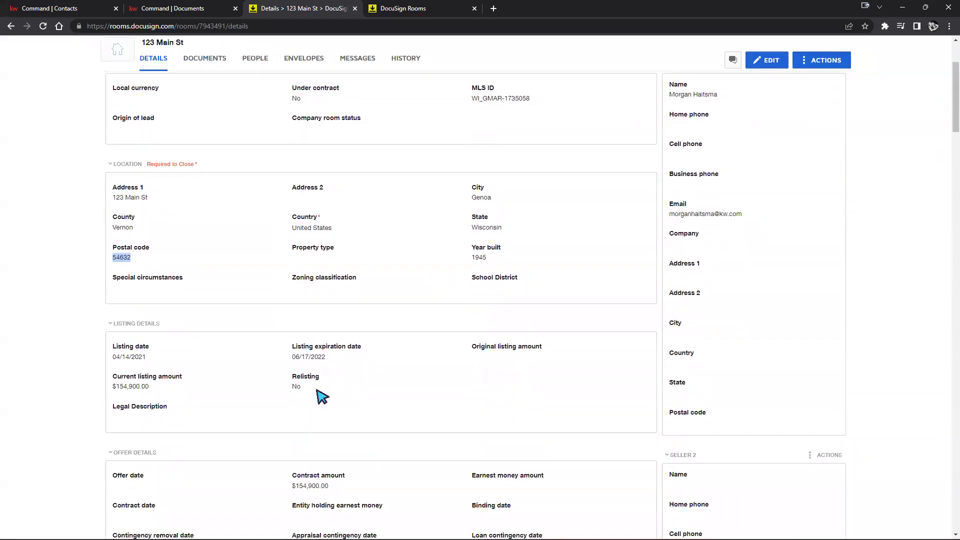
pyautogui.scroll(5, 387, 390)
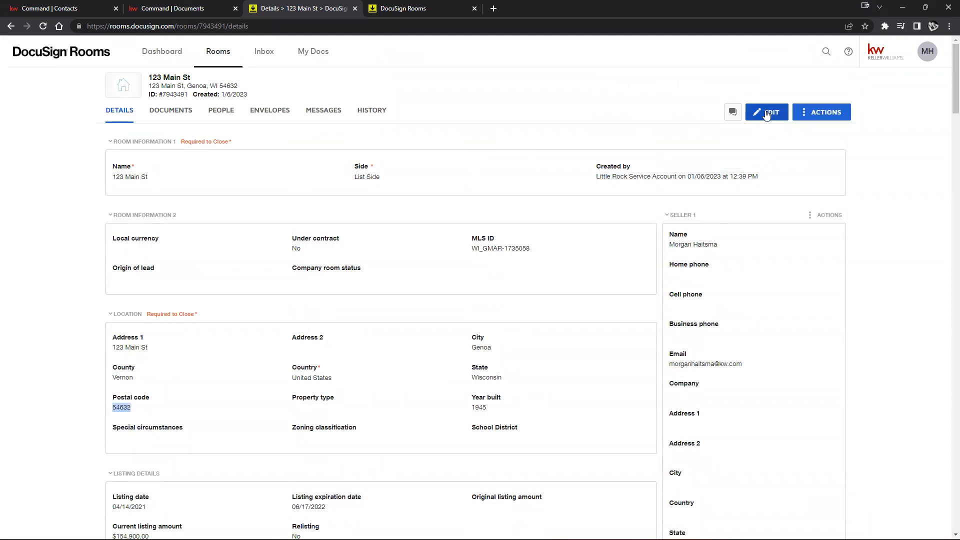
# Put the 123 Main St room details into edit mode, briefly checking the Command documents checklist
pyautogui.click(767, 113)
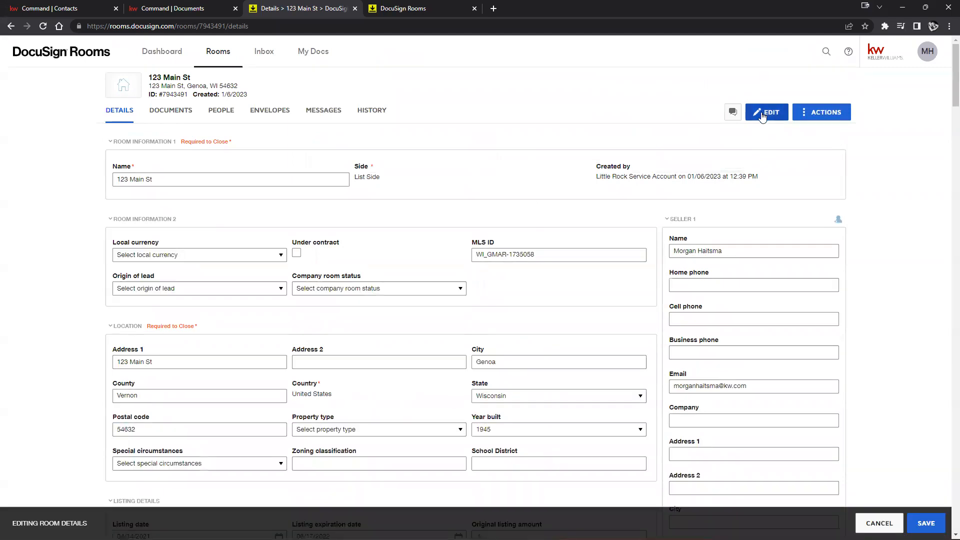
pyautogui.scroll(-1, 640, 225)
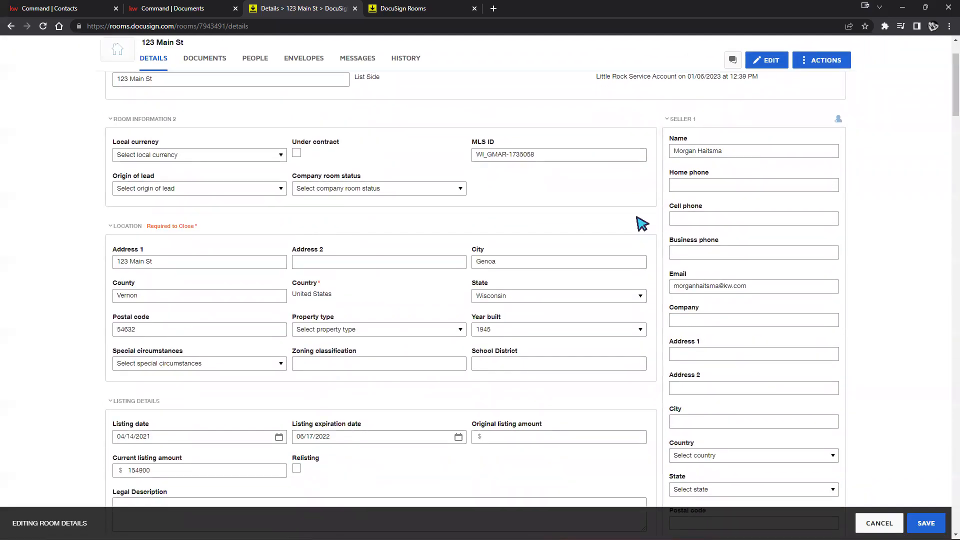
pyautogui.scroll(1, 637, 222)
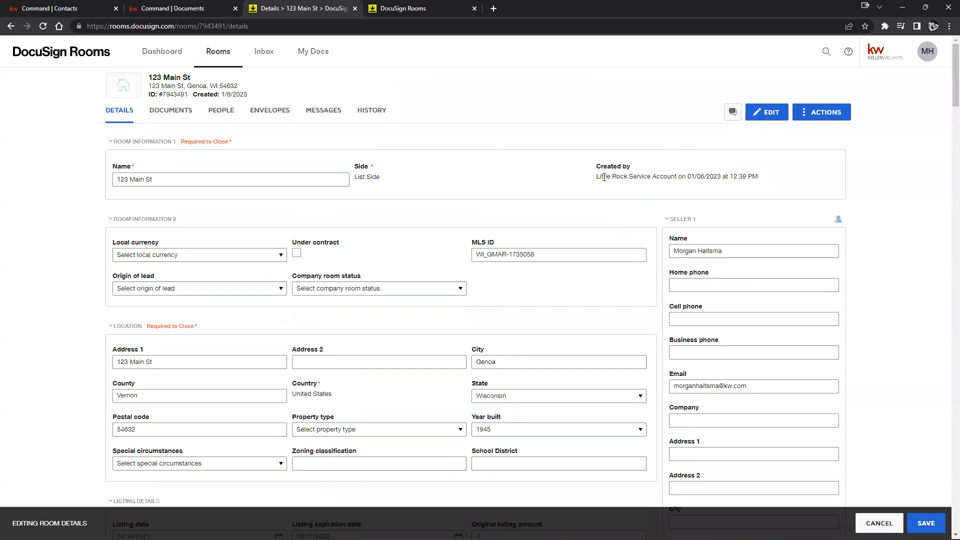
pyautogui.click(164, 10)
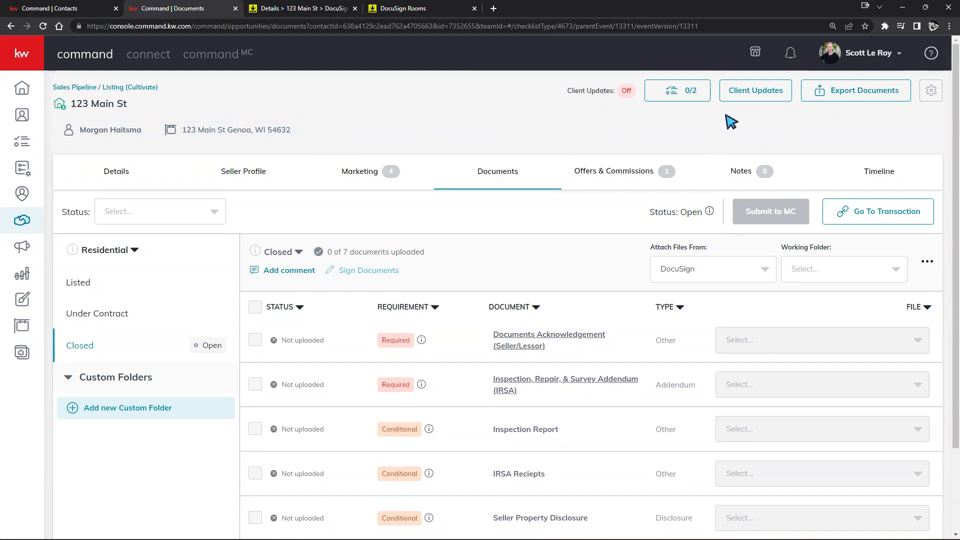
pyautogui.click(309, 9)
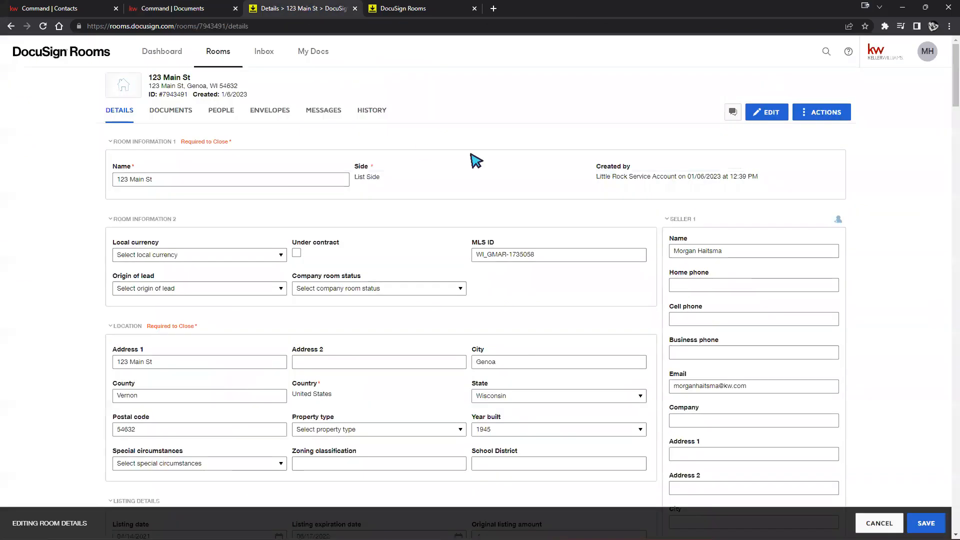
# Scroll through the room's edit form, including the 154900 contract amount field
pyautogui.scroll(-1, 772, 214)
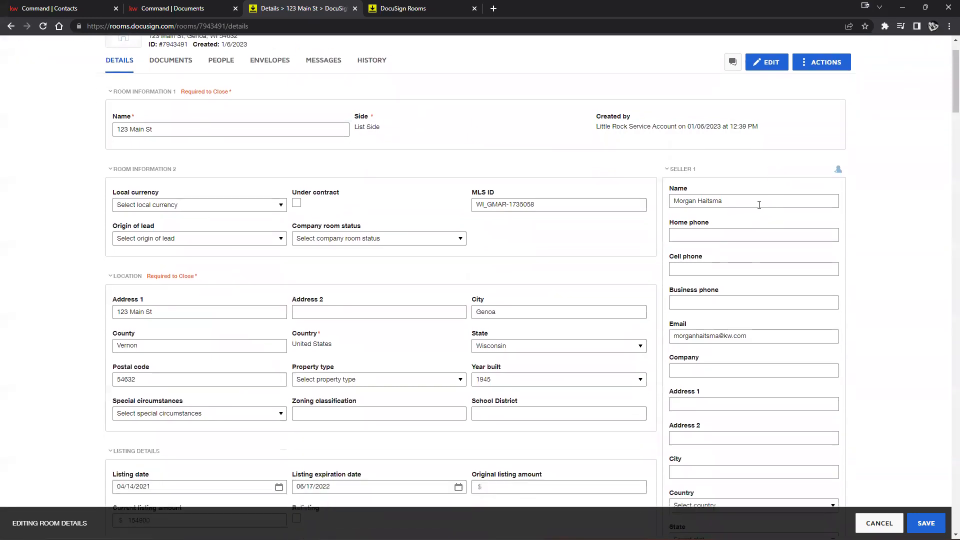
pyautogui.scroll(-8, 800, 229)
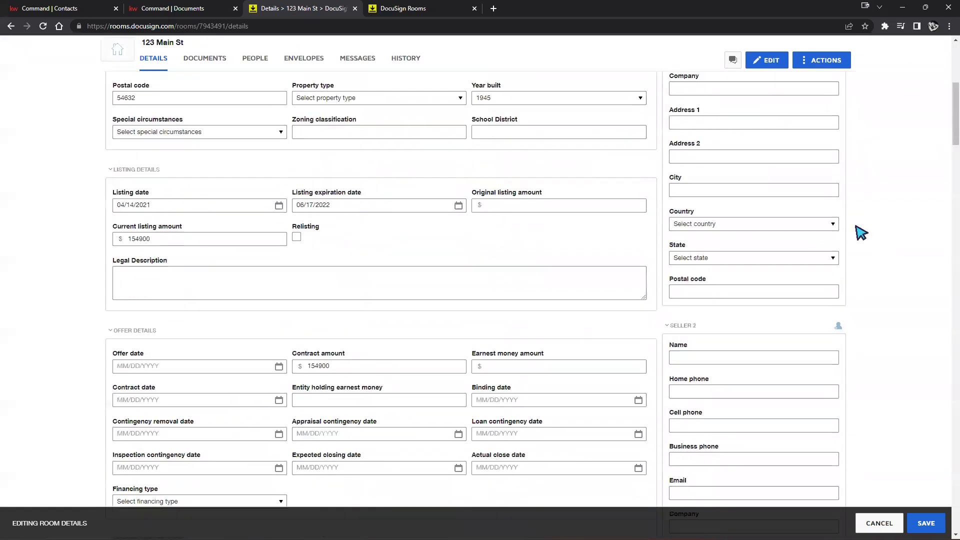
pyautogui.scroll(10, 858, 232)
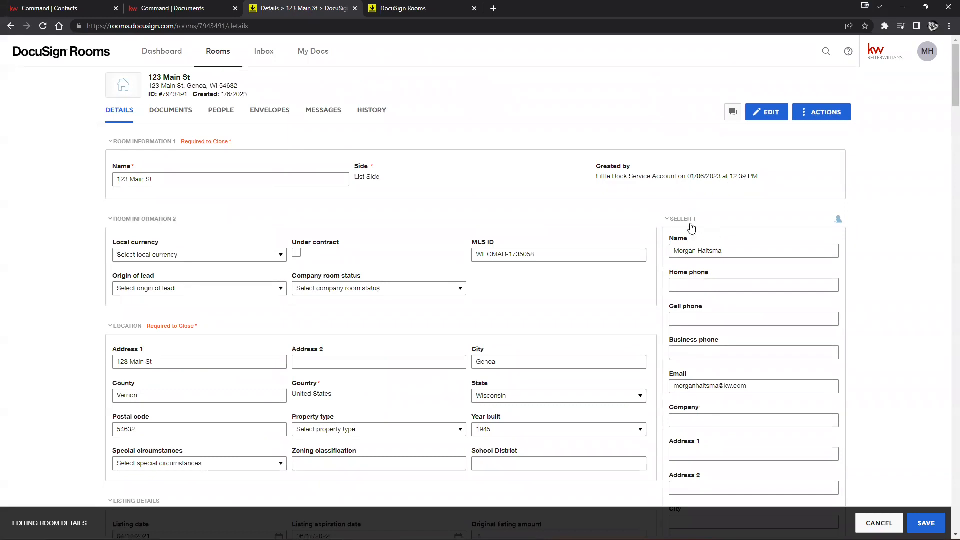
pyautogui.scroll(-8, 894, 312)
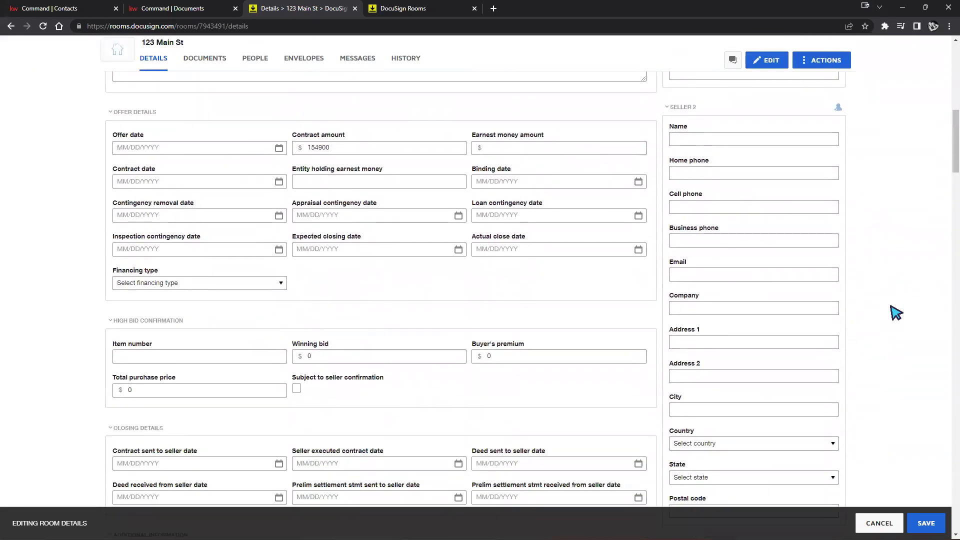
pyautogui.scroll(-1, 894, 311)
pyautogui.scroll(-3, 839, 279)
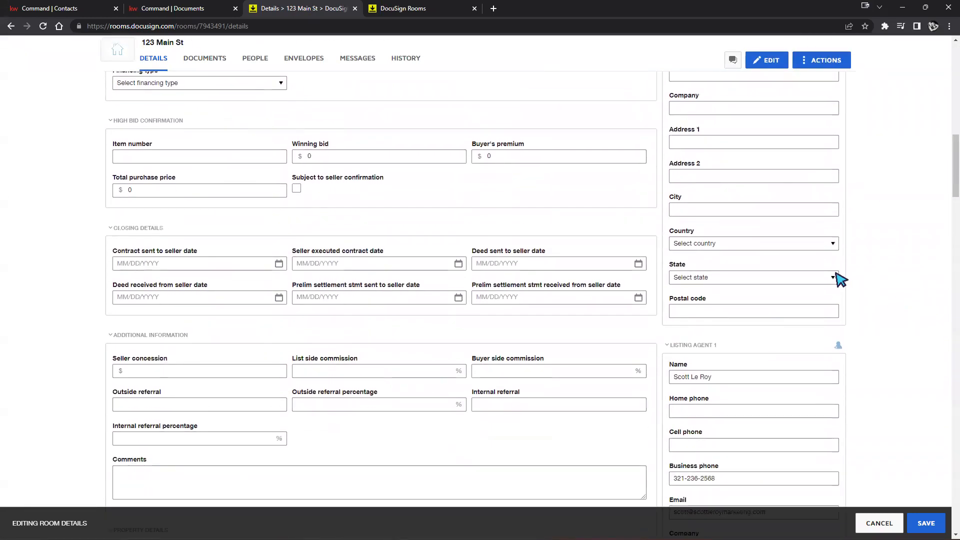
pyautogui.scroll(-1, 834, 274)
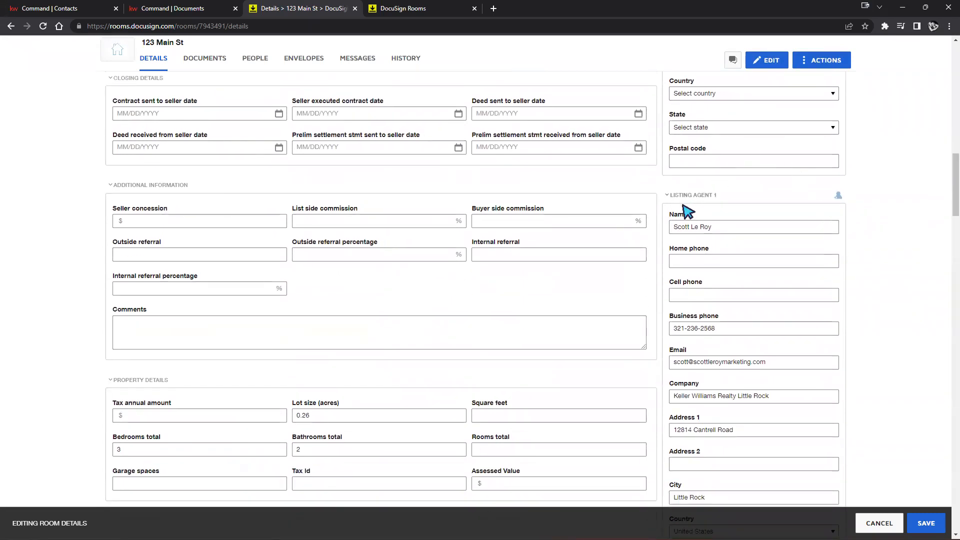
pyautogui.scroll(-4, 689, 270)
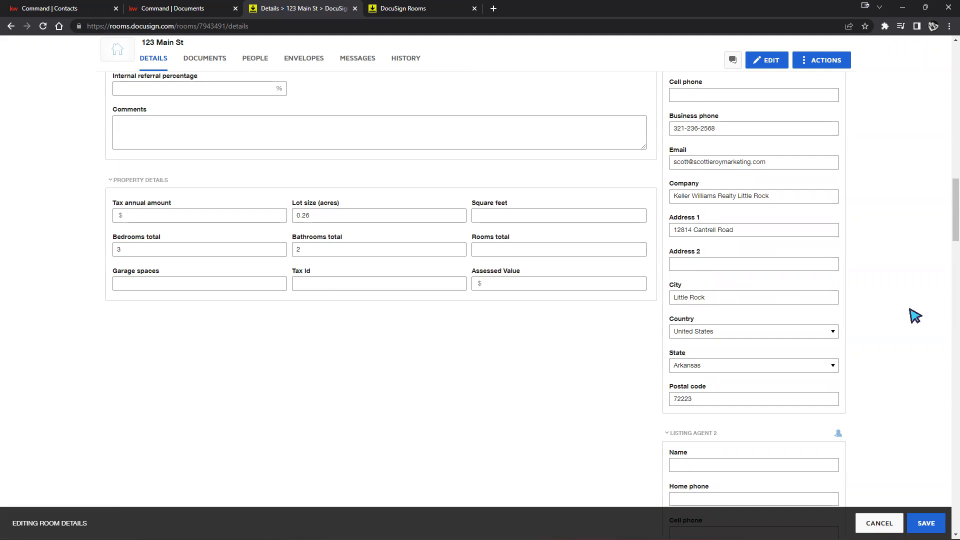
pyautogui.scroll(4, 929, 325)
pyautogui.scroll(2, 929, 325)
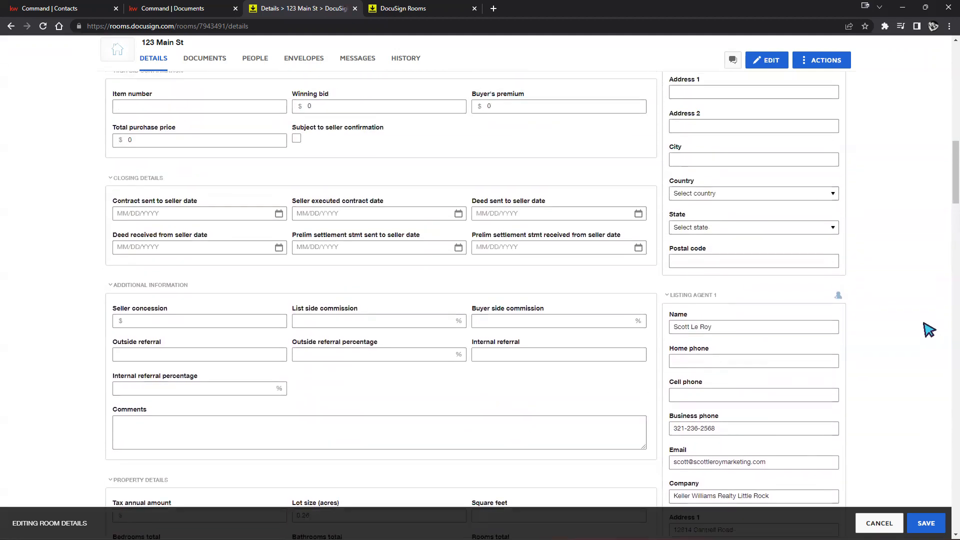
pyautogui.scroll(2, 926, 347)
pyautogui.scroll(3, 926, 351)
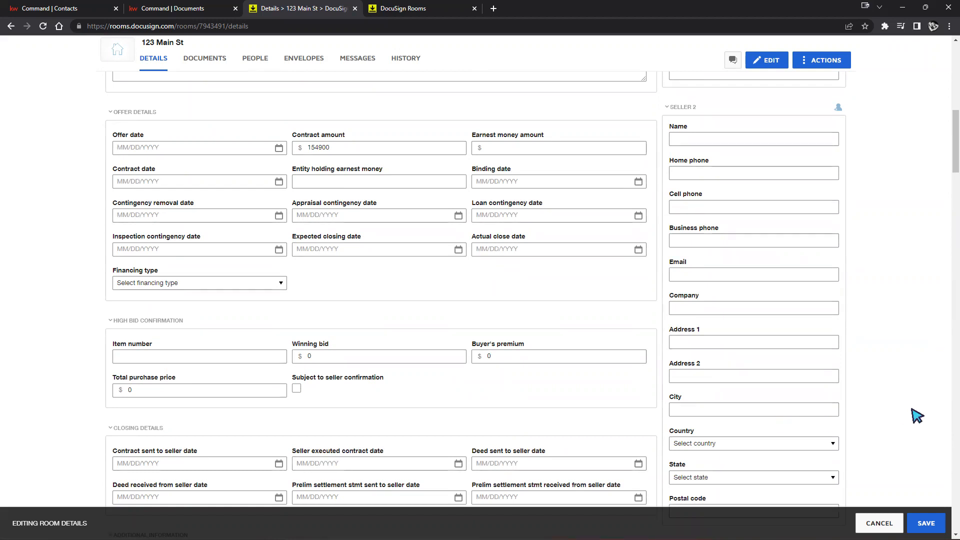
pyautogui.scroll(12, 917, 415)
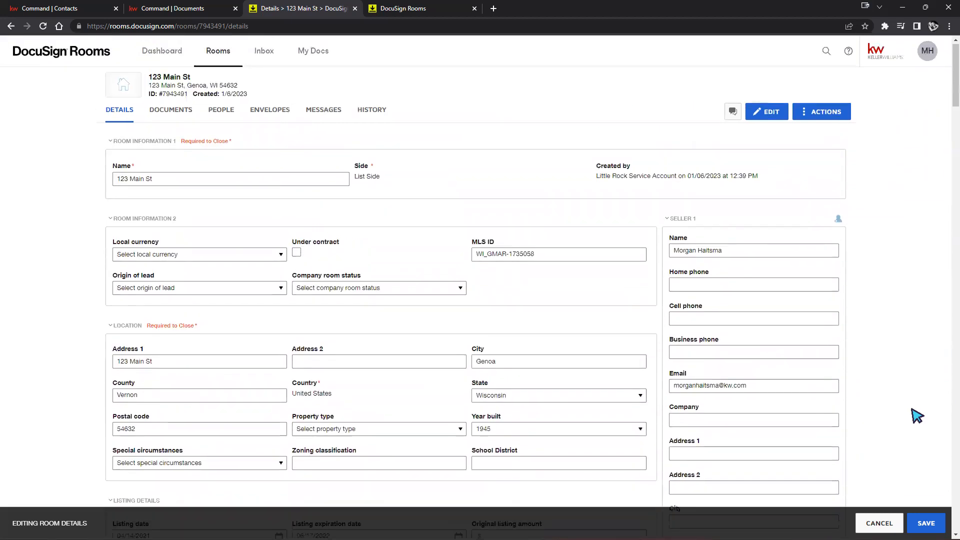
# Set Seller 1's country to United States and state to Florida, then save the room details
pyautogui.click(706, 320)
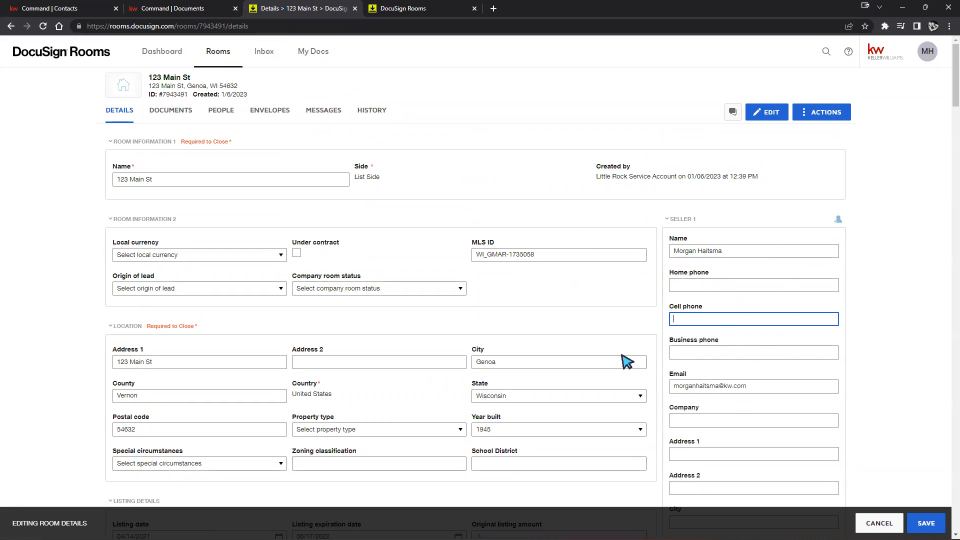
pyautogui.scroll(-2, 938, 385)
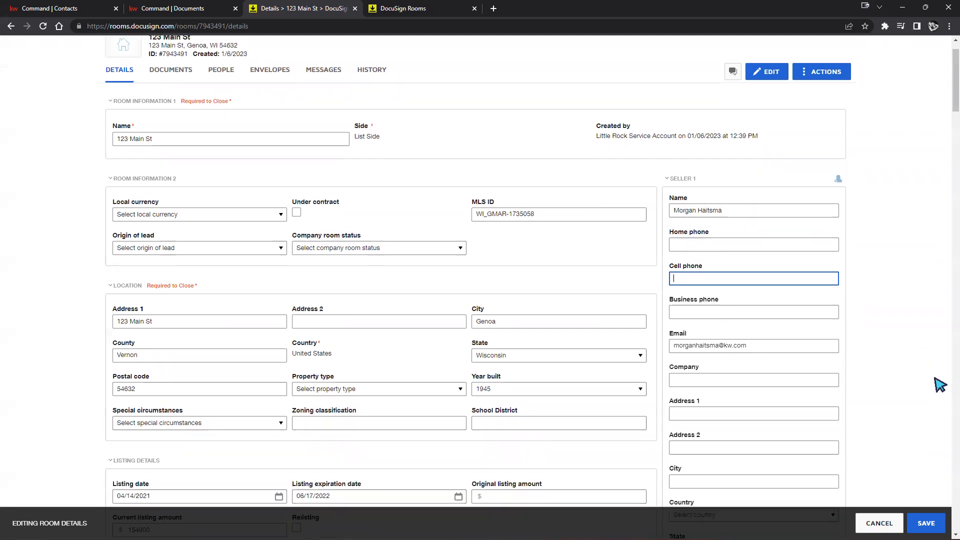
pyautogui.click(770, 355)
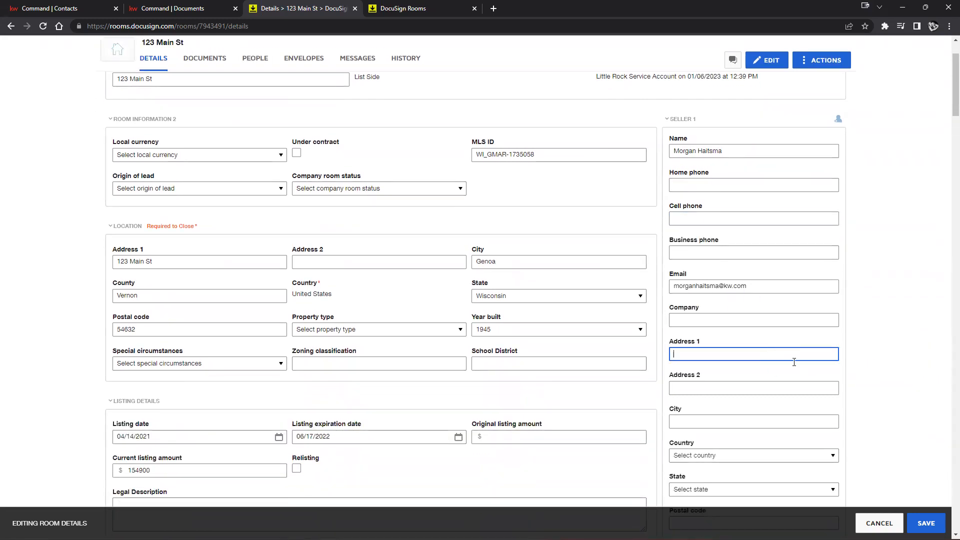
pyautogui.scroll(-2, 880, 395)
pyautogui.click(764, 355)
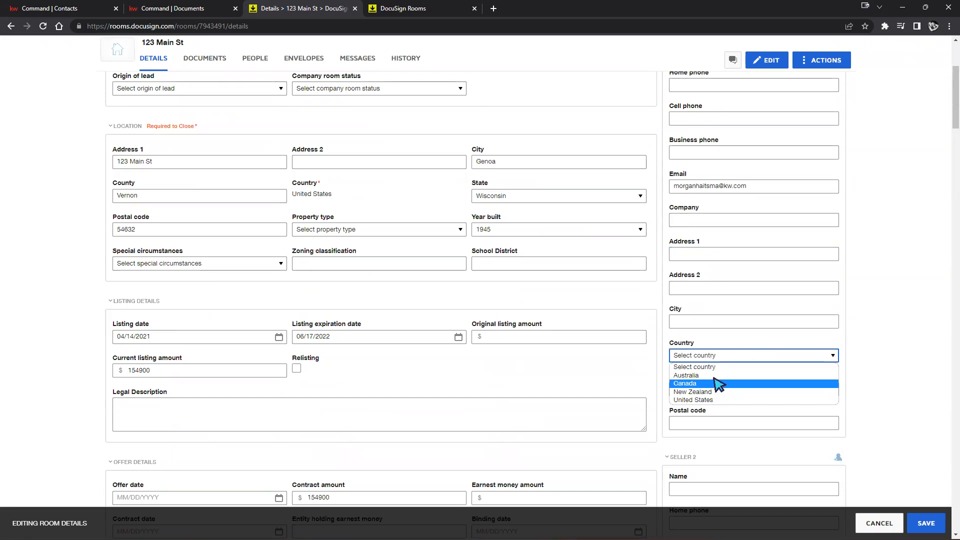
pyautogui.click(718, 400)
pyautogui.click(782, 388)
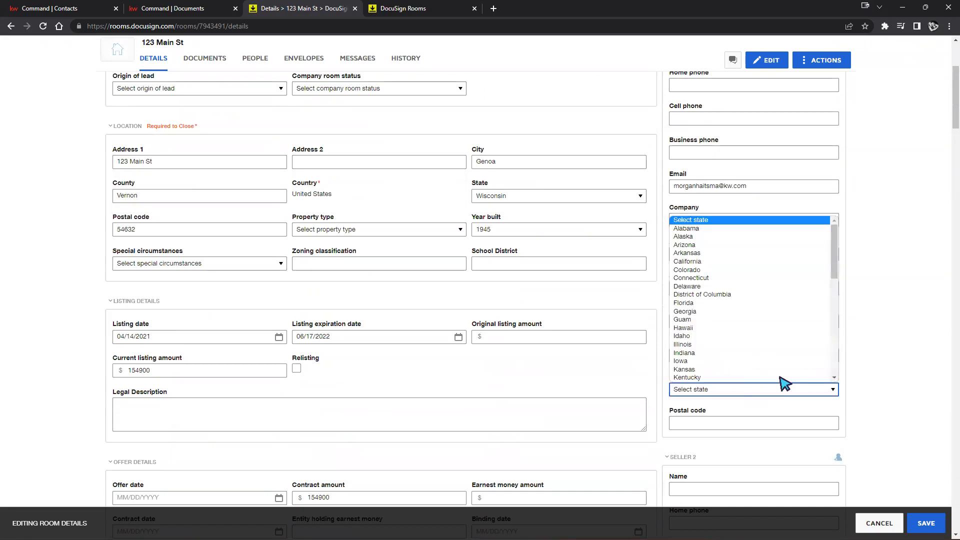
pyautogui.click(734, 303)
pyautogui.click(900, 327)
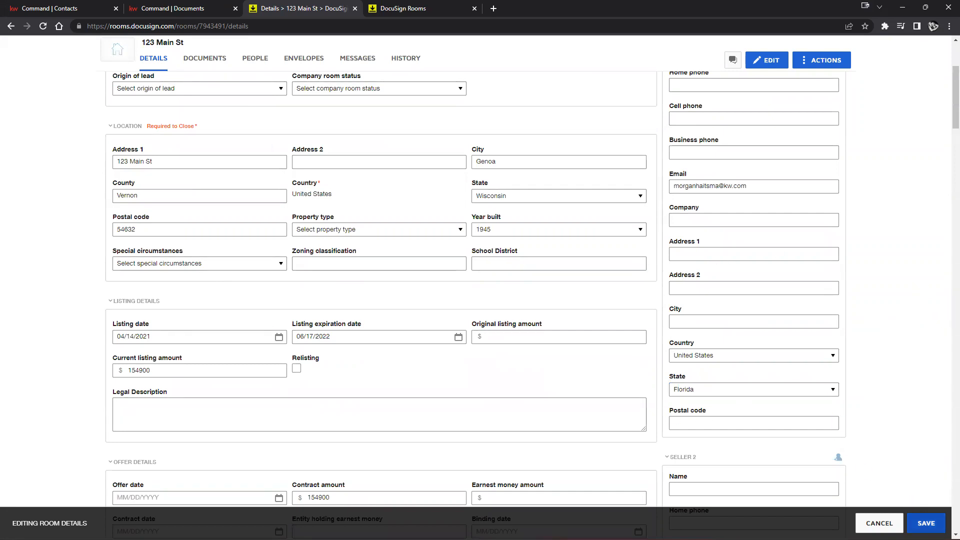
pyautogui.click(926, 523)
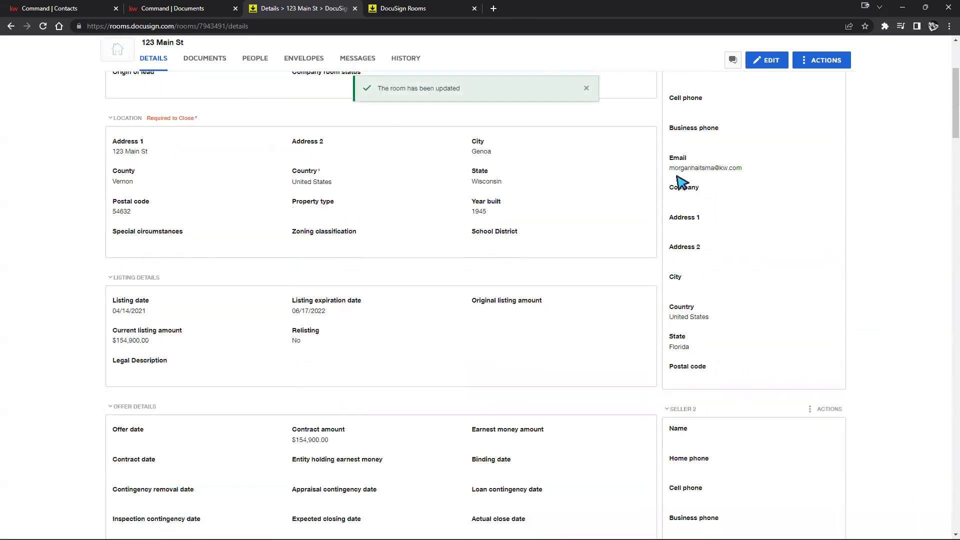
pyautogui.scroll(5, 681, 185)
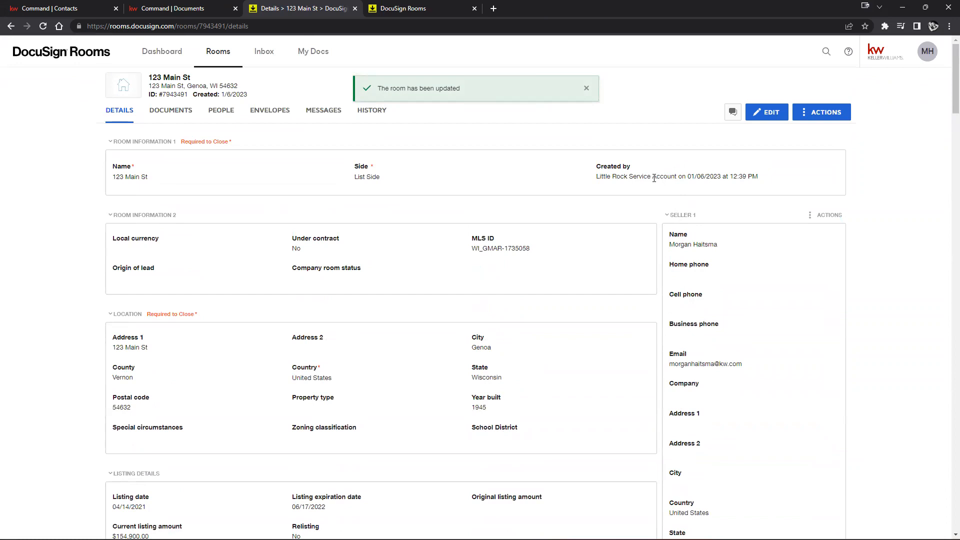
pyautogui.scroll(-3, 878, 333)
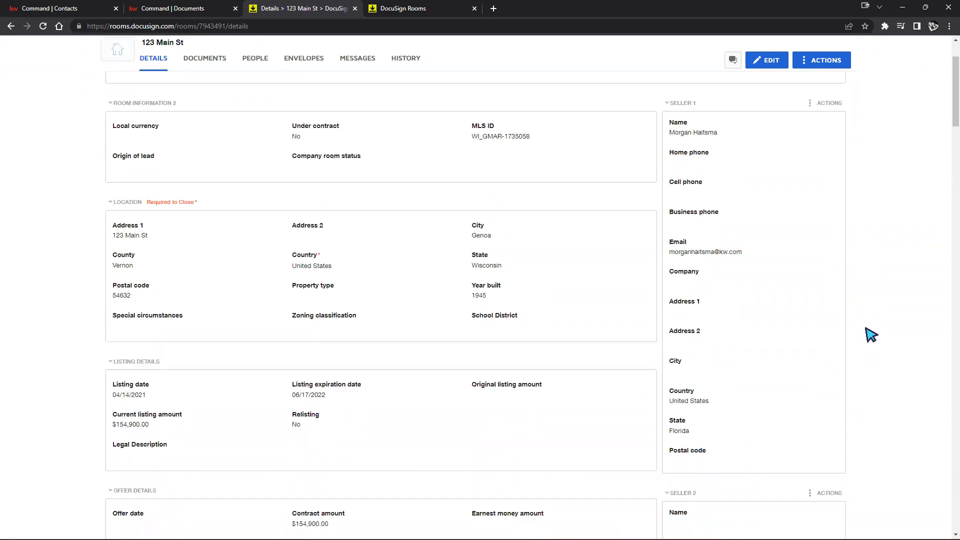
pyautogui.scroll(3, 873, 330)
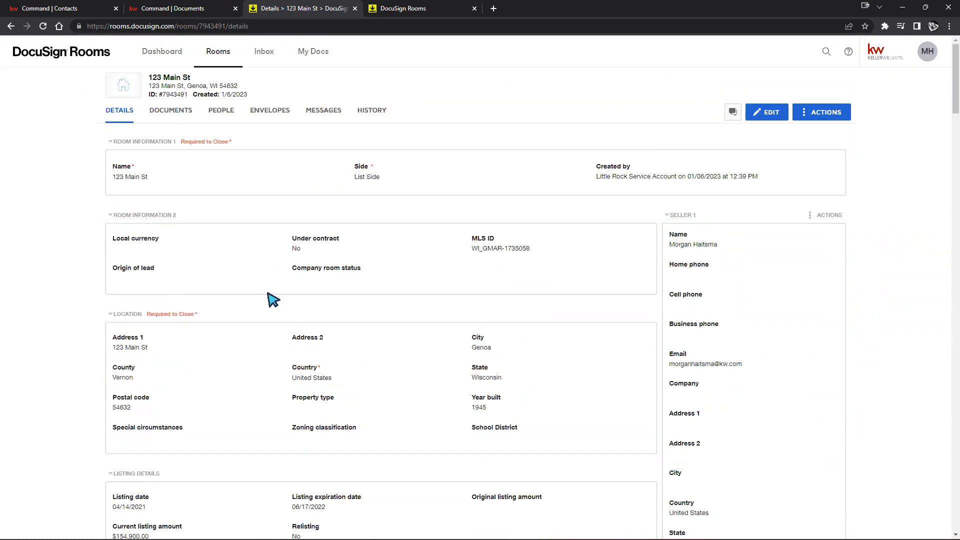
pyautogui.scroll(-1, 788, 396)
pyautogui.scroll(-3, 850, 396)
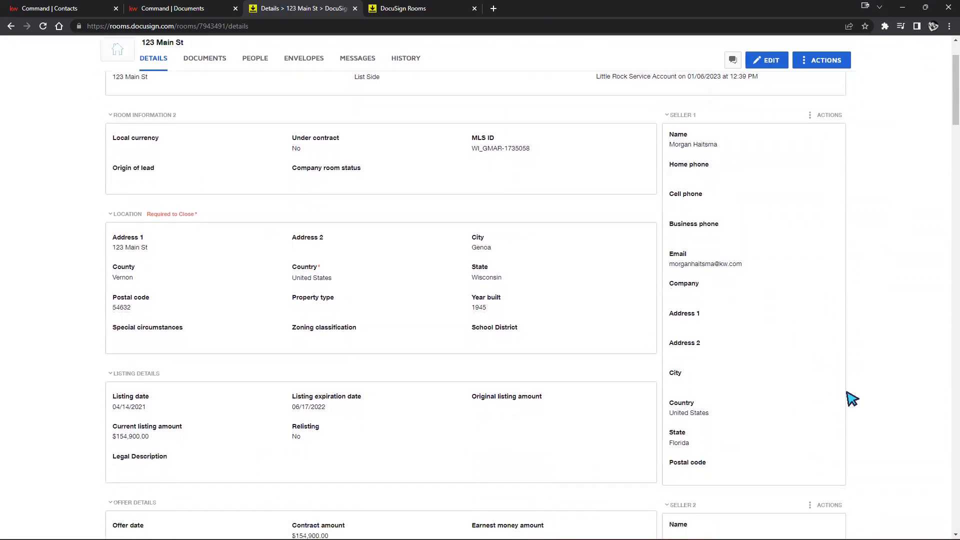
pyautogui.scroll(-1, 878, 415)
pyautogui.scroll(-1, 877, 433)
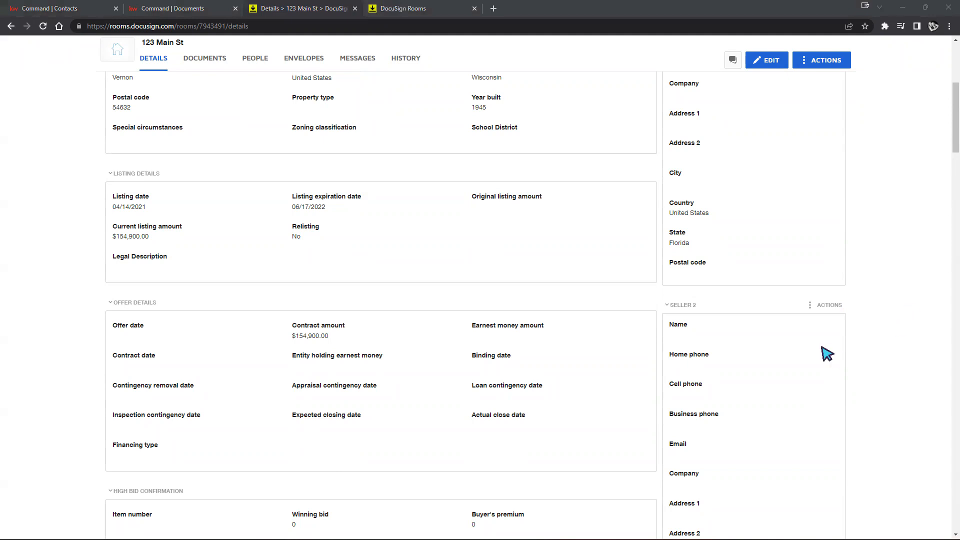
pyautogui.scroll(-5, 832, 340)
pyautogui.scroll(8, 887, 283)
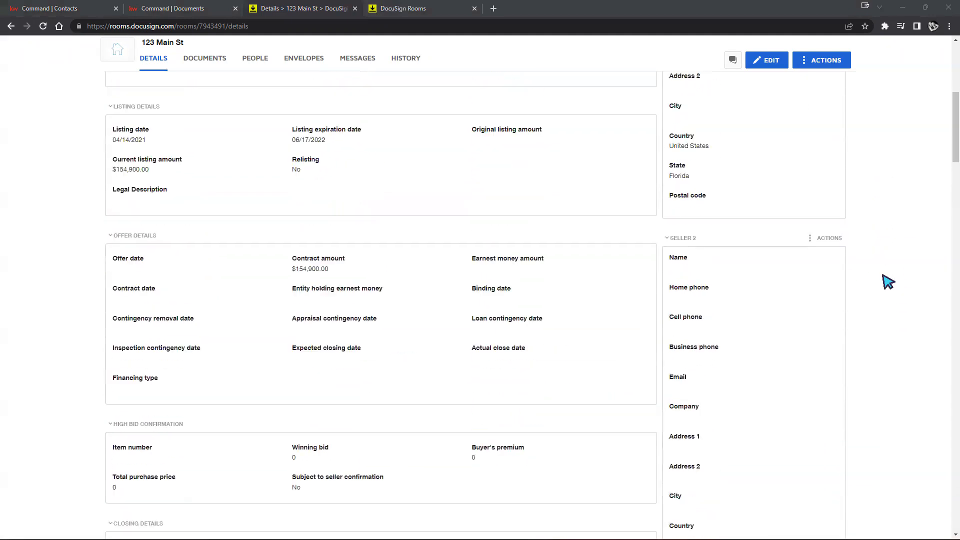
pyautogui.scroll(-7, 887, 282)
pyautogui.scroll(-17, 886, 286)
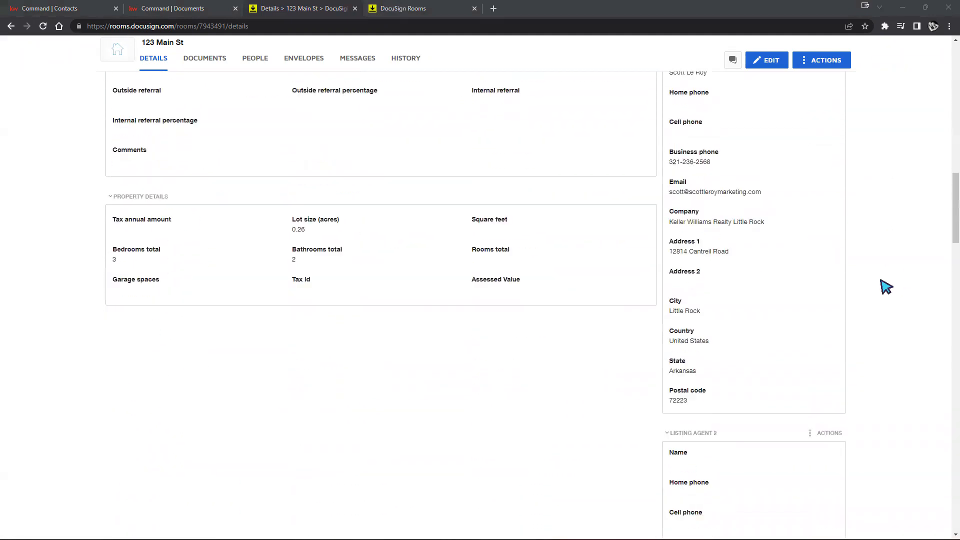
pyautogui.scroll(-2, 886, 286)
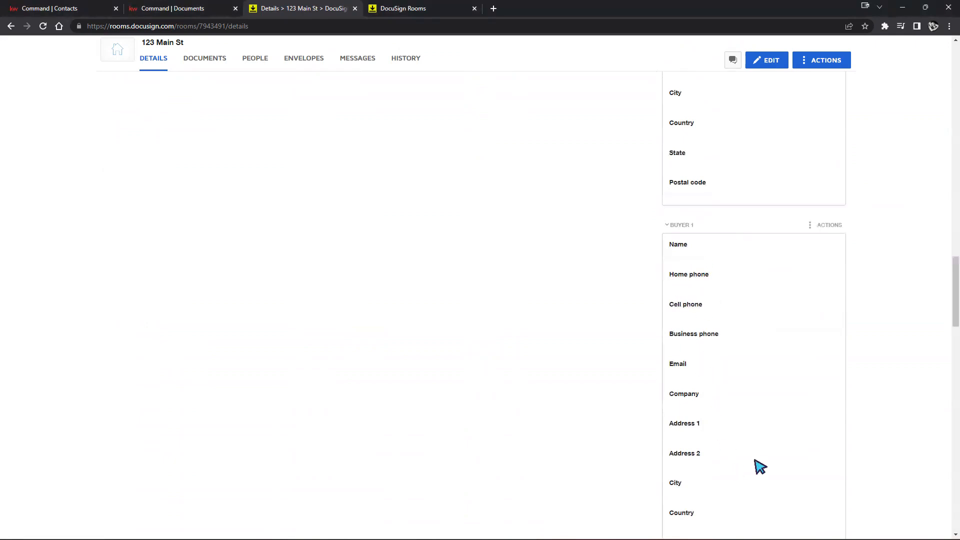
pyautogui.scroll(8, 914, 400)
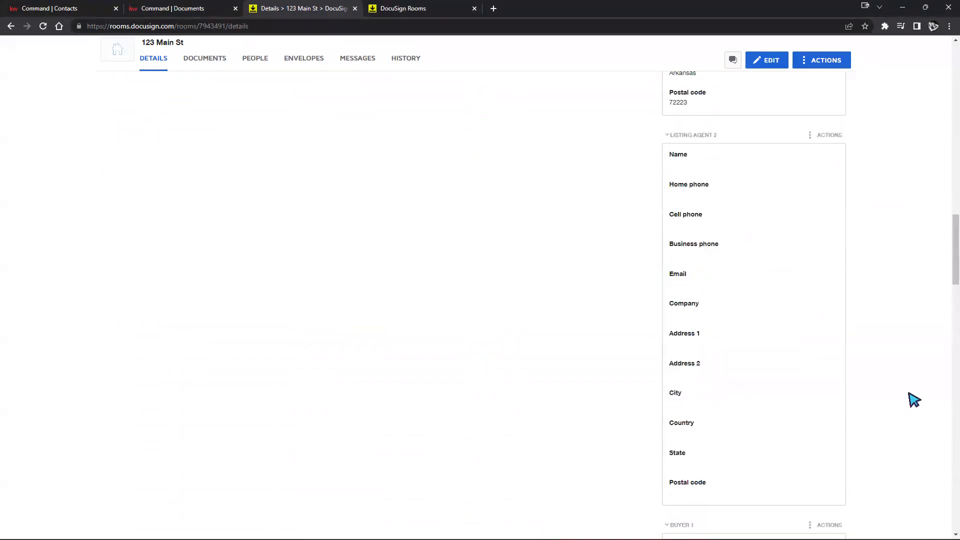
pyautogui.scroll(10, 914, 396)
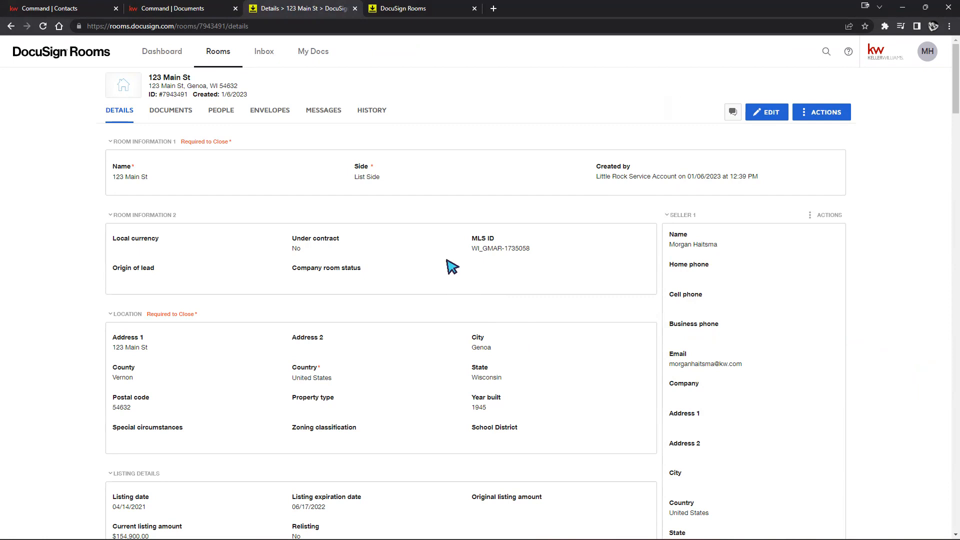
# Switch to the room's Documents tab and list the + ADD document sources
pyautogui.click(165, 118)
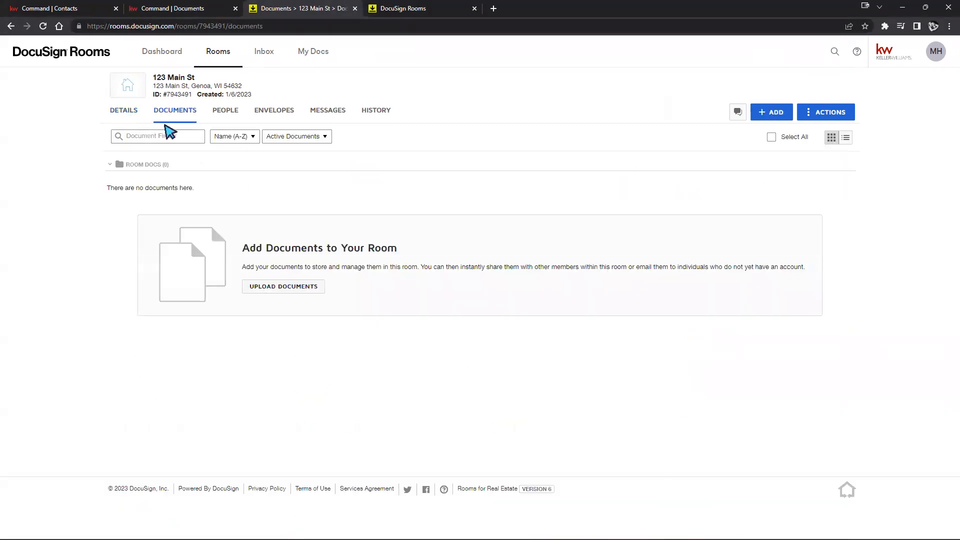
pyautogui.click(770, 119)
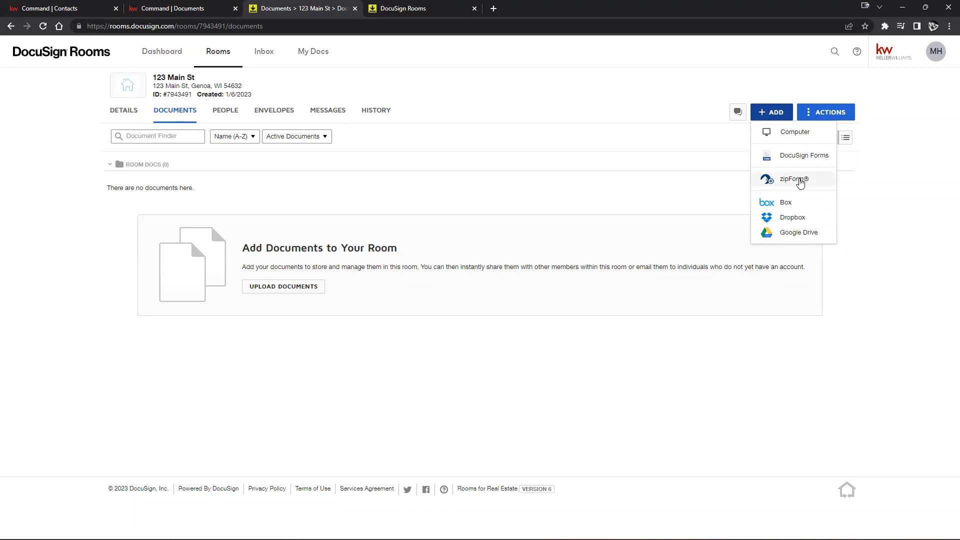
# Choose zipForm as the document source, then cancel the zipForm account linking
pyautogui.click(799, 181)
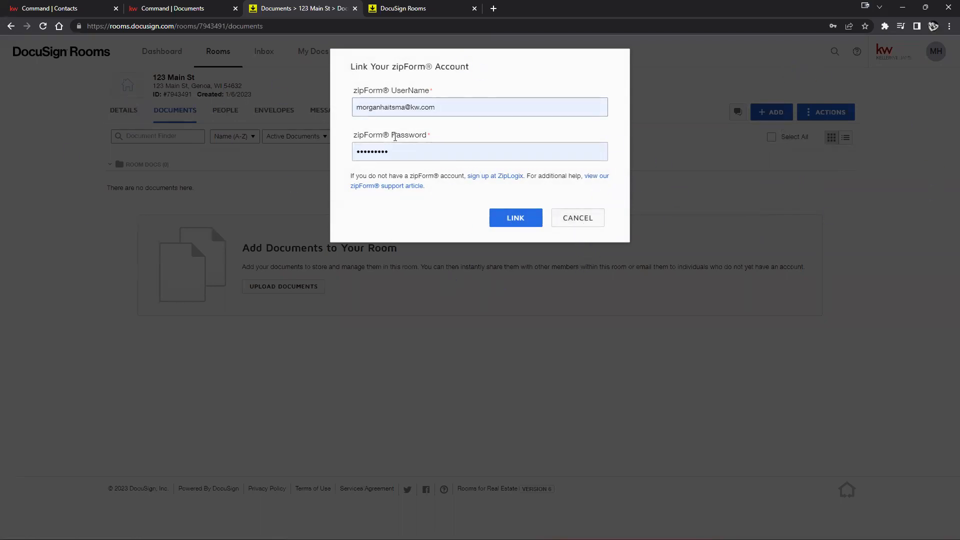
pyautogui.click(577, 217)
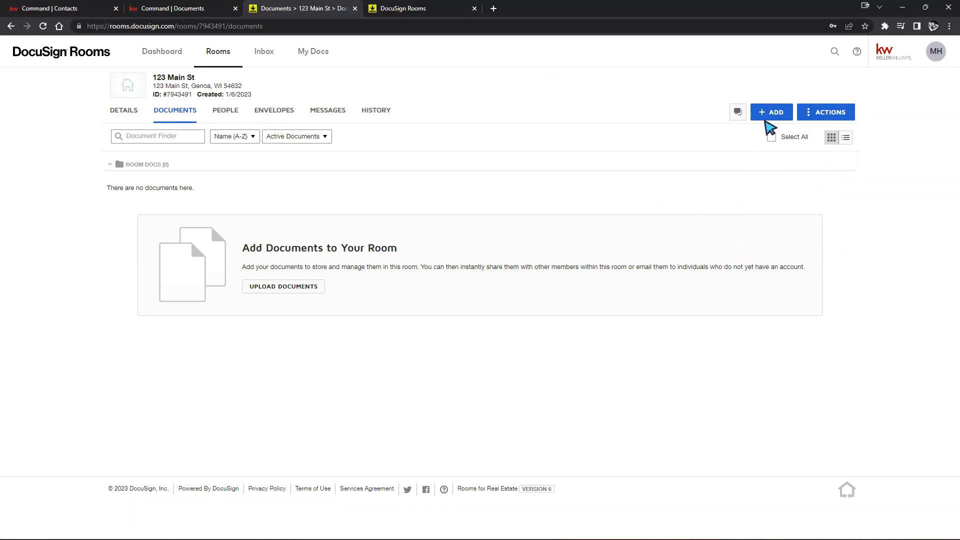
# Browse the DocuSign Forms libraries, including the Residential Buyer group, then close the picker
pyautogui.click(766, 115)
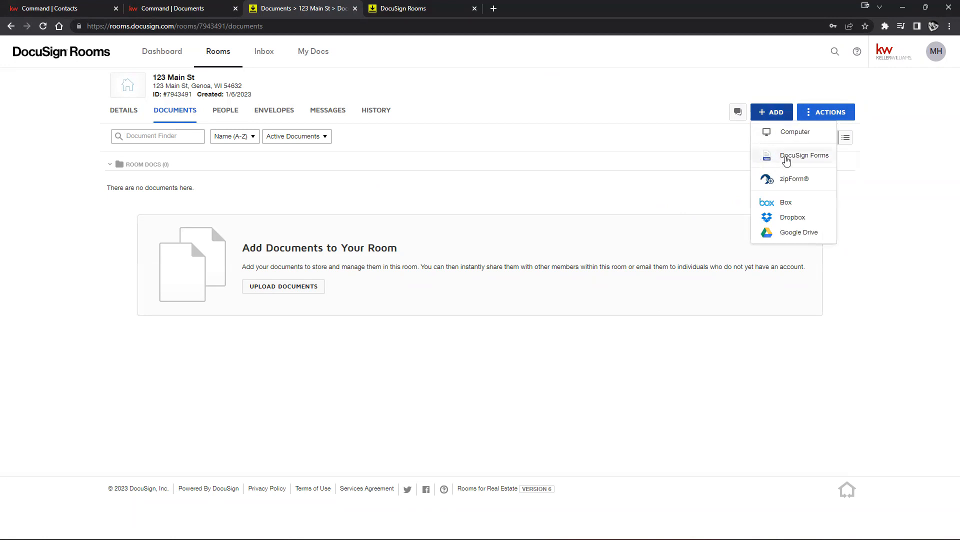
pyautogui.click(786, 159)
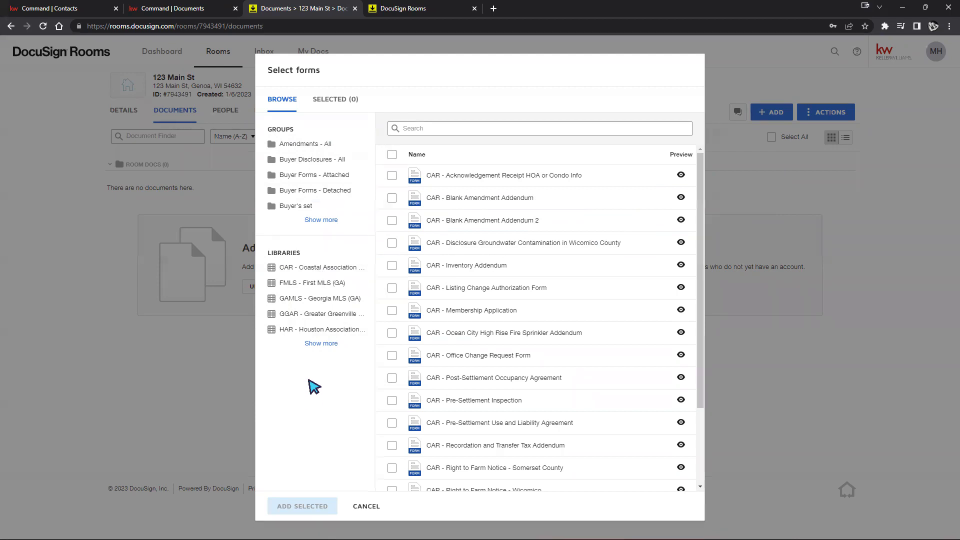
pyautogui.click(314, 346)
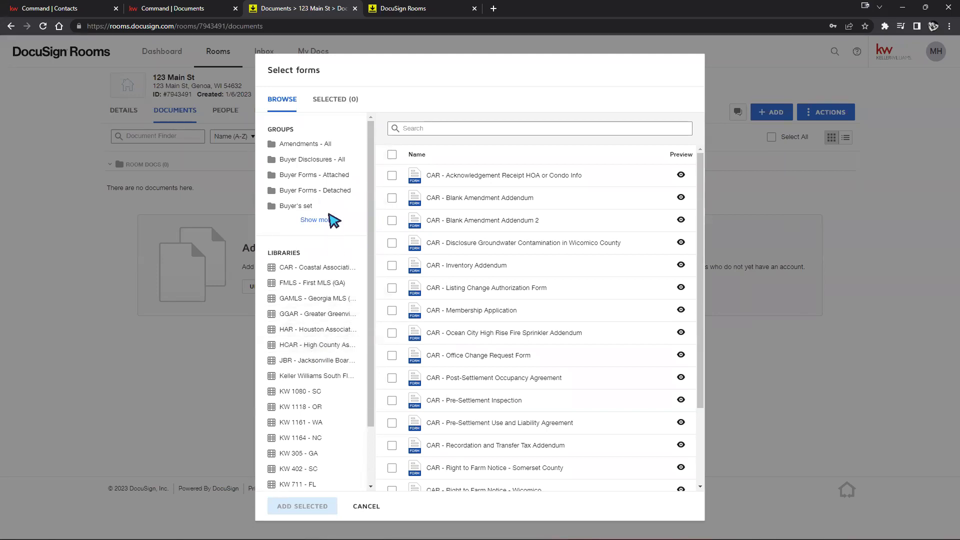
pyautogui.scroll(-3, 320, 330)
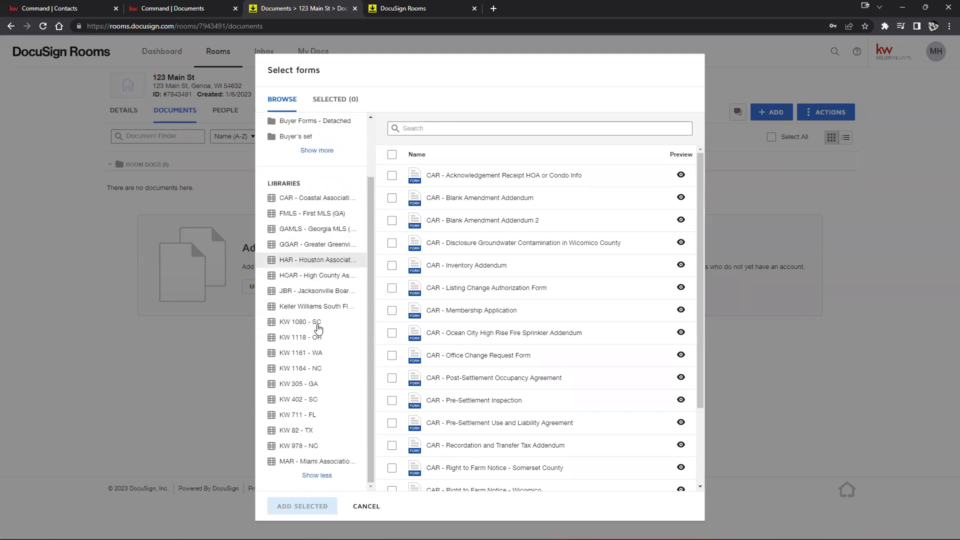
pyautogui.scroll(3, 333, 359)
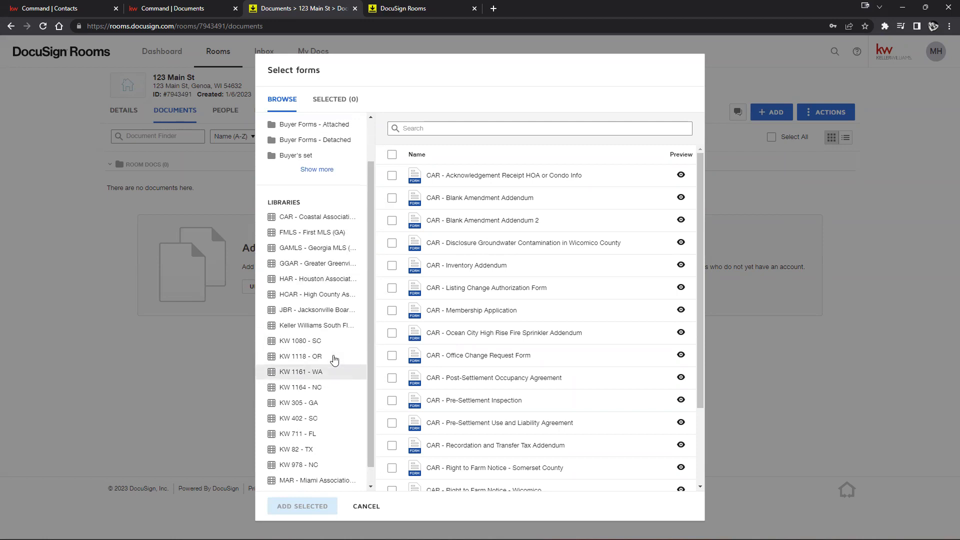
pyautogui.click(320, 225)
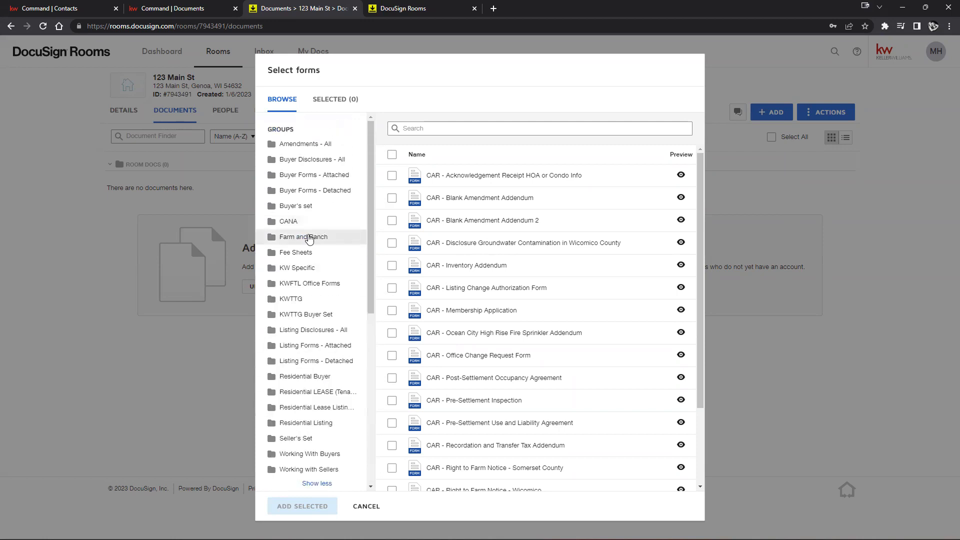
pyautogui.scroll(-2, 306, 249)
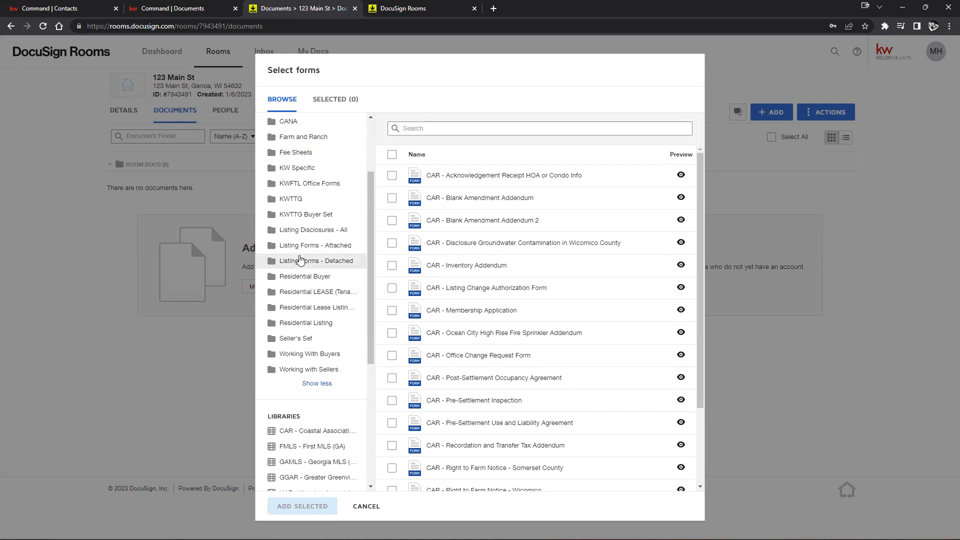
pyautogui.scroll(1, 315, 276)
pyautogui.click(300, 327)
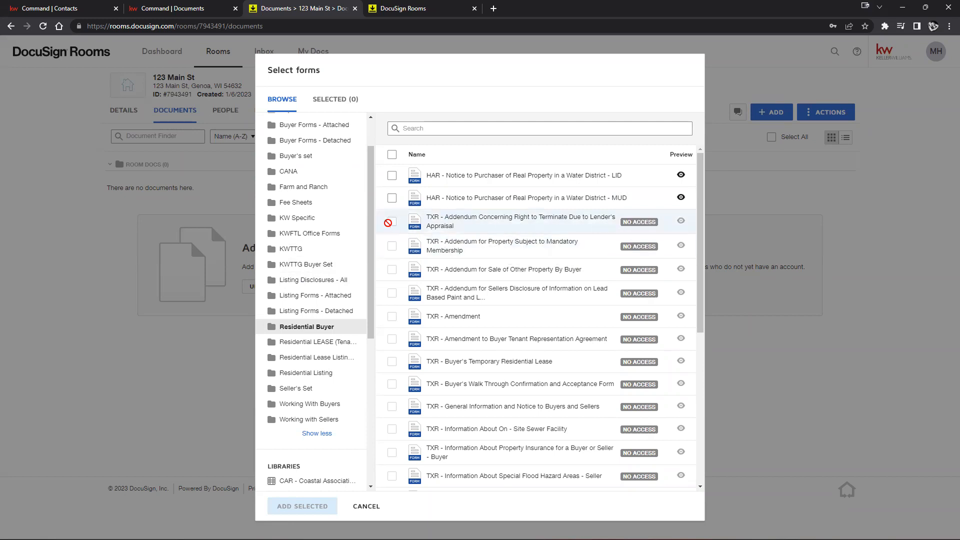
pyautogui.click(232, 350)
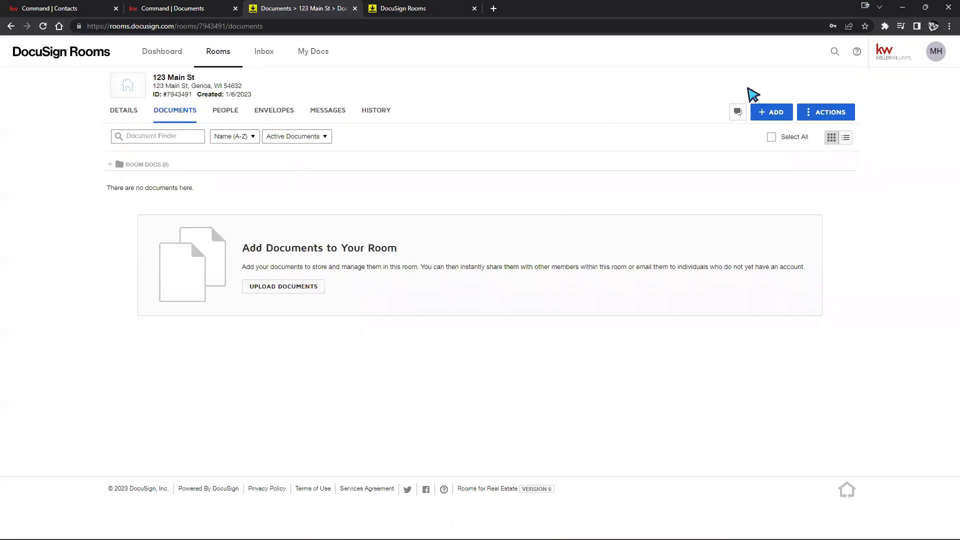
# Add the KW 305 - Earnest Money Form from Buyer Forms - Attached to the room
pyautogui.click(772, 112)
pyautogui.click(790, 156)
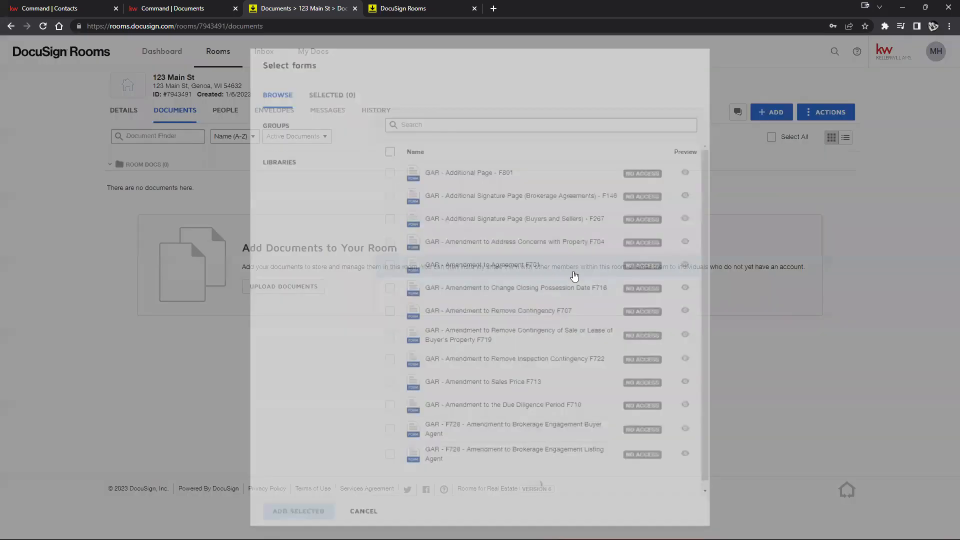
pyautogui.click(311, 178)
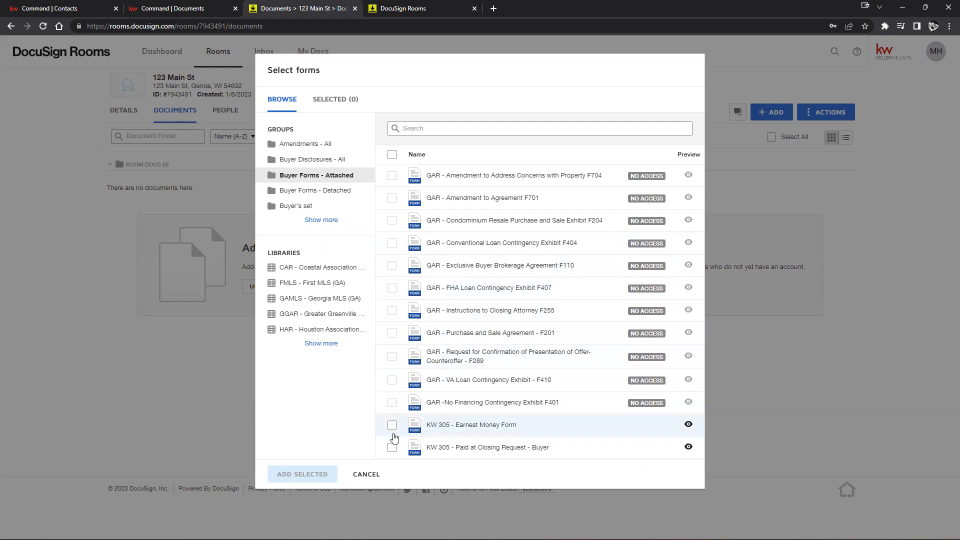
pyautogui.click(392, 425)
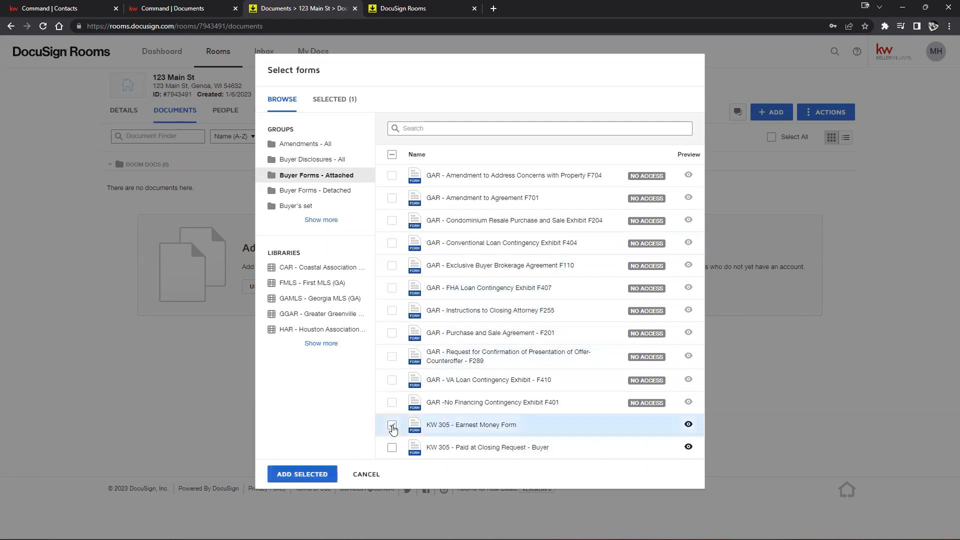
pyautogui.click(290, 474)
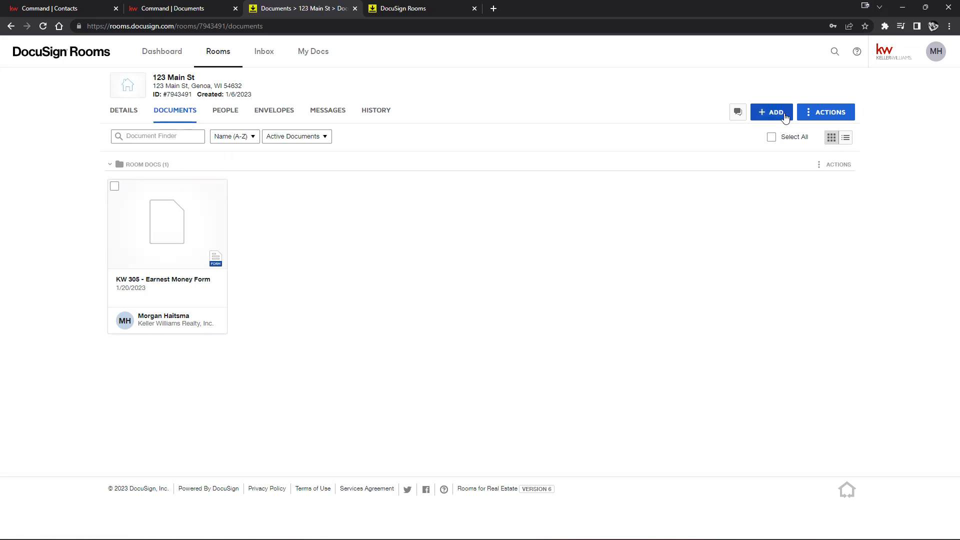
# Go to the account preferences' Integrations settings
pyautogui.click(938, 58)
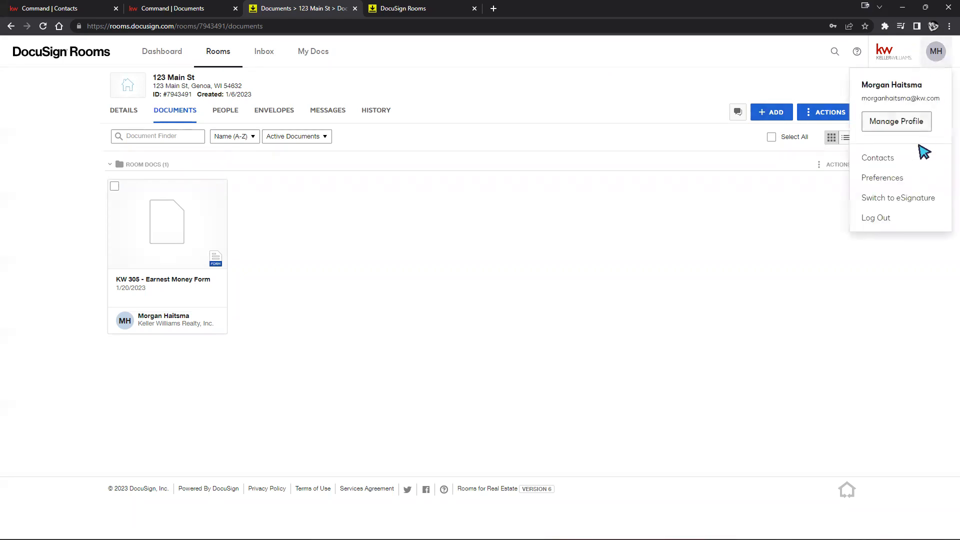
pyautogui.click(884, 184)
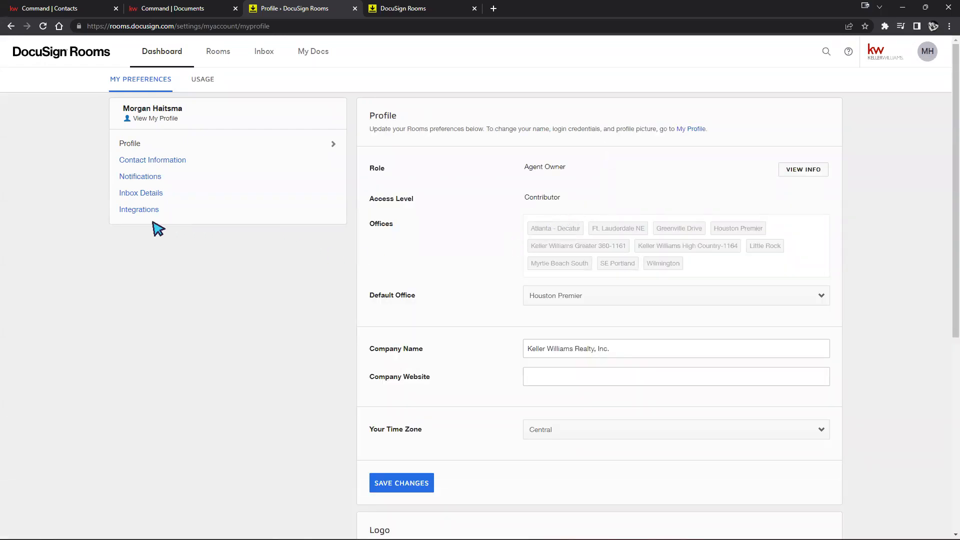
pyautogui.click(141, 211)
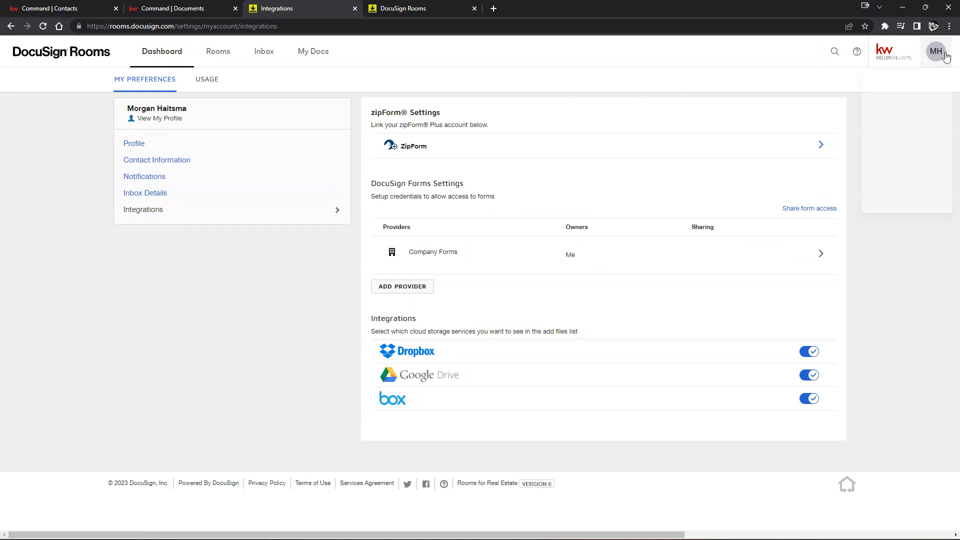
# Bring up the Select forms provider chooser under DocuSign Forms Settings
pyautogui.click(926, 59)
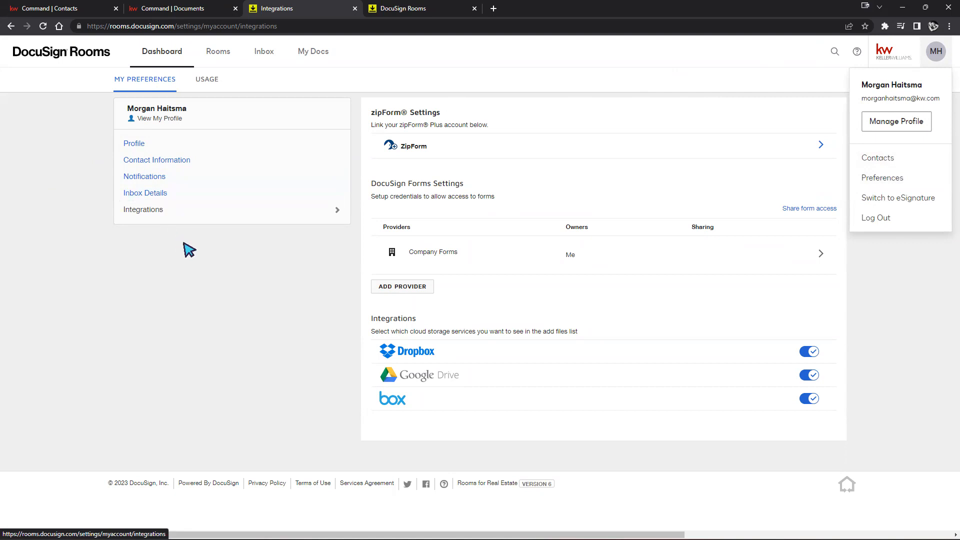
pyautogui.click(189, 249)
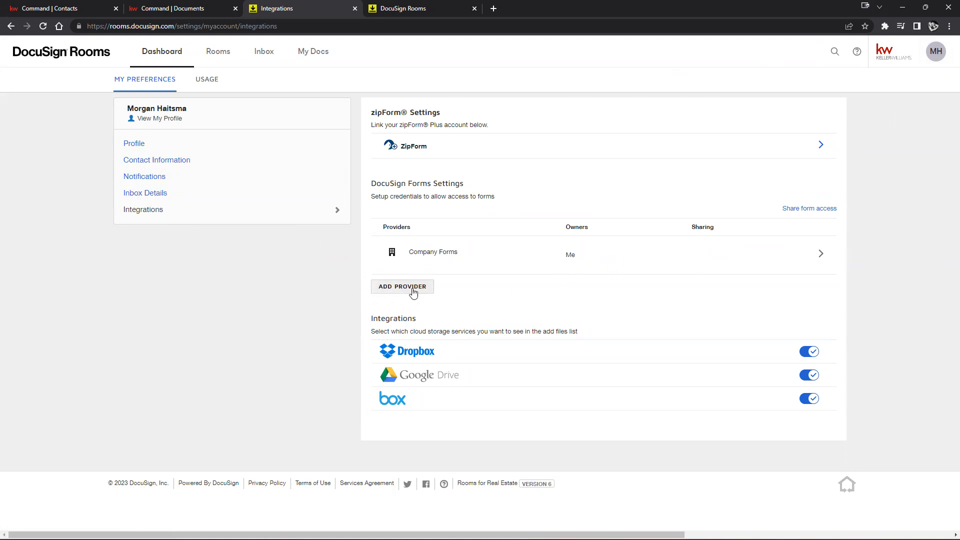
pyautogui.click(406, 289)
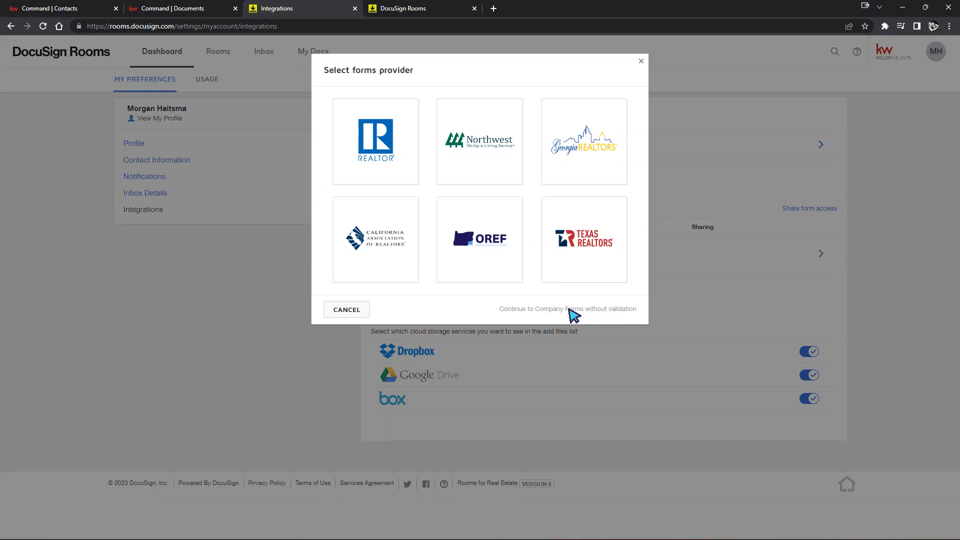
# Pick the REALTOR provider, try validating the NAR membership, and cancel after the Member ID error
pyautogui.click(704, 300)
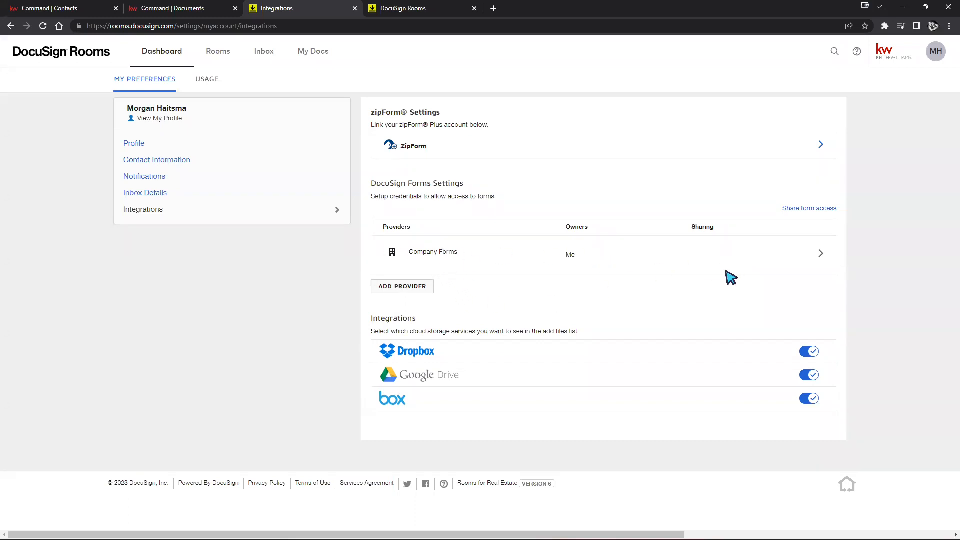
pyautogui.click(423, 286)
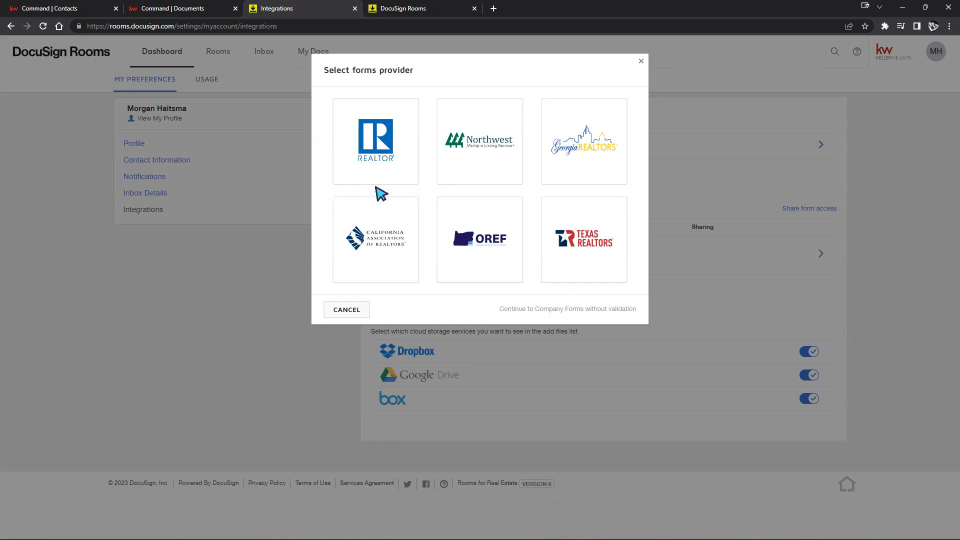
pyautogui.click(395, 157)
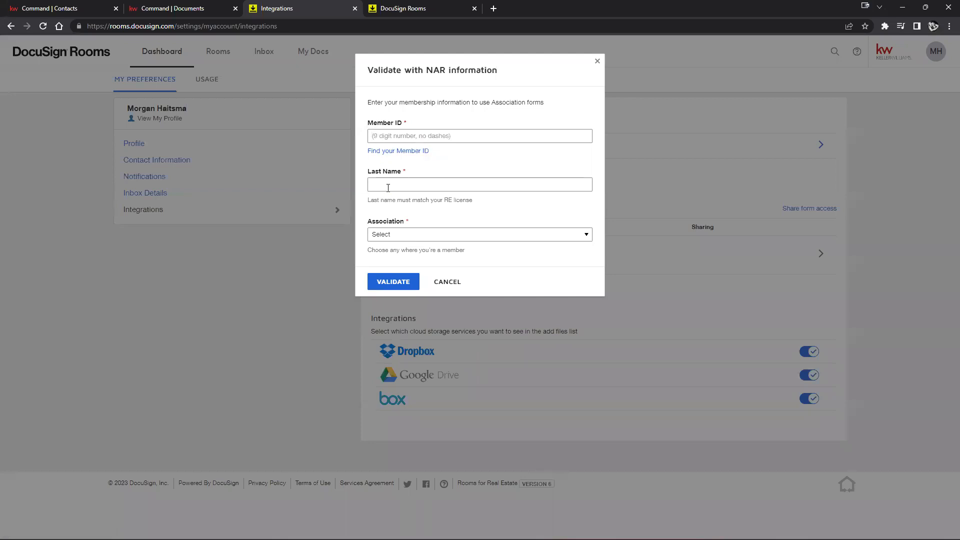
pyautogui.click(454, 234)
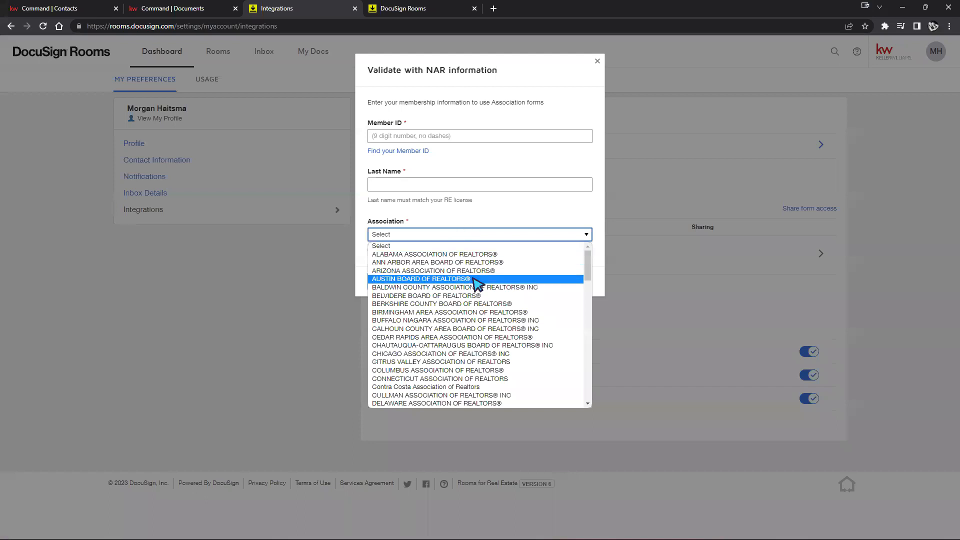
pyautogui.click(537, 215)
pyautogui.click(386, 279)
pyautogui.click(448, 284)
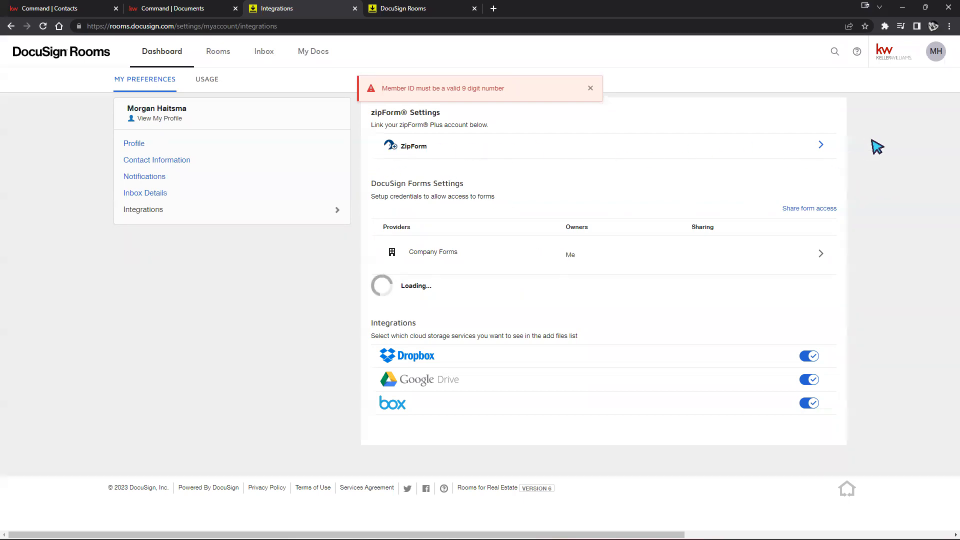
pyautogui.click(821, 147)
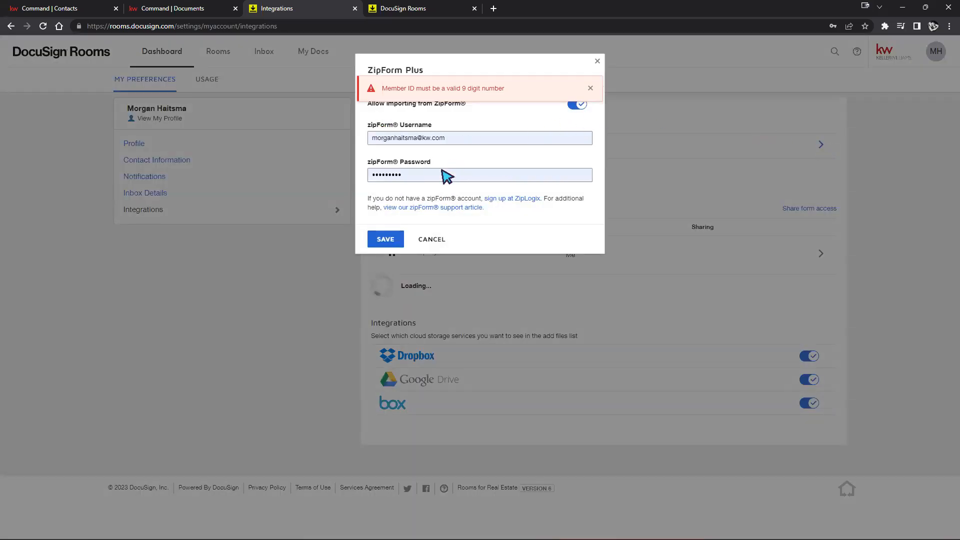
pyautogui.click(433, 241)
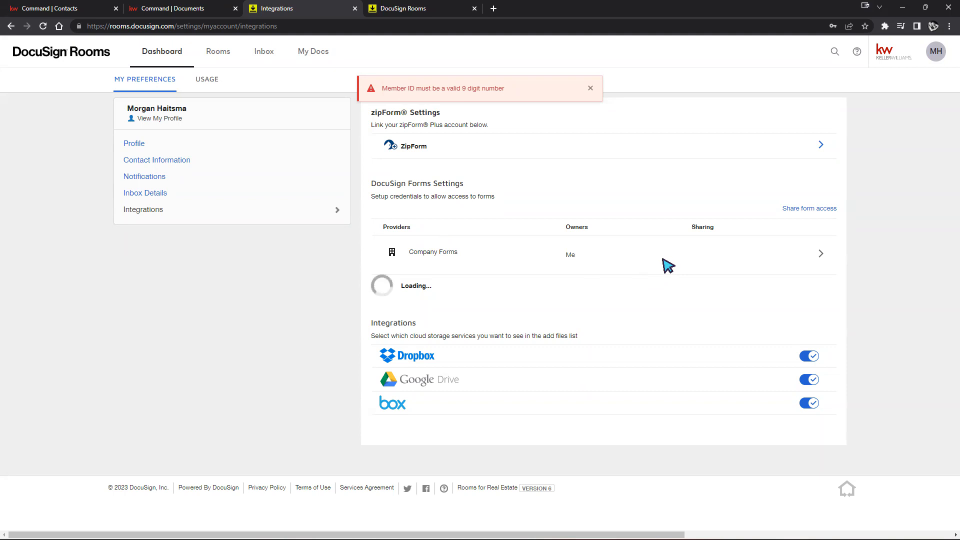
# Go to the Rooms list and scroll through the grid of active rooms
pyautogui.click(227, 55)
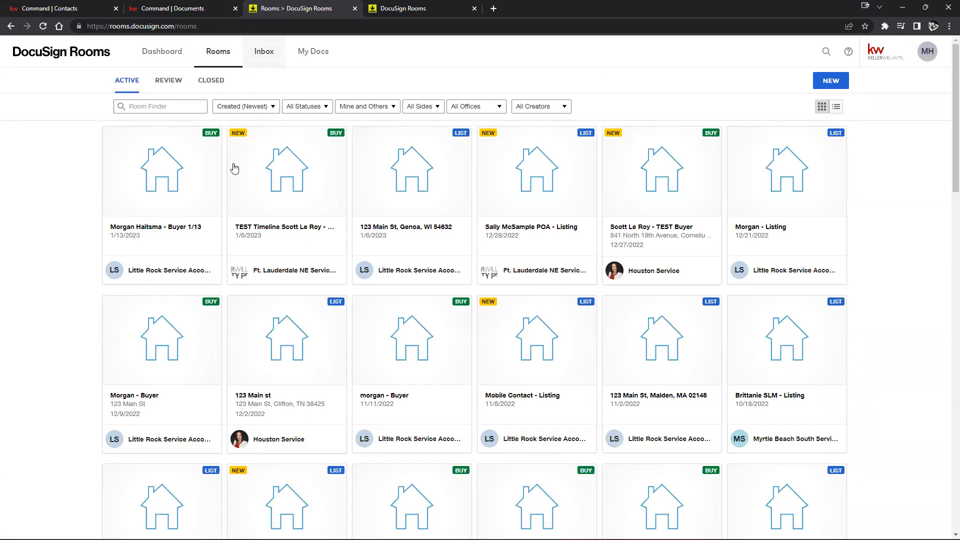
pyautogui.scroll(-6, 482, 275)
pyautogui.scroll(6, 742, 280)
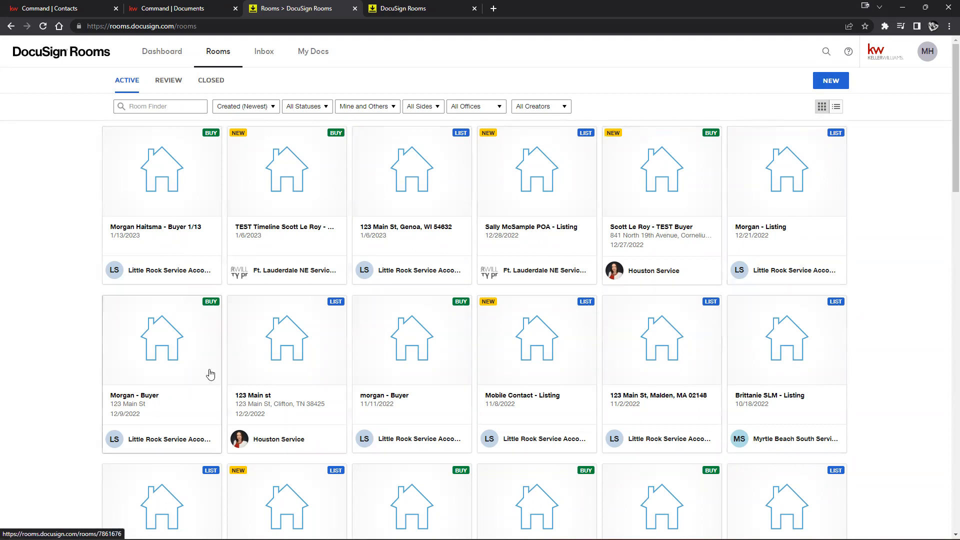
pyautogui.scroll(-6, 295, 390)
pyautogui.scroll(4, 418, 369)
# From the Command documents page, close the old Rooms tab and open the transaction's room
pyautogui.click(179, 8)
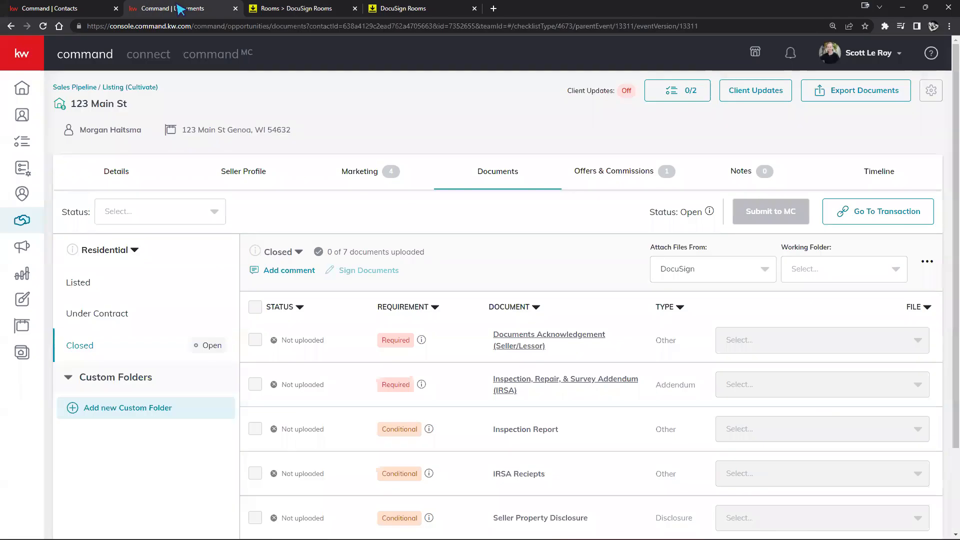
pyautogui.click(355, 9)
pyautogui.click(878, 212)
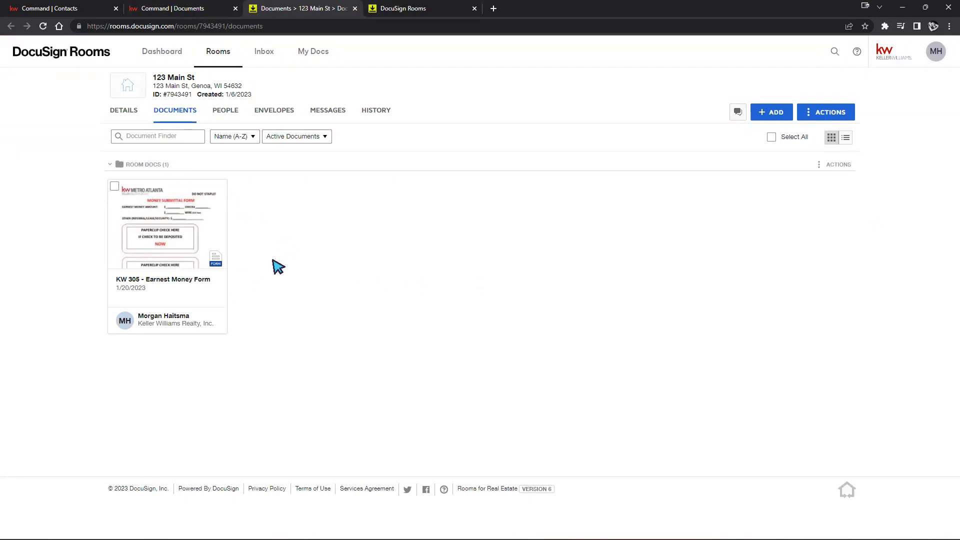
# With the KW 305 - Earnest Money Form card checked, choose DocuSign Forms as the document source
pyautogui.click(114, 187)
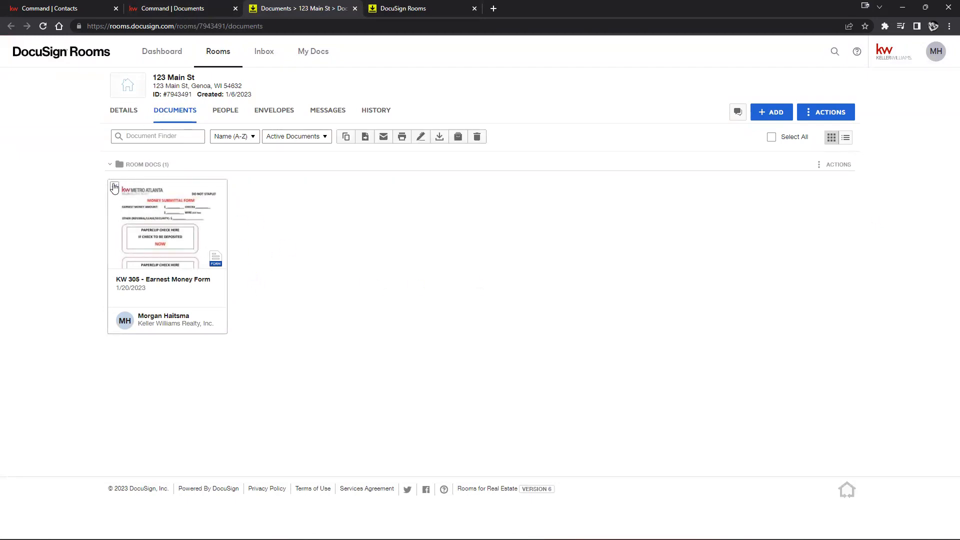
pyautogui.click(772, 112)
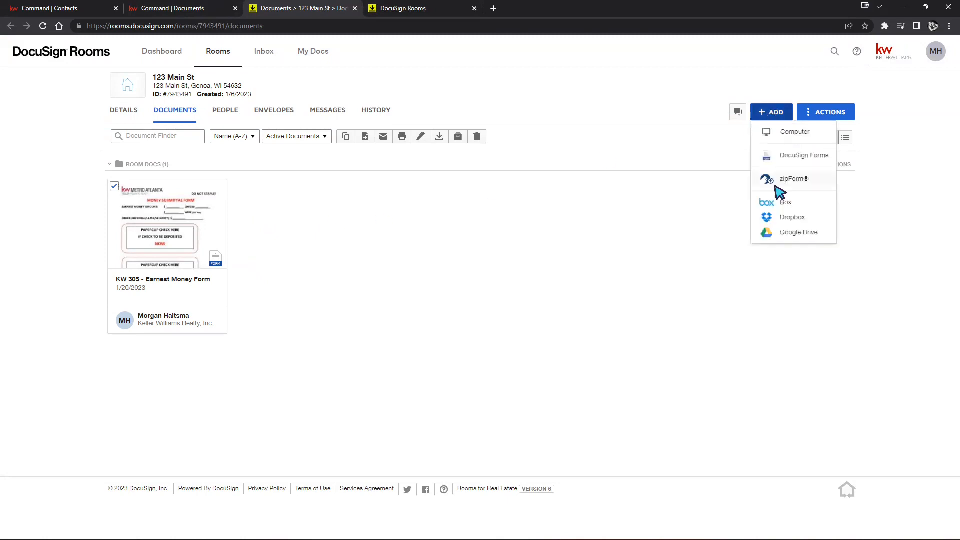
pyautogui.click(803, 157)
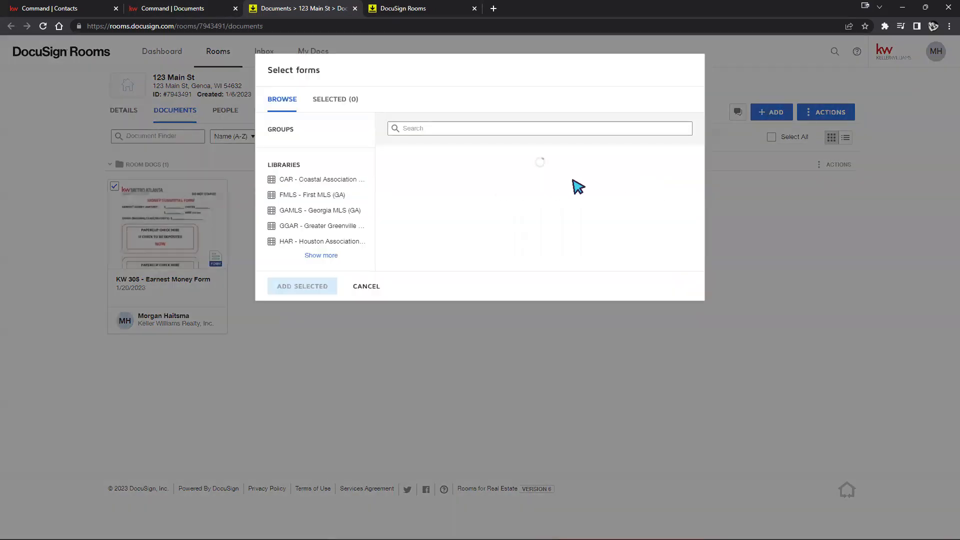
# Select the CAR - Acknowledgement Receipt HOA or Condo Info form and add it to the room
pyautogui.scroll(-2, 473, 326)
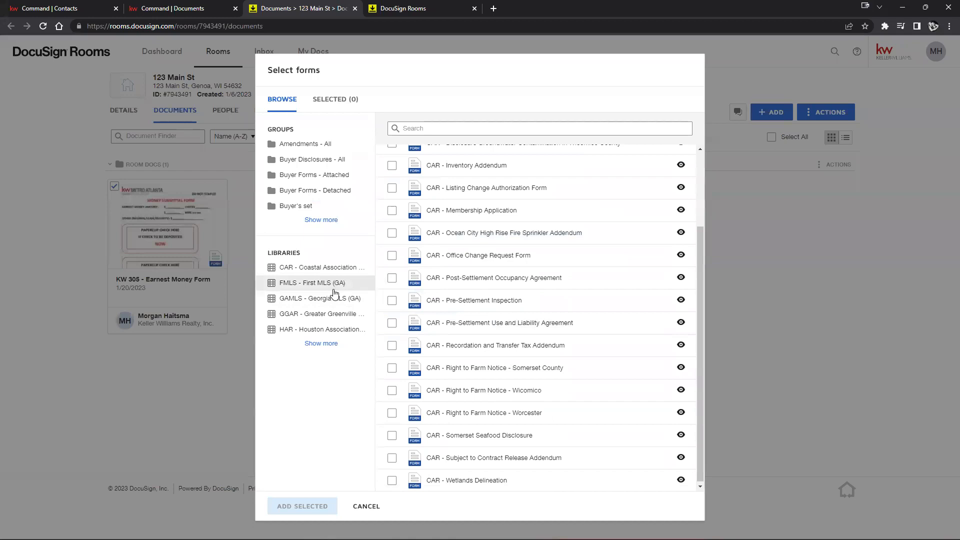
pyautogui.scroll(2, 481, 320)
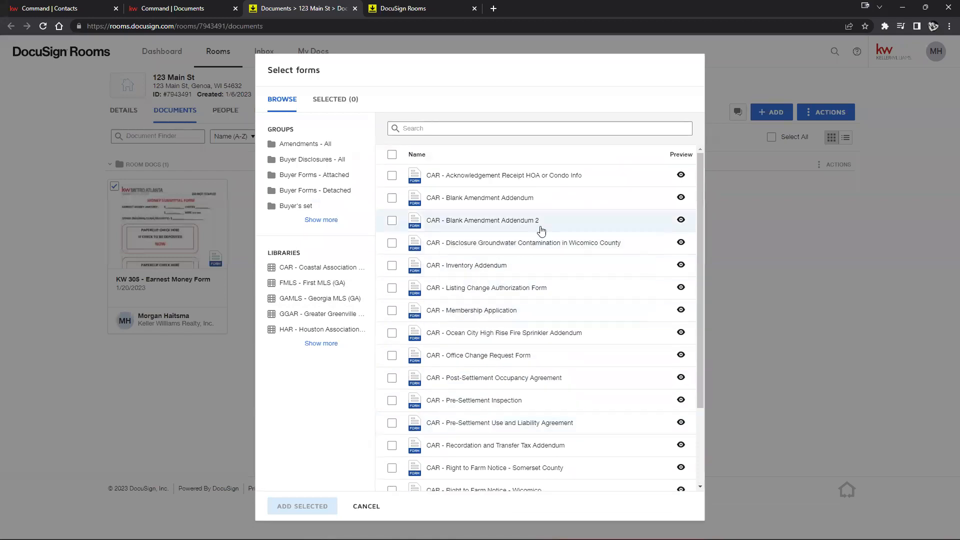
pyautogui.scroll(-2, 505, 340)
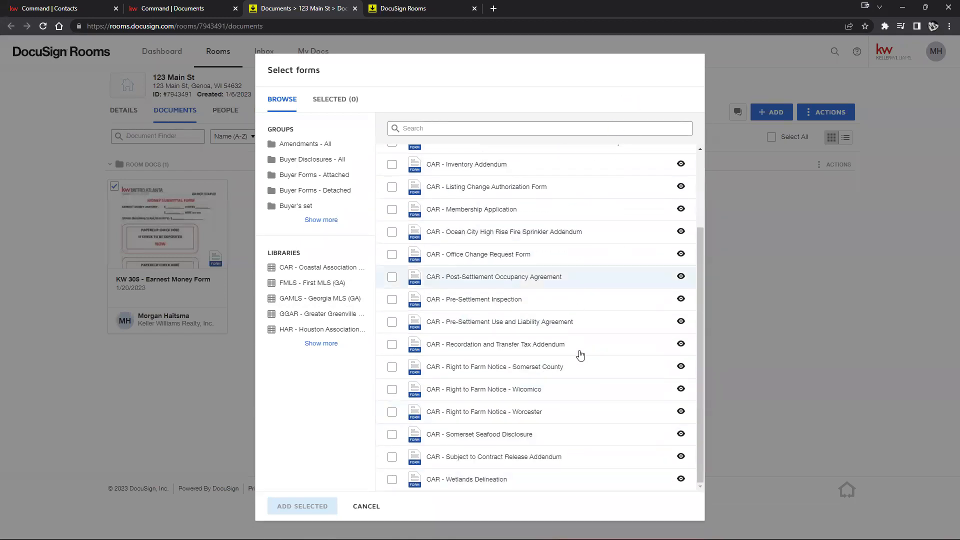
pyautogui.scroll(2, 525, 360)
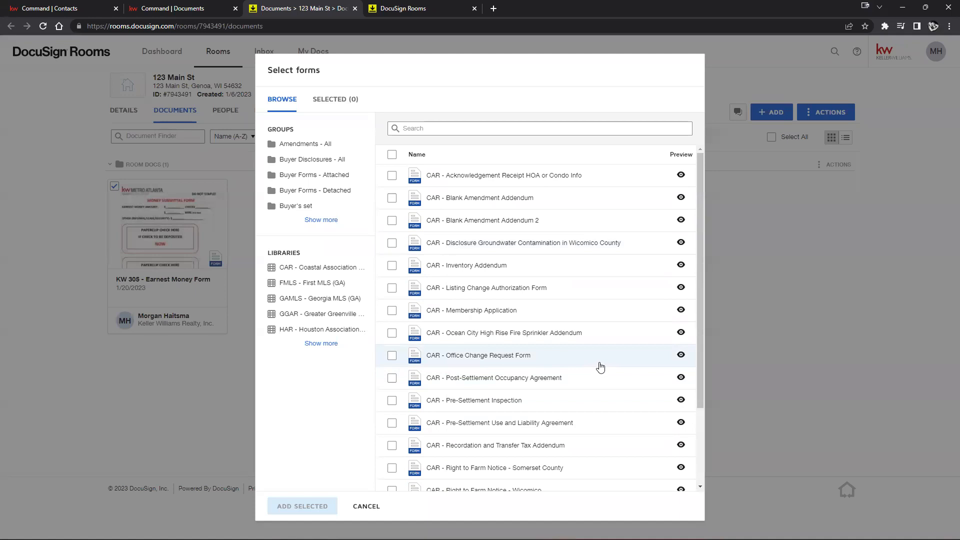
pyautogui.scroll(-2, 567, 336)
pyautogui.scroll(2, 529, 223)
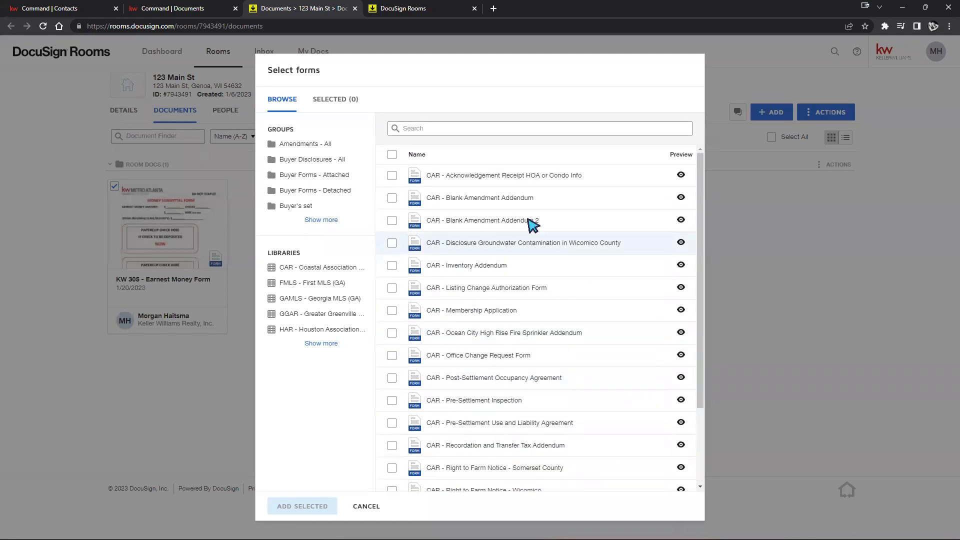
pyautogui.click(392, 176)
pyautogui.click(317, 506)
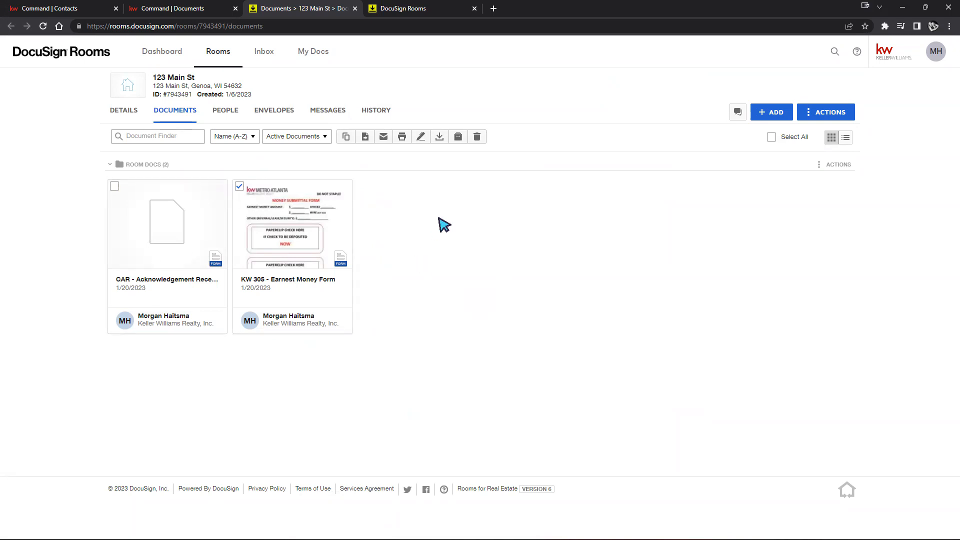
# Open the KW 305 - Earnest Money Form editor and go to the agent name, date, and second buyer fields
pyautogui.click(298, 250)
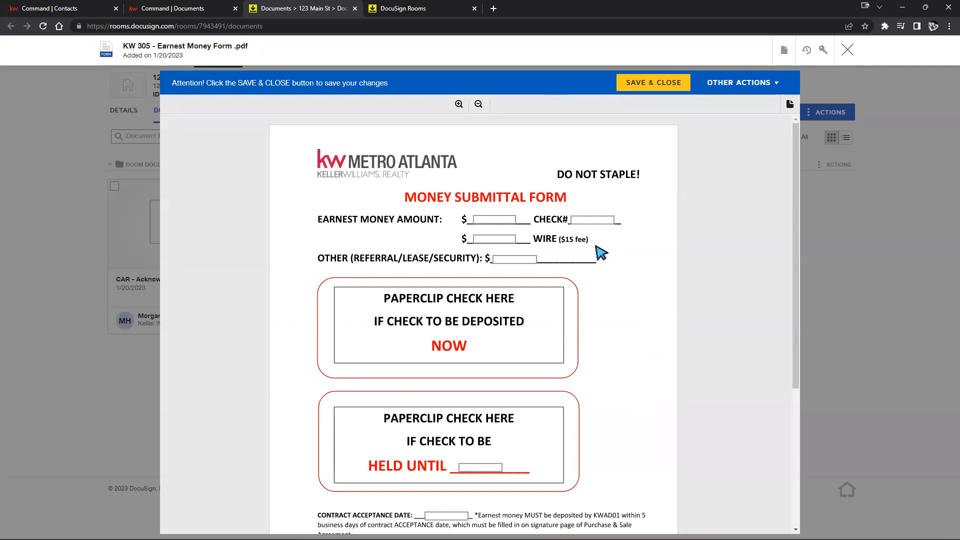
pyautogui.scroll(-5, 602, 253)
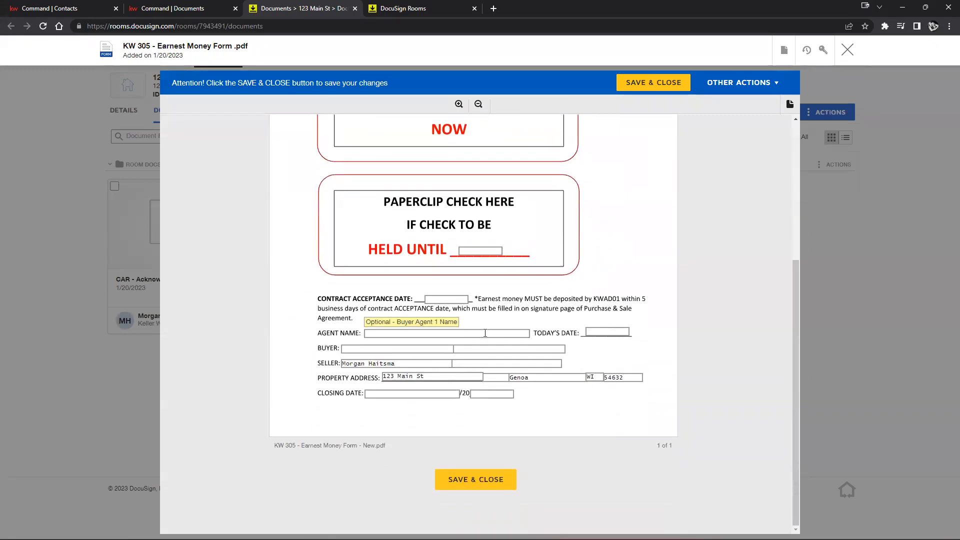
pyautogui.click(485, 333)
pyautogui.click(602, 331)
pyautogui.click(452, 299)
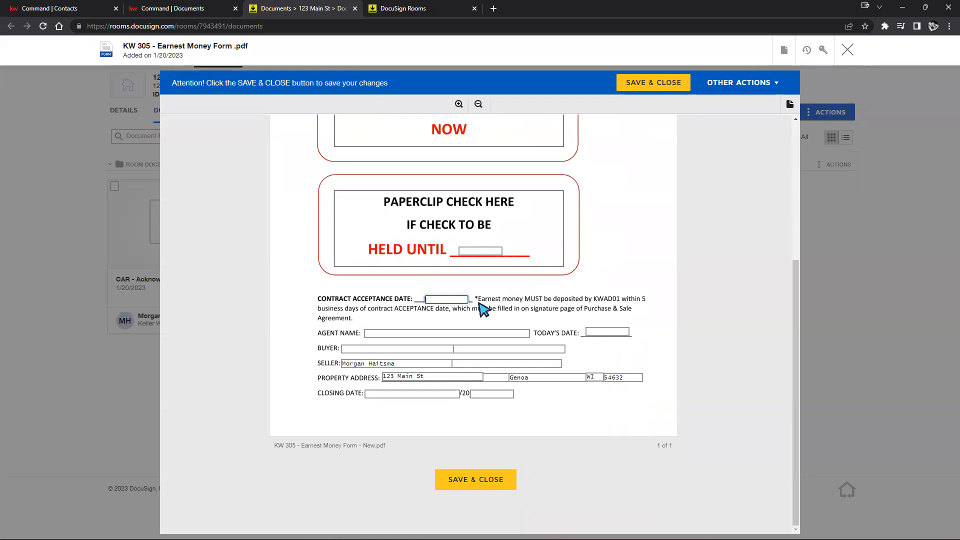
pyautogui.click(503, 351)
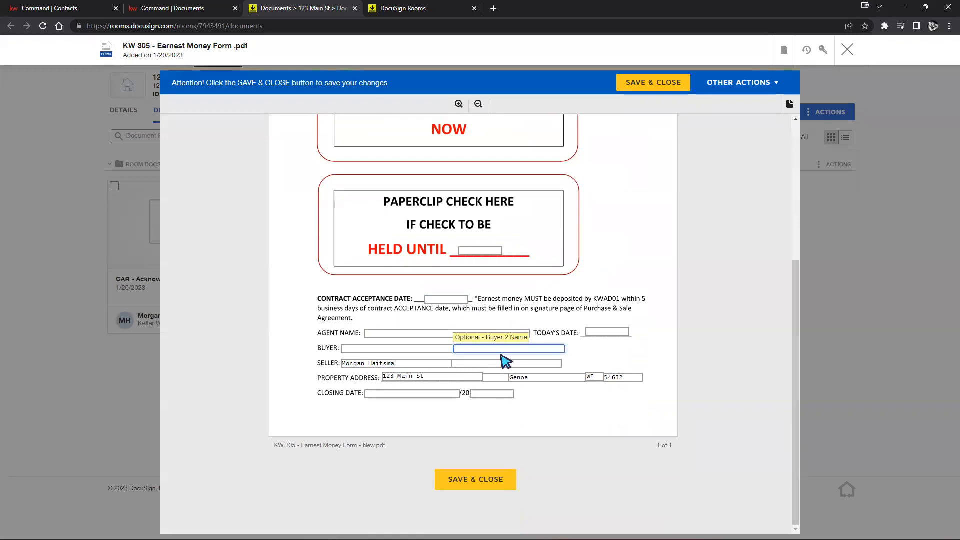
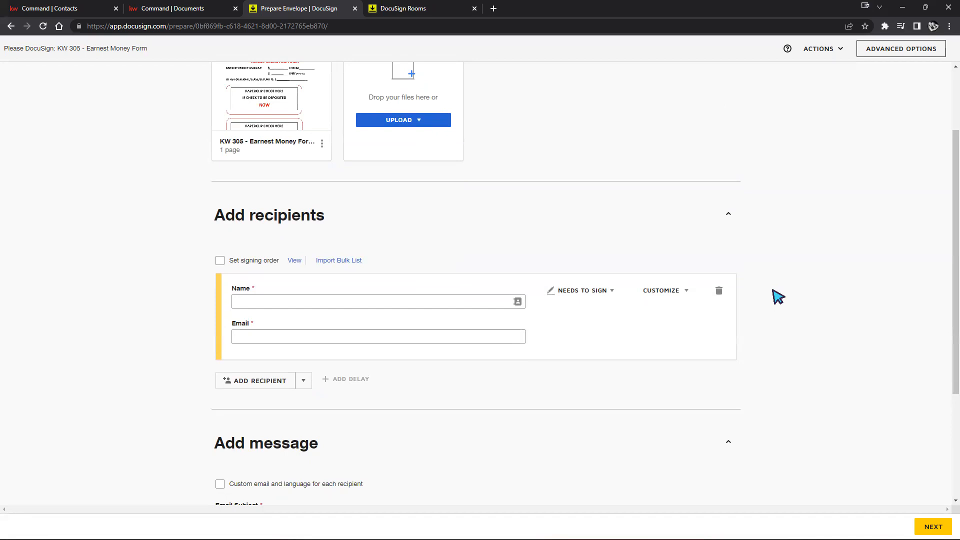
# Add the first signer from the suggested saved contacts
pyautogui.scroll(1, 778, 296)
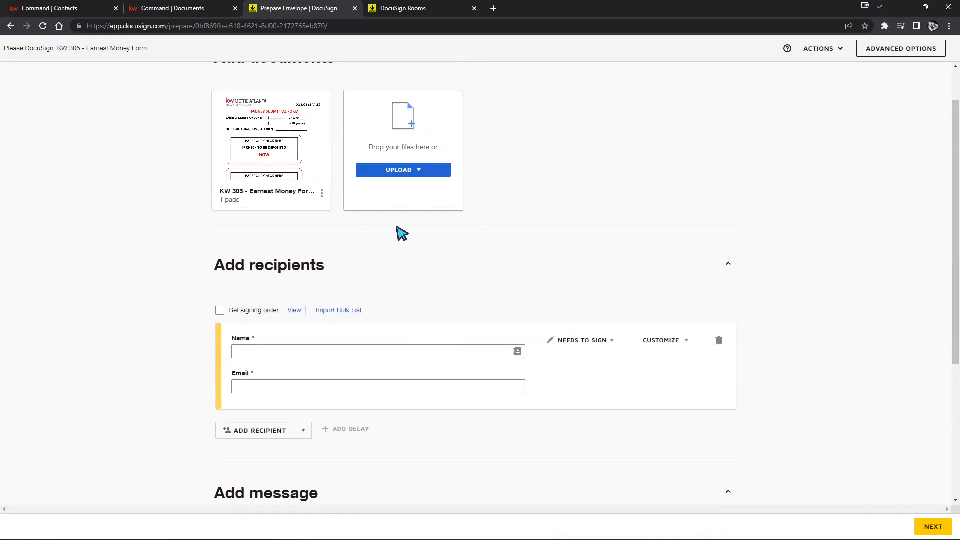
pyautogui.moveTo(270, 143)
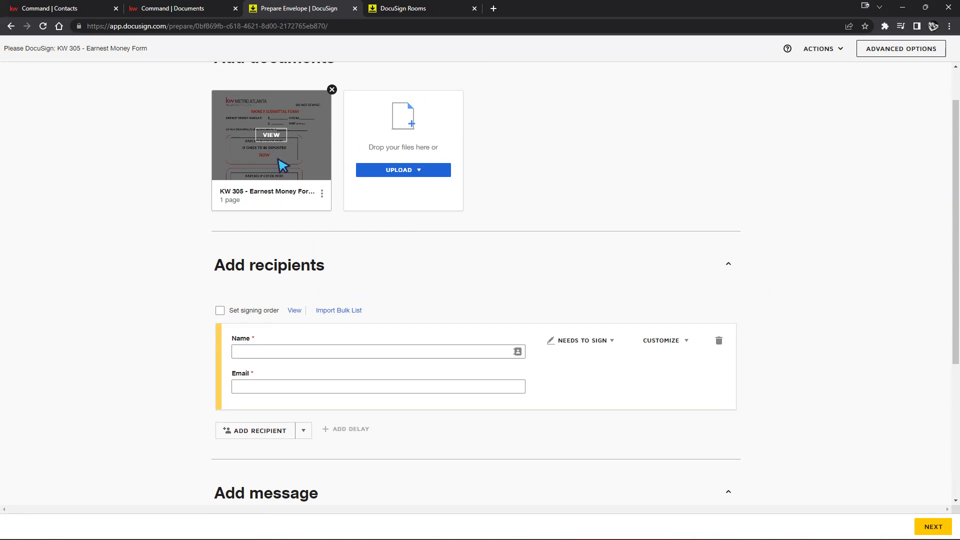
pyautogui.click(294, 351)
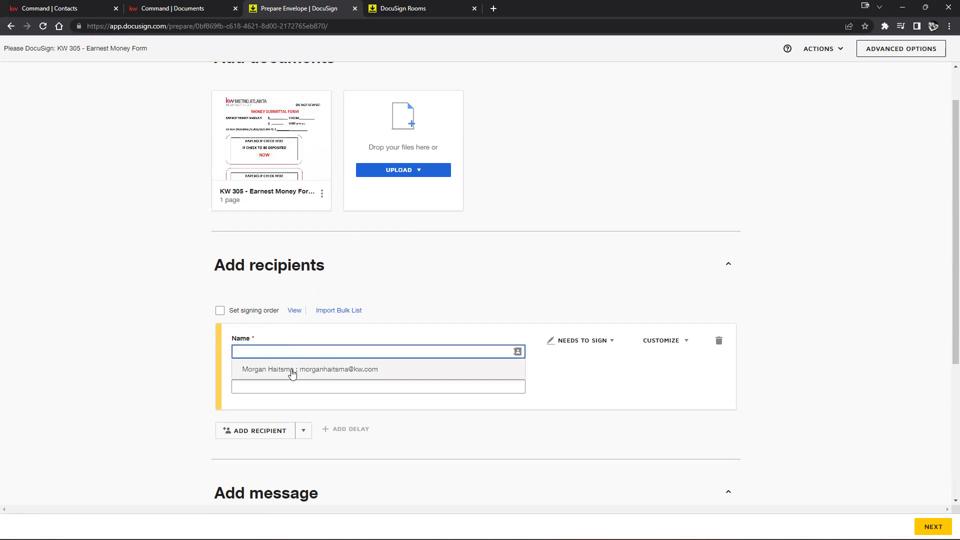
pyautogui.click(292, 370)
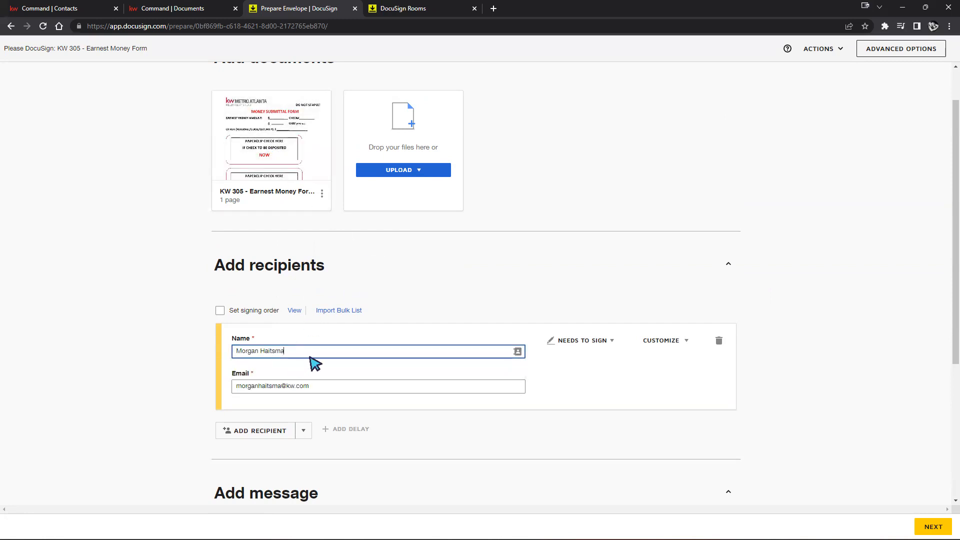
# Add a second signer by searching saved contacts and picking the matching one
pyautogui.click(256, 431)
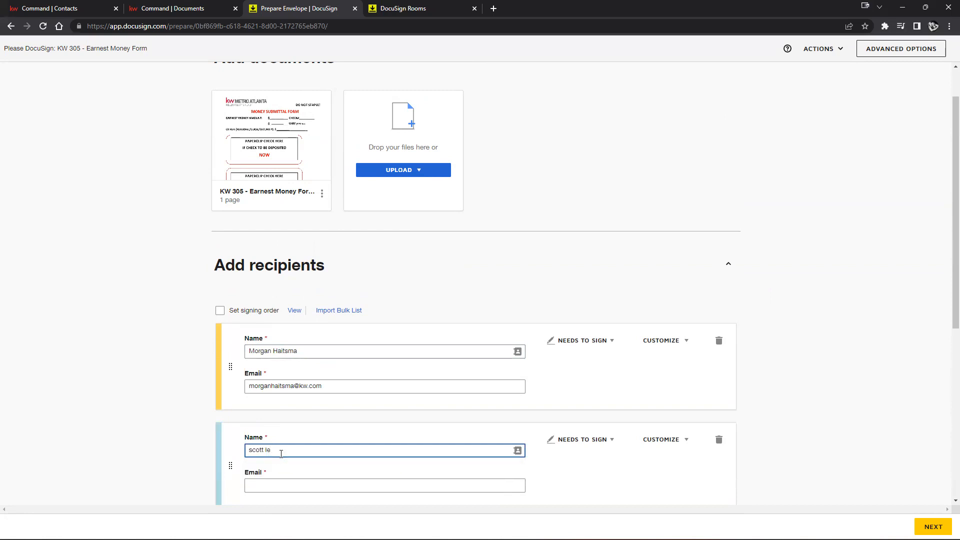
pyautogui.scroll(-1, 539, 401)
pyautogui.write('le roy')
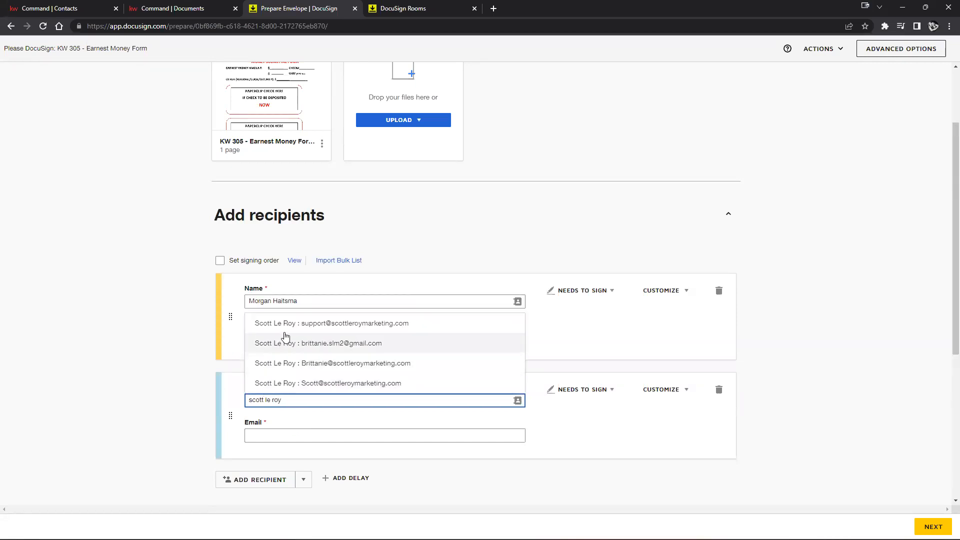
pyautogui.click(318, 322)
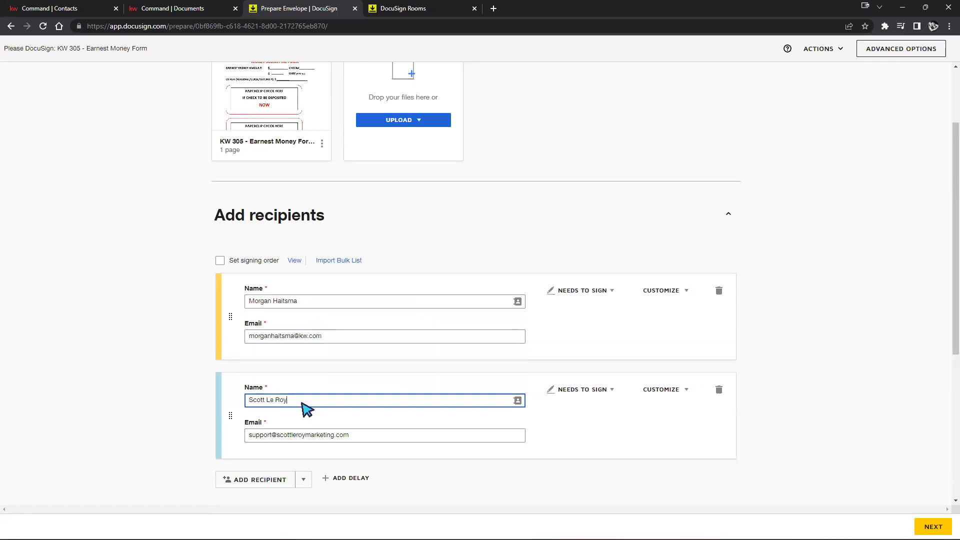
# Remove the extra empty recipient card and continue to field placement
pyautogui.click(247, 480)
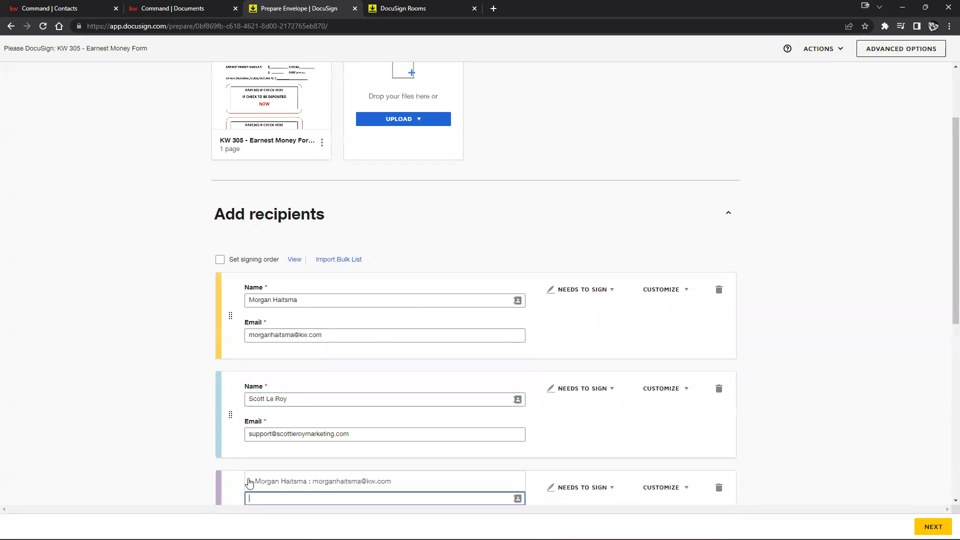
pyautogui.click(719, 489)
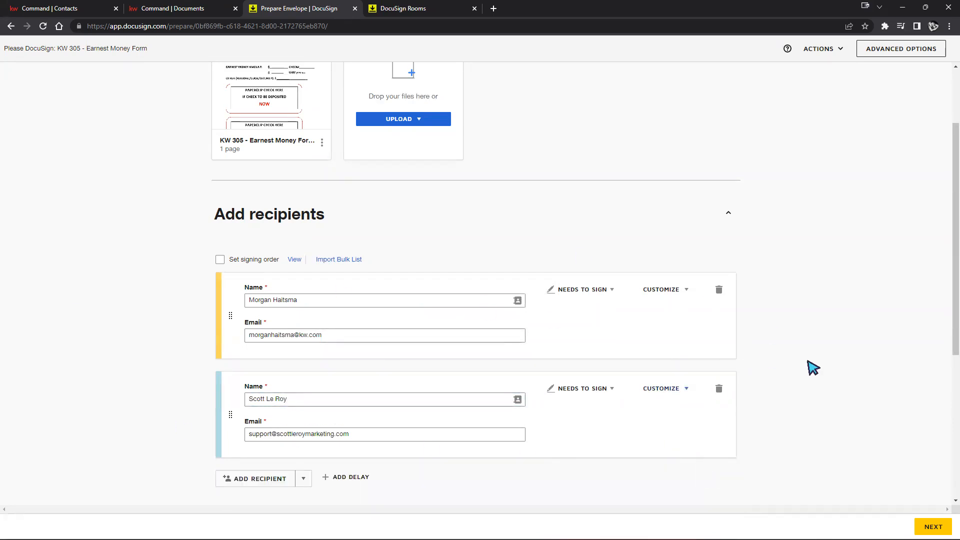
pyautogui.click(933, 527)
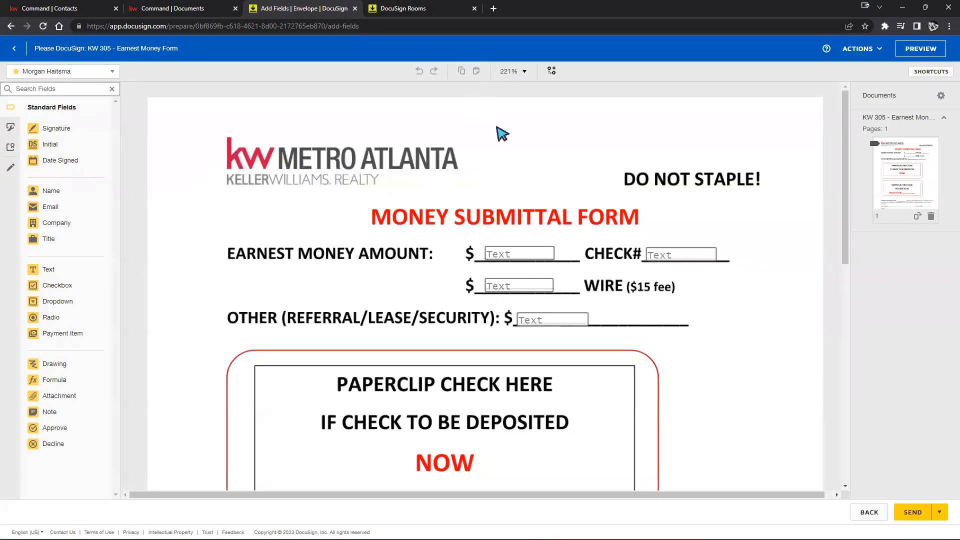
# Inspect the existing Buyer and Seller text fields on the form
pyautogui.scroll(-10, 593, 262)
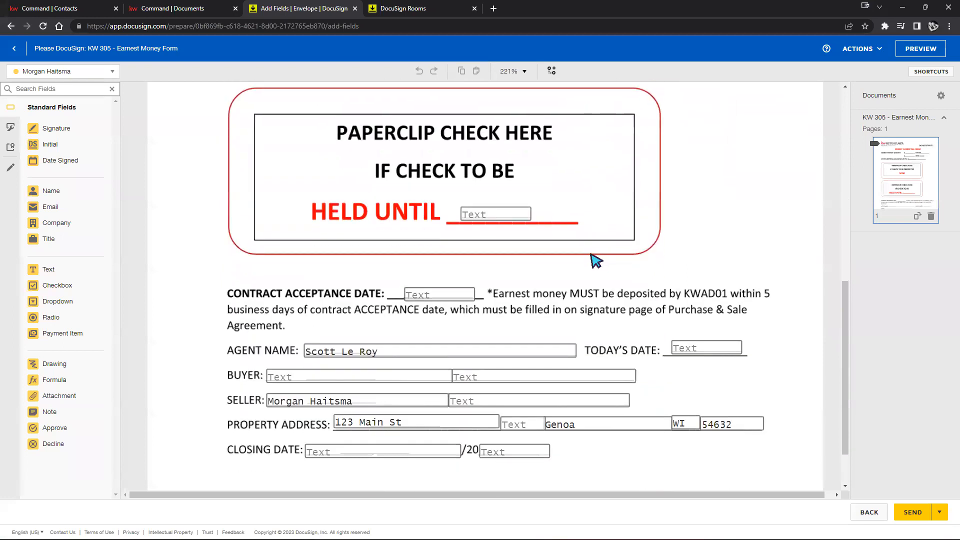
pyautogui.click(349, 314)
pyautogui.click(500, 313)
pyautogui.click(681, 315)
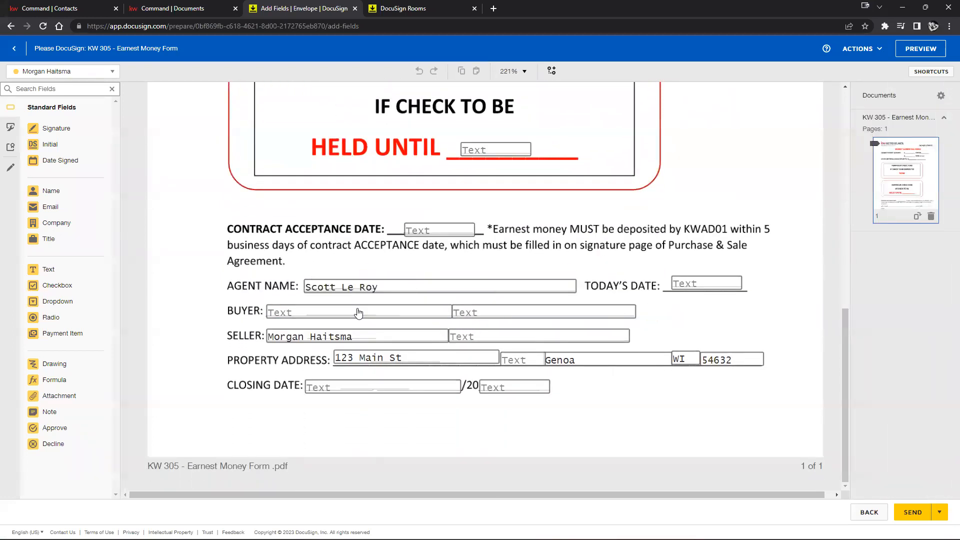
pyautogui.click(359, 313)
pyautogui.click(497, 313)
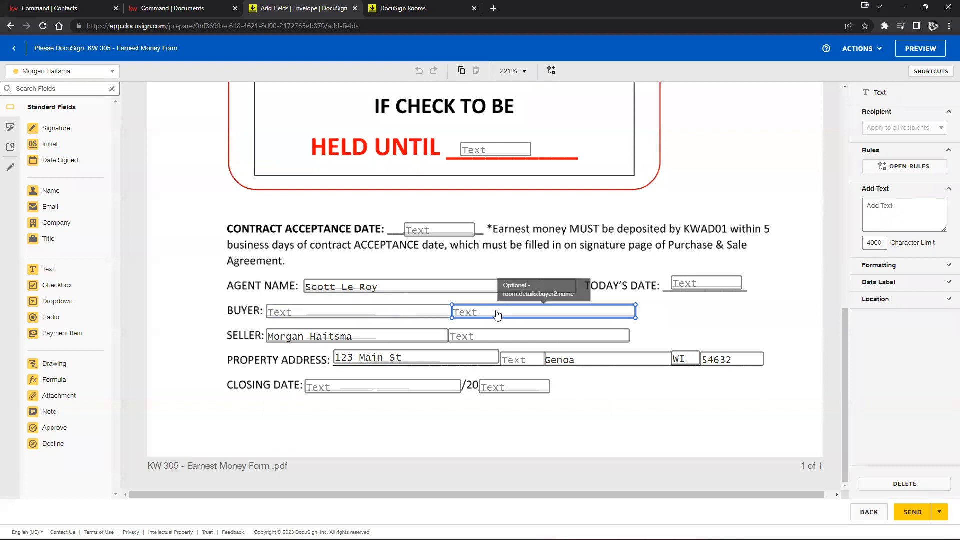
pyautogui.click(487, 339)
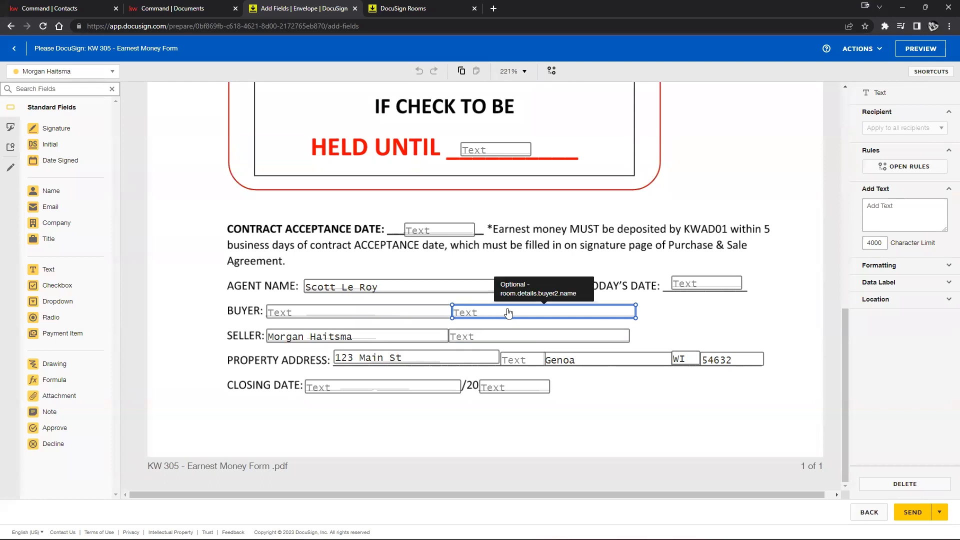
pyautogui.scroll(10, 498, 305)
pyautogui.scroll(-2, 466, 295)
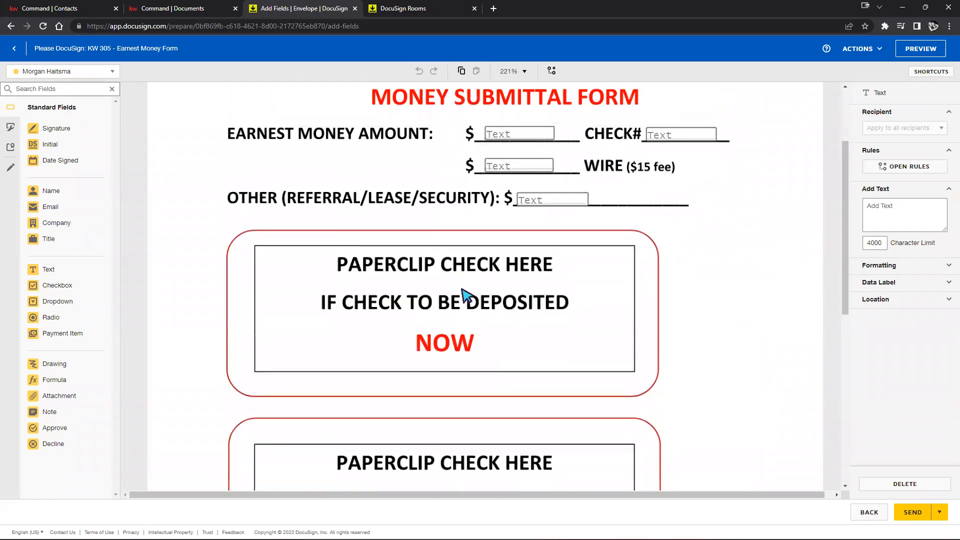
pyautogui.scroll(1, 466, 295)
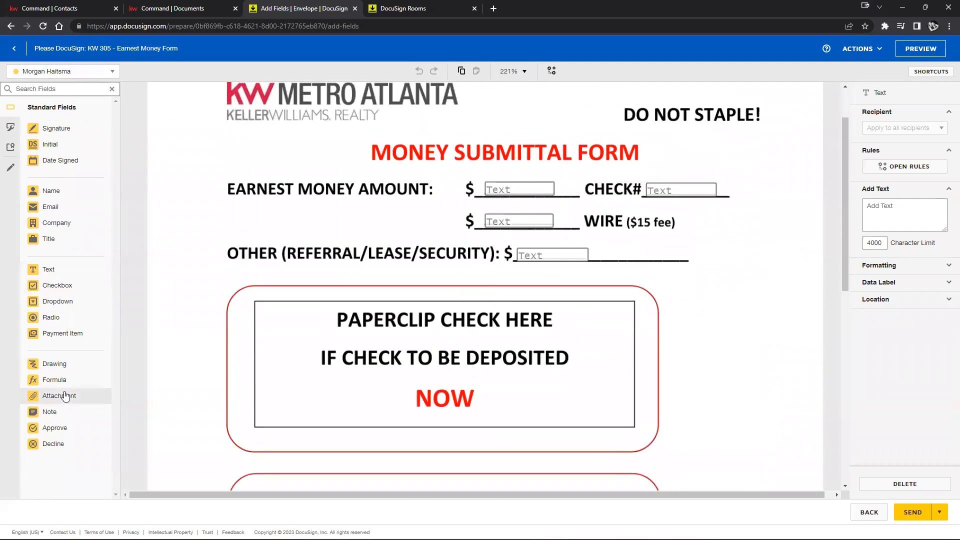
# Place a signature field for each recipient beside the Money Submittal Form title
pyautogui.click(56, 128)
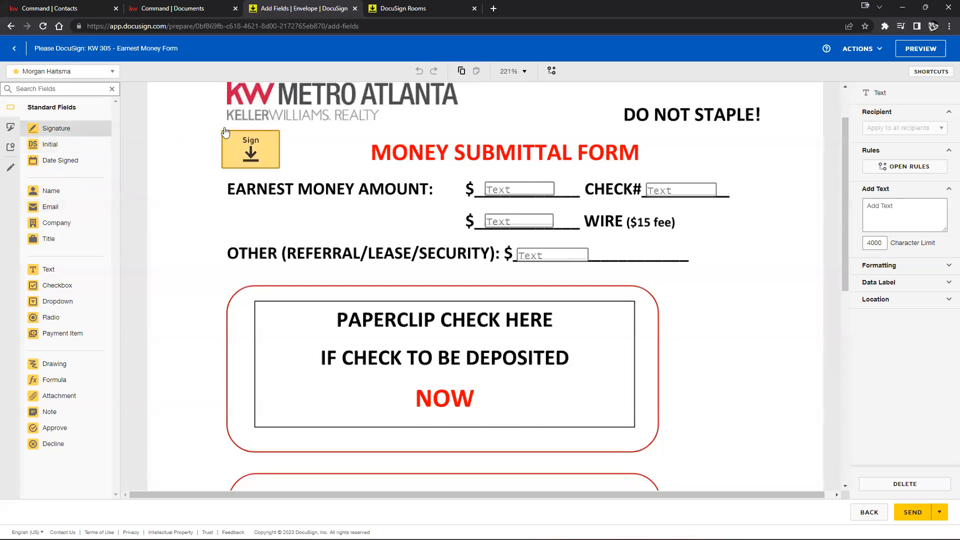
pyautogui.click(321, 150)
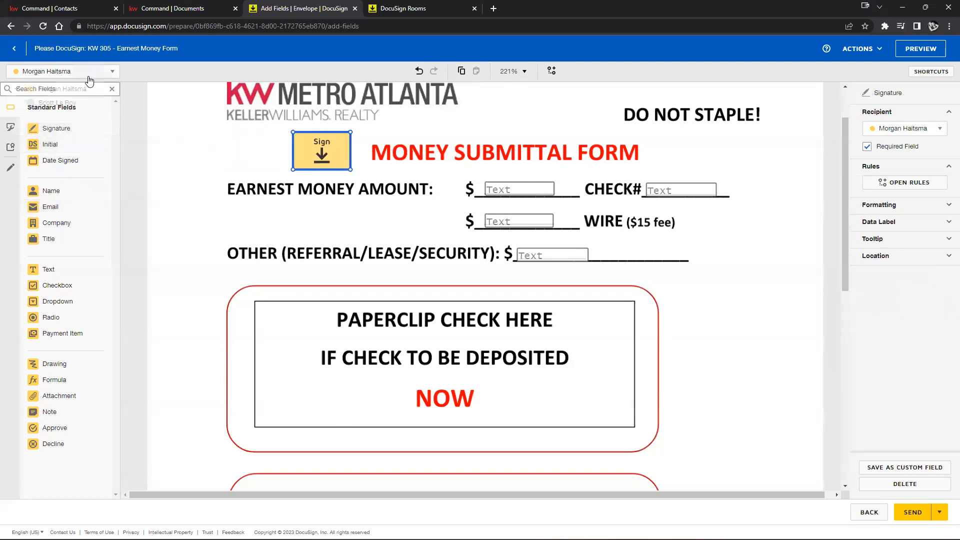
pyautogui.click(75, 72)
pyautogui.click(51, 103)
pyautogui.click(56, 128)
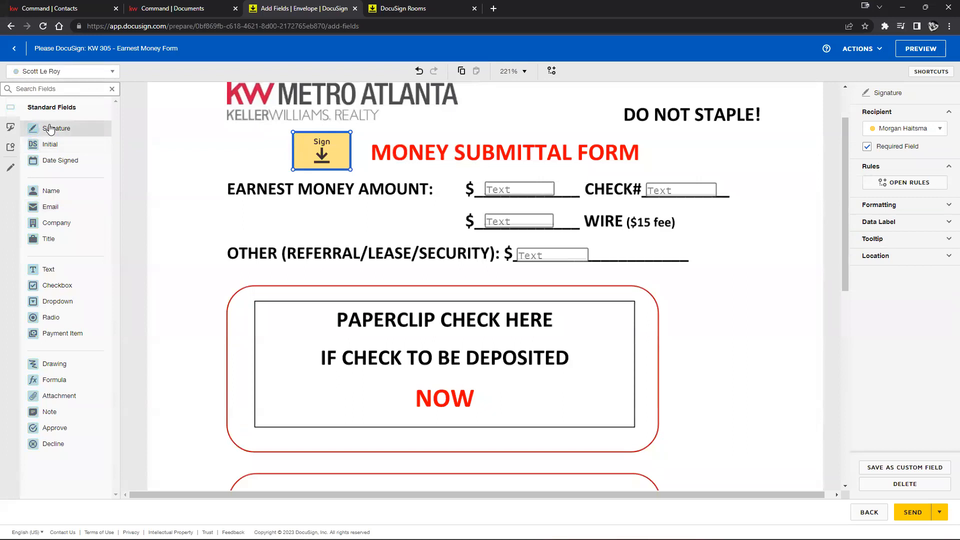
pyautogui.click(242, 150)
# Uncheck Required Field on both recipients' signature fields
pyautogui.click(215, 137)
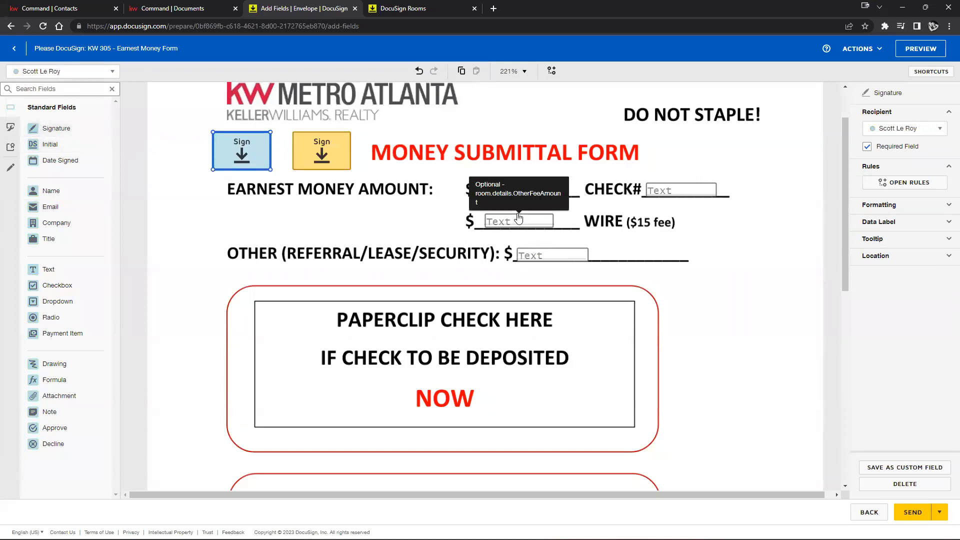
pyautogui.click(323, 153)
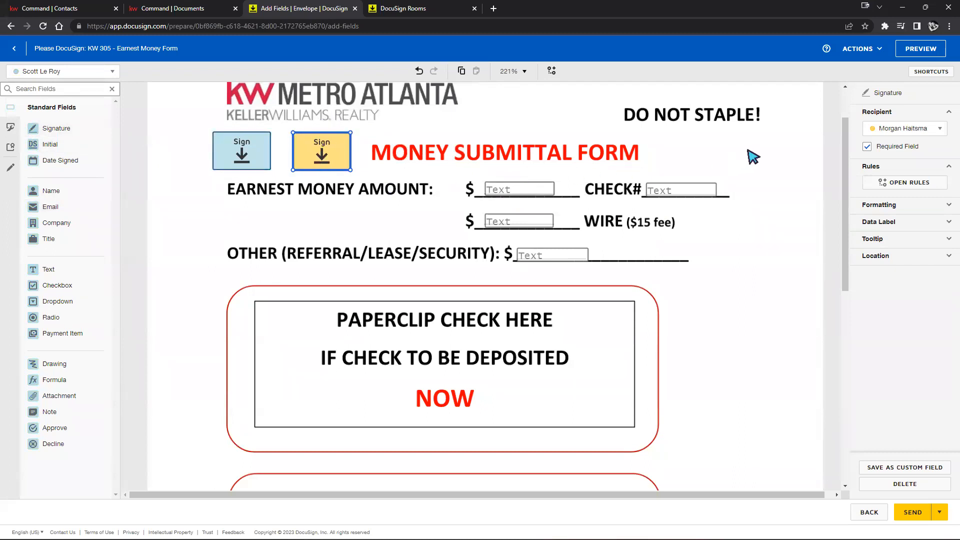
pyautogui.click(866, 148)
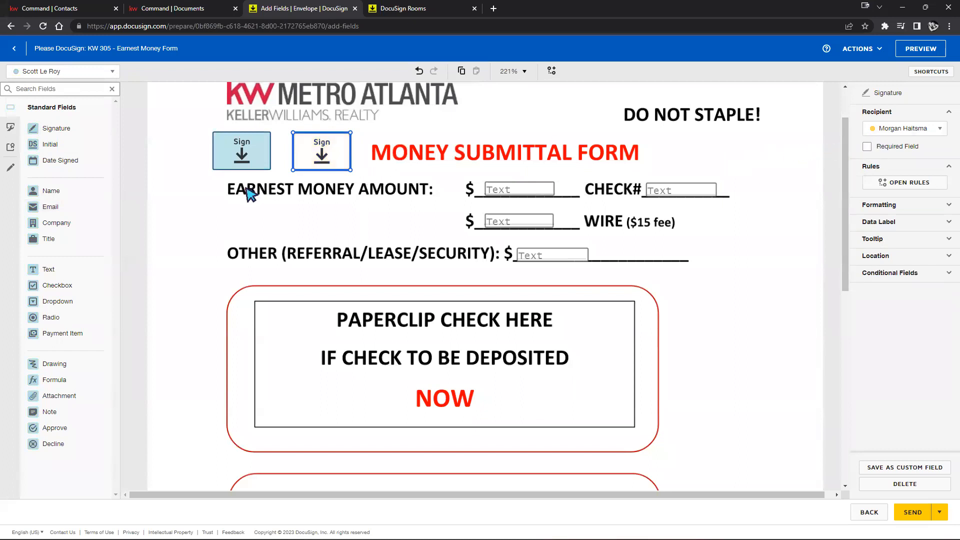
pyautogui.click(240, 154)
pyautogui.click(864, 147)
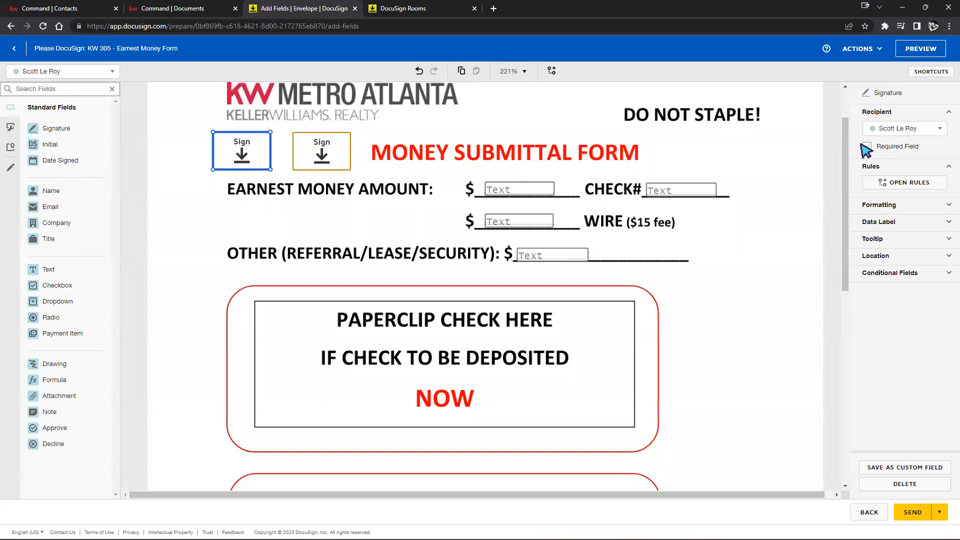
pyautogui.click(713, 152)
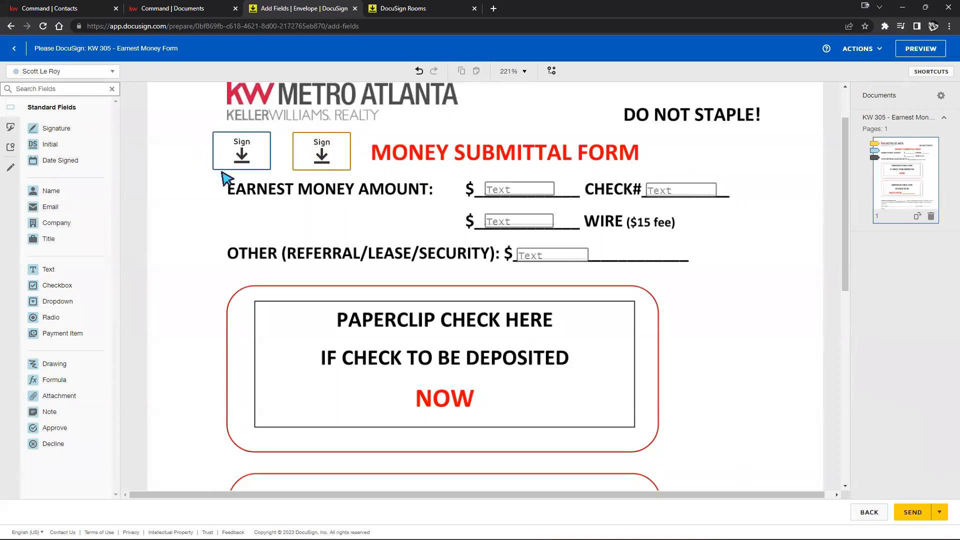
# Review the earnest money, wire, OTHER and CHECK# text fields, then preview as a signer
pyautogui.rightClick(265, 179)
pyautogui.click(280, 141)
pyautogui.click(511, 193)
pyautogui.click(510, 224)
pyautogui.click(550, 260)
pyautogui.click(669, 195)
pyautogui.click(527, 193)
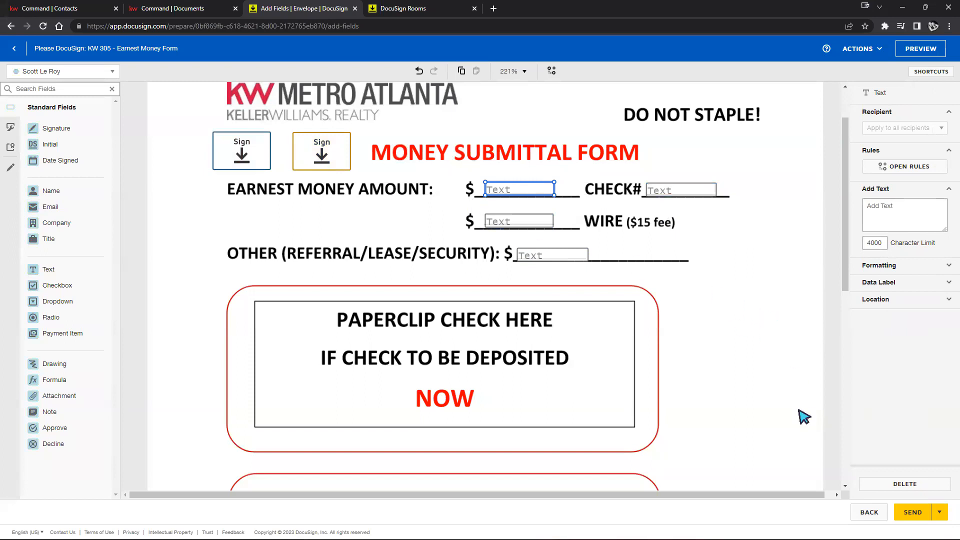
pyautogui.click(920, 50)
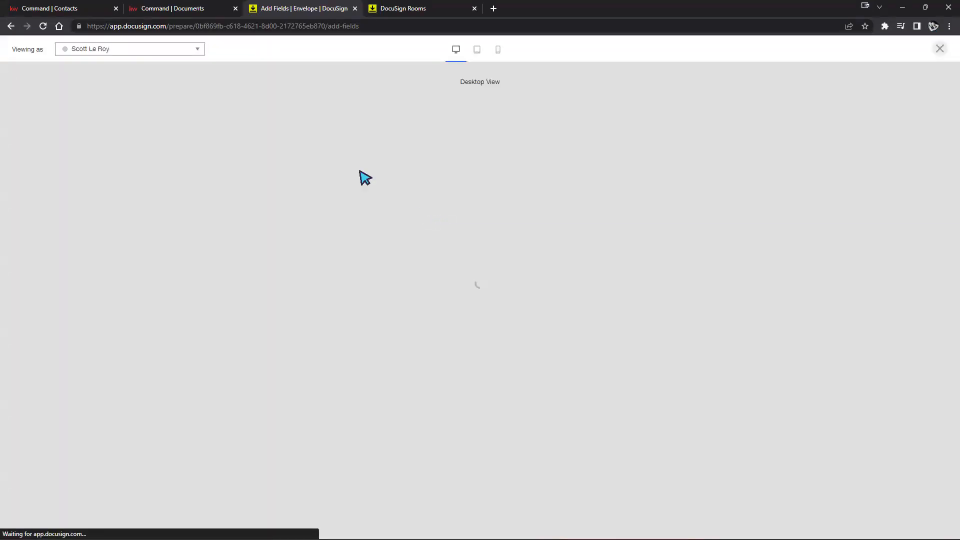
# View the form as the first recipient, scroll through it, and return to envelope setup
pyautogui.click(82, 53)
pyautogui.click(81, 67)
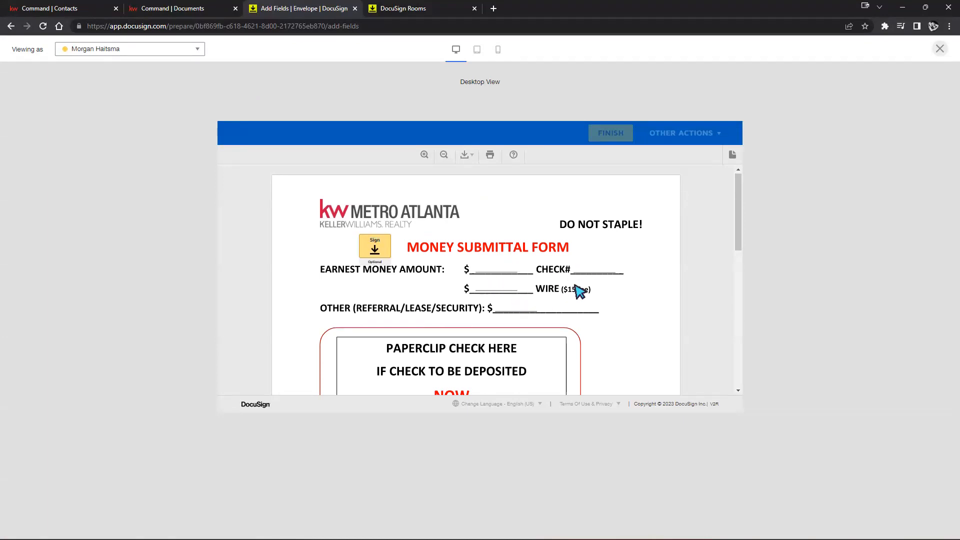
pyautogui.scroll(-5, 546, 274)
pyautogui.scroll(-1, 546, 274)
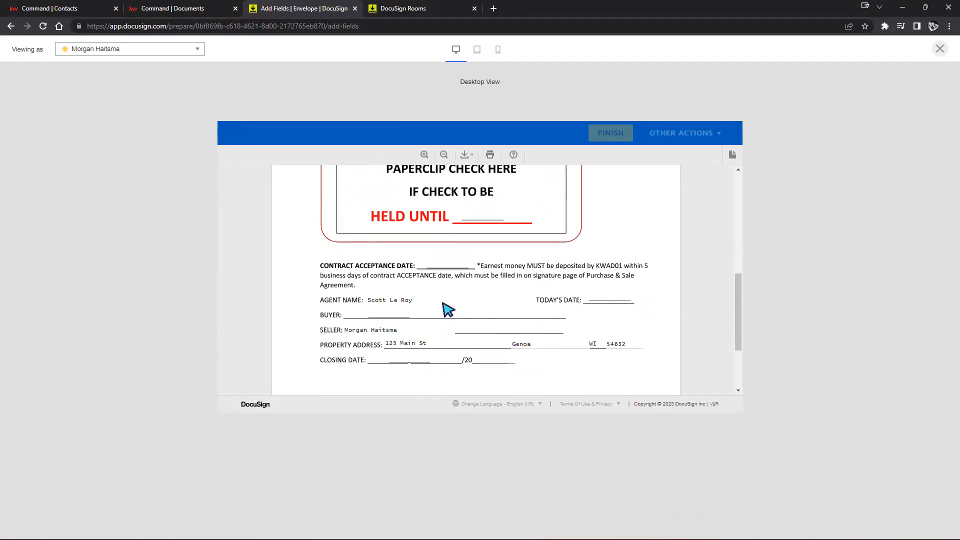
pyautogui.moveTo(398, 301)
pyautogui.mouseDown()
pyautogui.moveTo(307, 295)
pyautogui.moveTo(405, 299)
pyautogui.mouseUp()
pyautogui.click(405, 299)
pyautogui.click(940, 49)
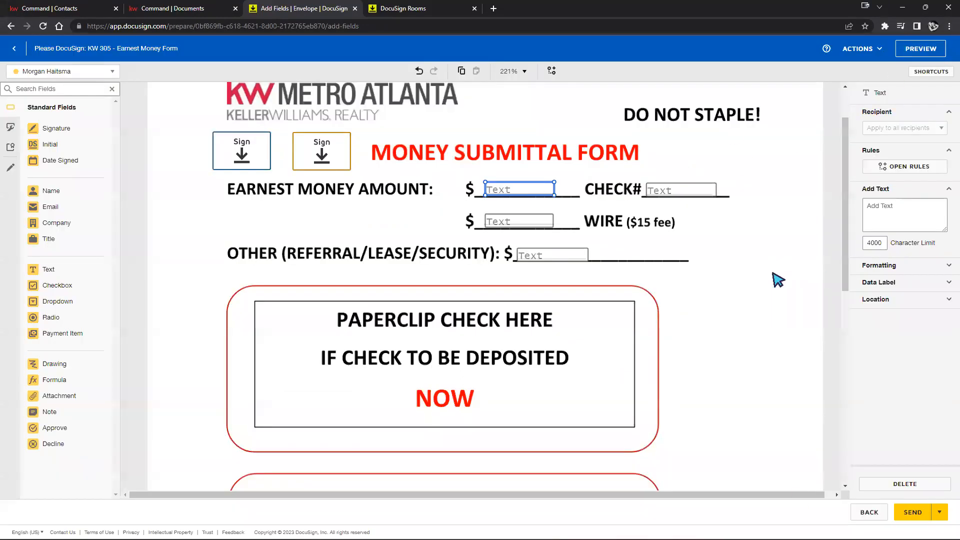
pyautogui.click(868, 512)
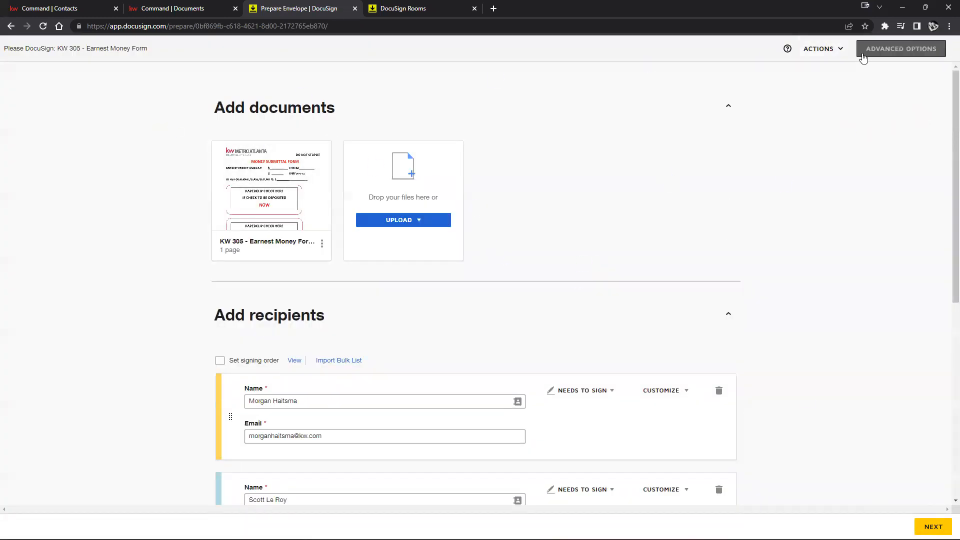
# Save and close the draft envelope, then reopen it from the room's Envelopes list
pyautogui.click(819, 51)
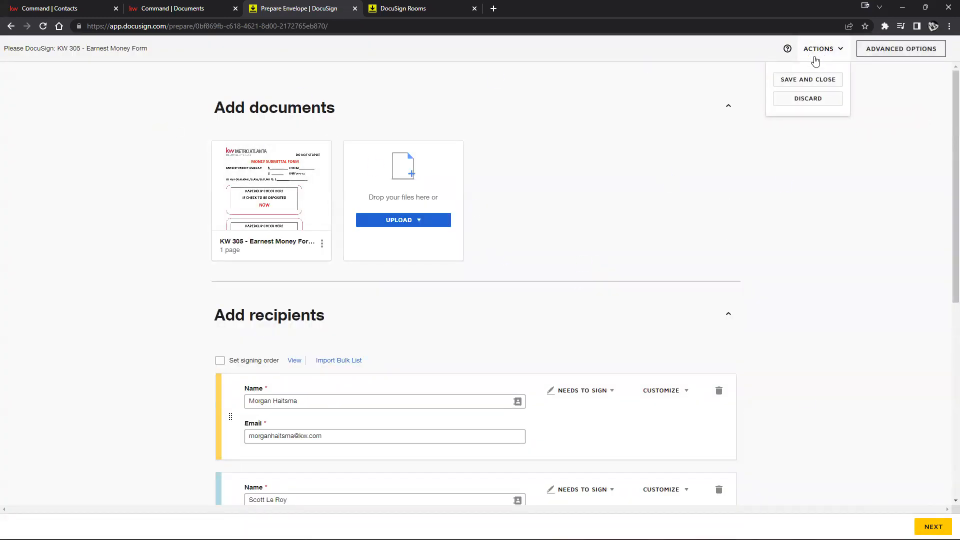
pyautogui.click(795, 84)
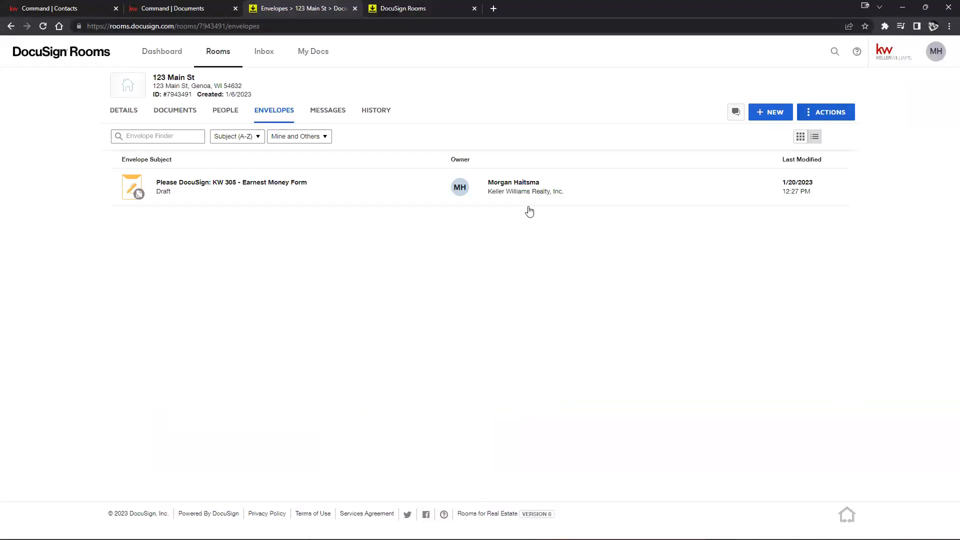
pyautogui.click(191, 106)
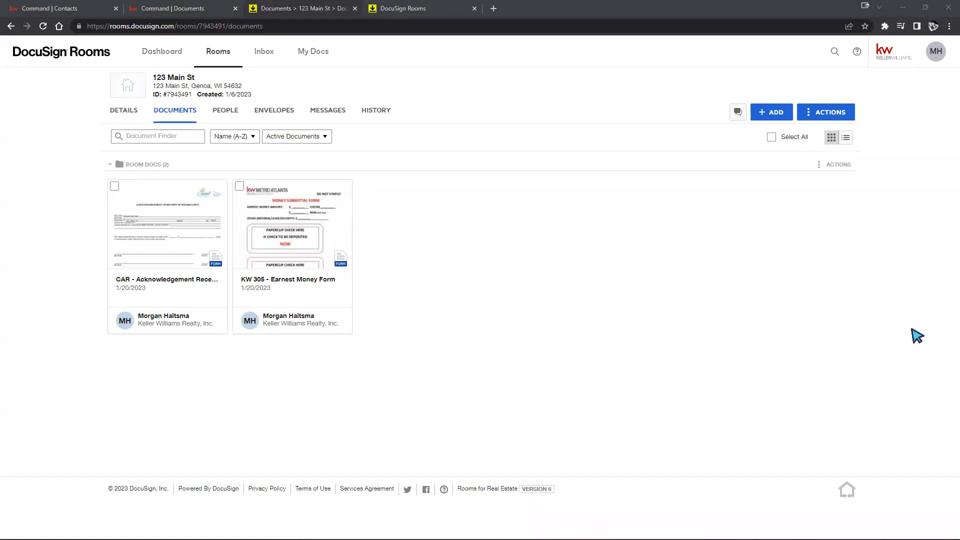
pyautogui.click(265, 110)
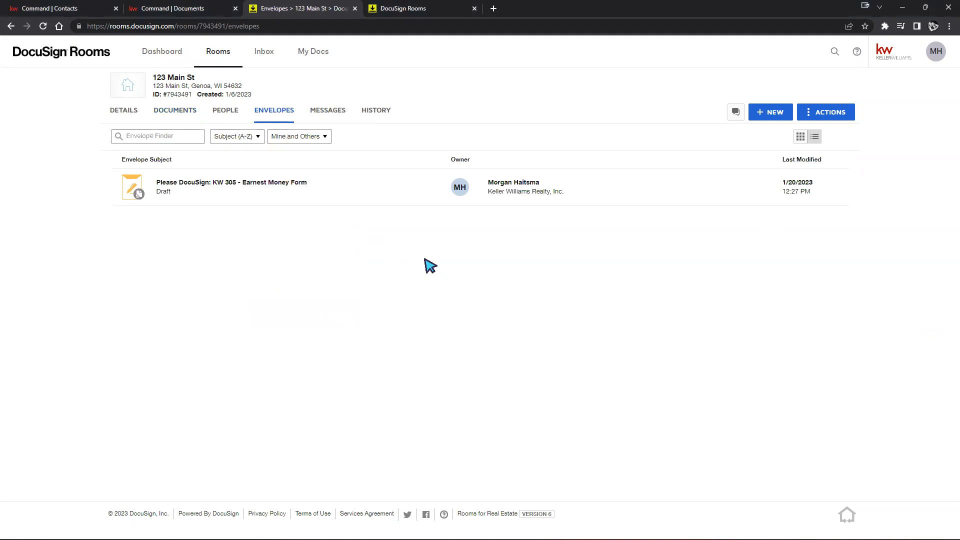
pyautogui.click(213, 182)
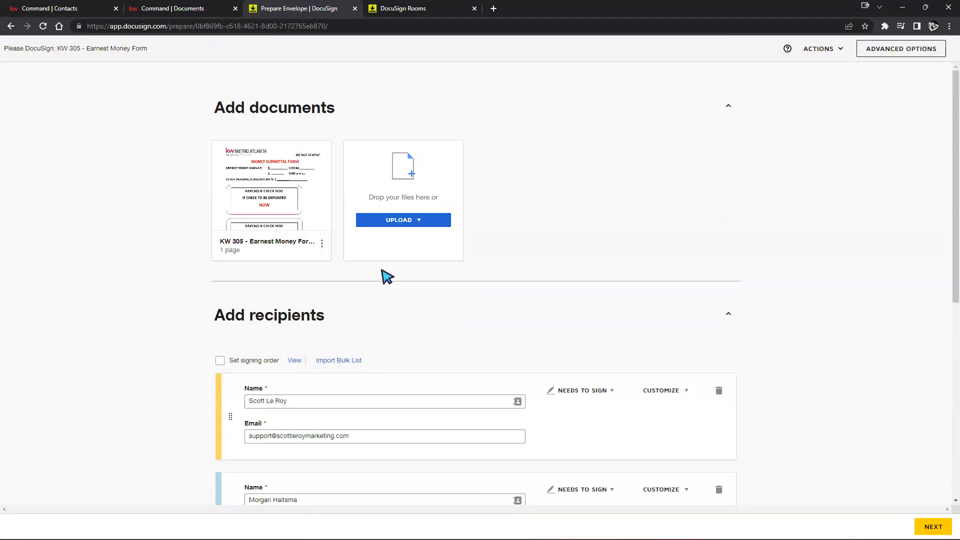
# Prefill the Earnest Money Amount text field with 5000
pyautogui.scroll(-7, 590, 285)
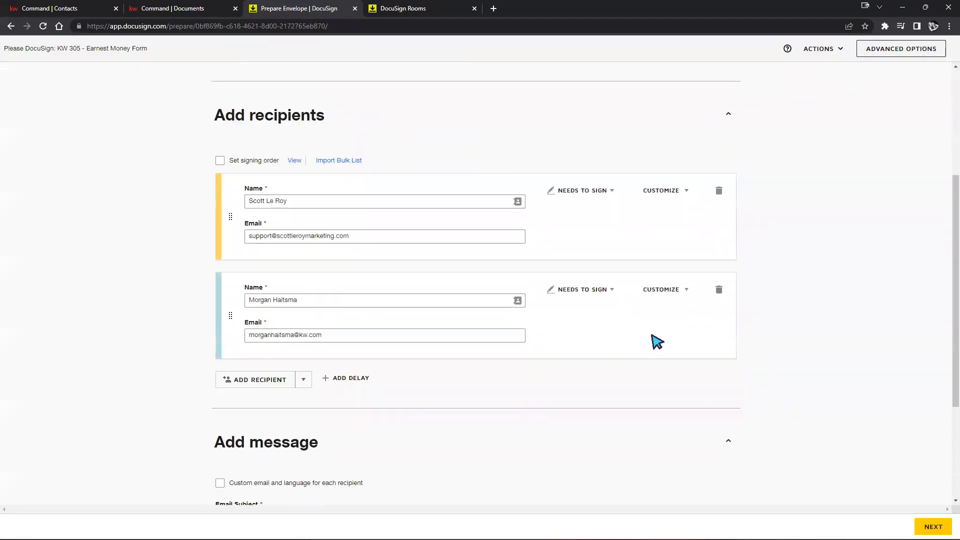
pyautogui.click(933, 526)
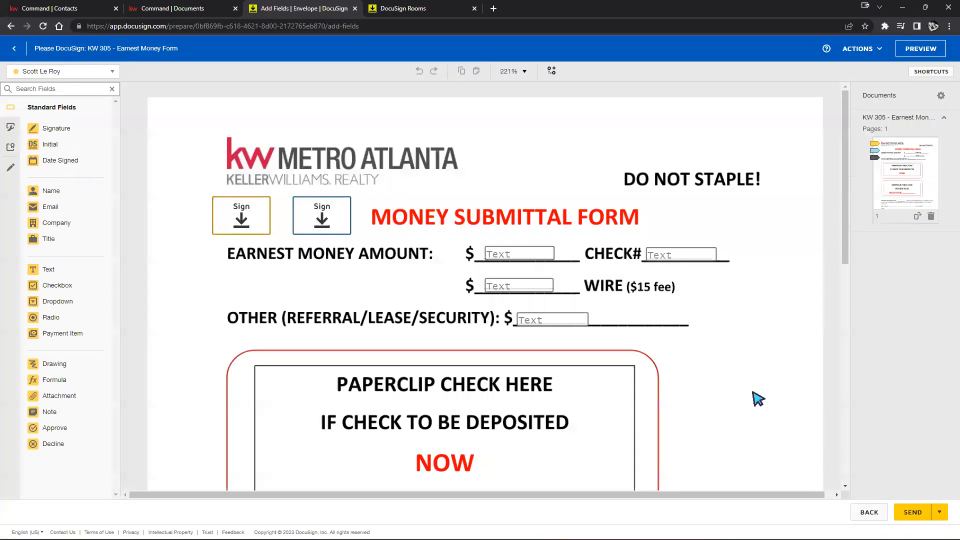
pyautogui.click(522, 260)
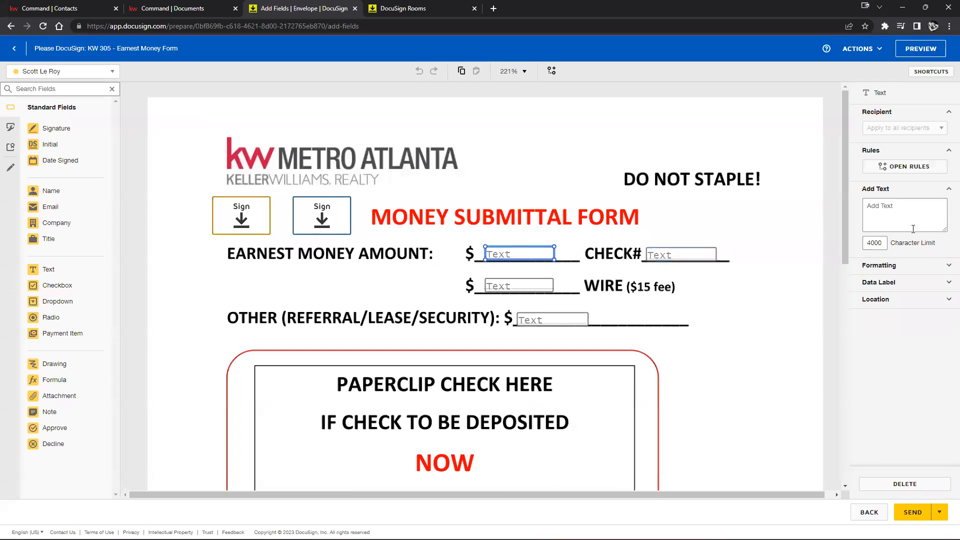
pyautogui.click(894, 208)
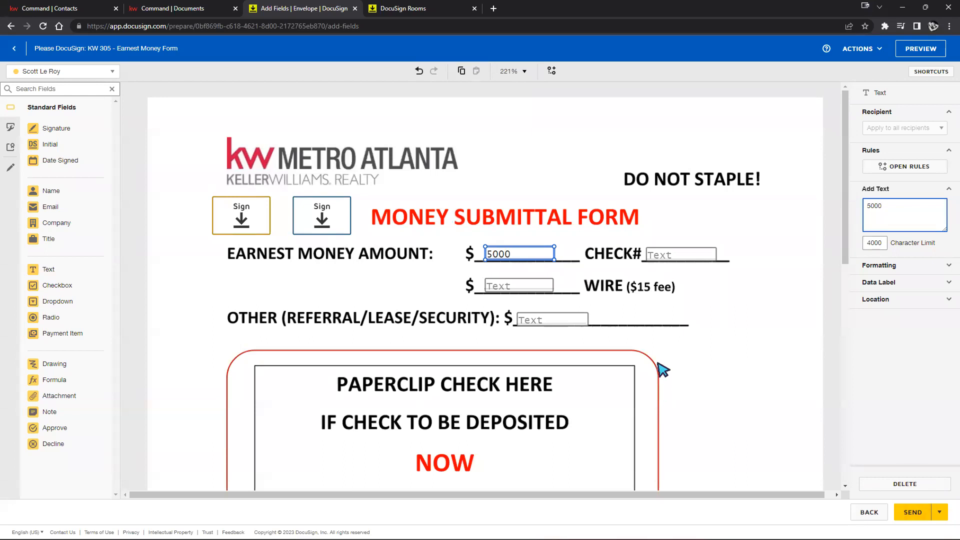
pyautogui.click(716, 329)
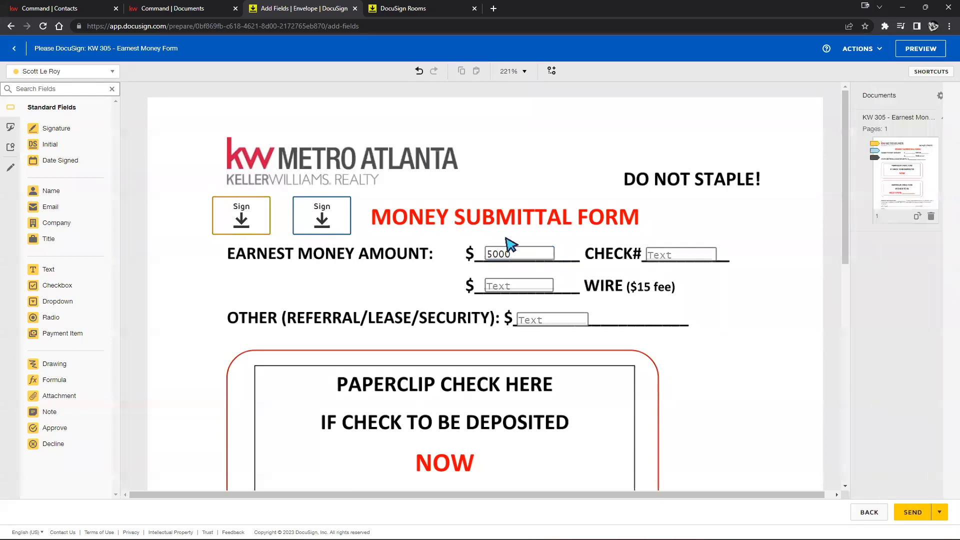
# Check the CHECK#, WIRE and OTHER amount fields, then save and close the draft
pyautogui.click(681, 255)
pyautogui.click(519, 285)
pyautogui.click(543, 320)
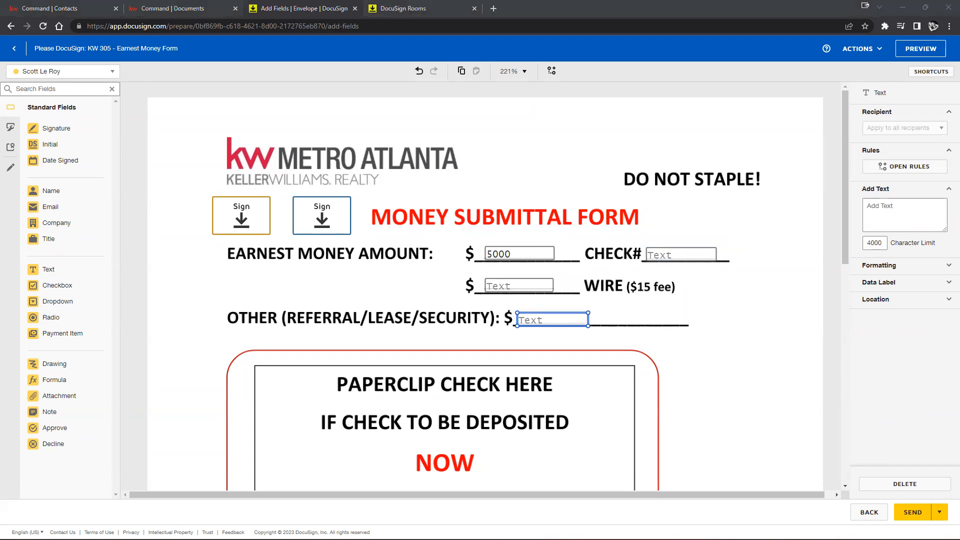
pyautogui.scroll(-8, 583, 251)
pyautogui.scroll(8, 547, 469)
pyautogui.click(858, 46)
pyautogui.click(842, 80)
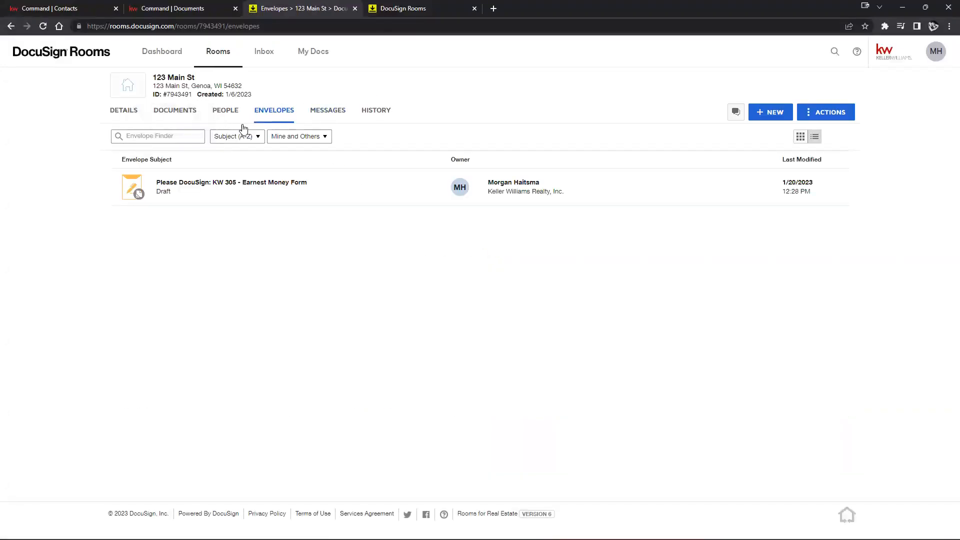
# Go to the 123 Main St room's Documents, then its Envelopes list
pyautogui.click(171, 115)
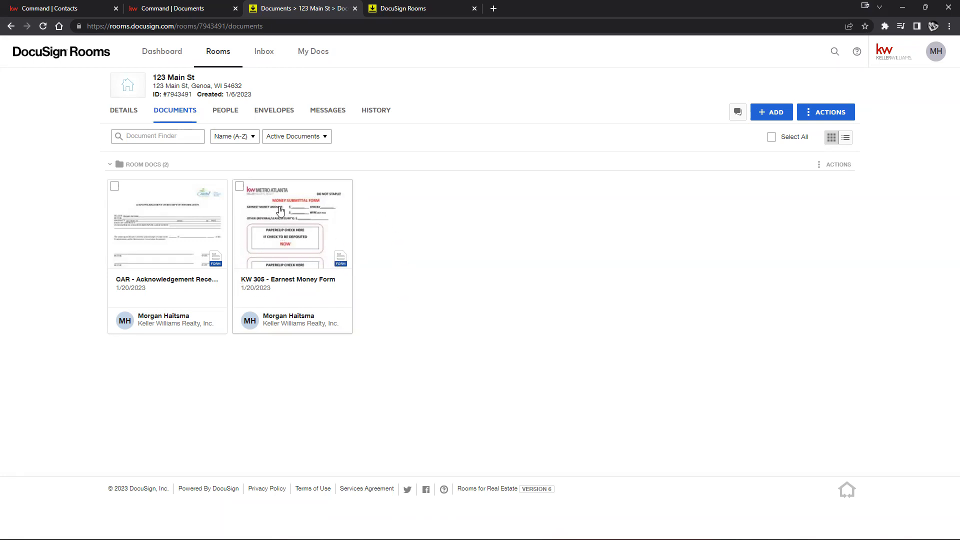
pyautogui.click(270, 111)
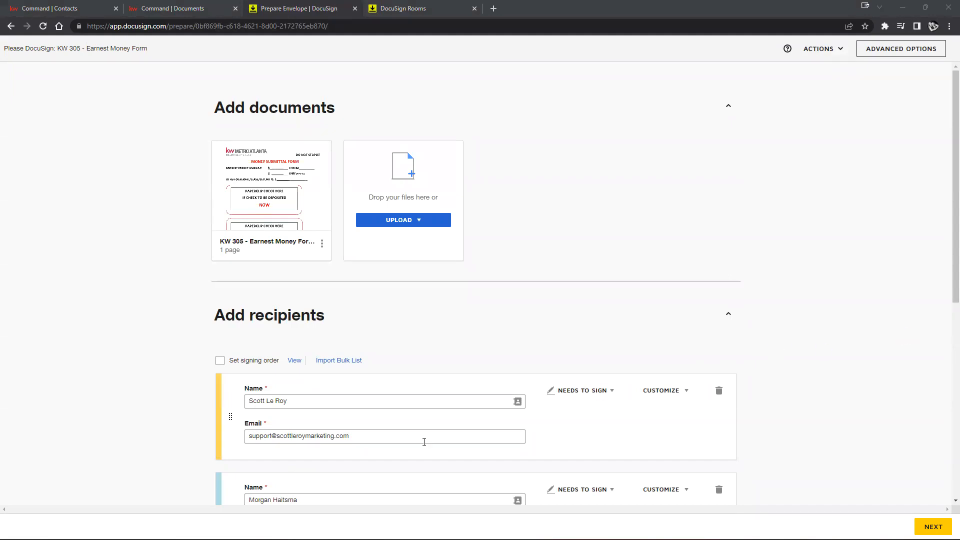
# Delete the first recipient and its field, and correct the remaining signer's e-mail address
pyautogui.click(718, 390)
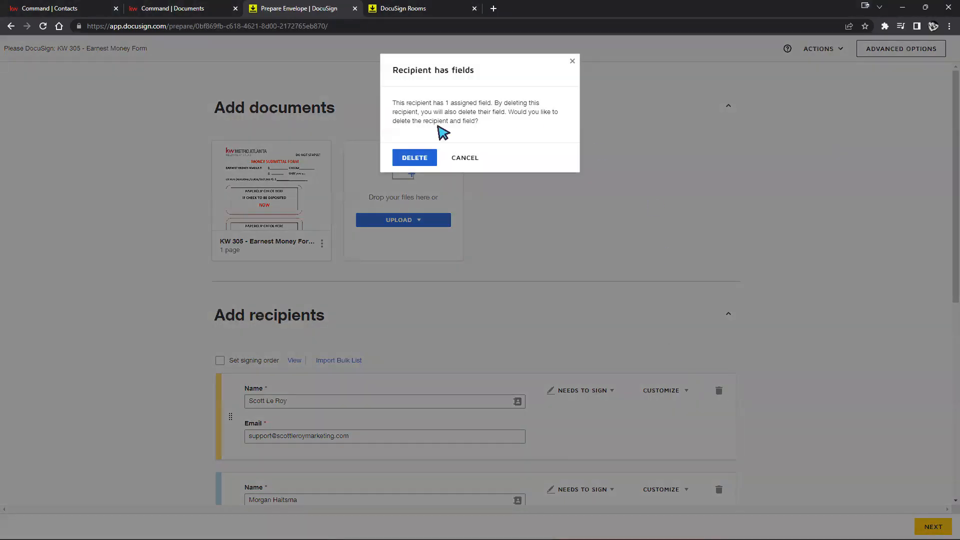
pyautogui.click(408, 157)
pyautogui.click(282, 434)
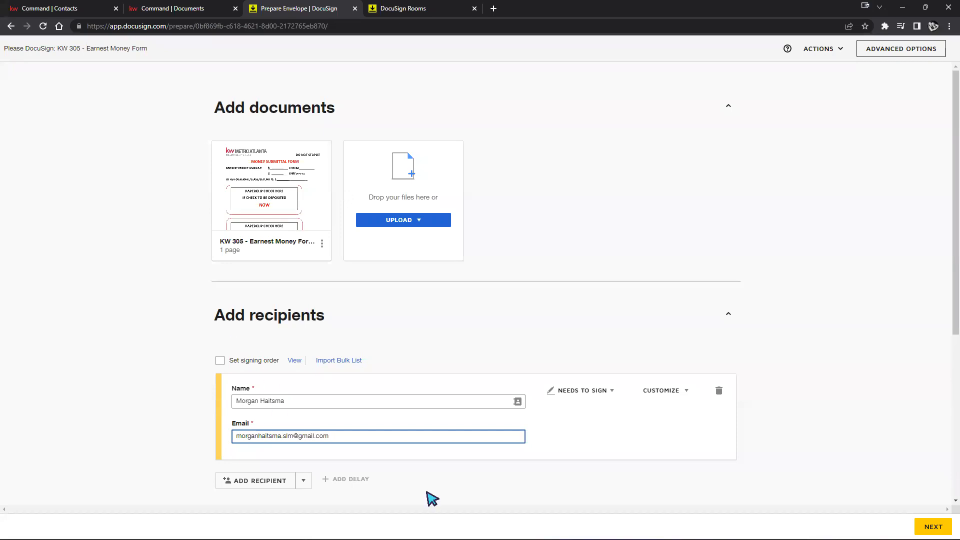
# Continue past field placement and send the KW 305 envelope for signing
pyautogui.scroll(-4, 805, 414)
pyautogui.click(933, 526)
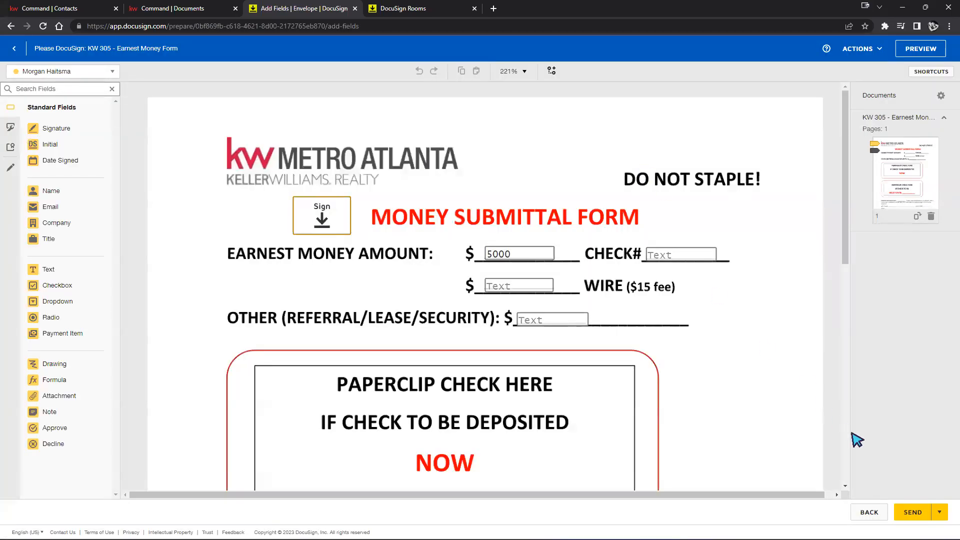
pyautogui.click(918, 509)
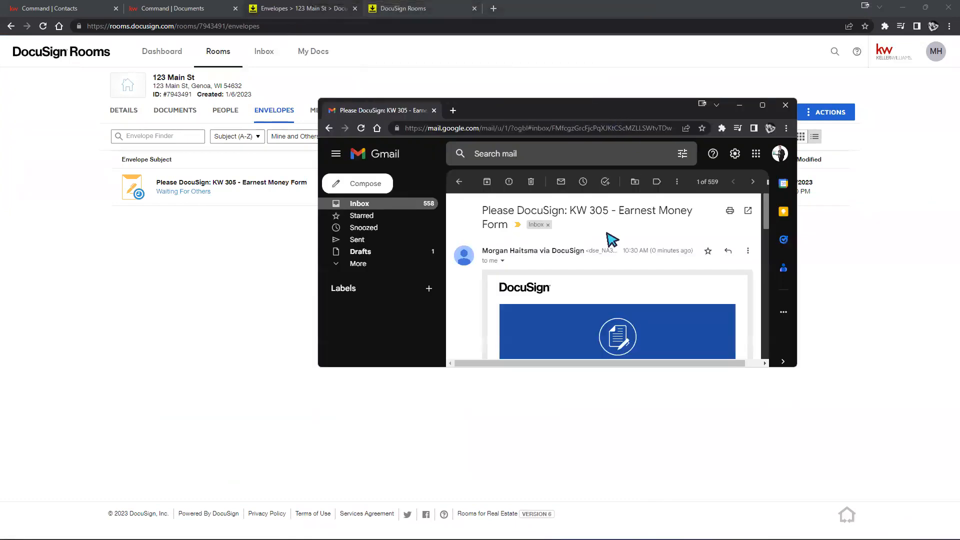
# Open the signing request from the email, maximize it, and agree to electronic records
pyautogui.scroll(-2, 572, 300)
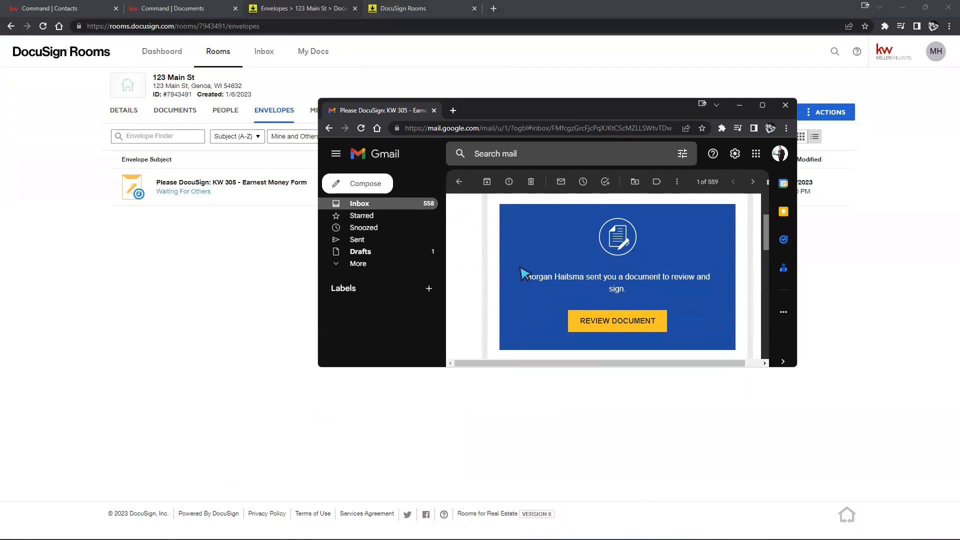
pyautogui.click(617, 321)
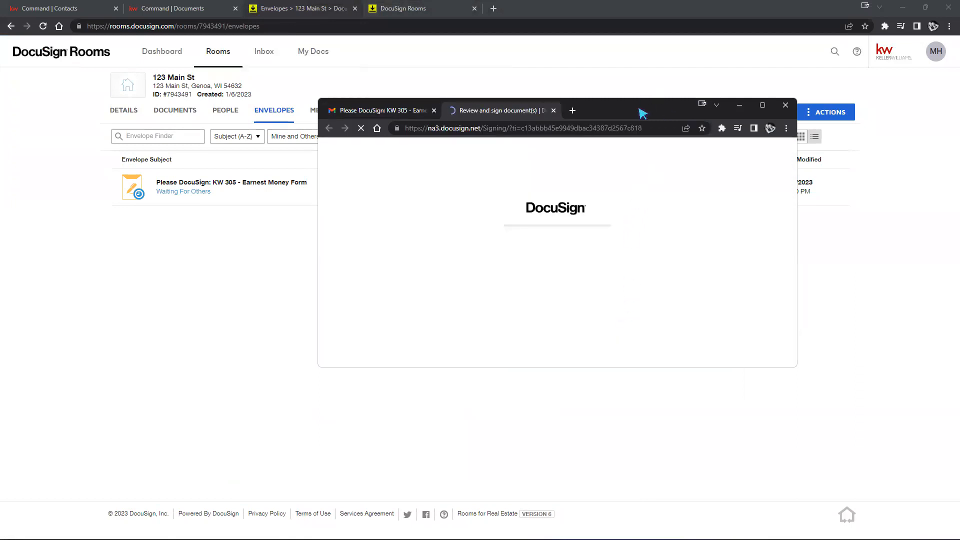
pyautogui.moveTo(644, 109); pyautogui.dragTo(656, 109)
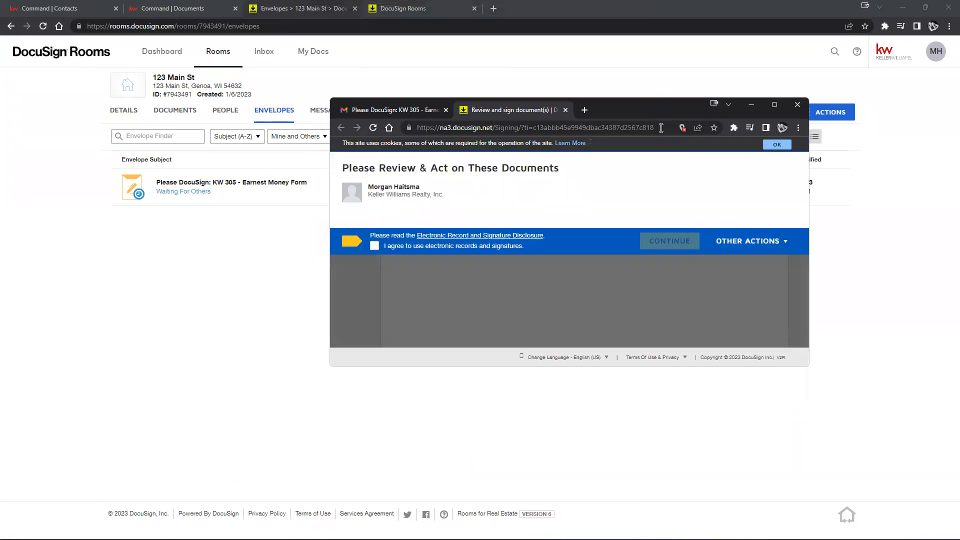
pyautogui.click(774, 104)
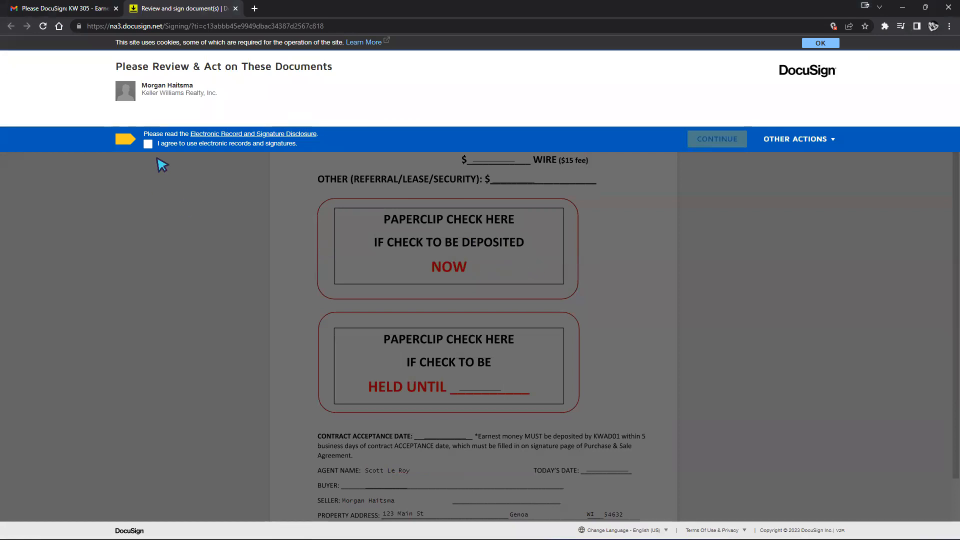
pyautogui.click(148, 144)
pyautogui.click(718, 139)
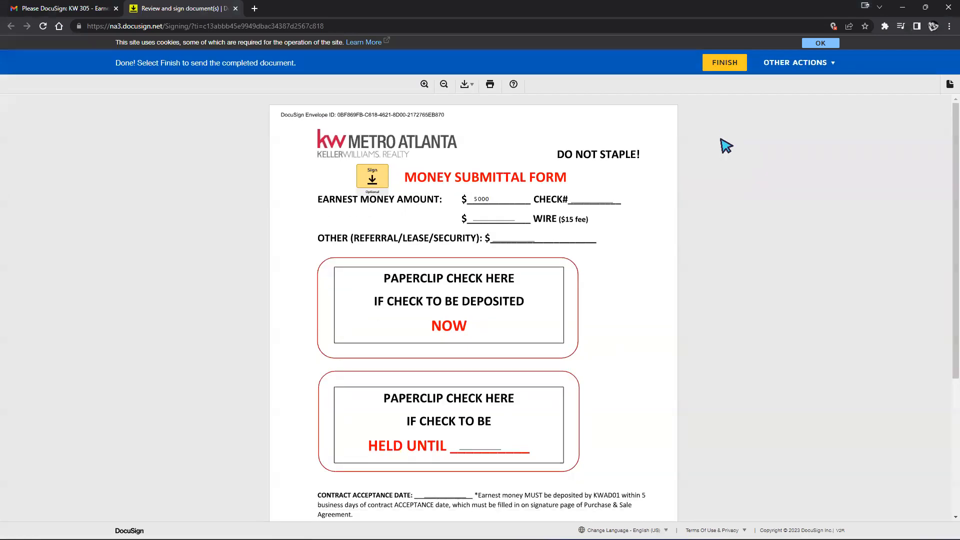
# Scroll the KW 305 form, rearrange the signing window, and click its Sign field
pyautogui.scroll(-1, 560, 192)
pyautogui.scroll(-4, 557, 193)
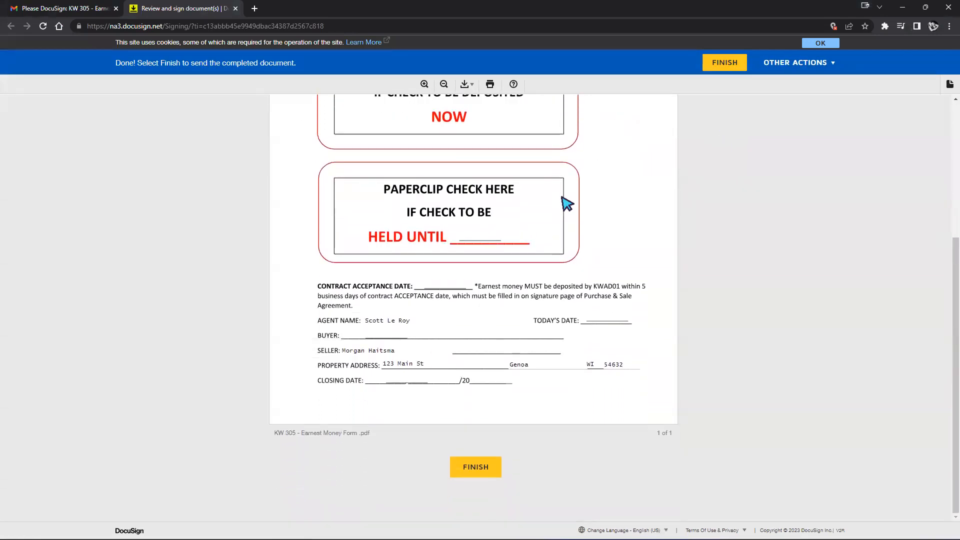
pyautogui.scroll(4, 649, 215)
pyautogui.click(813, 68)
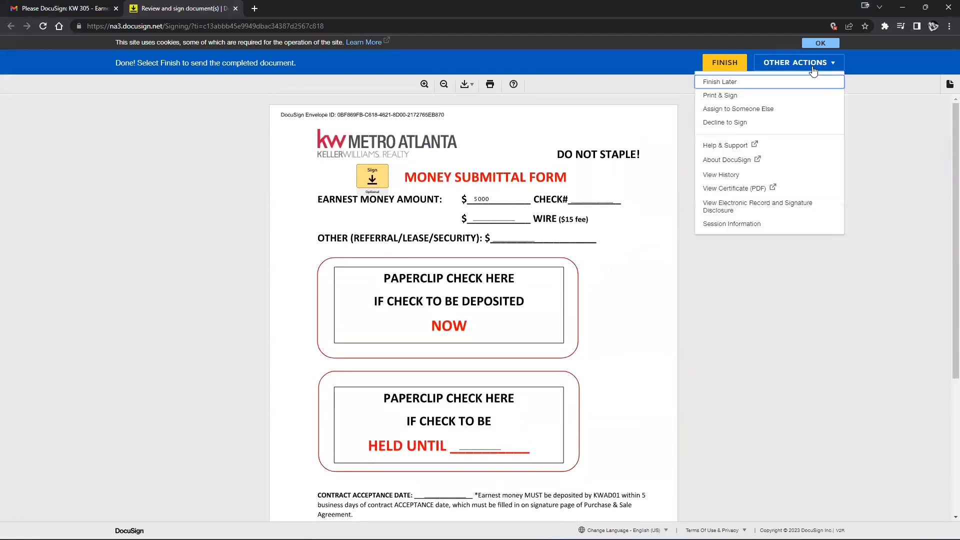
pyautogui.click(941, 153)
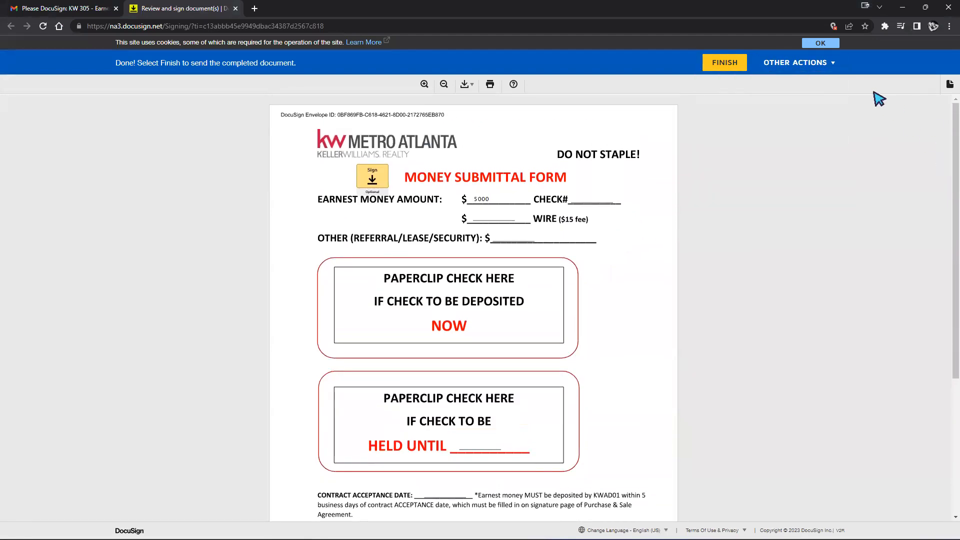
pyautogui.click(926, 7)
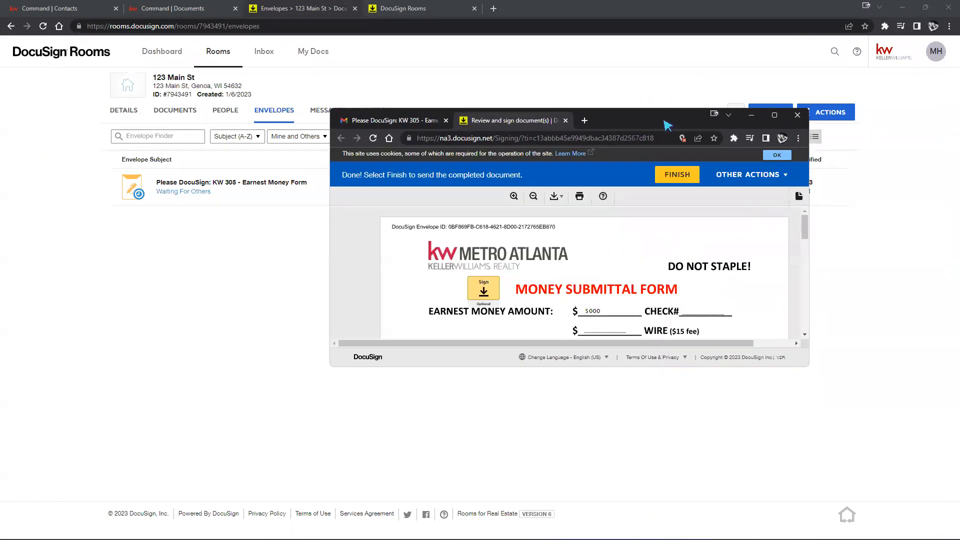
pyautogui.moveTo(668, 125); pyautogui.dragTo(959, 125)
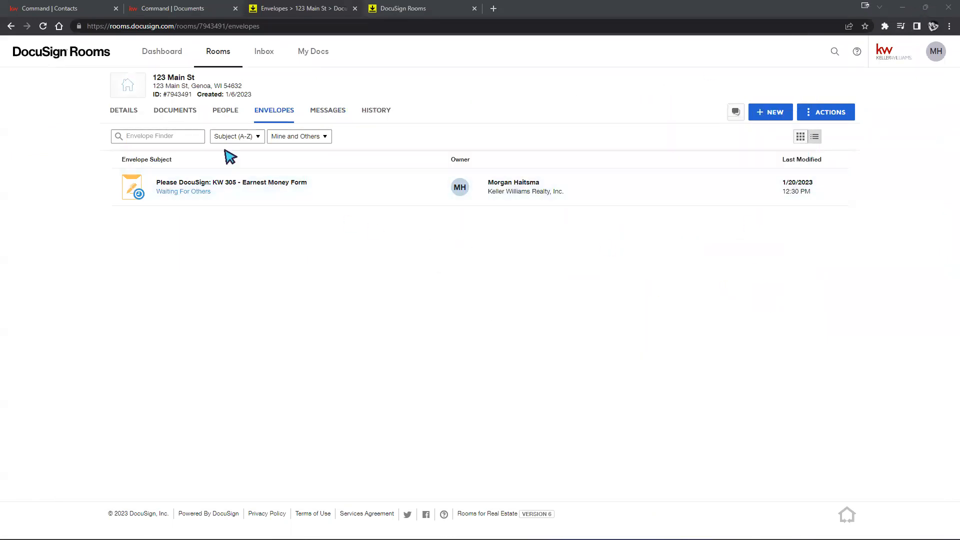
pyautogui.click(184, 112)
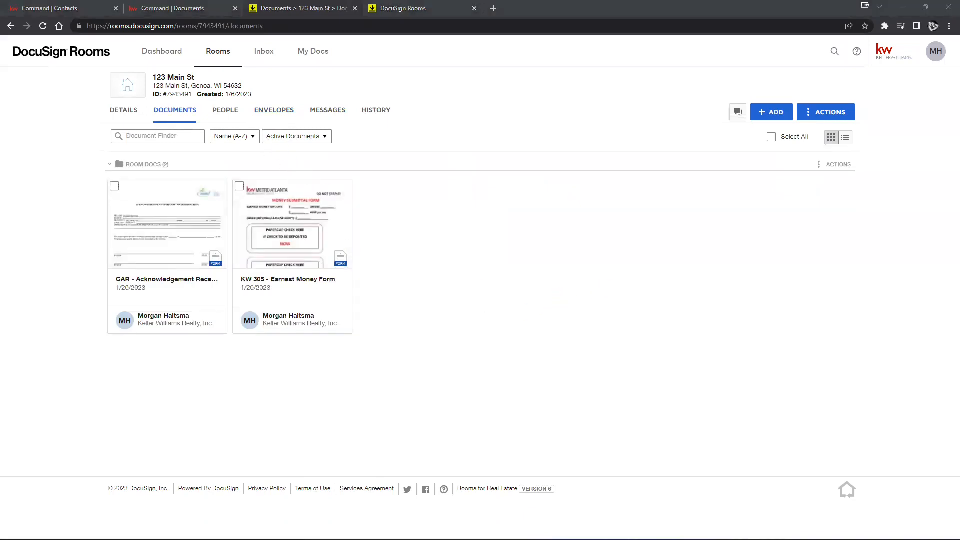
pyautogui.moveTo(959, 150); pyautogui.dragTo(667, 153)
pyautogui.click(789, 151)
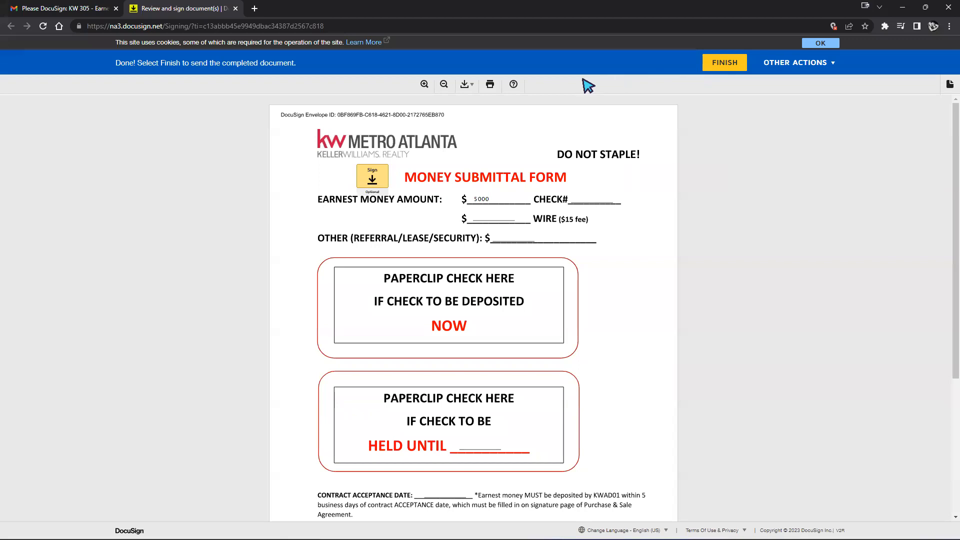
pyautogui.click(369, 183)
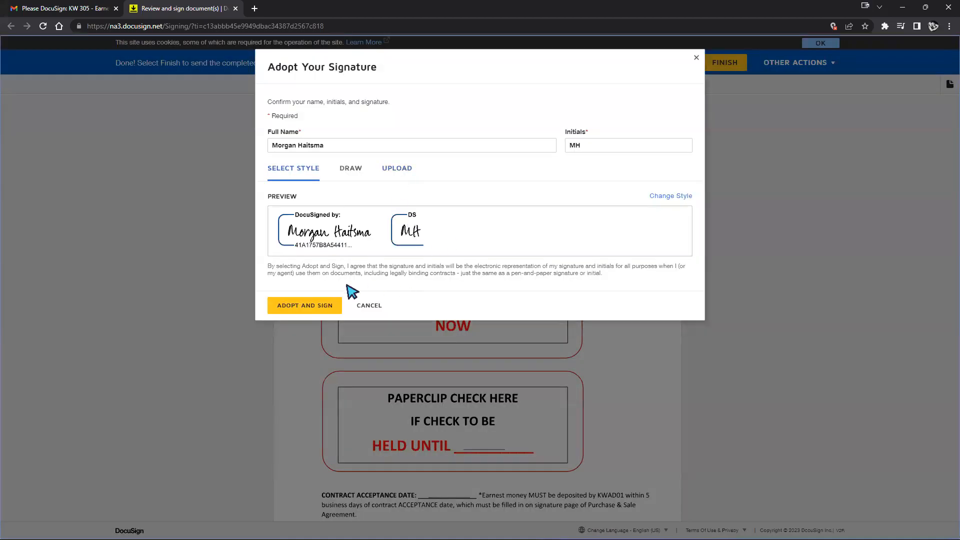
# Adopt the signature on the Sign field and finish the KW 305 form
pyautogui.click(300, 304)
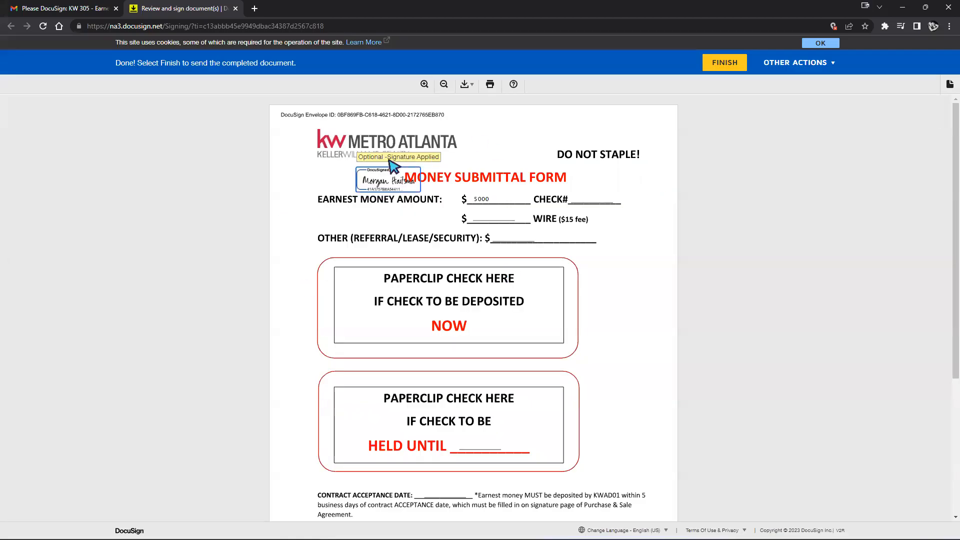
pyautogui.click(725, 74)
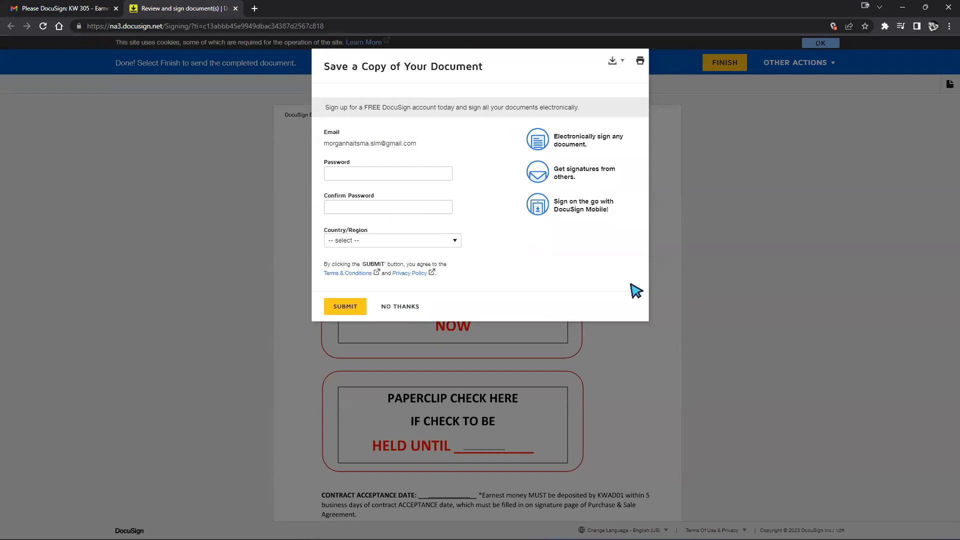
# Download the signed form as a Combined PDF and look for the file on disk
pyautogui.moveTo(323, 144); pyautogui.dragTo(425, 144)
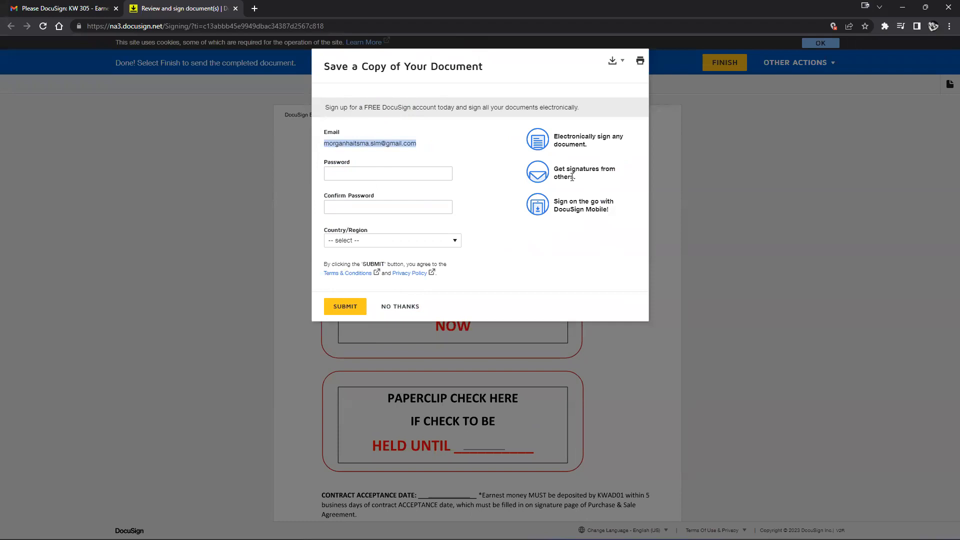
pyautogui.click(615, 62)
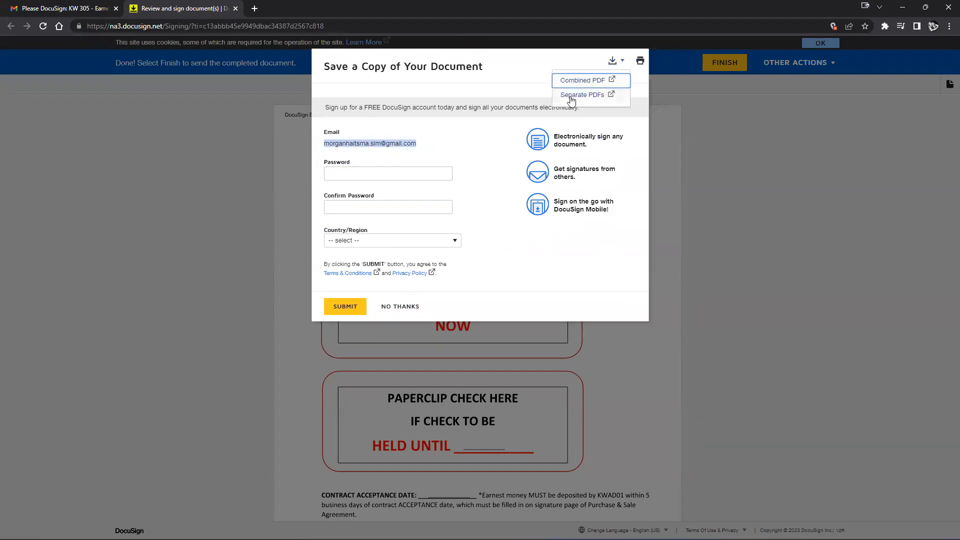
pyautogui.click(576, 81)
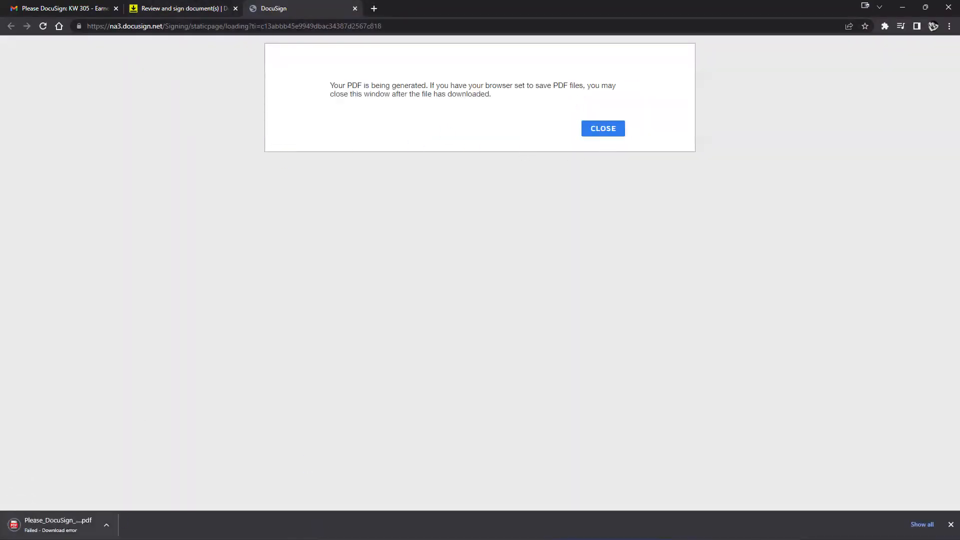
pyautogui.click(92, 521)
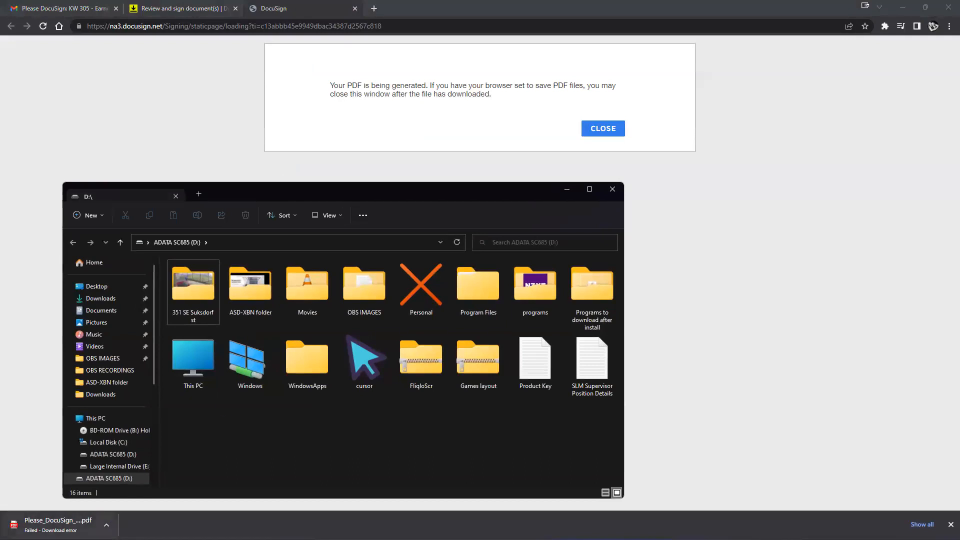
pyautogui.click(567, 189)
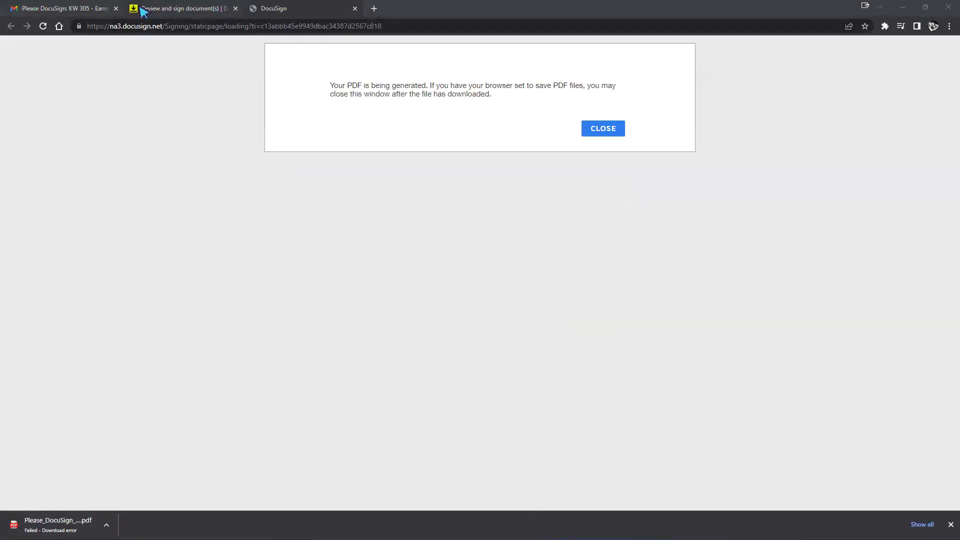
# Return to the signing page and download the Combined PDF a second time
pyautogui.click(143, 11)
pyautogui.click(612, 62)
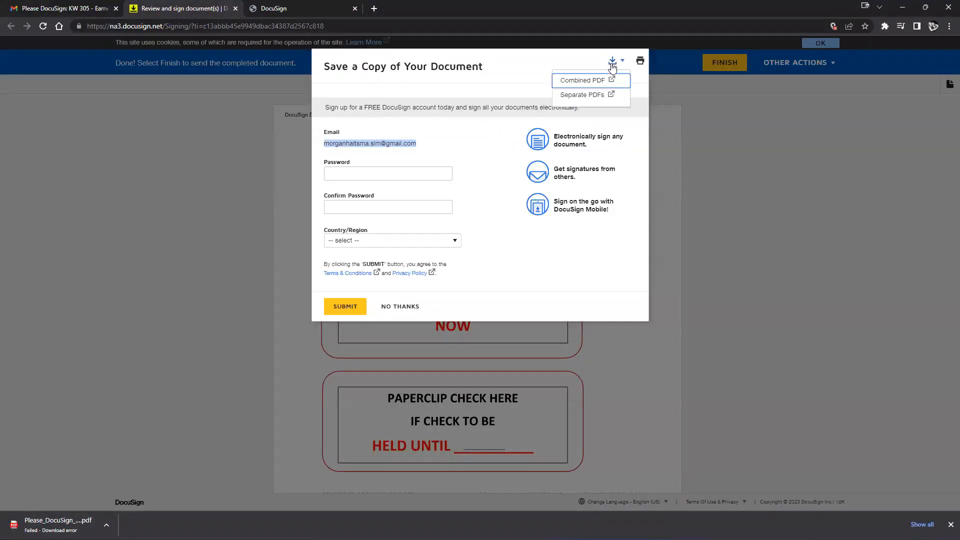
pyautogui.click(580, 81)
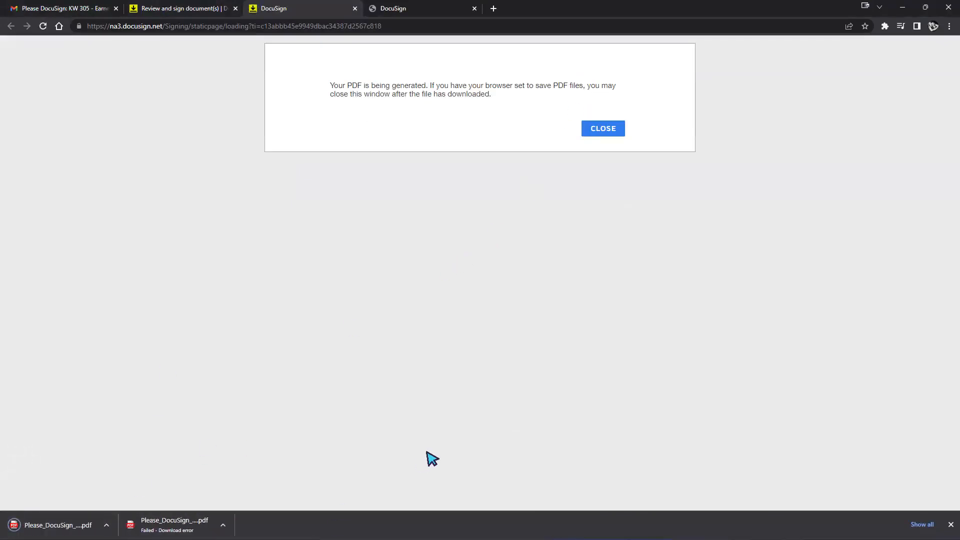
pyautogui.click(198, 9)
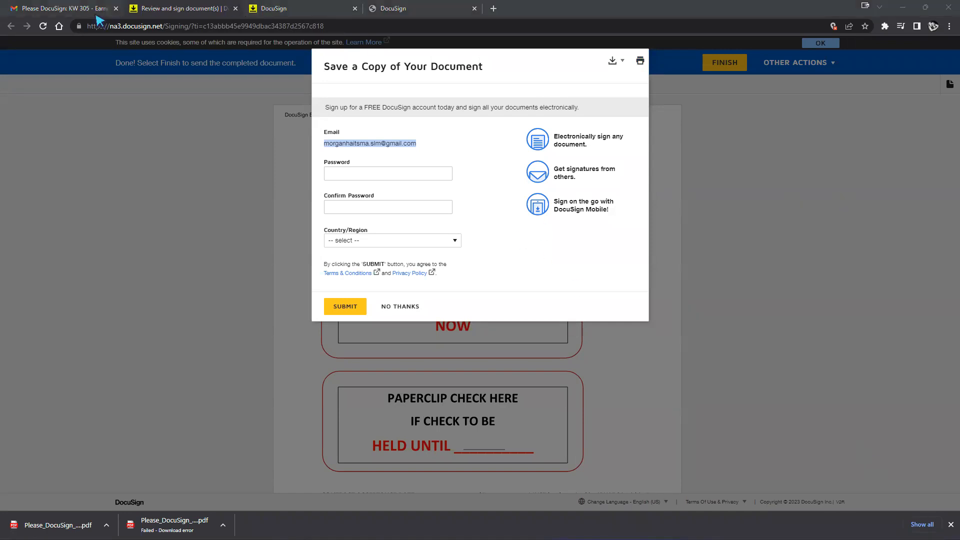
pyautogui.click(199, 9)
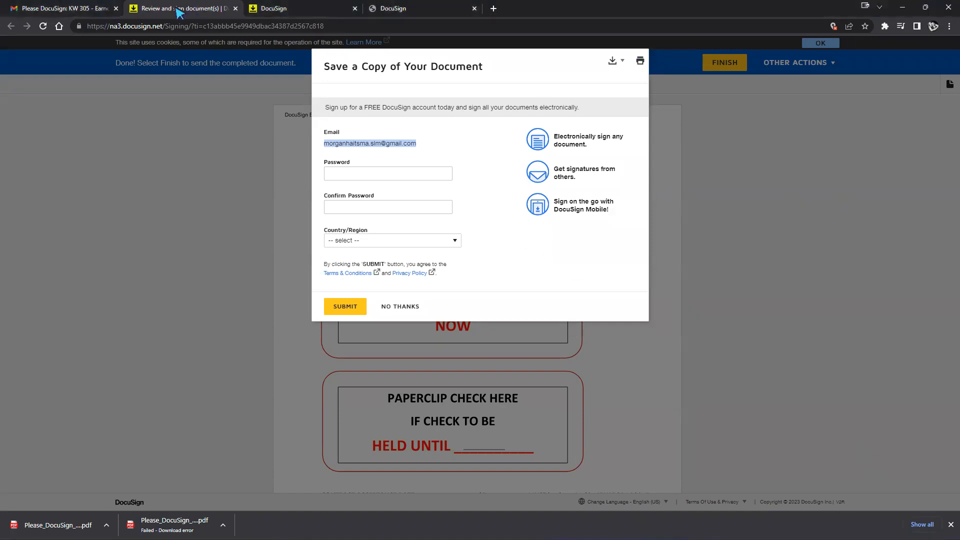
pyautogui.click(887, 129)
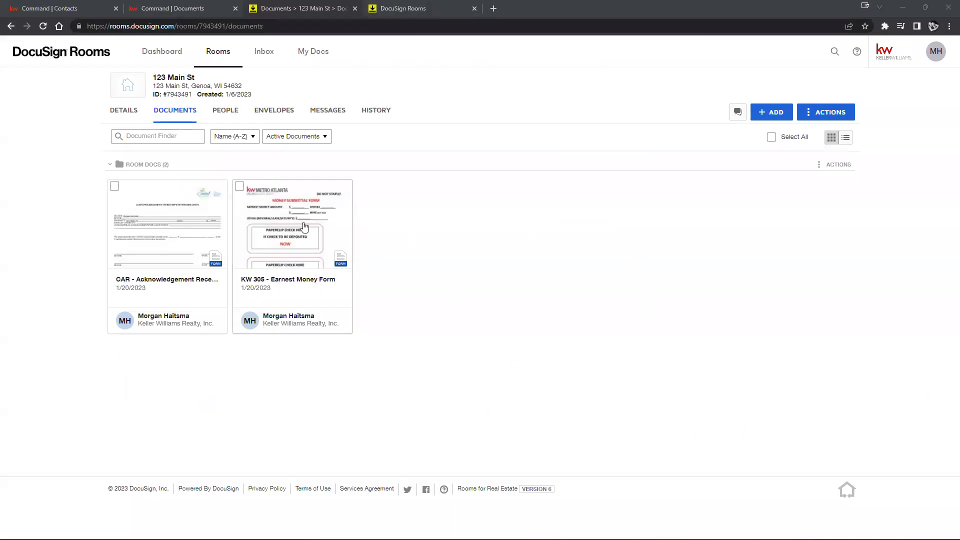
# Reload the 123 Main St room's documents page so the signed KW 305 Earnest Money Form appears
pyautogui.click(43, 26)
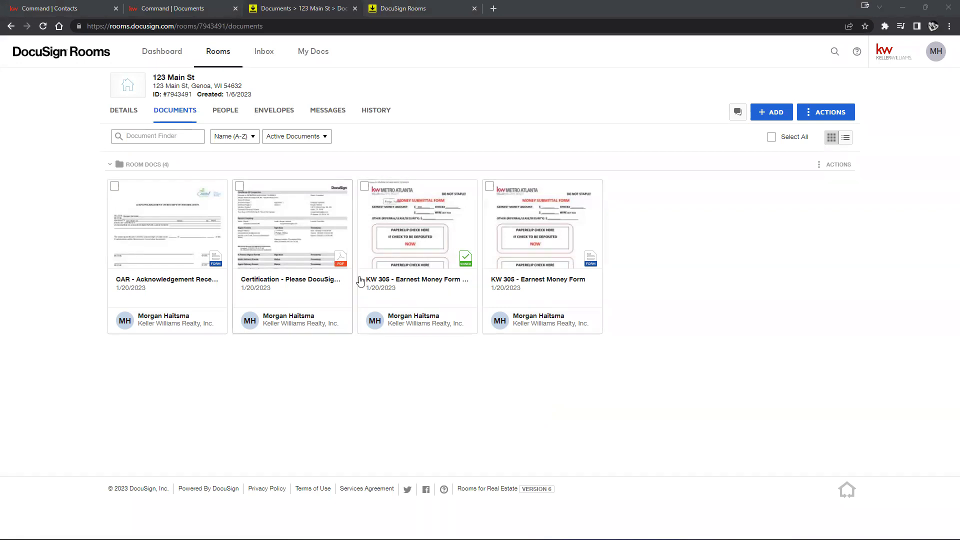
# In KW Command, set Room Docs as the working folder, then attach and remove the signed KW 305 form
pyautogui.click(199, 14)
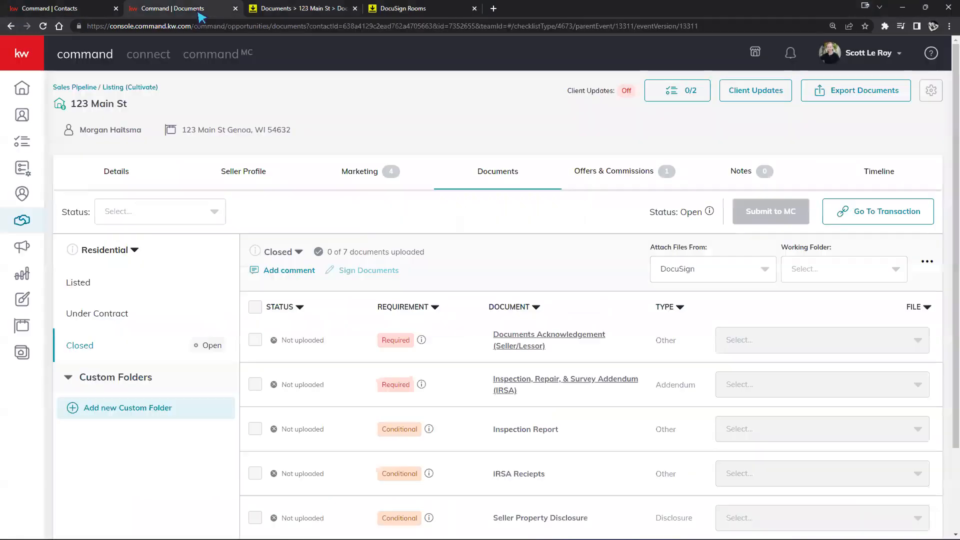
pyautogui.click(44, 27)
pyautogui.click(819, 270)
pyautogui.click(803, 297)
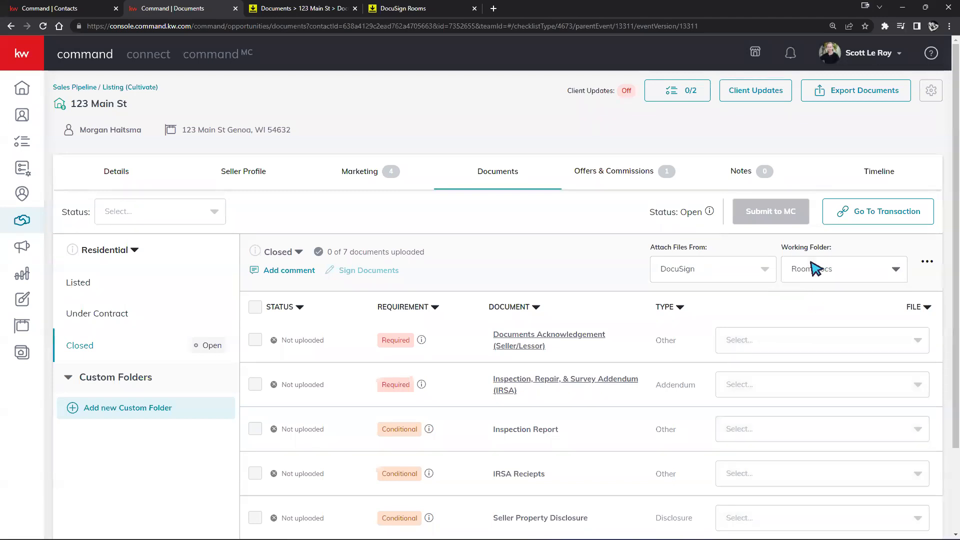
pyautogui.click(831, 342)
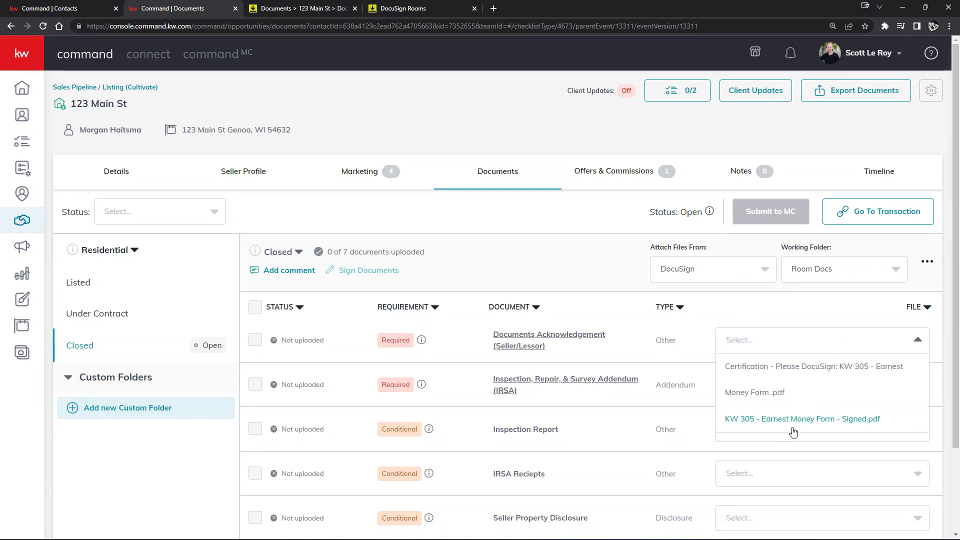
pyautogui.click(809, 420)
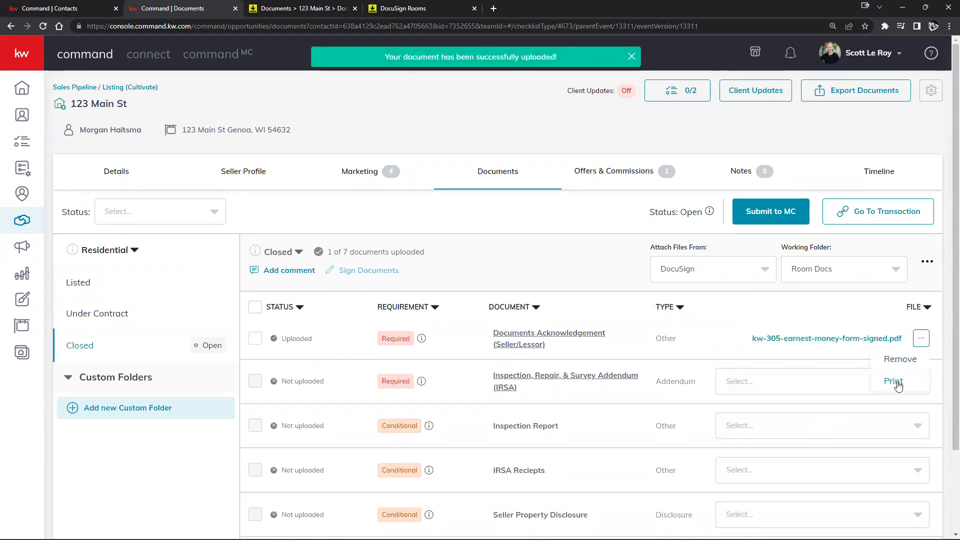
pyautogui.click(756, 332)
pyautogui.click(515, 368)
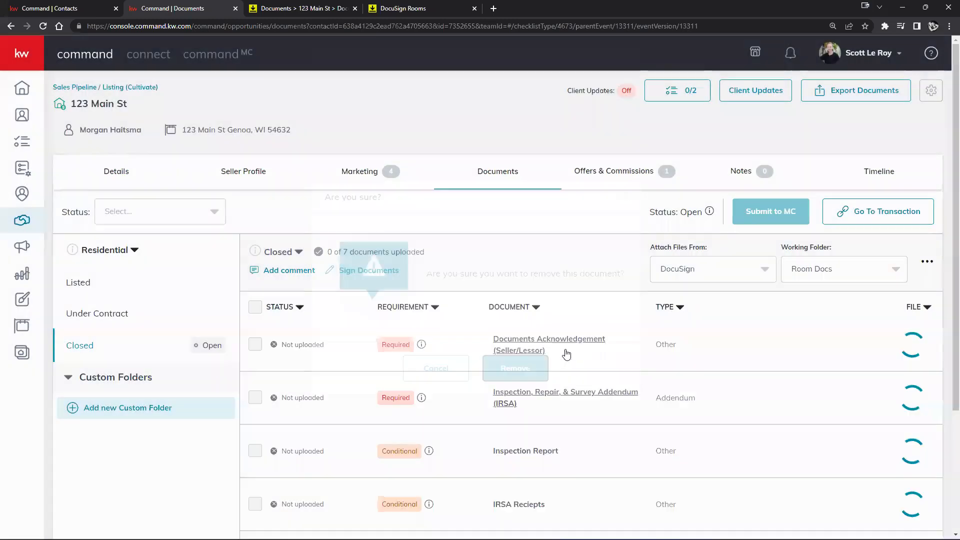
# Keep Room Docs as the working folder, close the file list without attaching, and return to the room
pyautogui.click(834, 268)
pyautogui.click(841, 279)
pyautogui.click(851, 338)
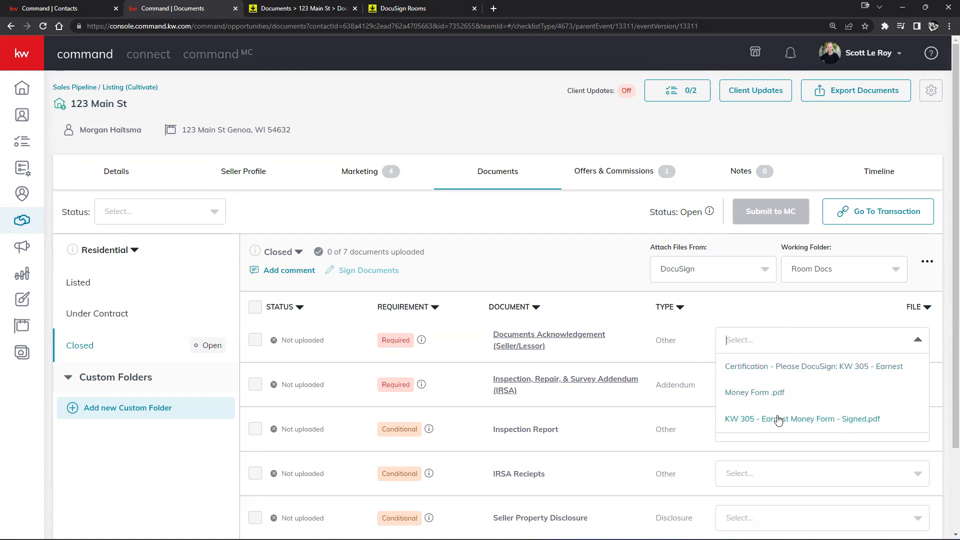
pyautogui.click(580, 250)
pyautogui.click(290, 8)
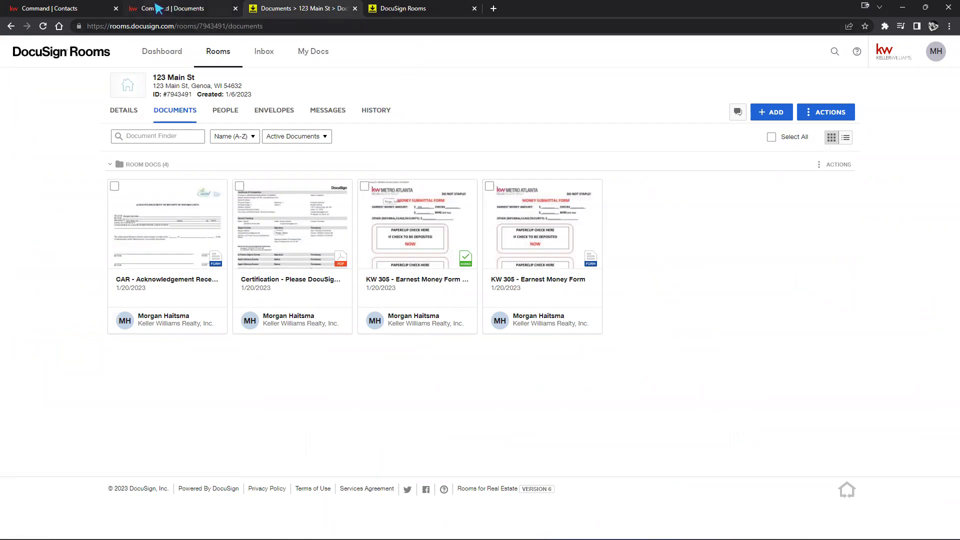
pyautogui.click(158, 8)
pyautogui.click(822, 275)
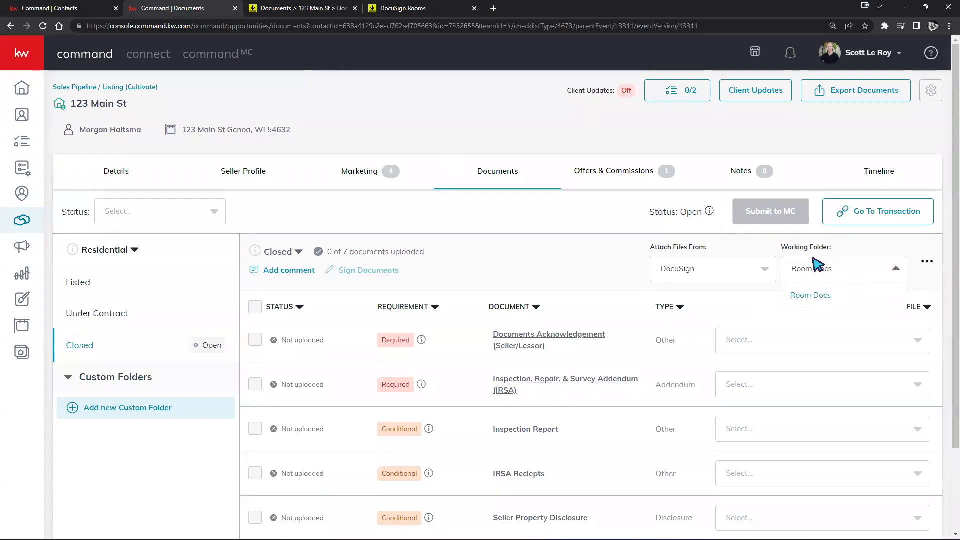
pyautogui.click(306, 11)
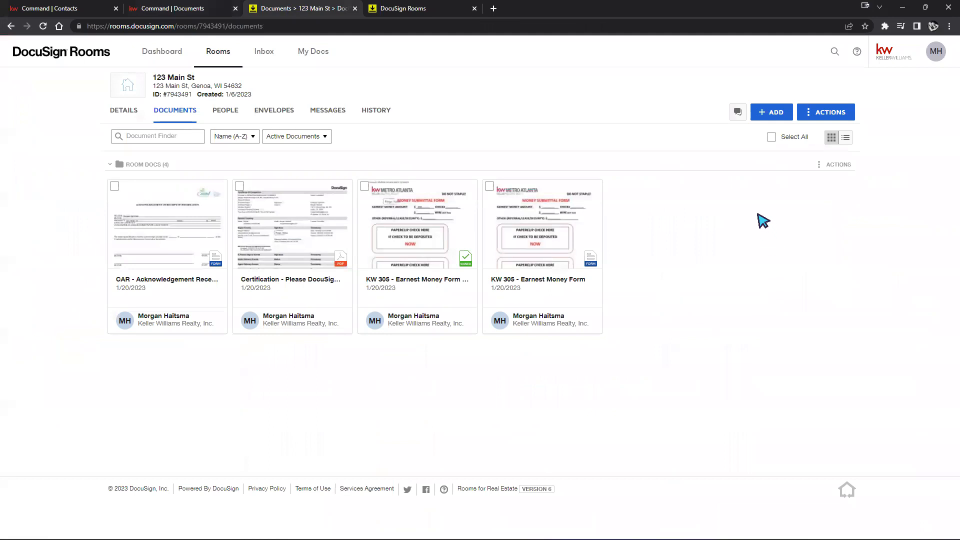
pyautogui.click(817, 114)
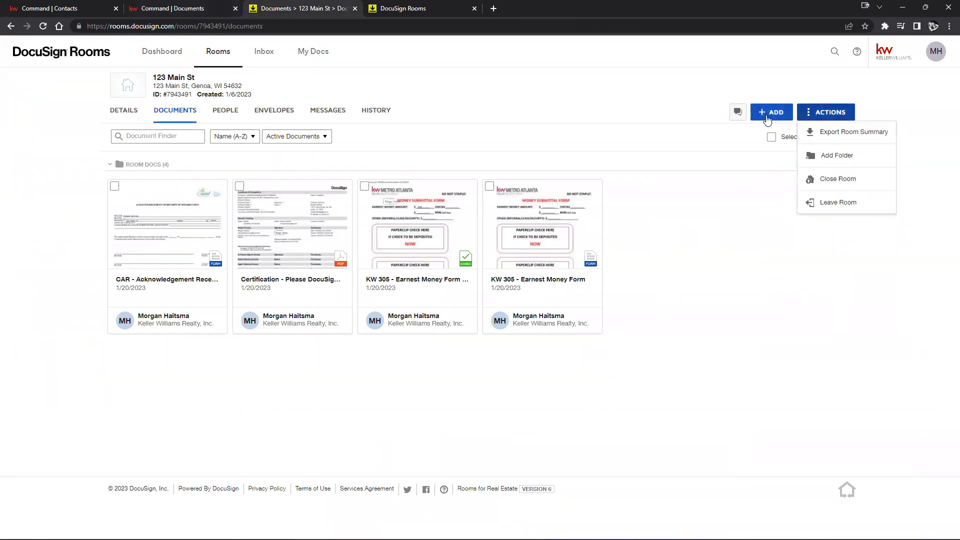
# Add a 'Signed Docs' folder to the room and drag the signed KW 305 Earnest Money Form into it
pyautogui.click(828, 161)
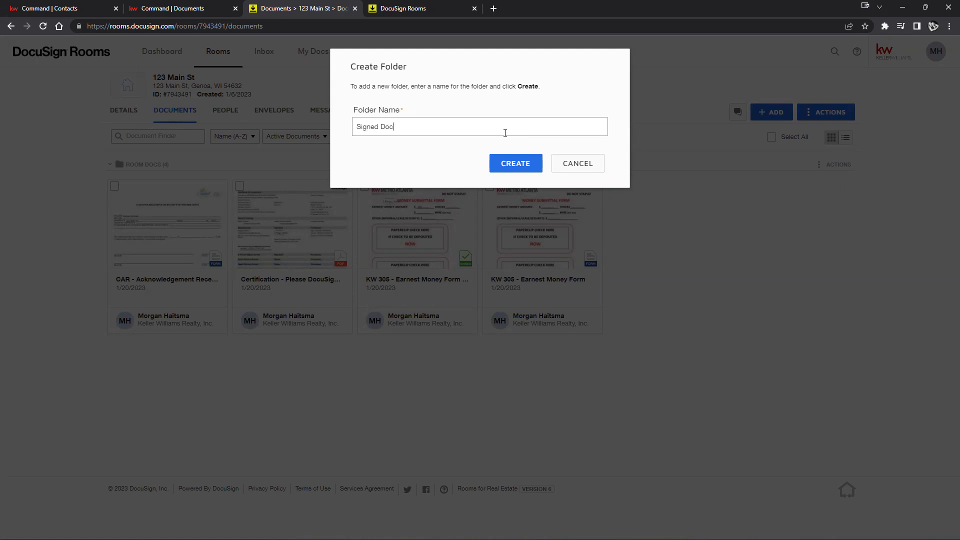
pyautogui.write('Signed Docs')
pyautogui.click(515, 163)
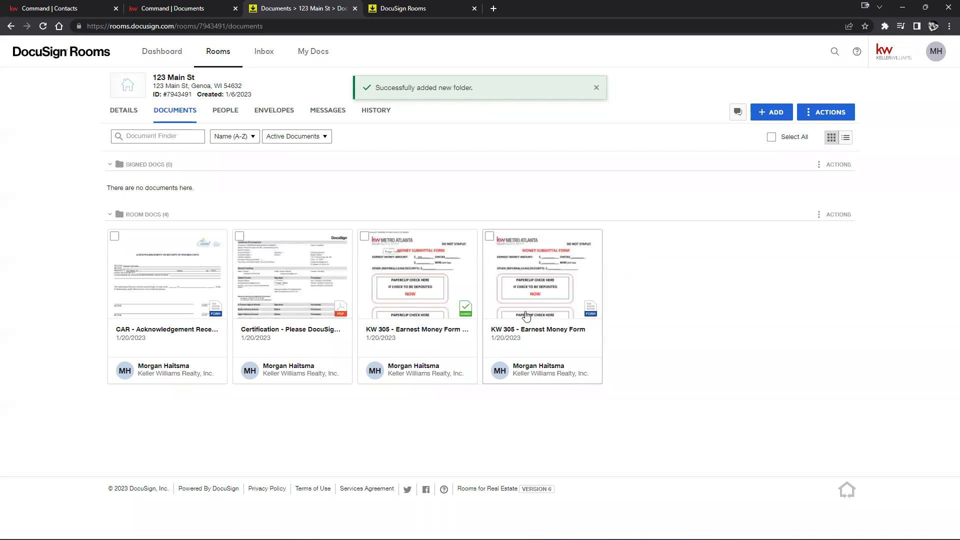
pyautogui.moveTo(445, 297); pyautogui.dragTo(417, 201)
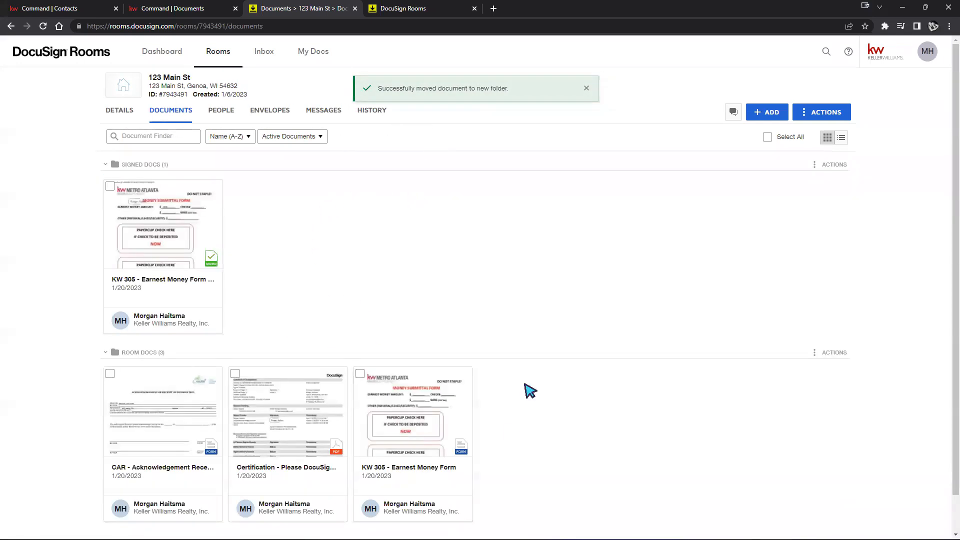
pyautogui.scroll(-1, 589, 453)
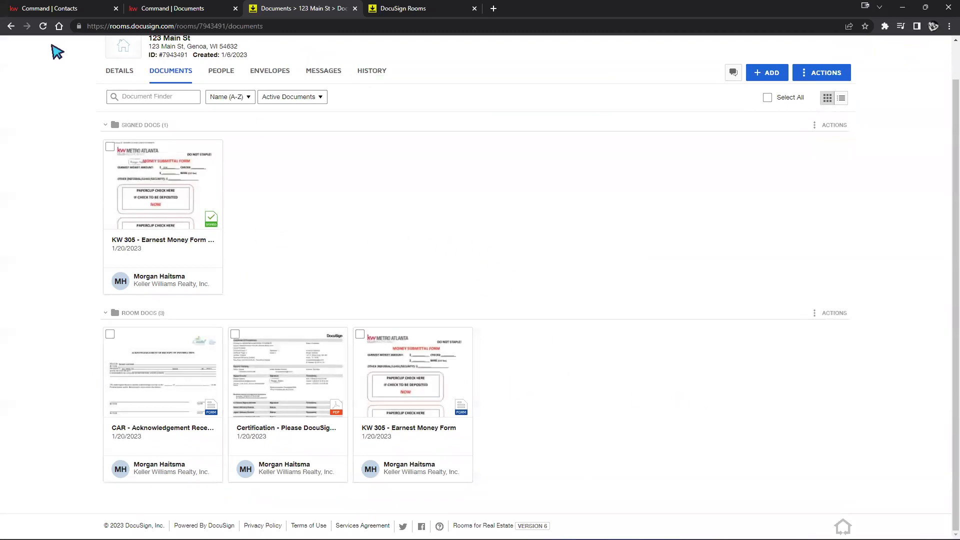
# Reload the KW Command checklist, choose Signed Docs as the working folder, and go back to DocuSign Rooms
pyautogui.click(204, 9)
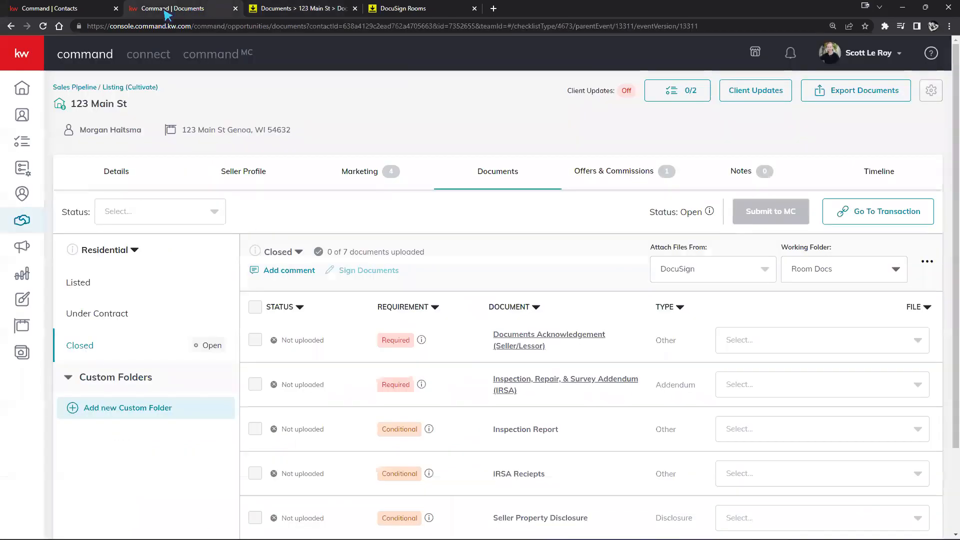
pyautogui.click(43, 26)
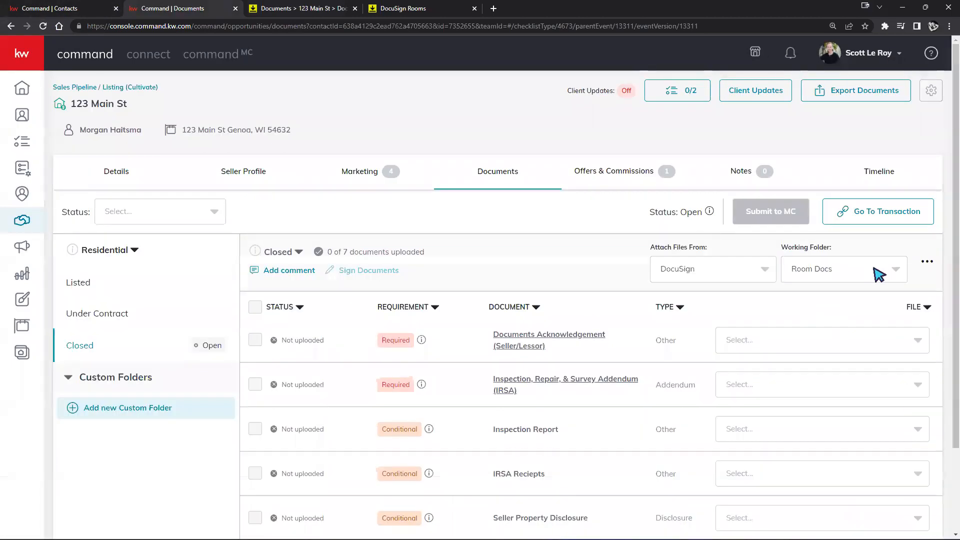
pyautogui.click(873, 275)
pyautogui.click(790, 327)
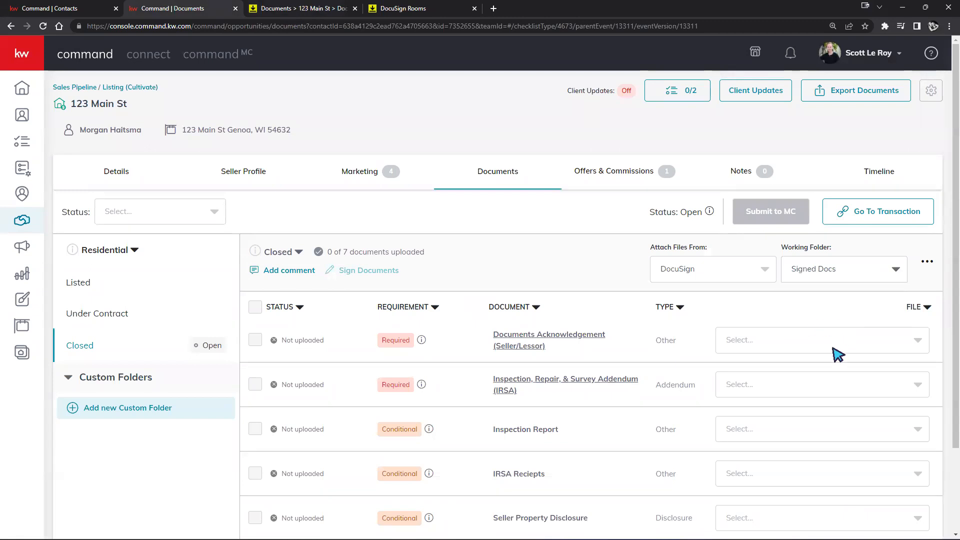
pyautogui.scroll(-2, 812, 280)
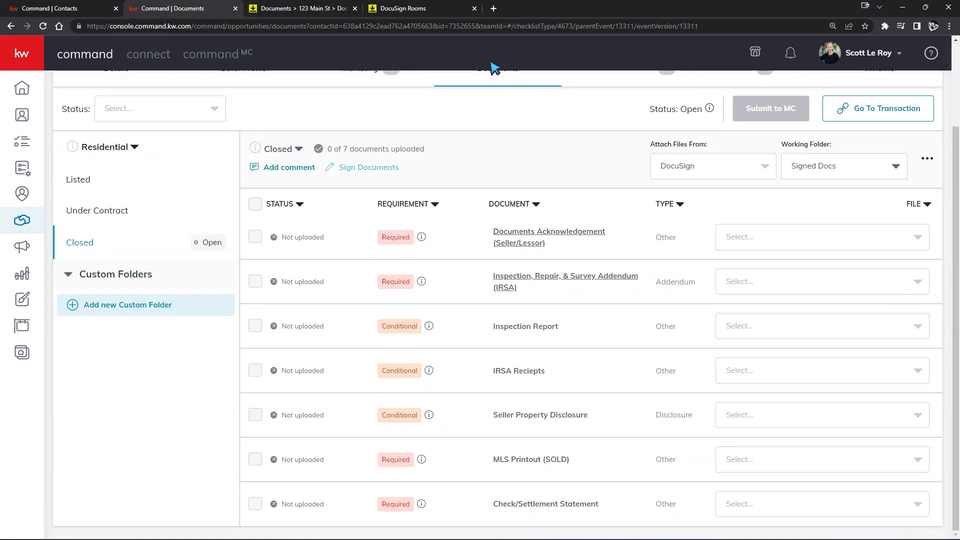
pyautogui.click(320, 12)
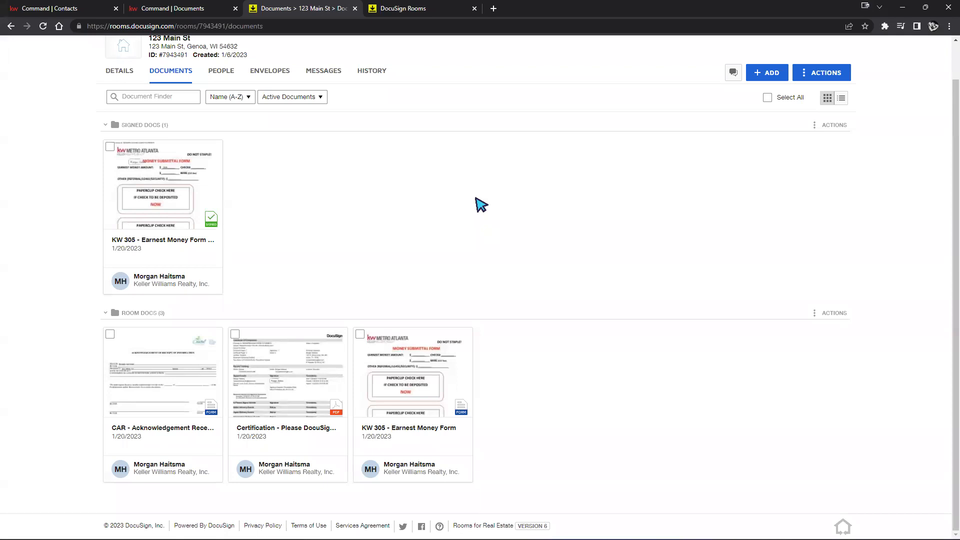
# Preview and select the CAR - Blank Amendment Addendum form, then dismiss the form picker without adding it
pyautogui.click(781, 73)
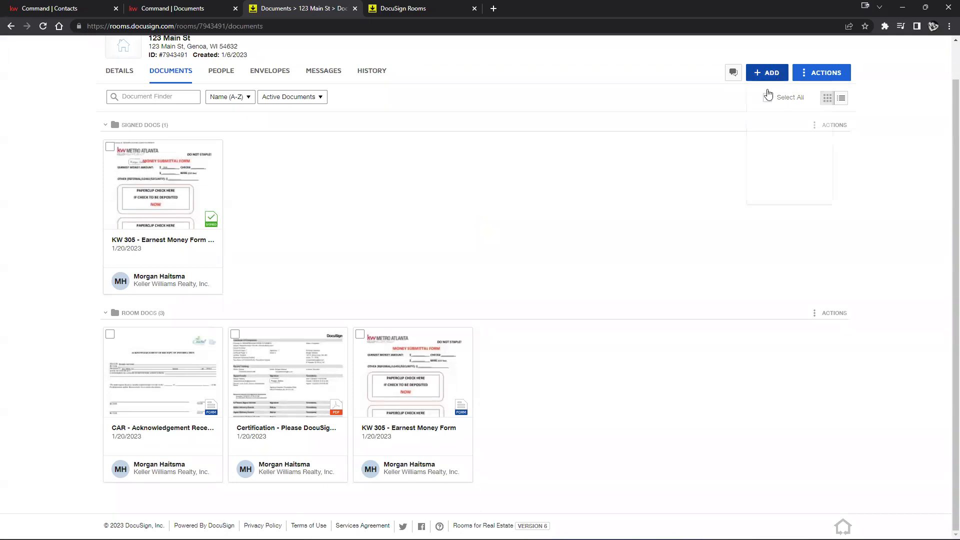
pyautogui.click(796, 127)
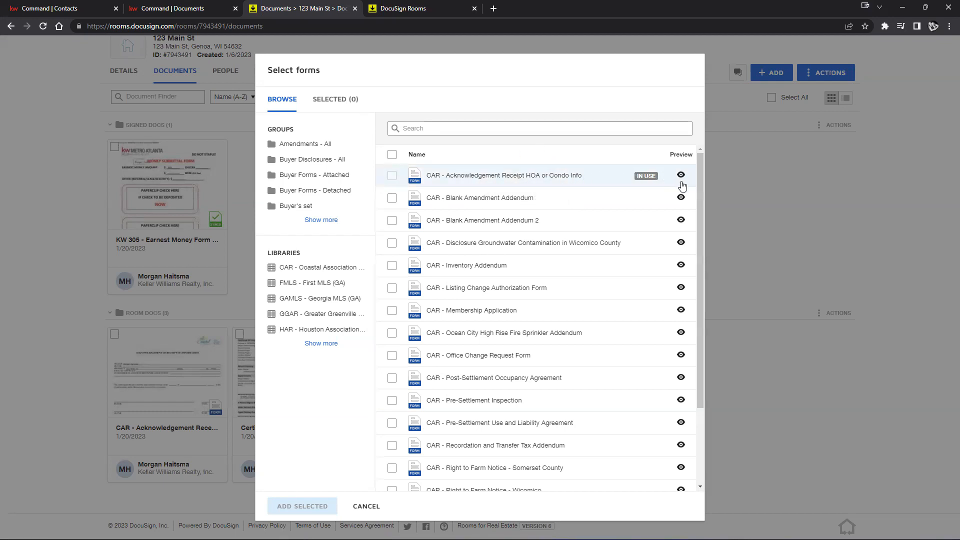
pyautogui.click(681, 198)
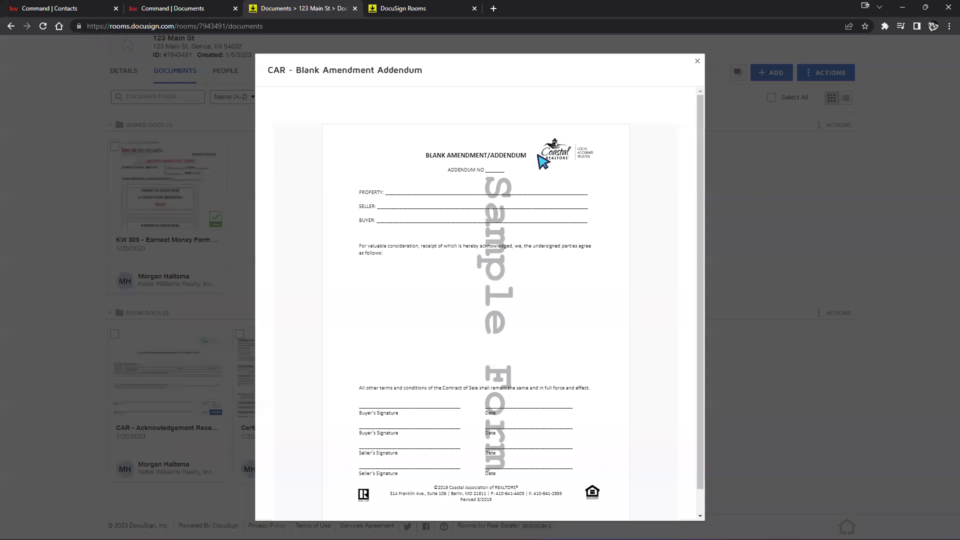
pyautogui.scroll(-1, 572, 203)
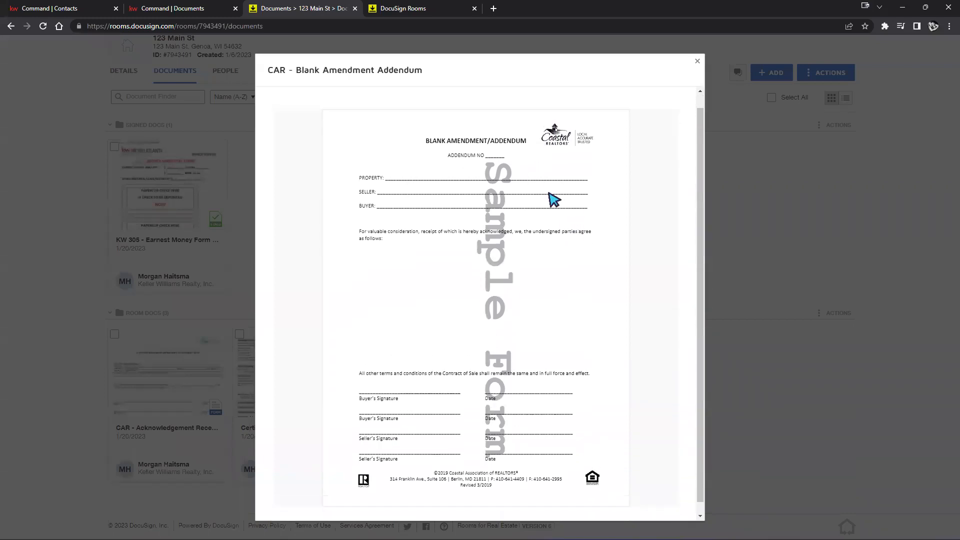
pyautogui.click(699, 62)
pyautogui.click(392, 198)
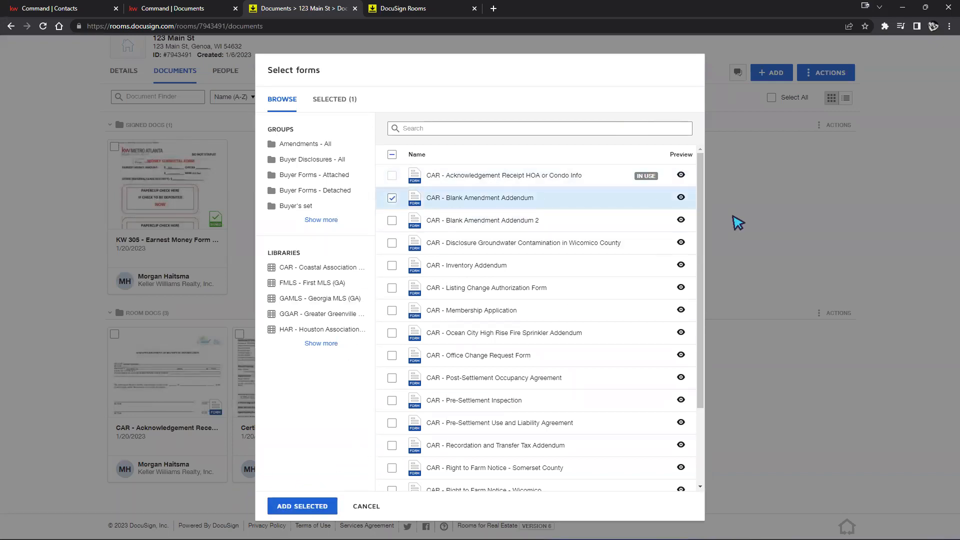
pyautogui.click(737, 222)
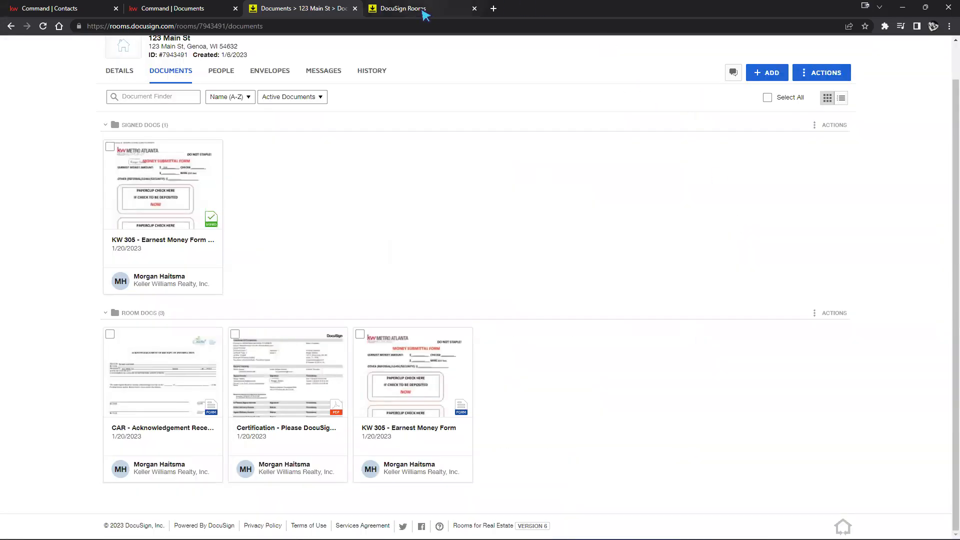
pyautogui.click(424, 11)
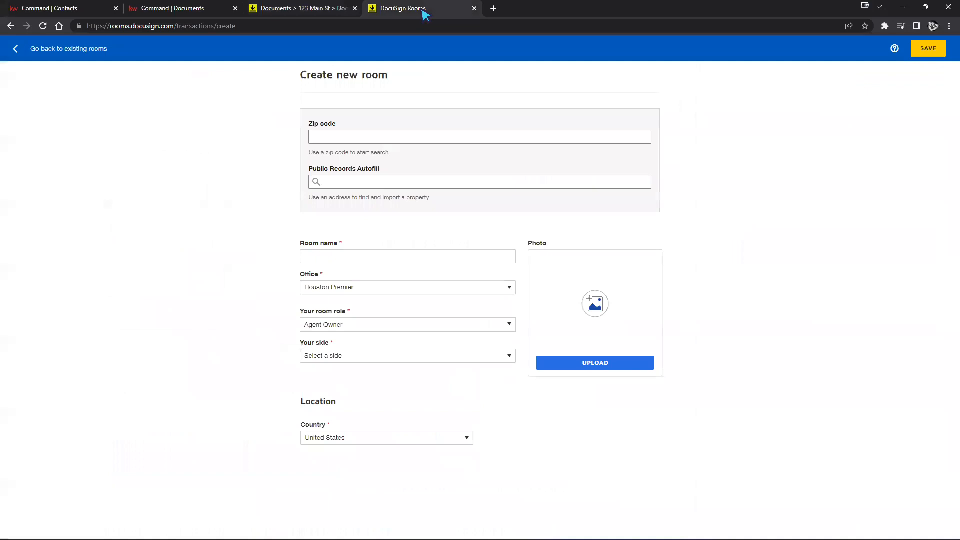
# Close the unused Create new room browser tab
pyautogui.click(474, 8)
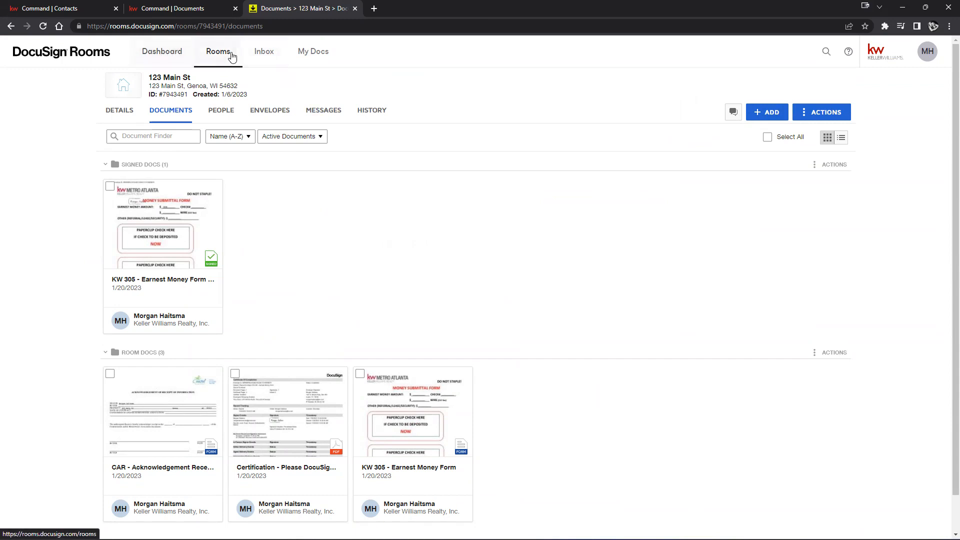
# Open My Docs, expand My Documents and the empty Listing folder, then collapse My Documents
pyautogui.click(331, 53)
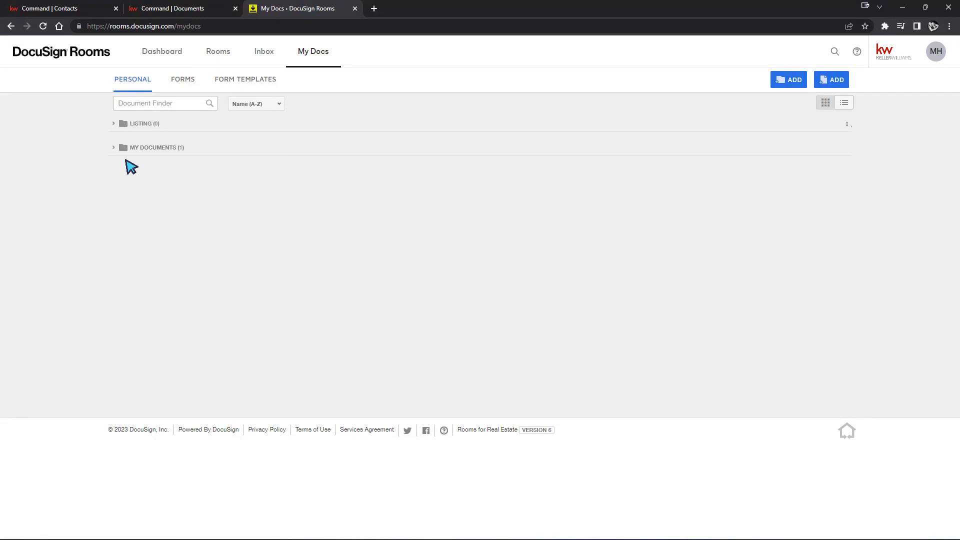
pyautogui.click(157, 152)
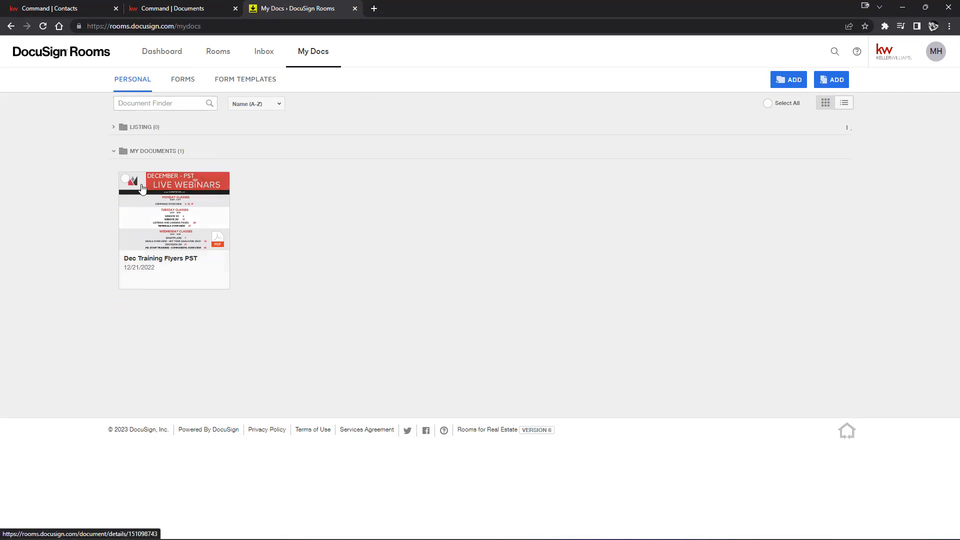
pyautogui.click(146, 127)
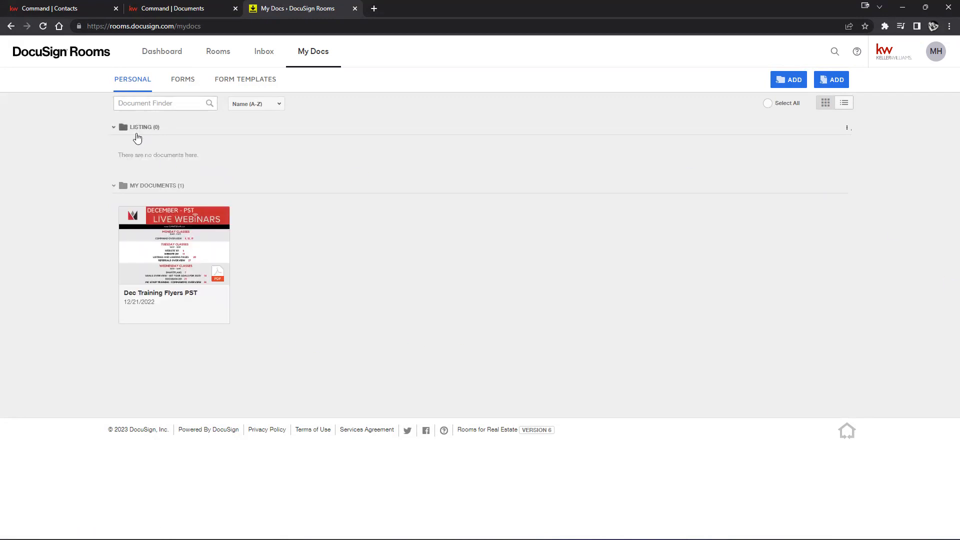
pyautogui.click(137, 186)
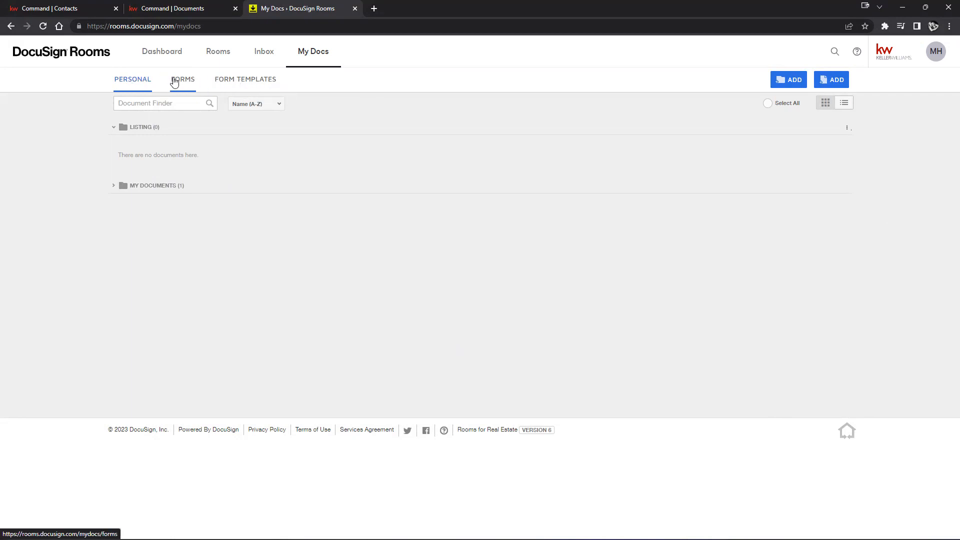
# View the form templates, then the shared forms library, and expand the AMENDMENTS - ALL group
pyautogui.click(239, 80)
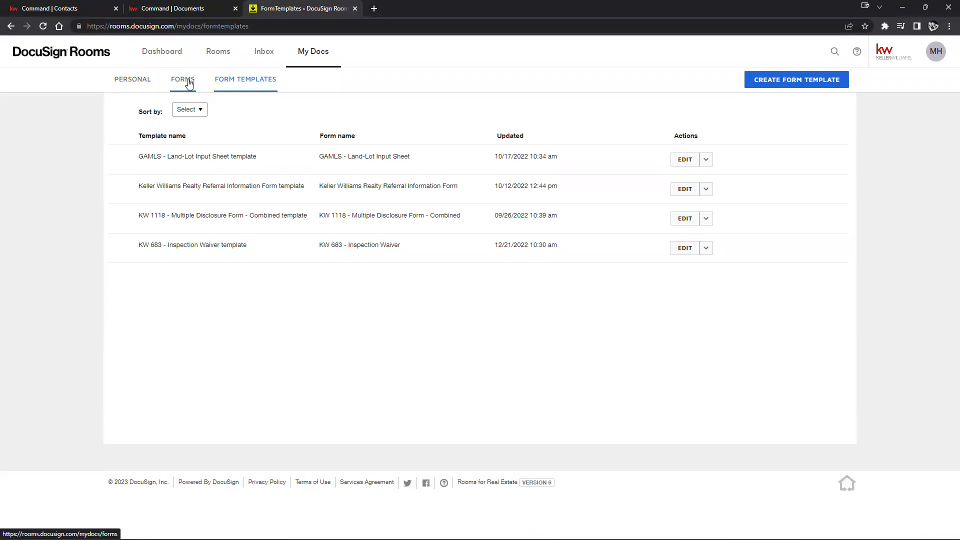
pyautogui.click(188, 86)
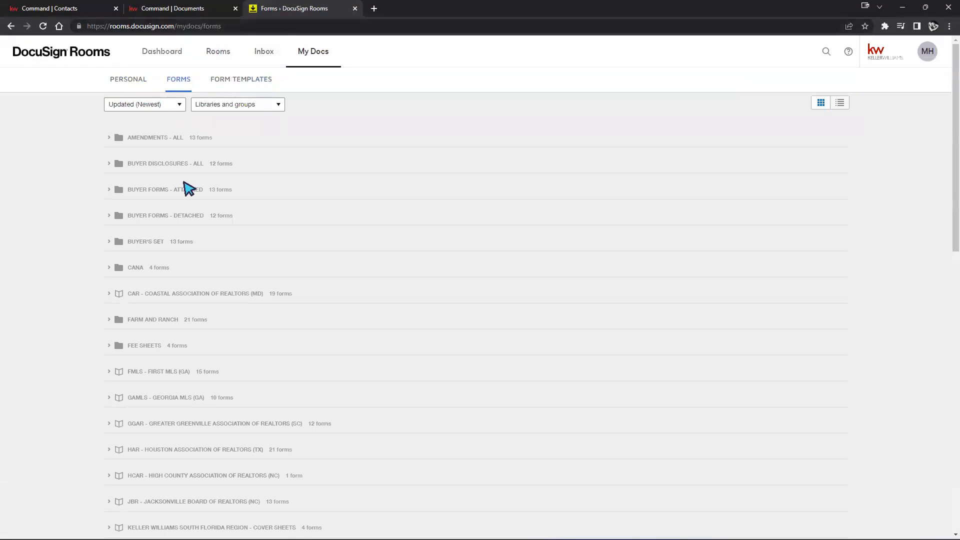
pyautogui.scroll(-9, 189, 190)
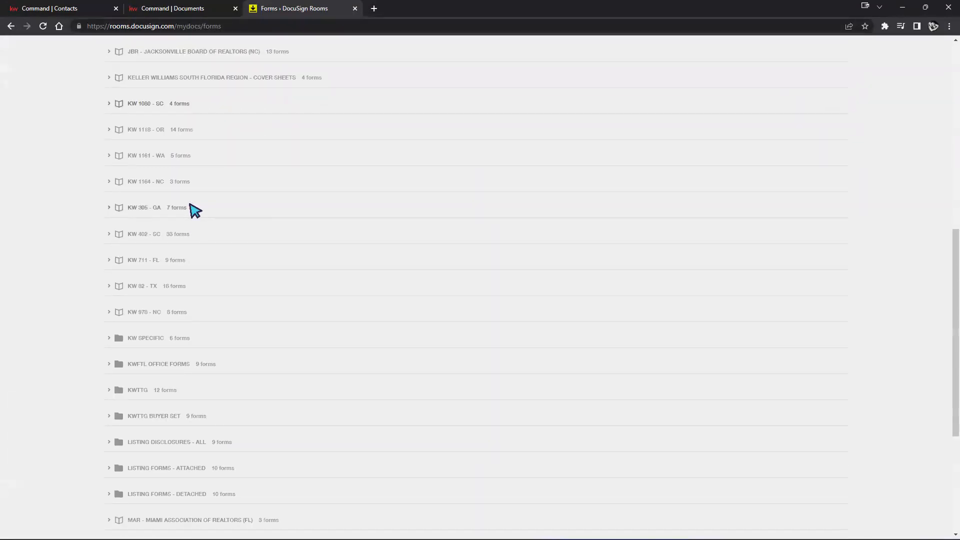
pyautogui.scroll(-5, 195, 209)
pyautogui.scroll(16, 194, 210)
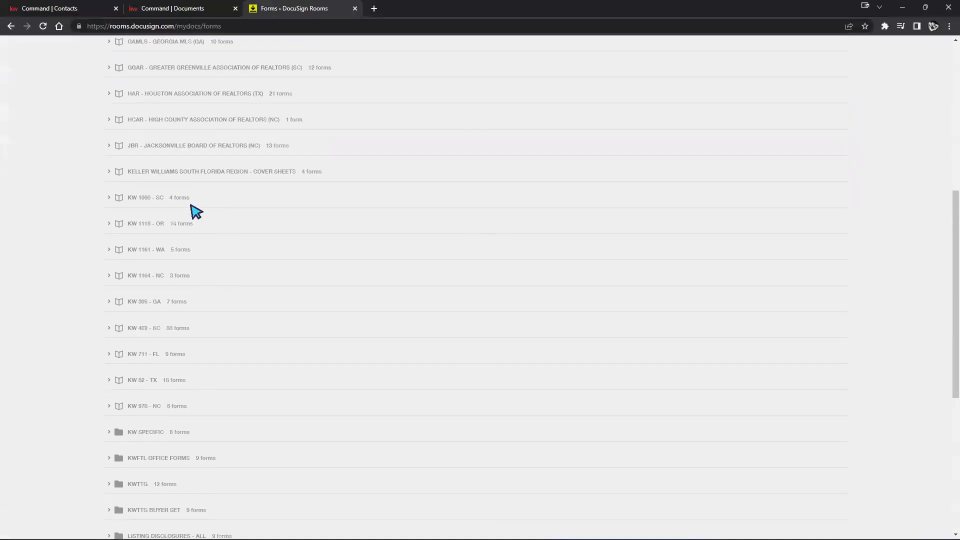
pyautogui.click(125, 142)
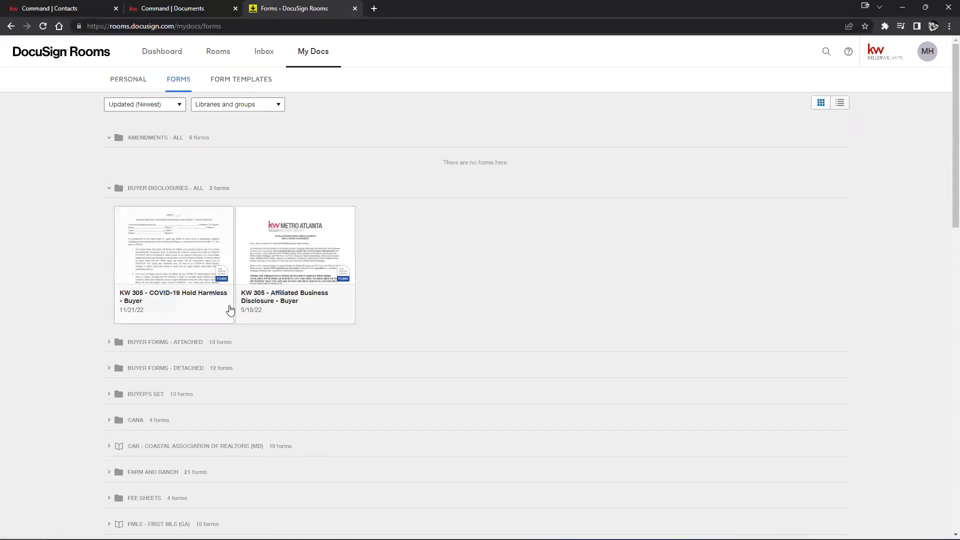
# Preview the KW 305 - COVID-19 Hold Harmless - Buyer form, scroll through it, and close it
pyautogui.click(173, 247)
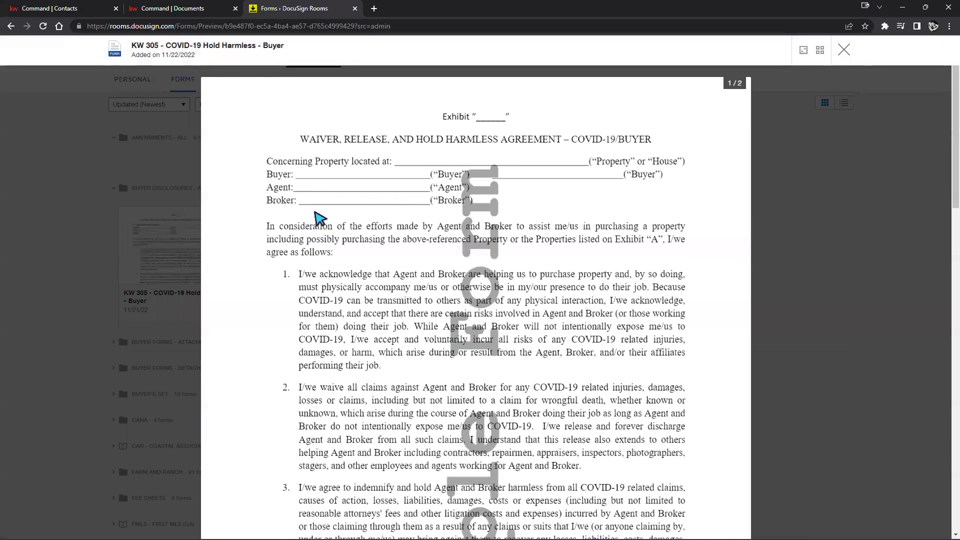
pyautogui.scroll(-5, 511, 265)
pyautogui.scroll(-15, 511, 265)
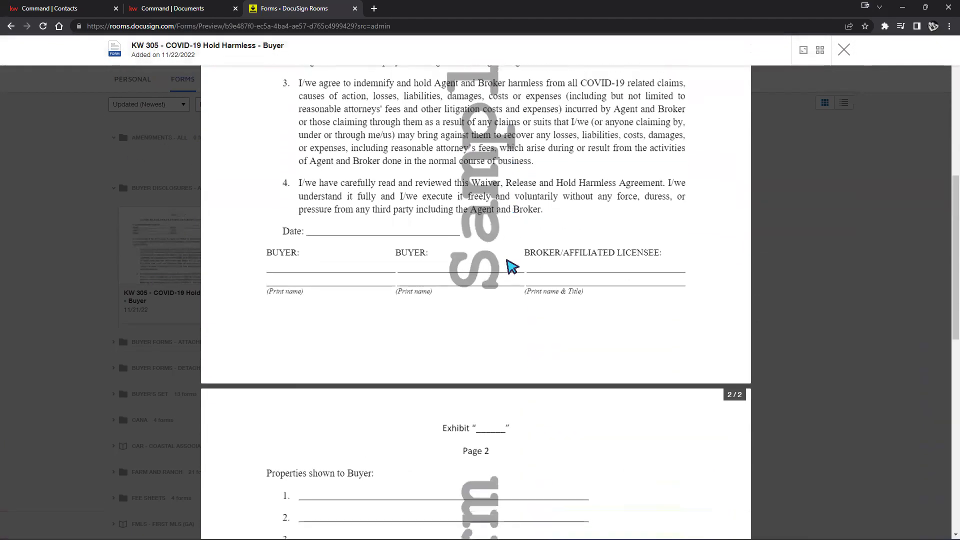
pyautogui.scroll(10, 510, 265)
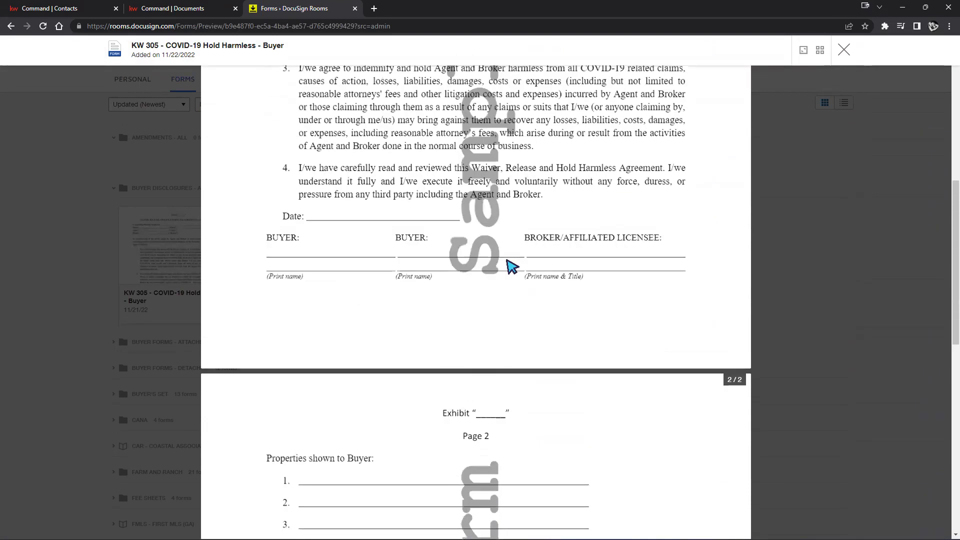
pyautogui.scroll(1, 511, 265)
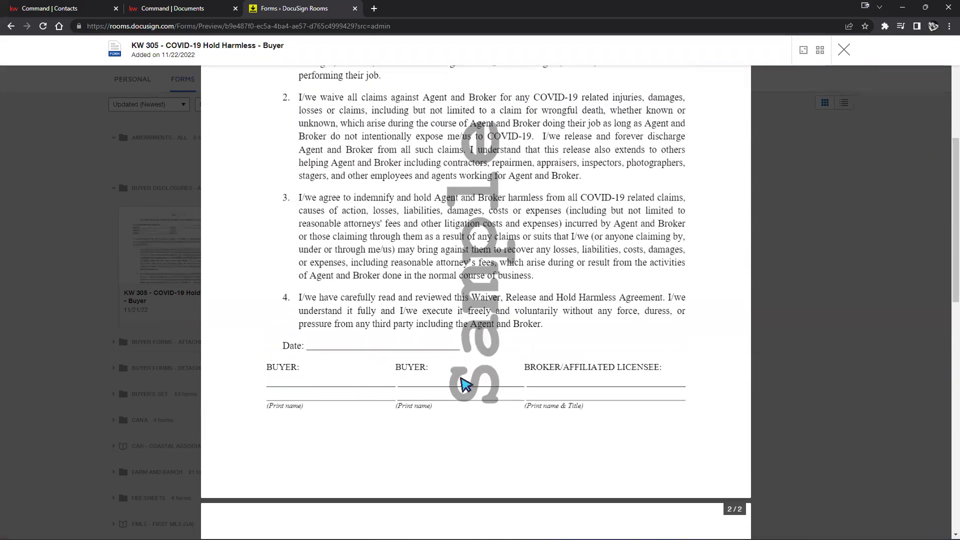
pyautogui.scroll(2, 407, 326)
pyautogui.scroll(4, 408, 326)
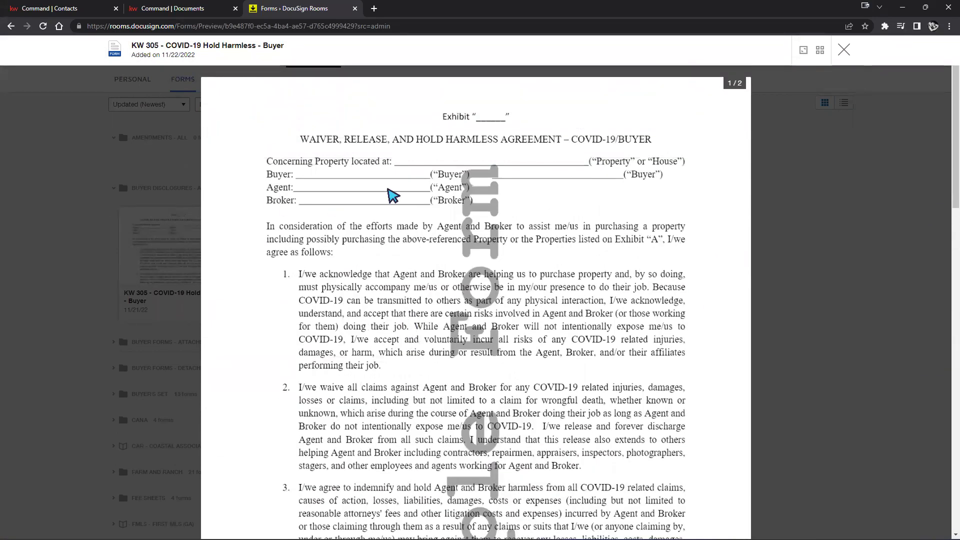
pyautogui.click(844, 49)
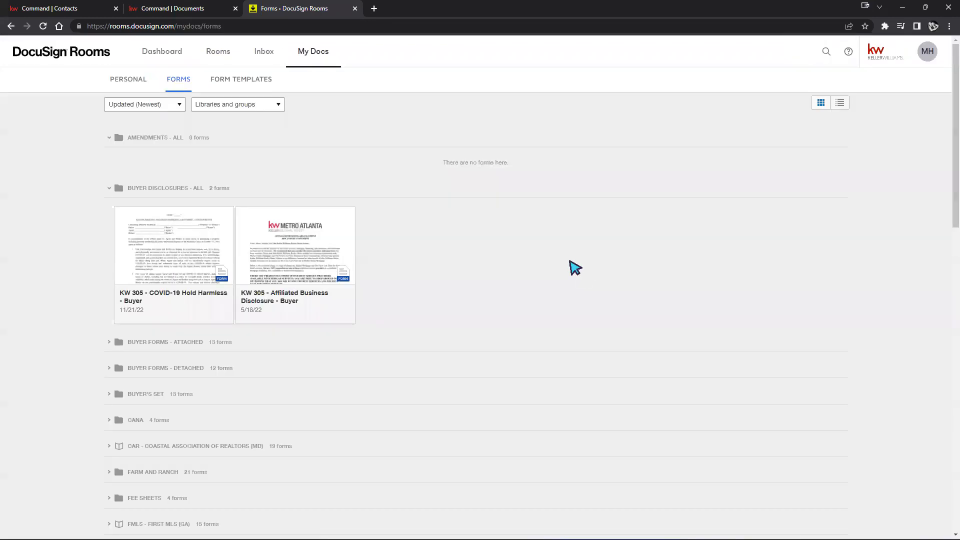
pyautogui.scroll(-2, 543, 285)
pyautogui.scroll(2, 543, 288)
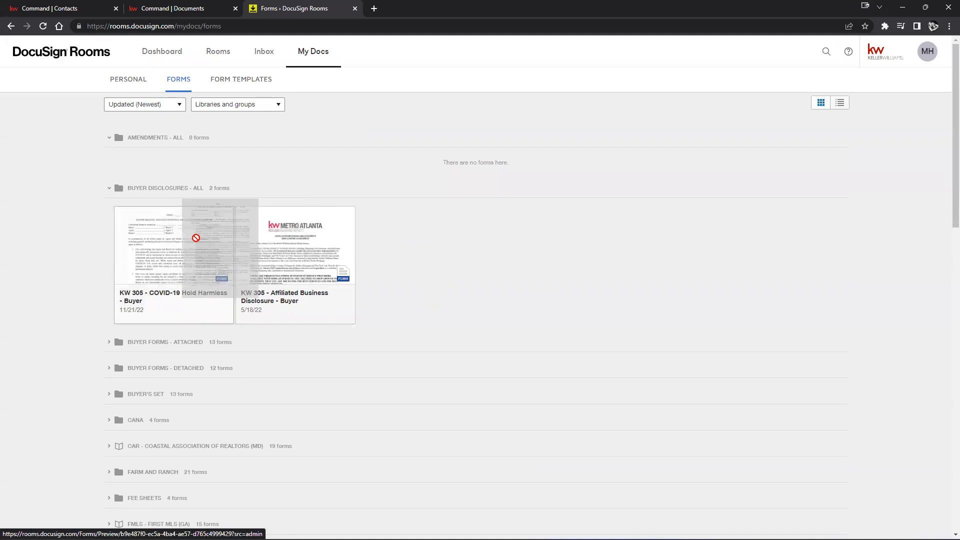
# Open the GAMLS - Land-Lot Input Sheet template for editing from the Form Templates list
pyautogui.click(252, 81)
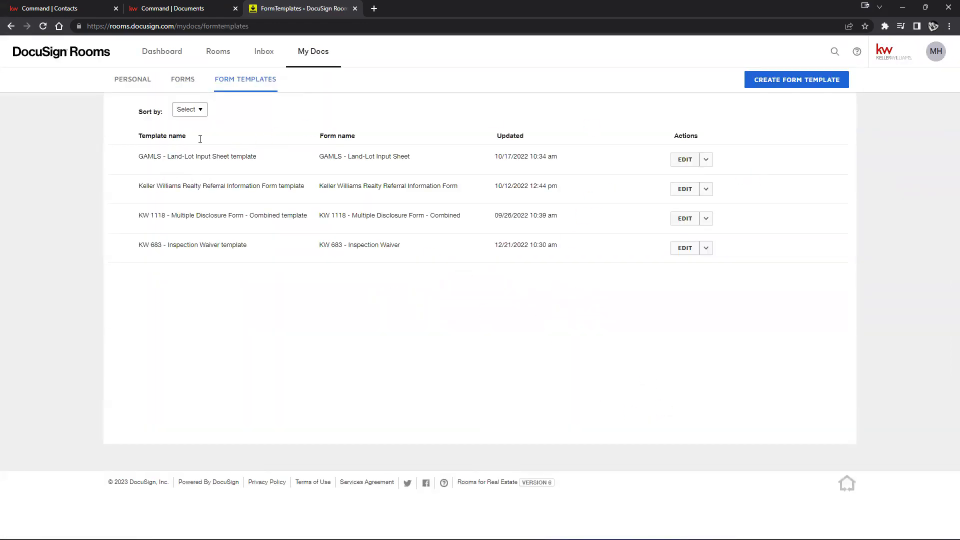
pyautogui.click(682, 160)
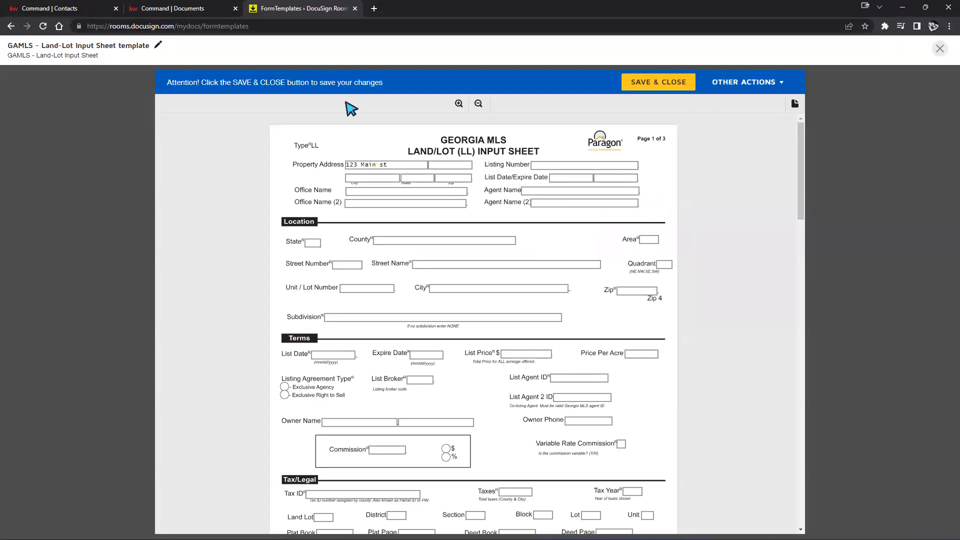
pyautogui.scroll(-2, 420, 177)
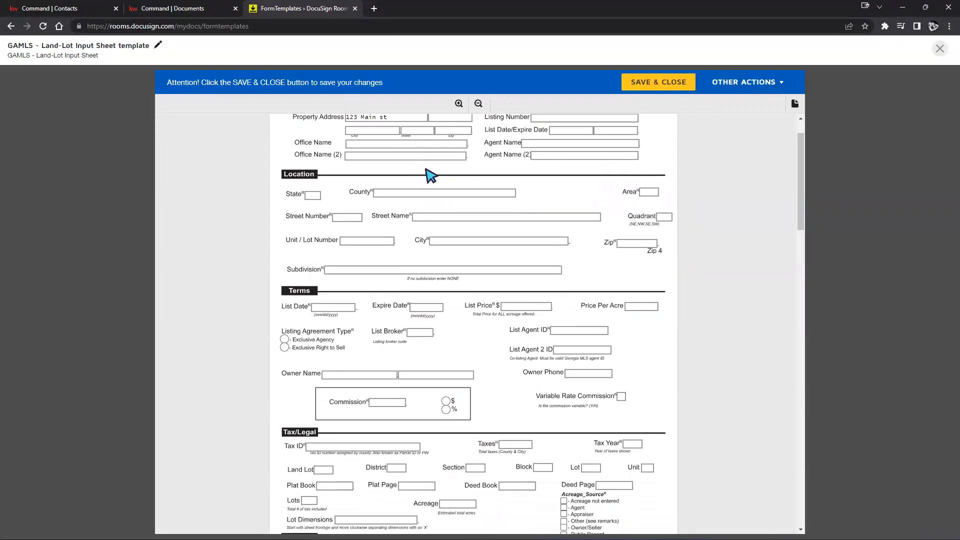
pyautogui.scroll(-12, 492, 235)
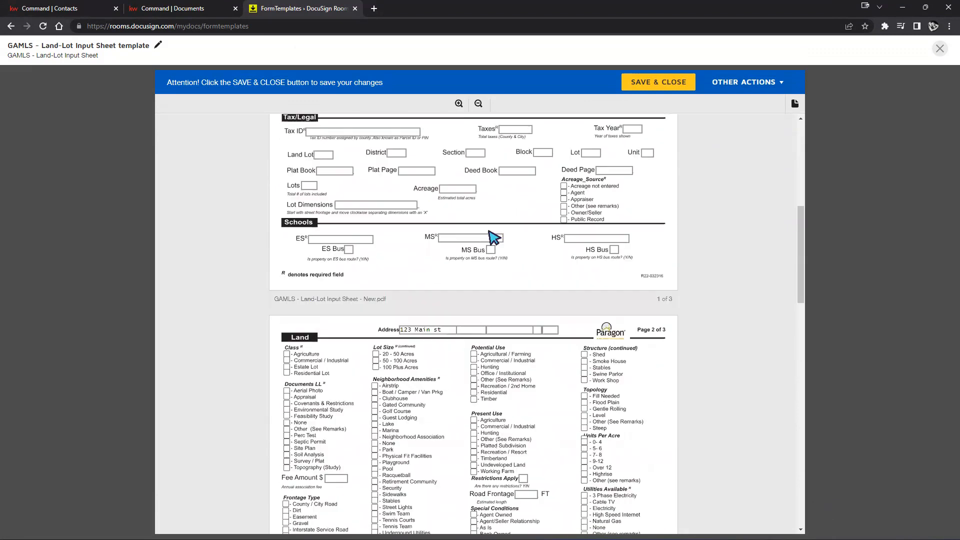
pyautogui.scroll(-15, 492, 235)
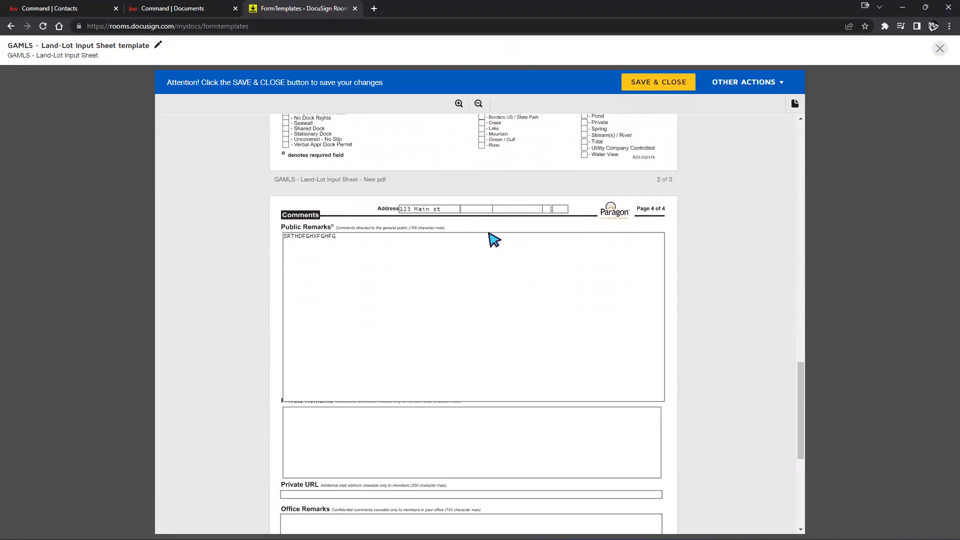
pyautogui.scroll(-3, 486, 235)
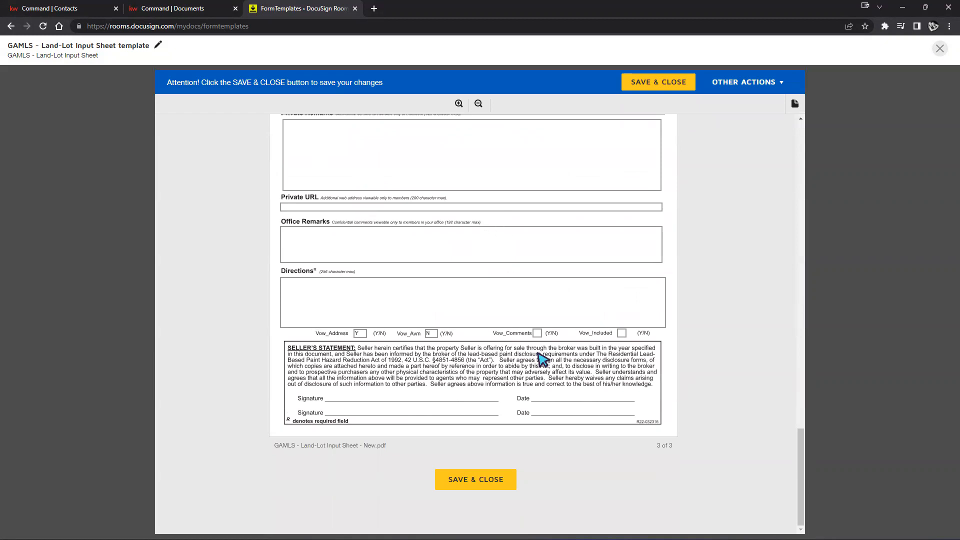
pyautogui.scroll(8, 544, 356)
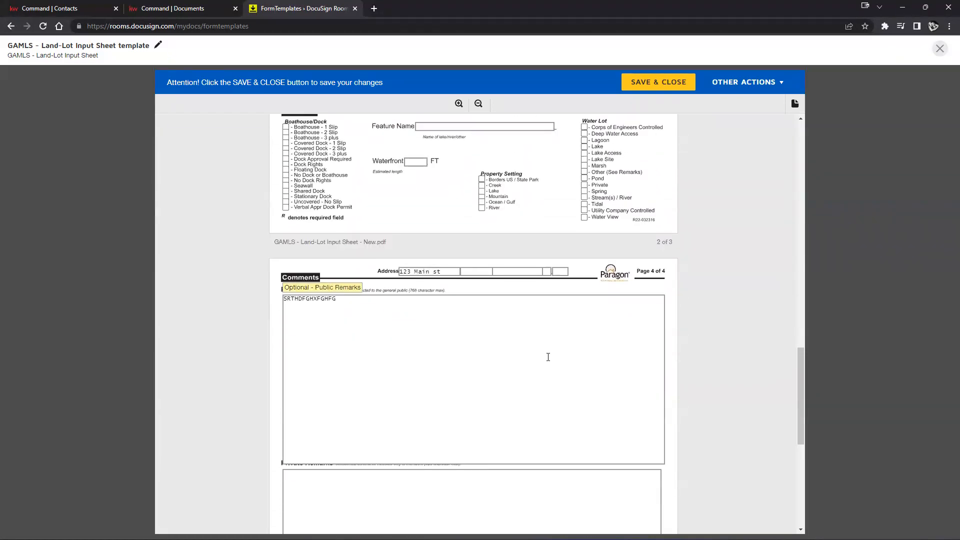
pyautogui.scroll(3, 548, 356)
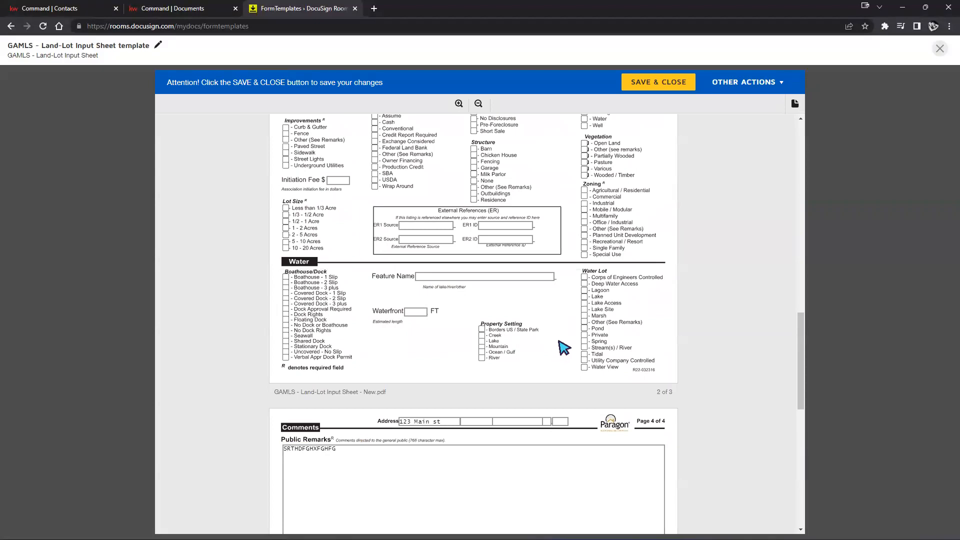
pyautogui.scroll(5, 568, 345)
# Tick Other (See Remarks) under Present Use and save the template
pyautogui.click(474, 228)
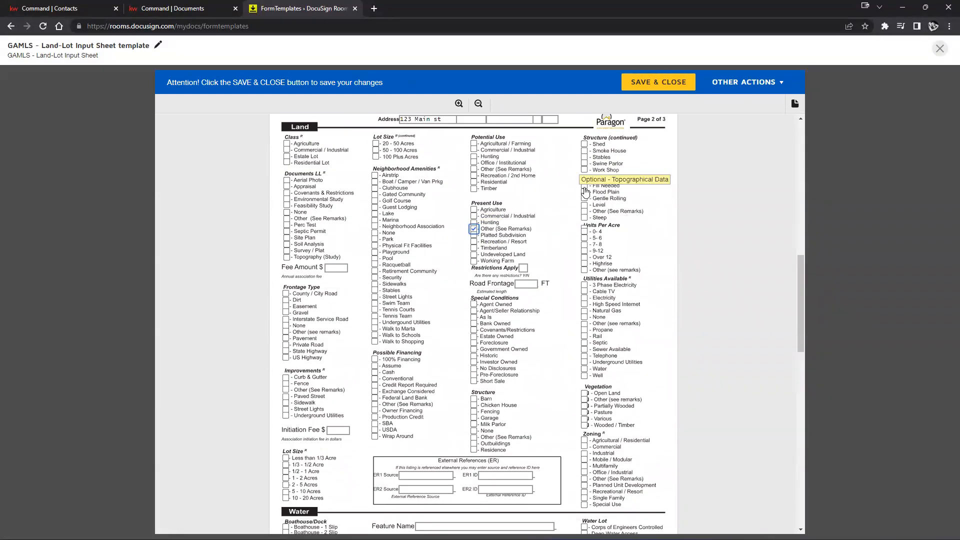
pyautogui.scroll(-15, 620, 331)
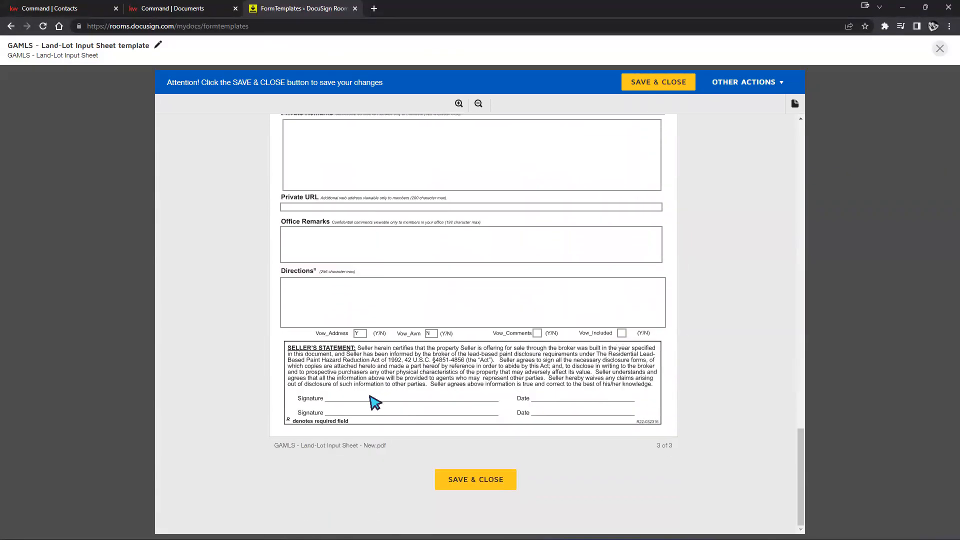
pyautogui.click(621, 333)
pyautogui.click(666, 86)
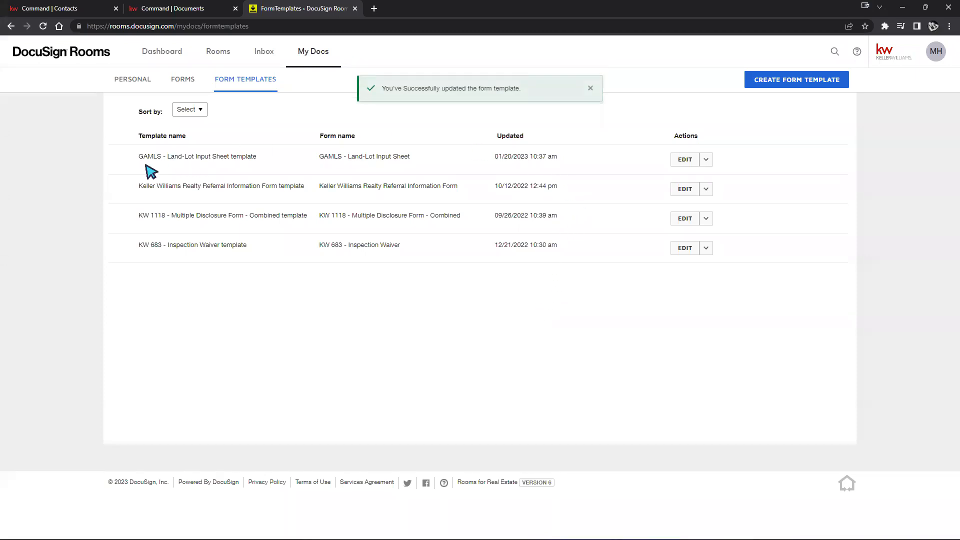
# Copy the GAMLS - Land-Lot Input Sheet name and go to the 123 Main St room's documents
pyautogui.moveTo(140, 158); pyautogui.dragTo(254, 156)
pyautogui.hotkey('ctrl', 'c')
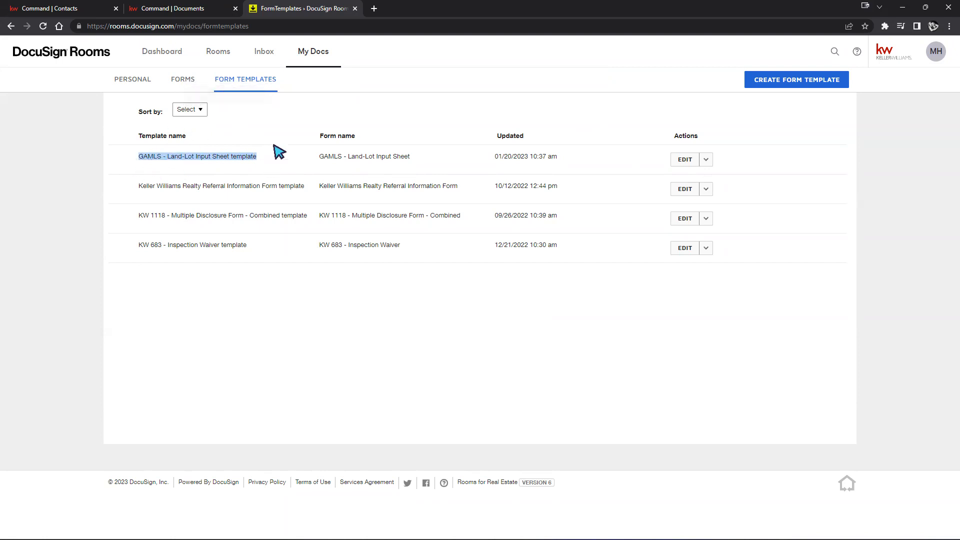
pyautogui.click(214, 55)
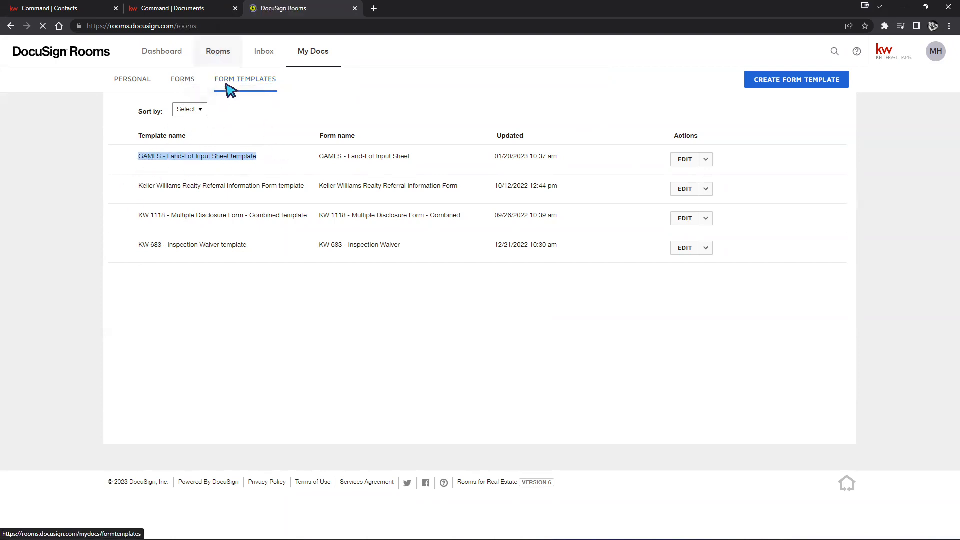
pyautogui.click(173, 8)
pyautogui.click(849, 109)
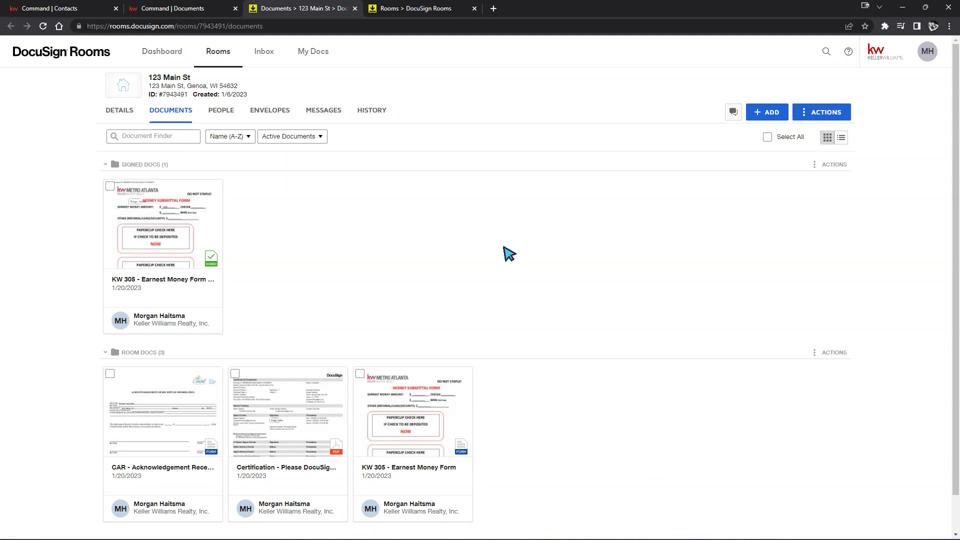
pyautogui.click(407, 15)
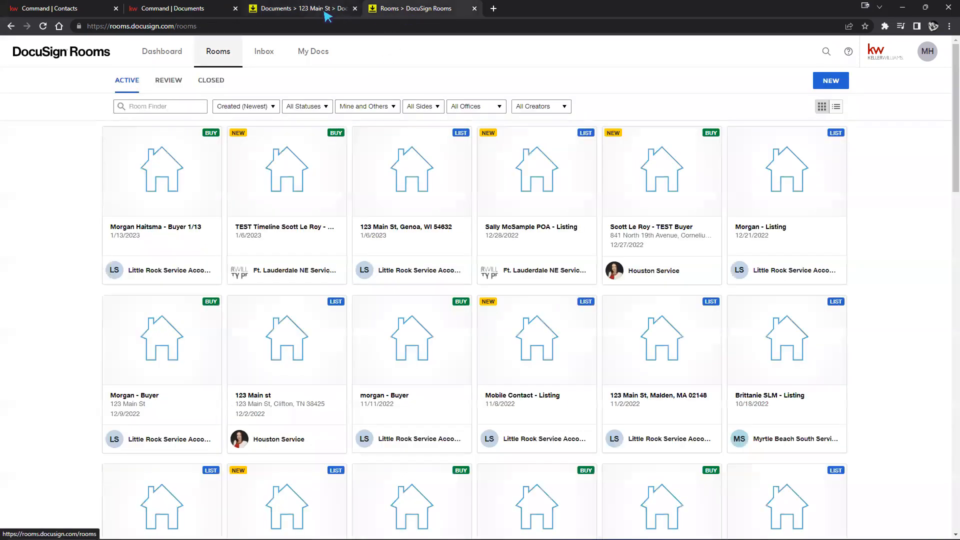
pyautogui.click(325, 10)
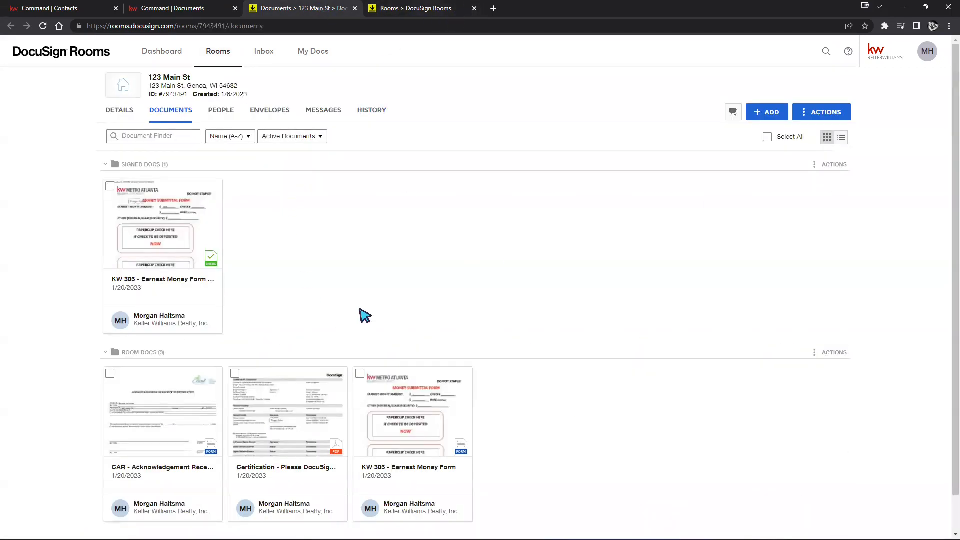
pyautogui.click(769, 116)
# Search DocuSign Forms for 'GAMLS - Land-Lot Input Sheet' and check that form
pyautogui.click(804, 154)
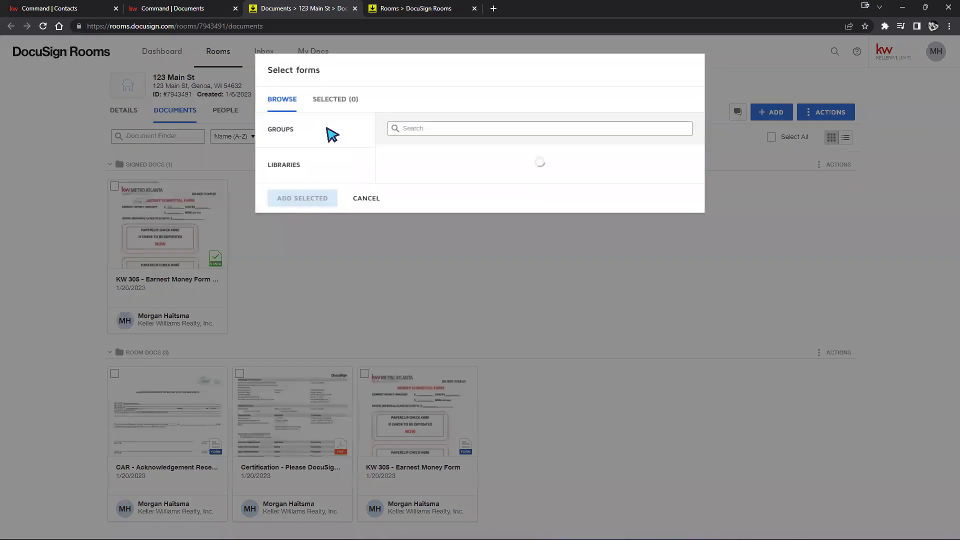
pyautogui.rightClick(467, 133)
pyautogui.click(493, 215)
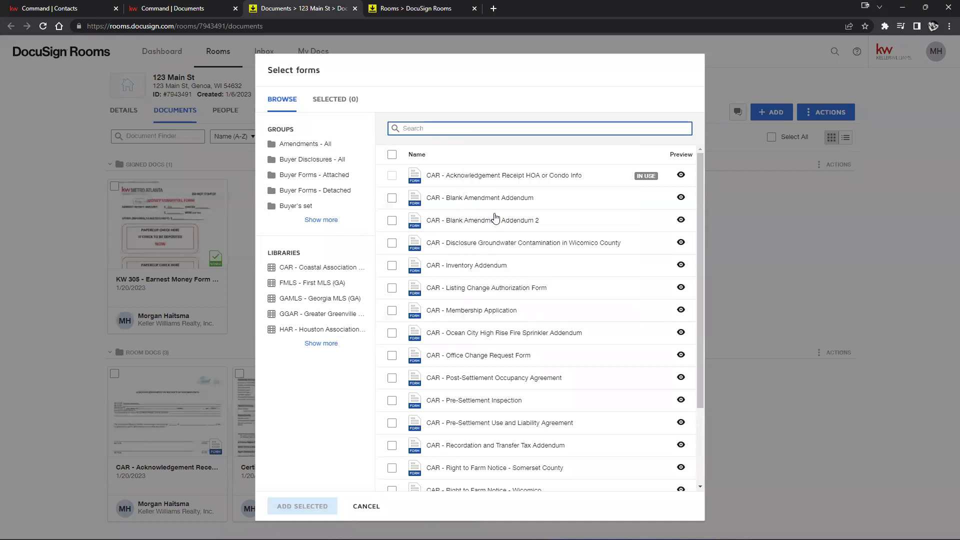
pyautogui.click(315, 298)
pyautogui.moveTo(522, 128); pyautogui.dragTo(487, 125)
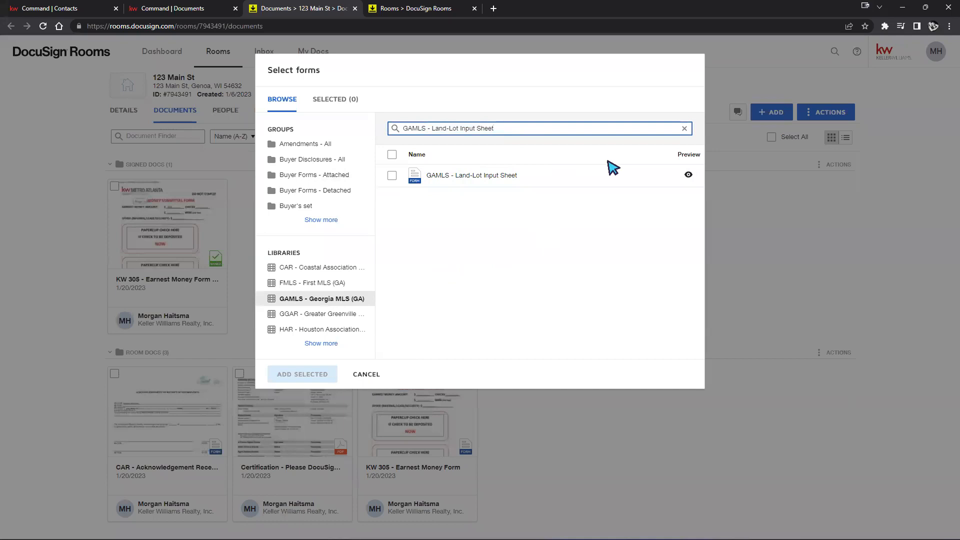
pyautogui.click(677, 179)
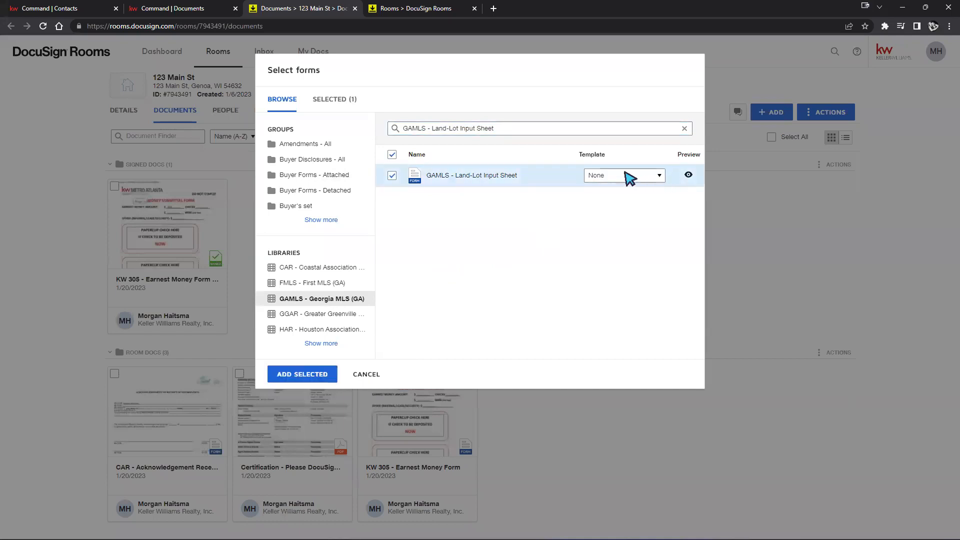
# Apply the GAMLS - Land-Lot Input Sheet template to the form and add it to the room
pyautogui.click(659, 175)
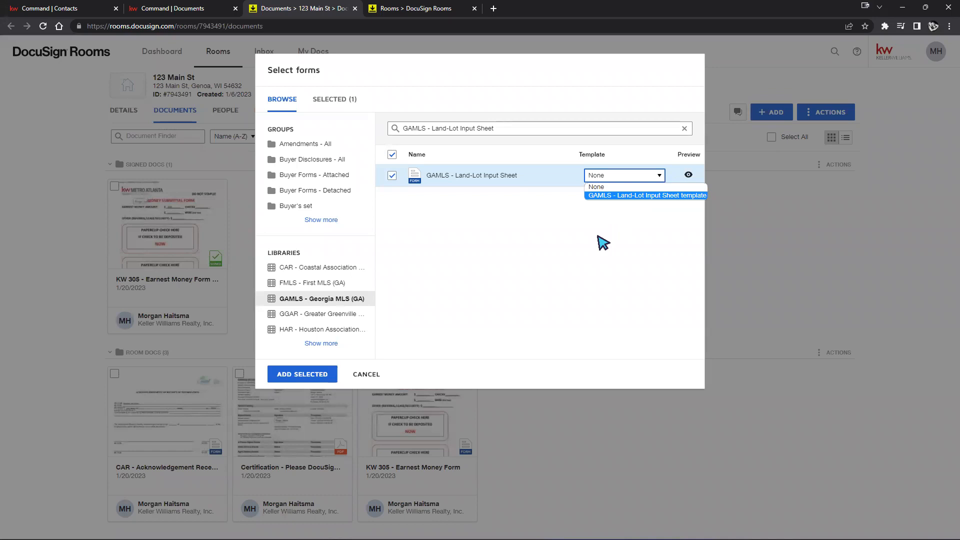
pyautogui.click(623, 200)
pyautogui.click(616, 176)
pyautogui.click(604, 187)
pyautogui.click(620, 177)
pyautogui.click(614, 195)
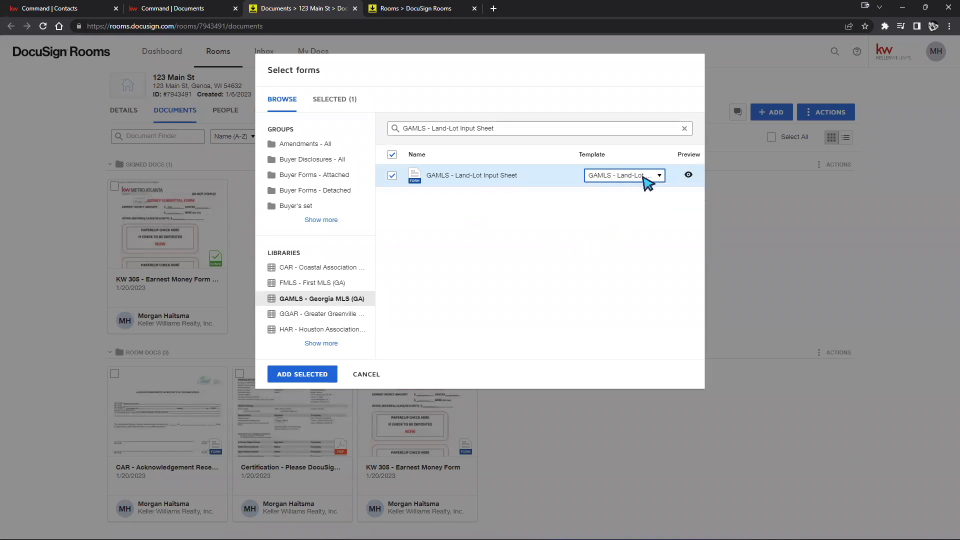
pyautogui.click(282, 375)
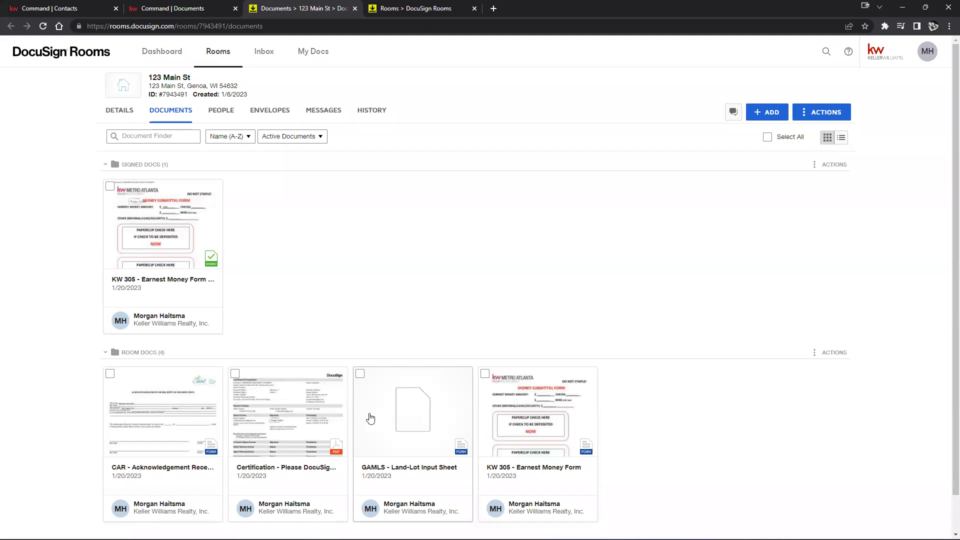
# Go to My Docs and open the MH account menu
pyautogui.click(313, 51)
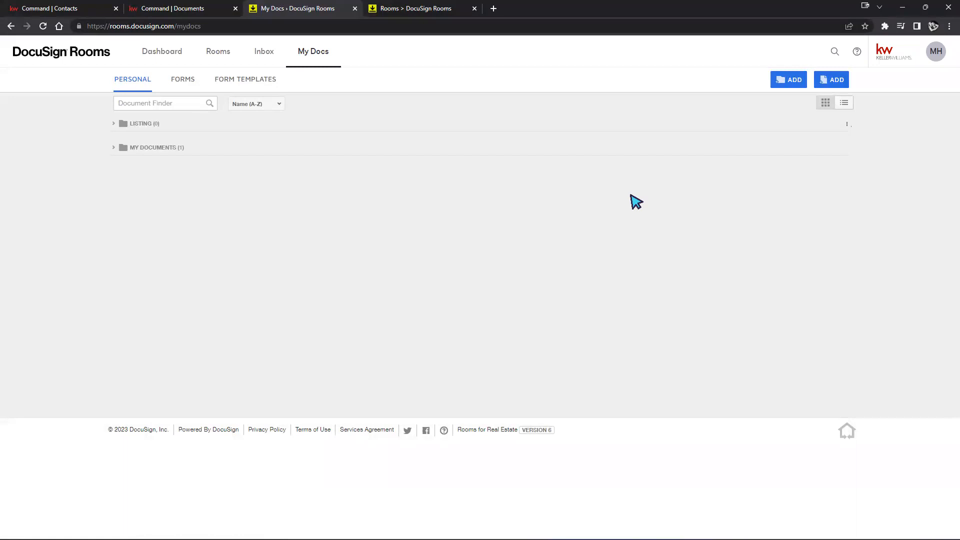
pyautogui.click(936, 59)
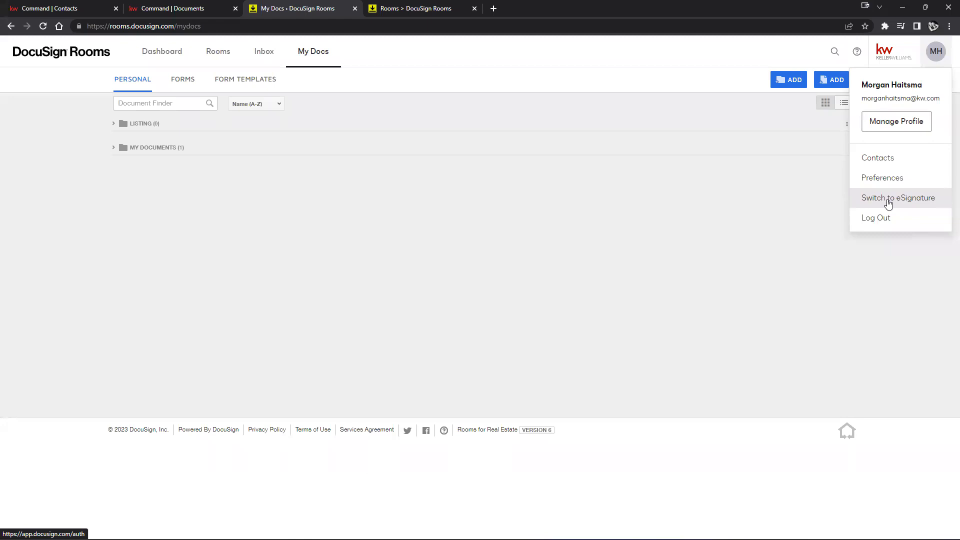
# Switch to DocuSign eSignature and show the My Templates list
pyautogui.click(888, 200)
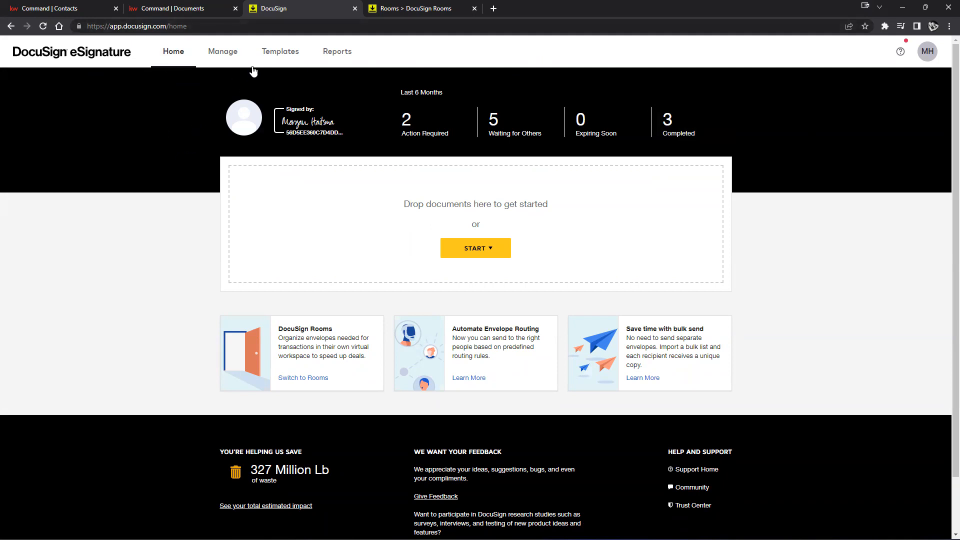
pyautogui.click(278, 55)
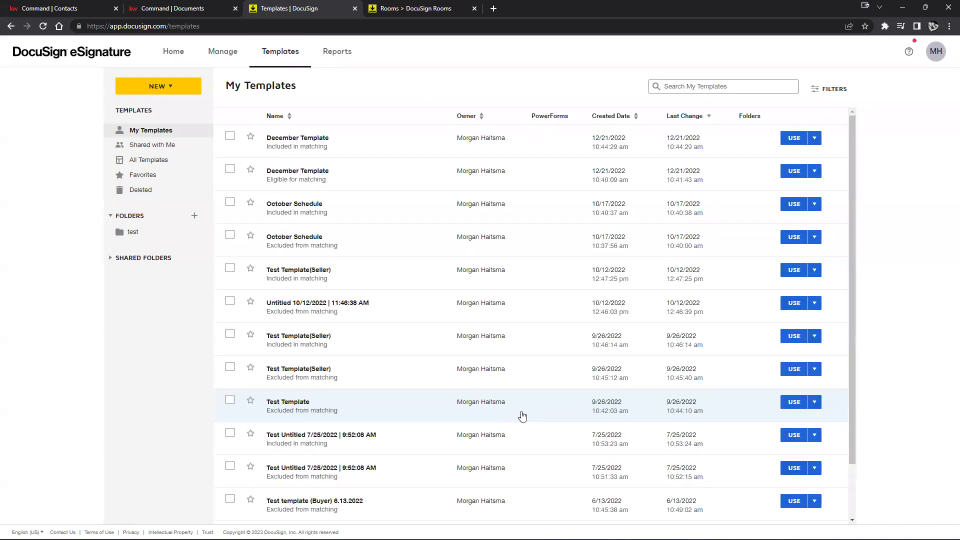
# Delete the two December Template entries, then start a new template via NEW > Create Template
pyautogui.scroll(-2, 497, 193)
pyautogui.scroll(2, 529, 381)
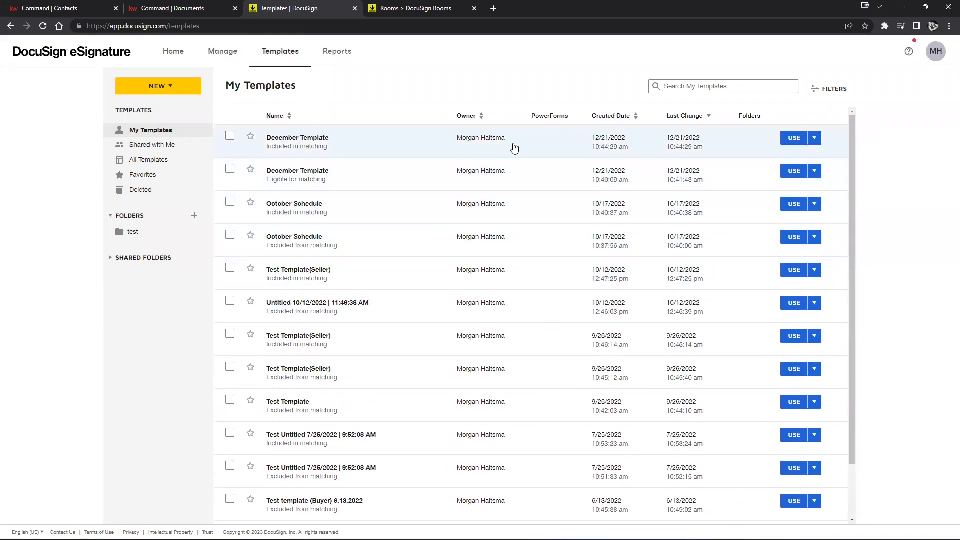
pyautogui.click(816, 139)
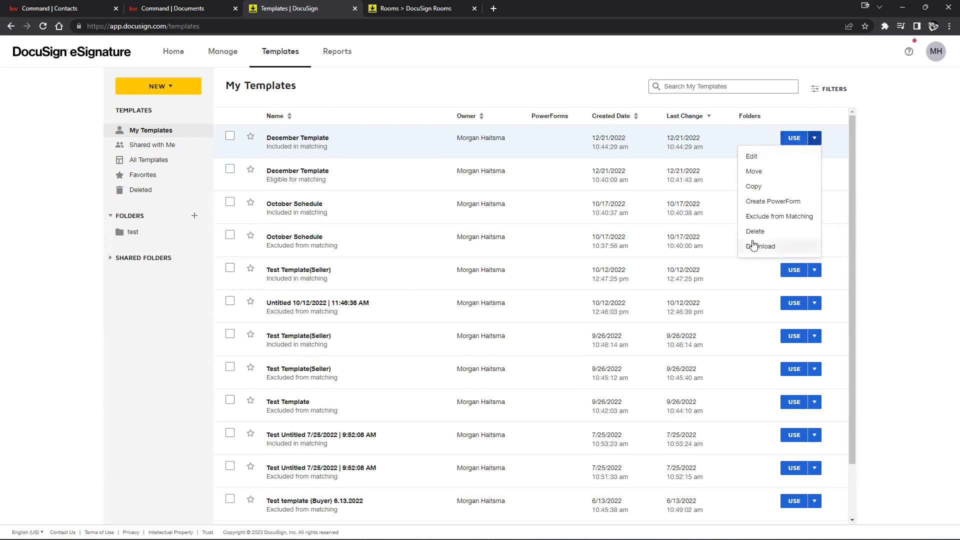
pyautogui.click(755, 231)
pyautogui.click(389, 144)
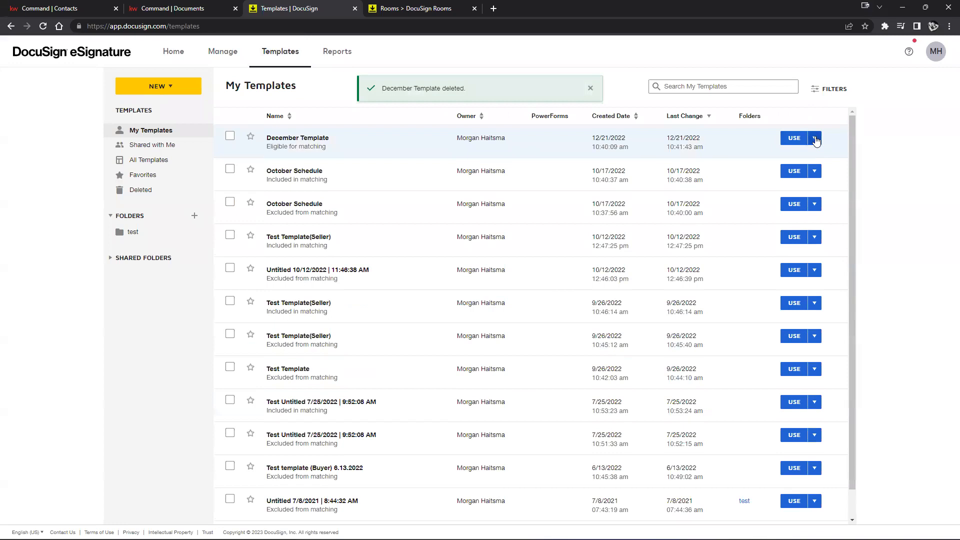
pyautogui.click(815, 139)
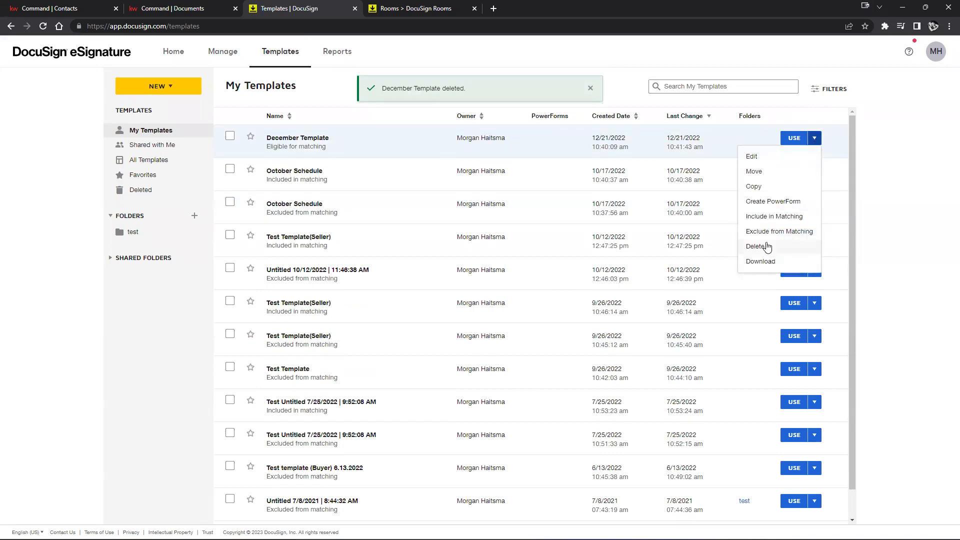
pyautogui.click(756, 247)
pyautogui.click(403, 150)
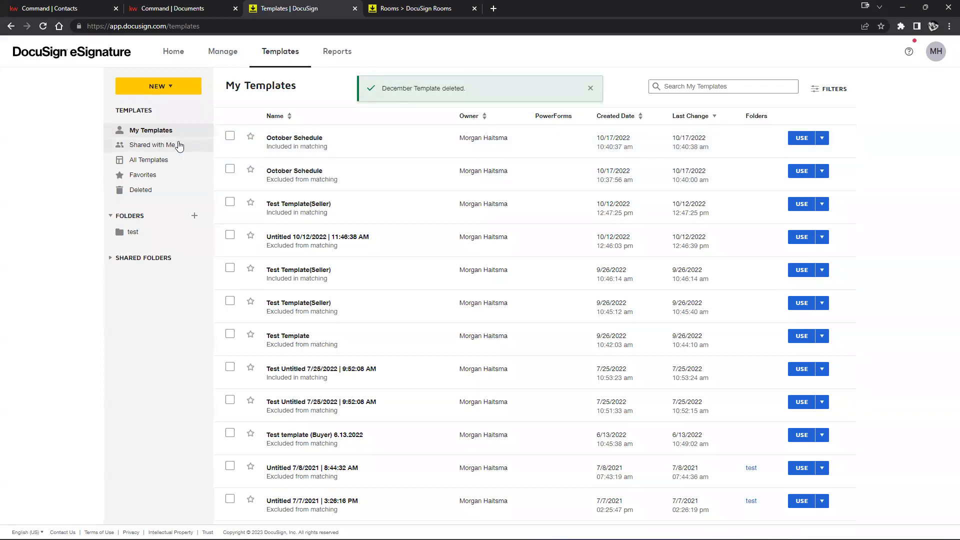
pyautogui.click(160, 88)
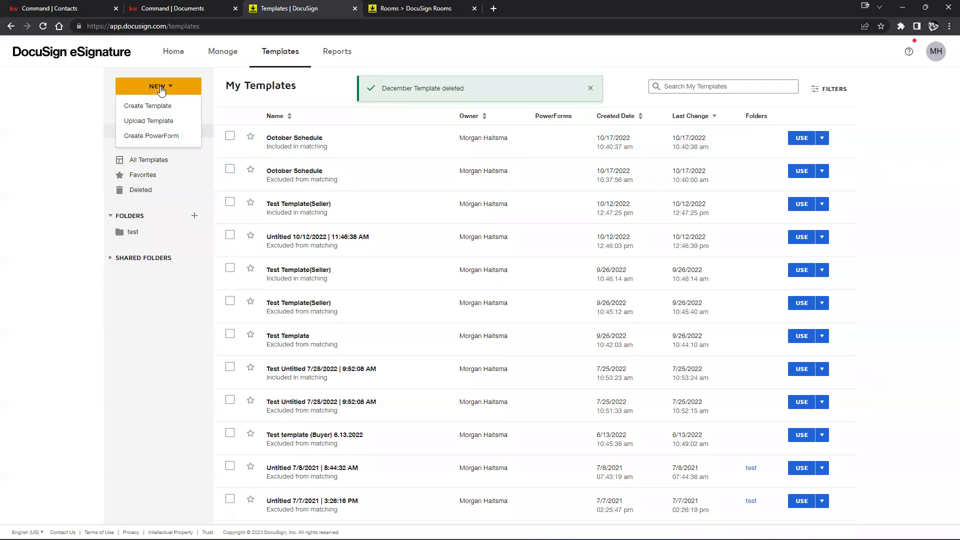
pyautogui.click(142, 106)
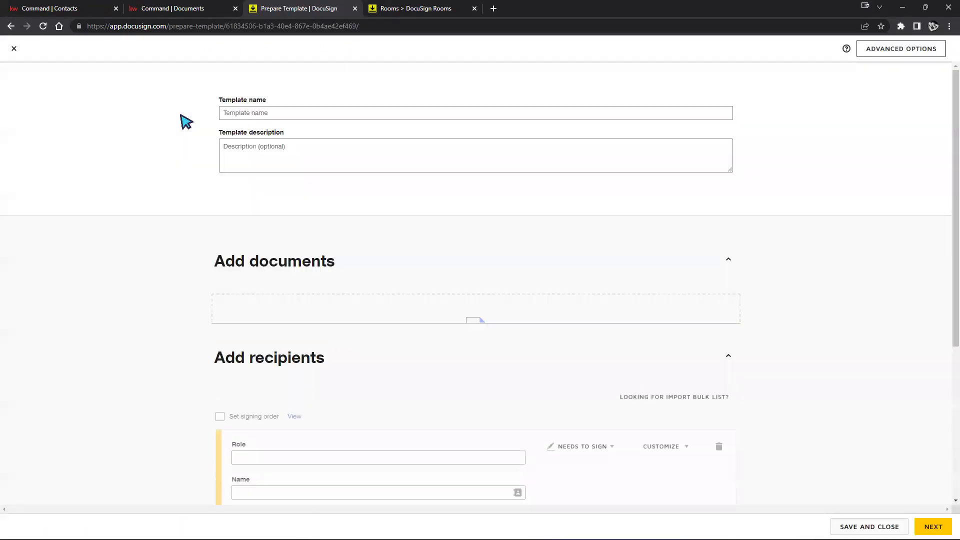
# Name the new template 'Template Name', removing the stray bracket typo
pyautogui.scroll(-2, 835, 256)
pyautogui.scroll(2, 833, 256)
pyautogui.click(303, 112)
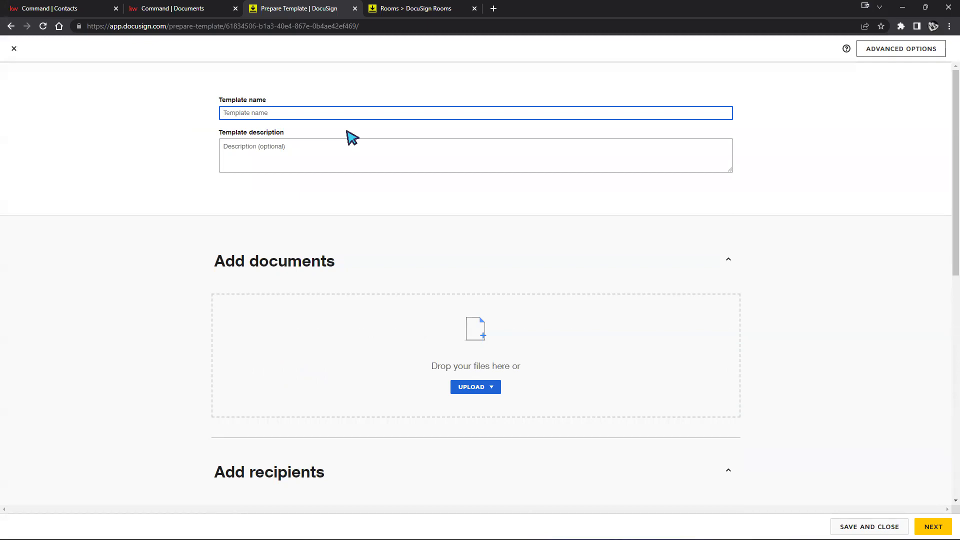
pyautogui.write('Tem[plate Name')
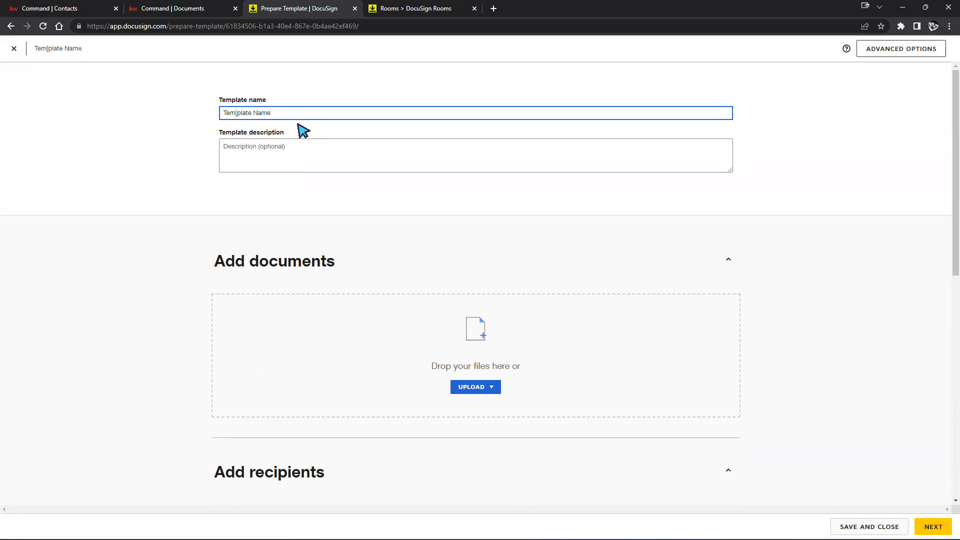
pyautogui.click(238, 114)
pyautogui.press('BackSpace')
# Open the upload choices under Add documents
pyautogui.click(342, 161)
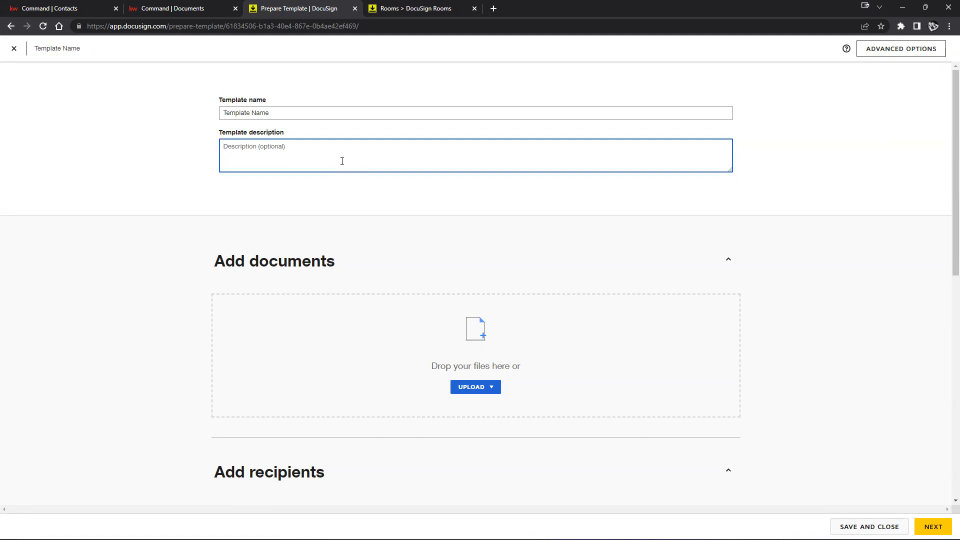
pyautogui.scroll(-2, 797, 315)
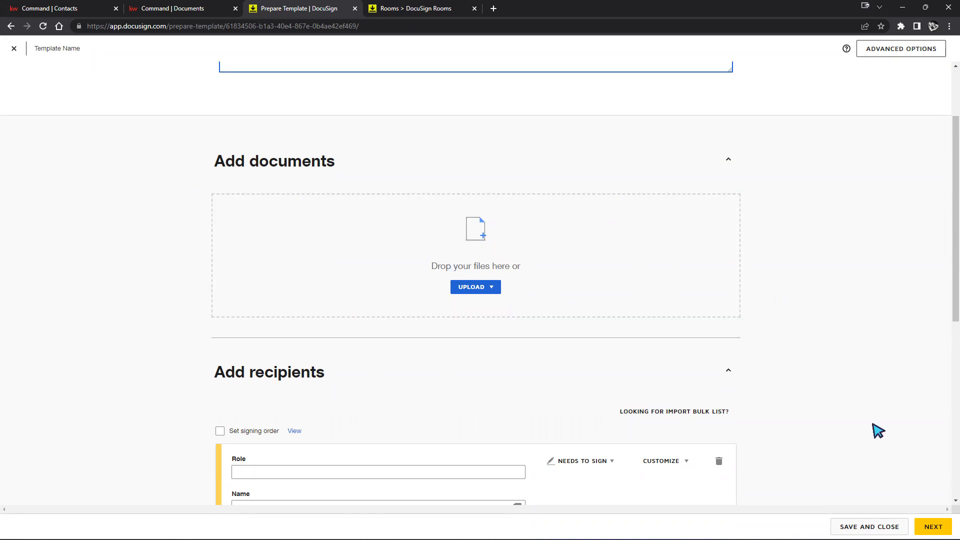
pyautogui.scroll(2, 875, 430)
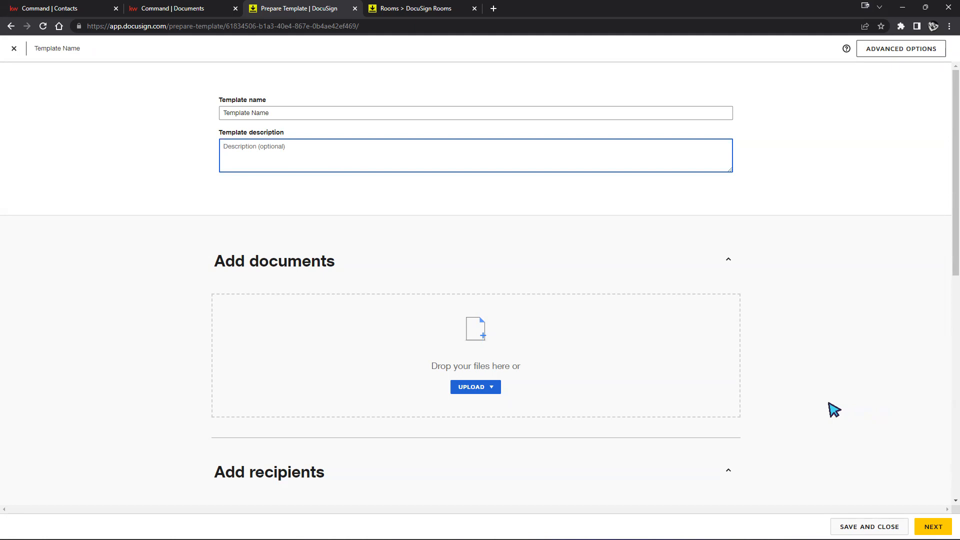
pyautogui.click(473, 389)
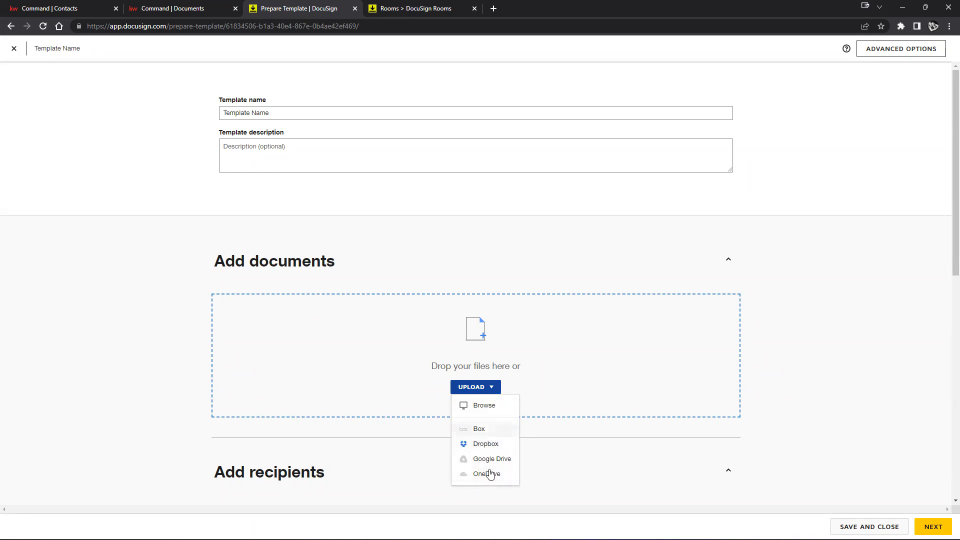
# Upload the KW 305 Earnest Money Form PDF from the computer into the template
pyautogui.click(466, 409)
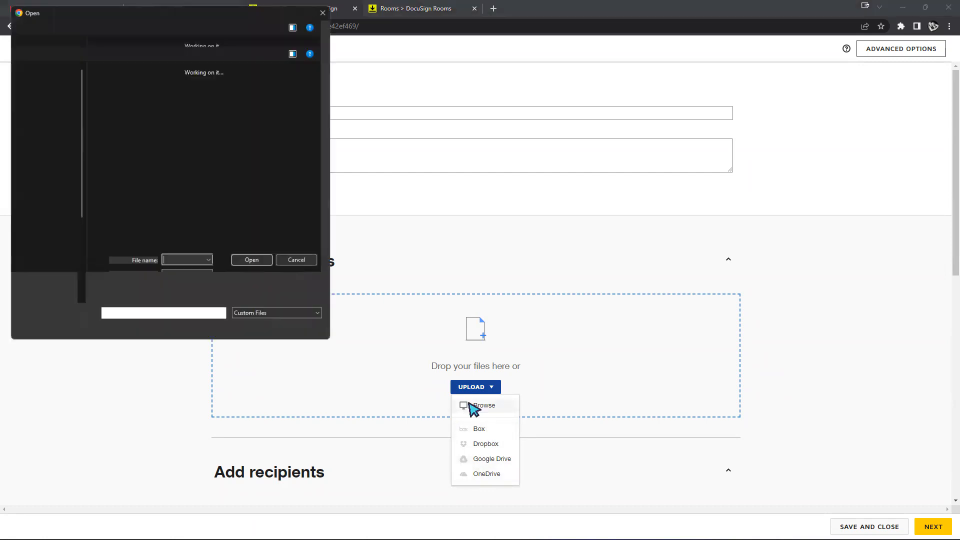
pyautogui.click(117, 107)
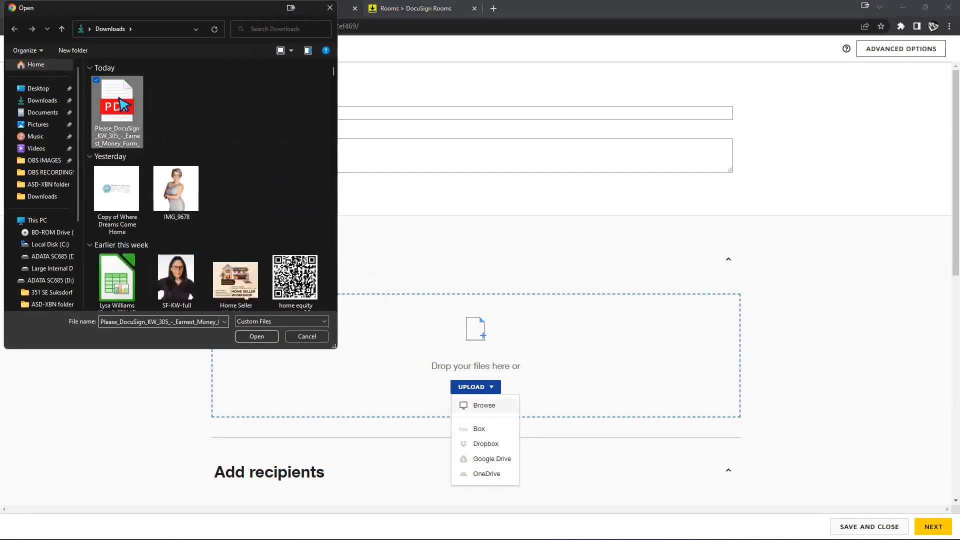
pyautogui.click(265, 337)
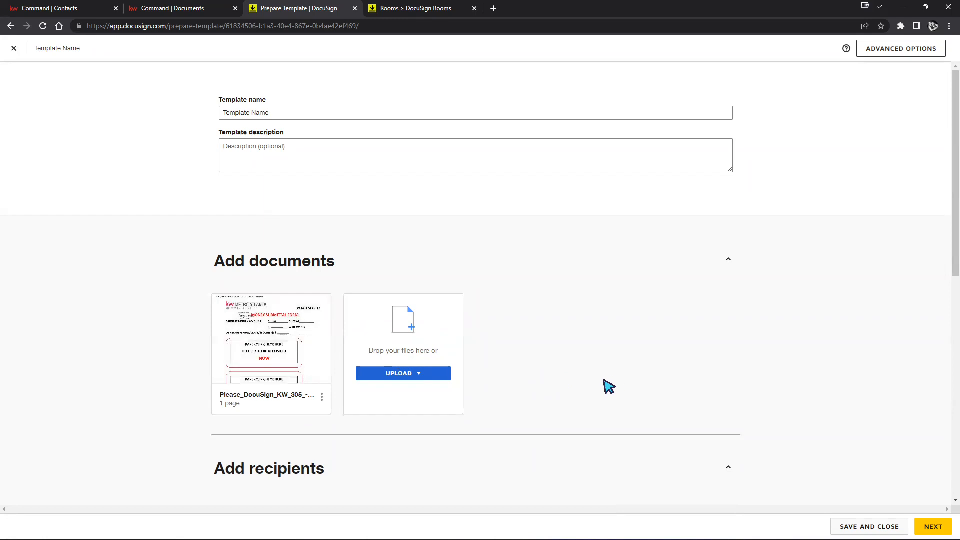
# Leave the recipient Role and Name empty and continue to the Add Fields editor
pyautogui.scroll(-1, 607, 388)
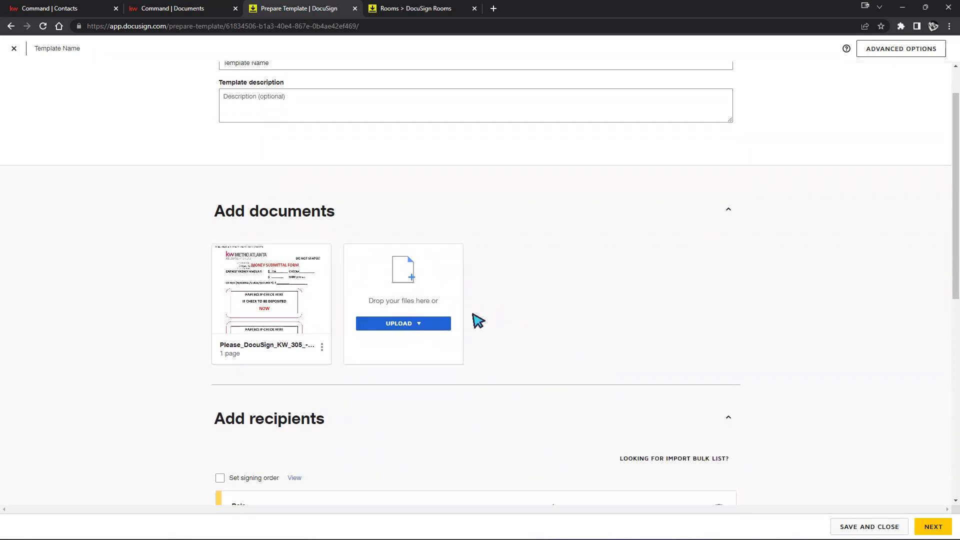
pyautogui.scroll(-1, 477, 320)
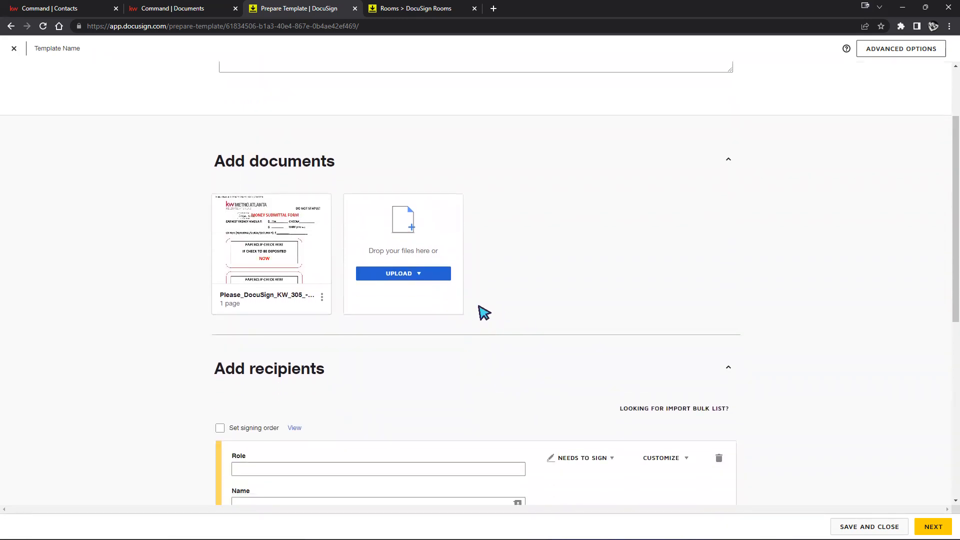
pyautogui.scroll(-4, 479, 329)
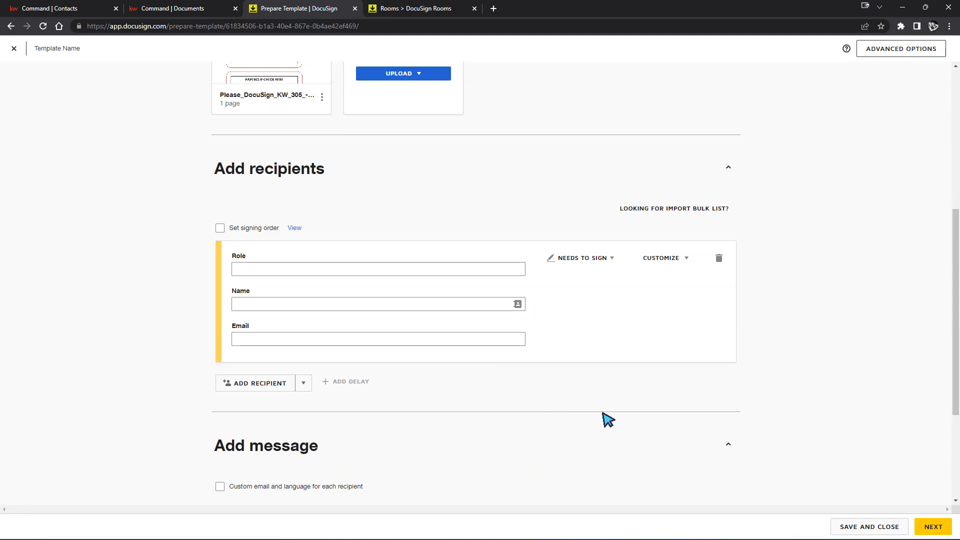
pyautogui.click(432, 269)
pyautogui.click(420, 303)
pyautogui.click(453, 374)
pyautogui.scroll(-2, 780, 395)
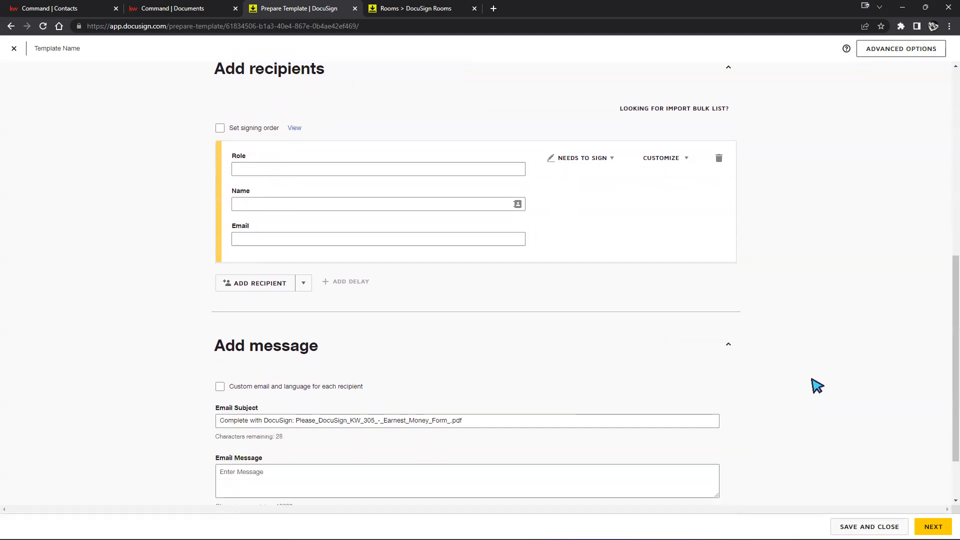
pyautogui.scroll(-2, 780, 400)
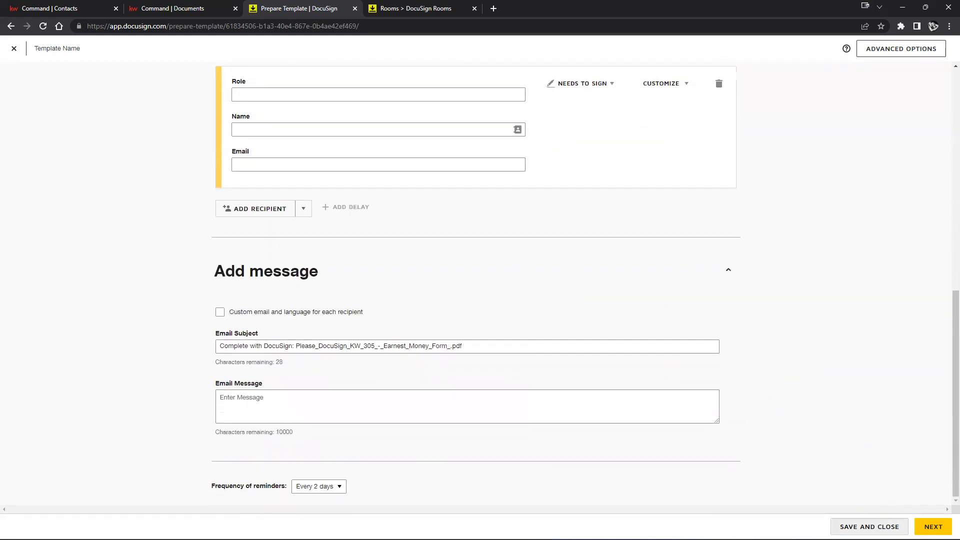
pyautogui.click(933, 526)
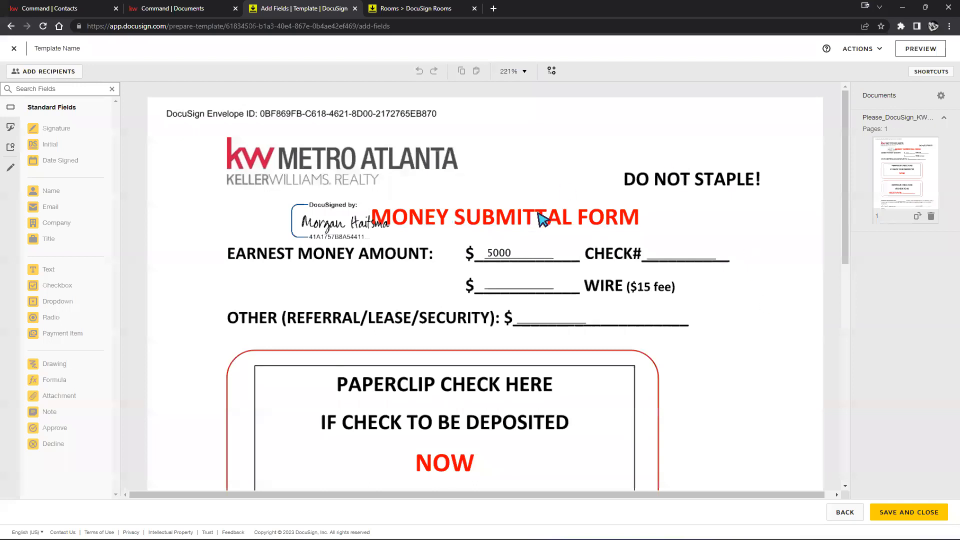
# Look over the KW 305 form in the field editor, then save and close the template
pyautogui.scroll(-1, 542, 217)
pyautogui.scroll(-4, 350, 303)
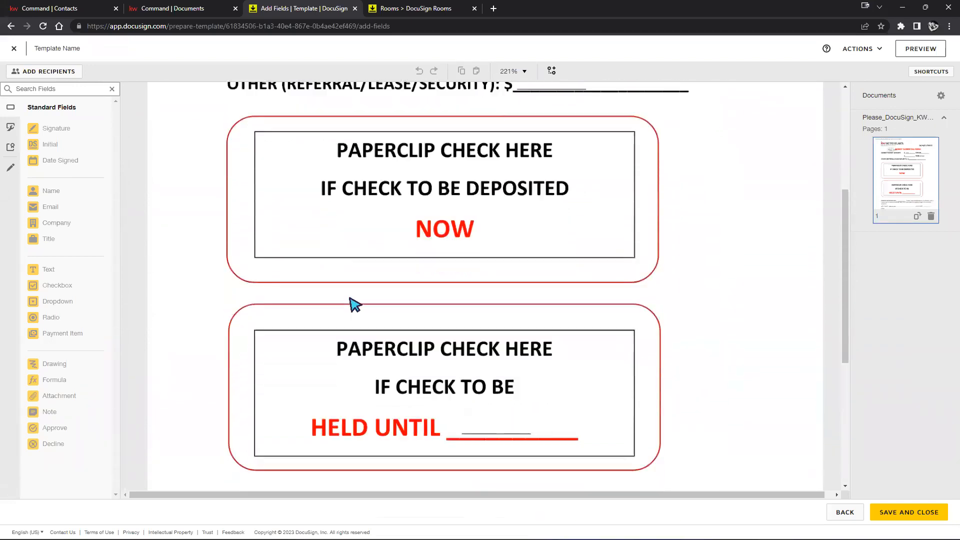
pyautogui.scroll(-5, 353, 304)
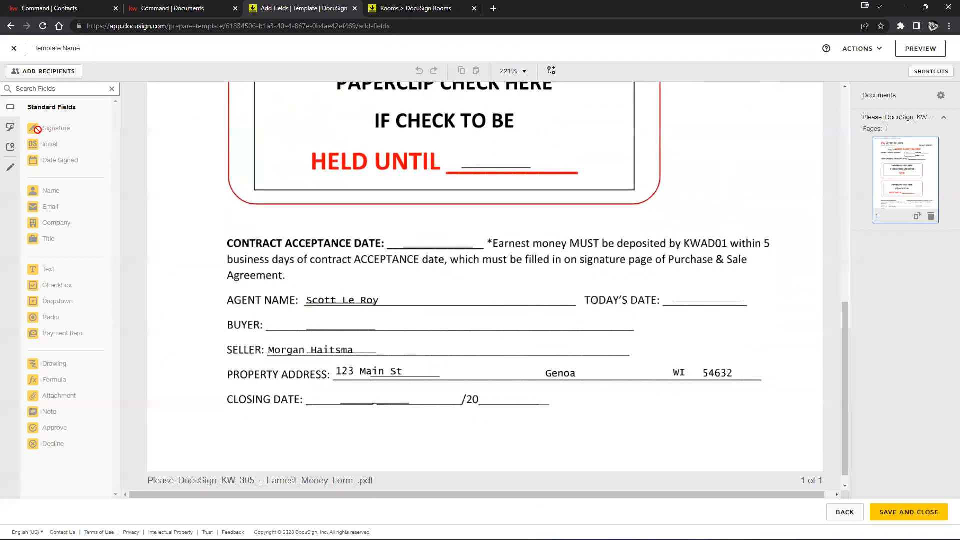
pyautogui.click(104, 87)
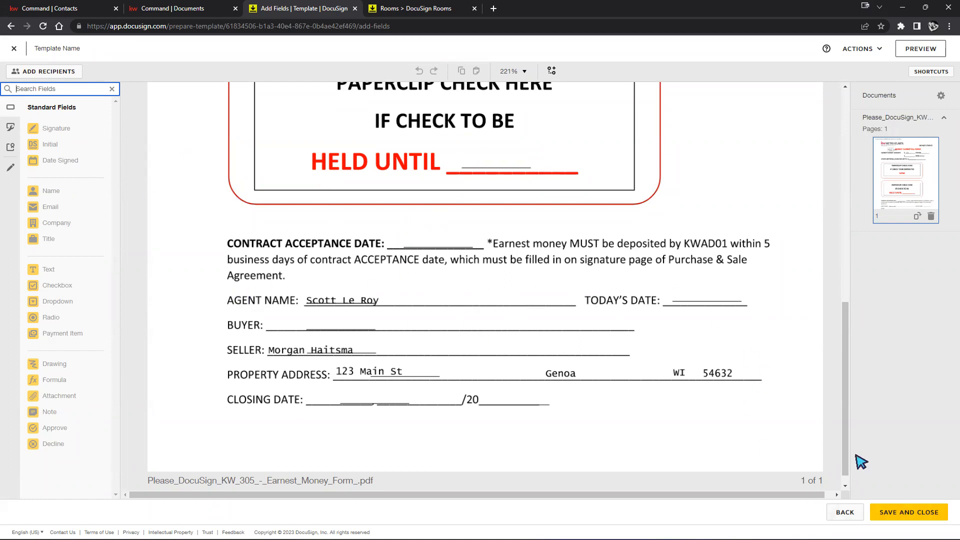
pyautogui.scroll(5, 774, 402)
pyautogui.scroll(3, 774, 402)
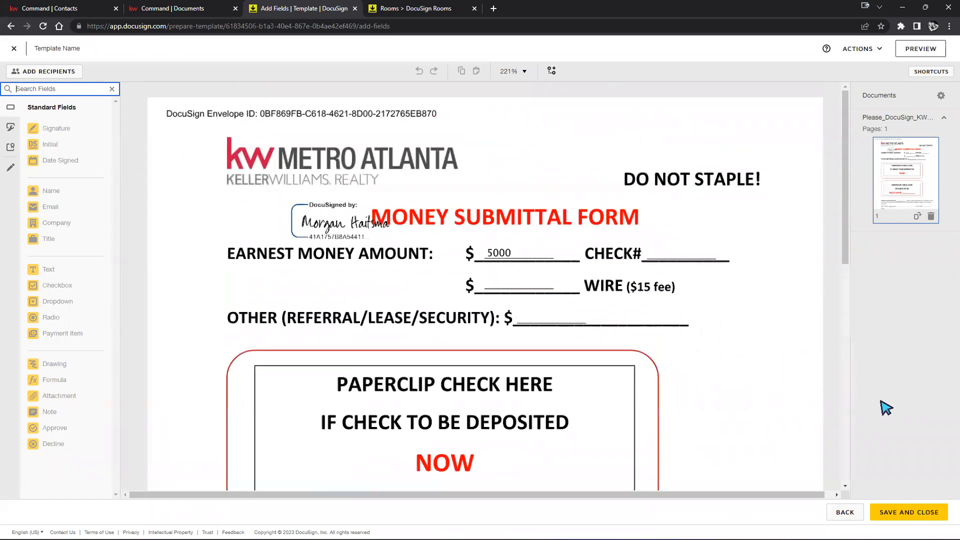
pyautogui.click(911, 521)
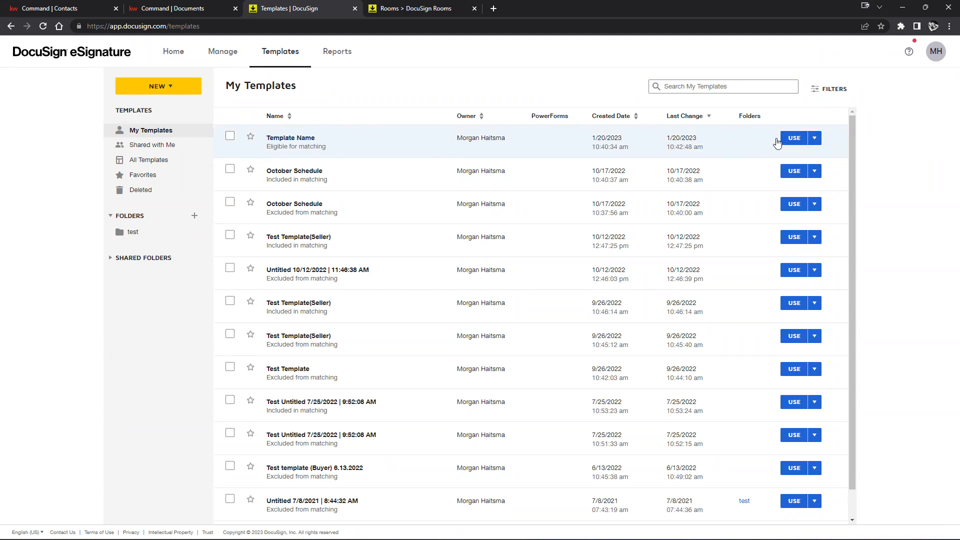
# Use Template Name for a new envelope, filling the signer from the suggested contact
pyautogui.click(792, 138)
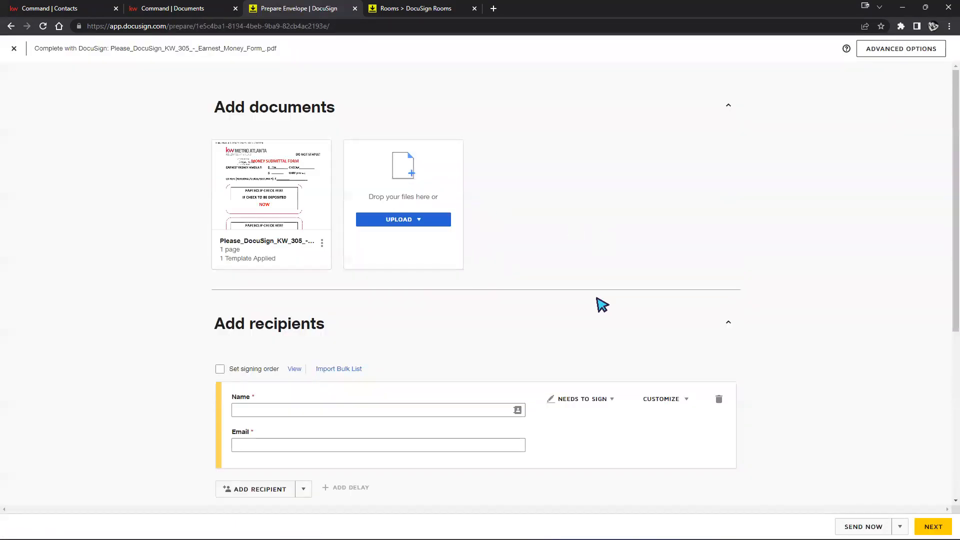
pyautogui.click(404, 414)
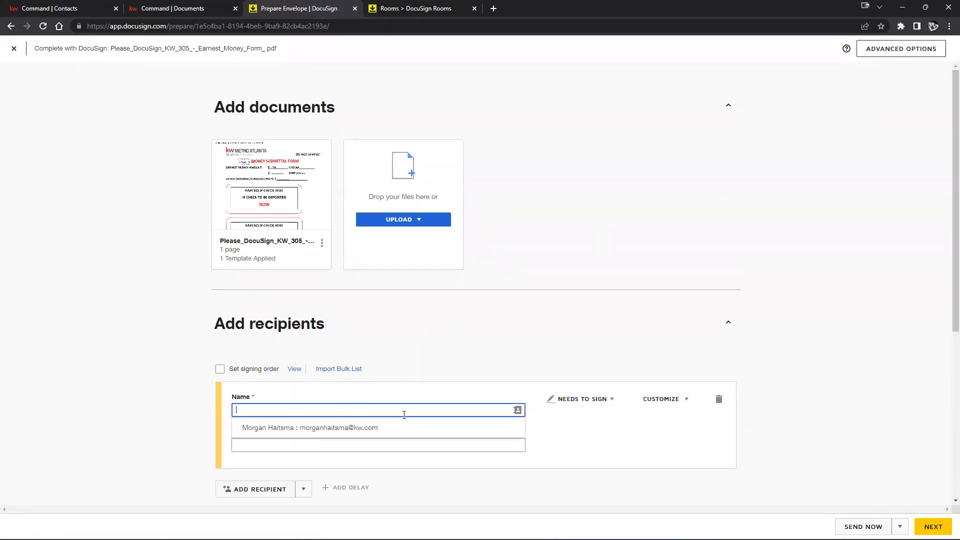
pyautogui.click(365, 426)
pyautogui.scroll(-3, 395, 380)
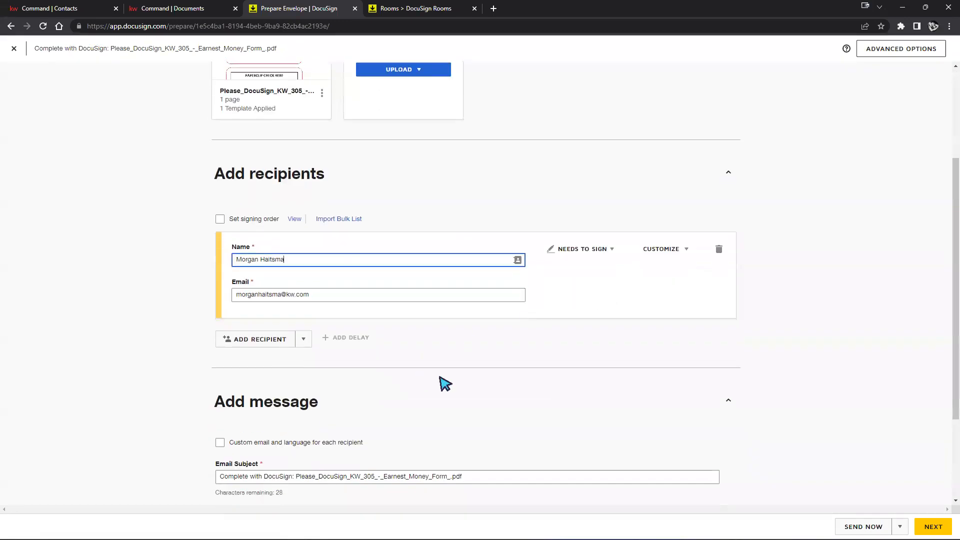
pyautogui.scroll(-3, 443, 385)
pyautogui.click(933, 526)
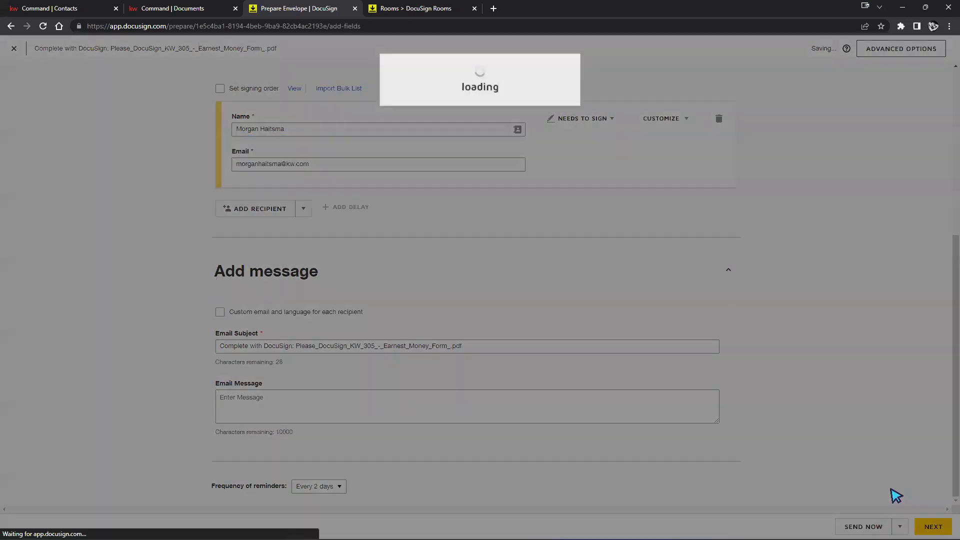
# Place and resize a Signature field on the WIRE line, then return to recipients
pyautogui.moveTo(52, 130)
pyautogui.mouseDown()
pyautogui.moveTo(558, 276)
pyautogui.moveTo(544, 305)
pyautogui.mouseUp()
pyautogui.scroll(-10, 765, 289)
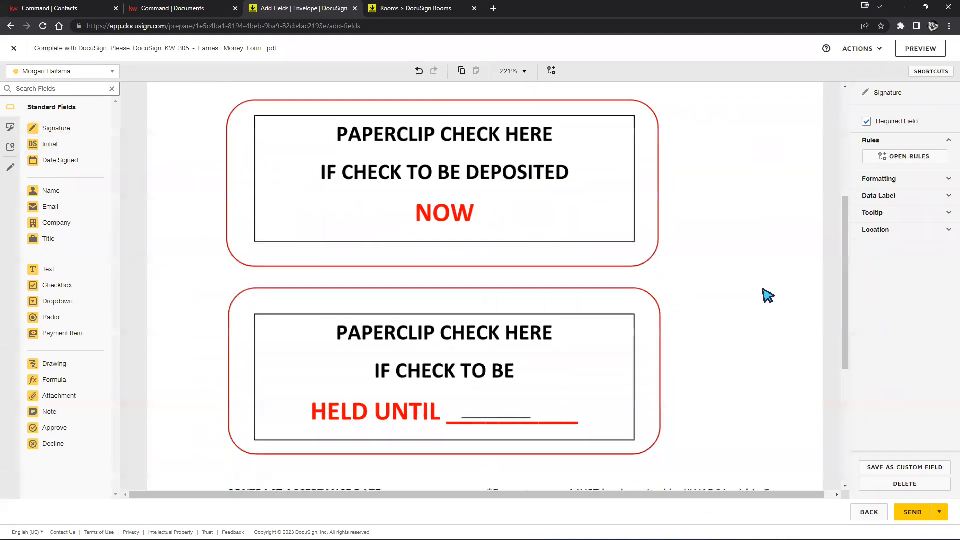
pyautogui.scroll(10, 759, 302)
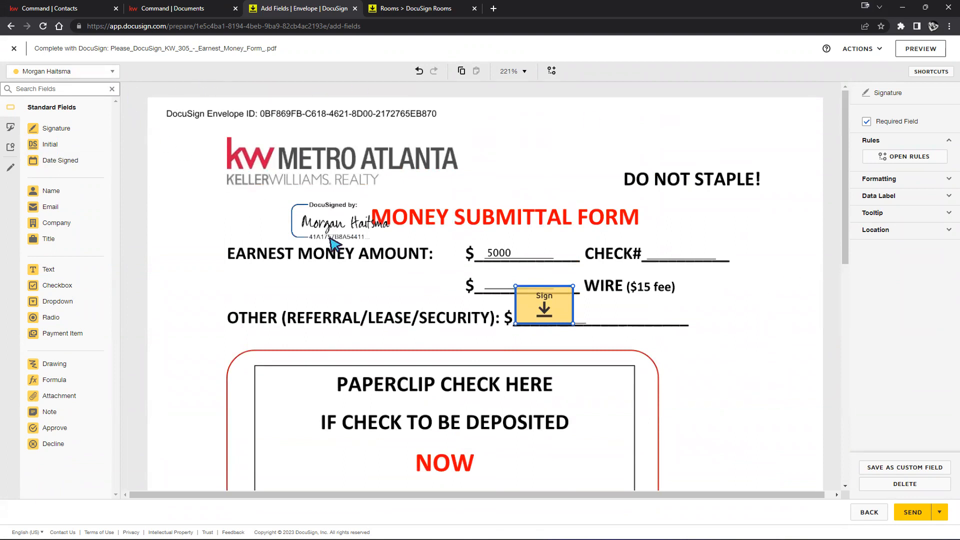
pyautogui.moveTo(574, 286); pyautogui.dragTo(562, 293)
pyautogui.click(729, 286)
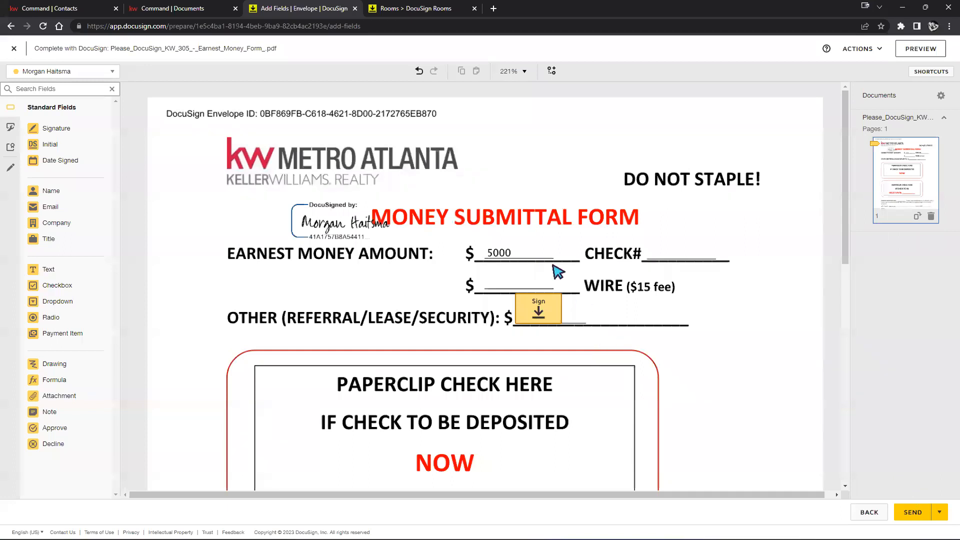
pyautogui.moveTo(525, 317)
pyautogui.mouseDown()
pyautogui.moveTo(521, 298)
pyautogui.moveTo(528, 317)
pyautogui.mouseUp()
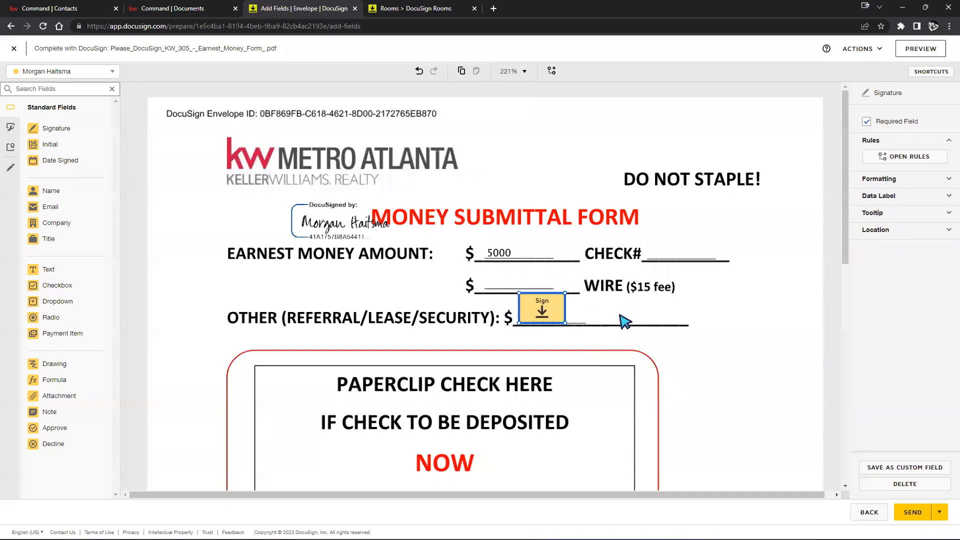
pyautogui.click(869, 513)
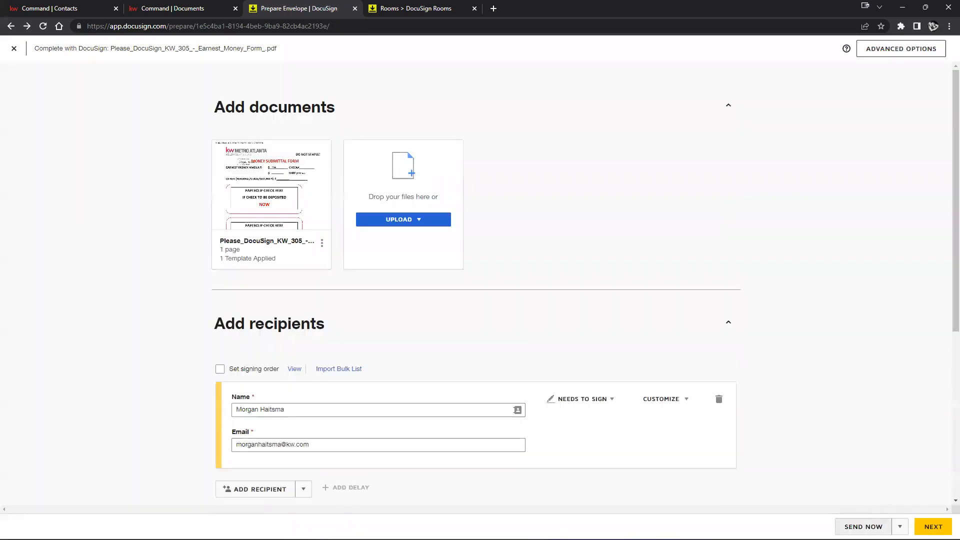
# Discard the draft envelope, return to My Templates, and open Template Name's action menu
pyautogui.click(14, 49)
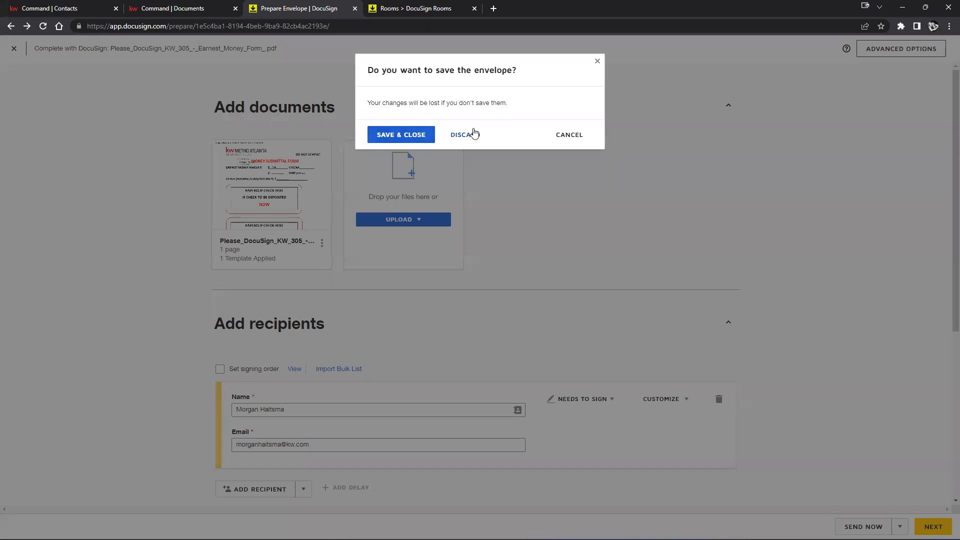
pyautogui.click(467, 135)
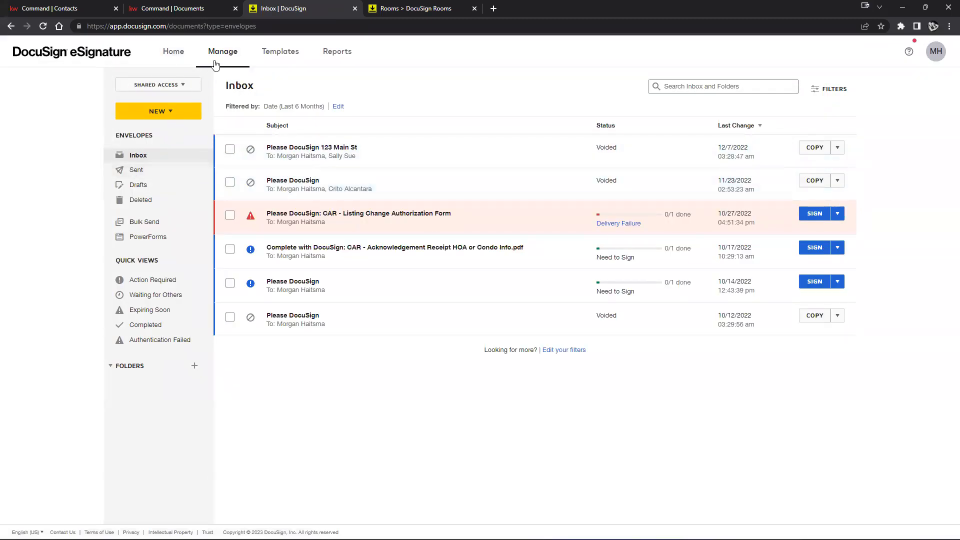
pyautogui.click(293, 58)
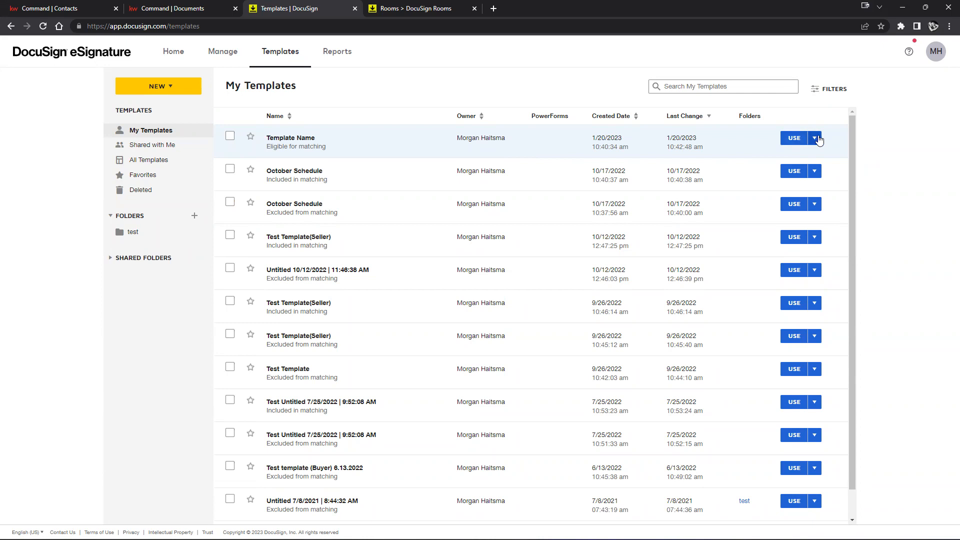
pyautogui.click(815, 139)
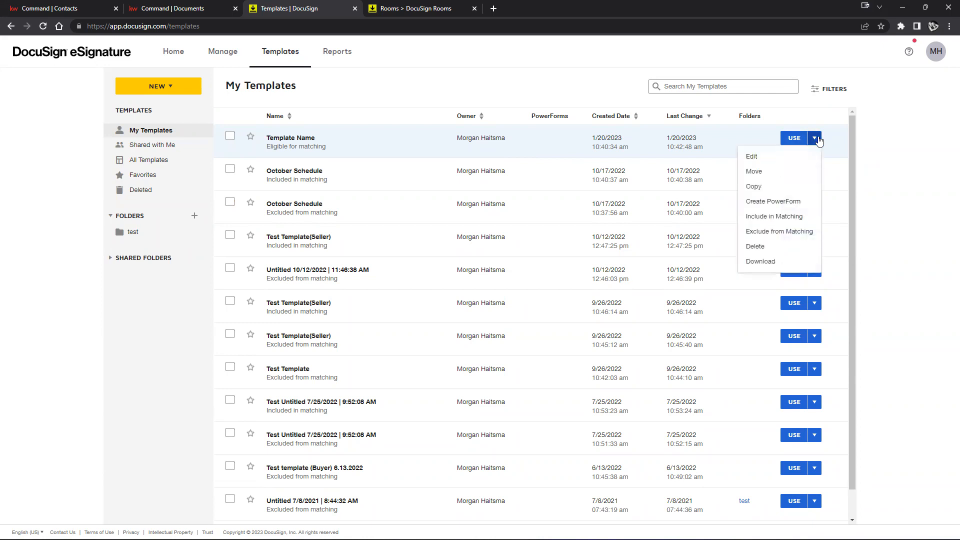
# Download Template Name as a DocuSignTemplate zip file
pyautogui.click(770, 263)
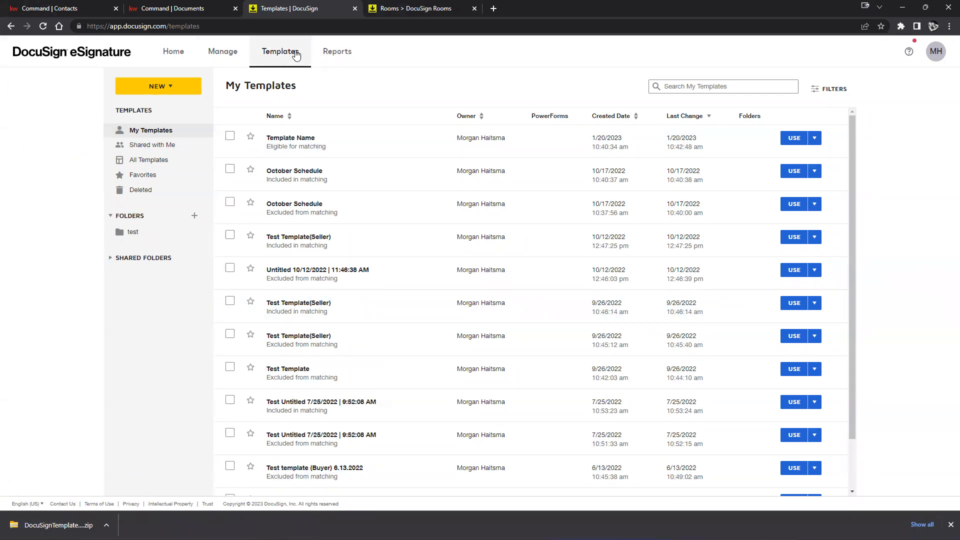
pyautogui.click(160, 87)
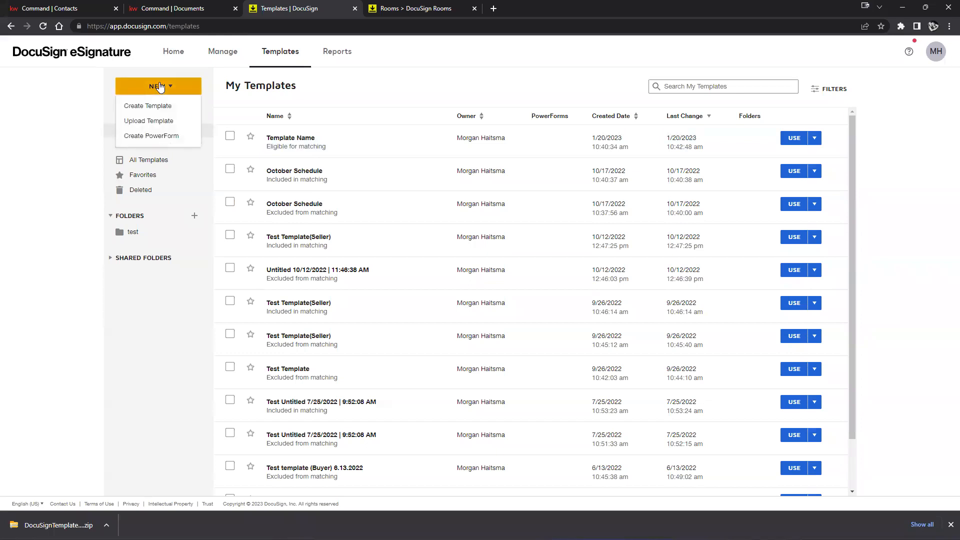
# Upload the DocuSignTemplates zip from Downloads to add a second Template Name template
pyautogui.click(158, 121)
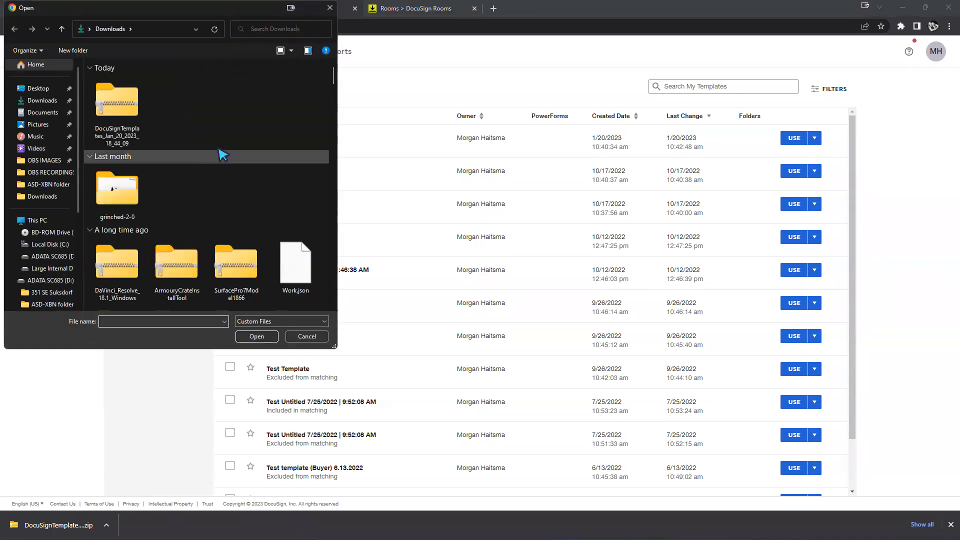
pyautogui.click(136, 120)
pyautogui.click(254, 336)
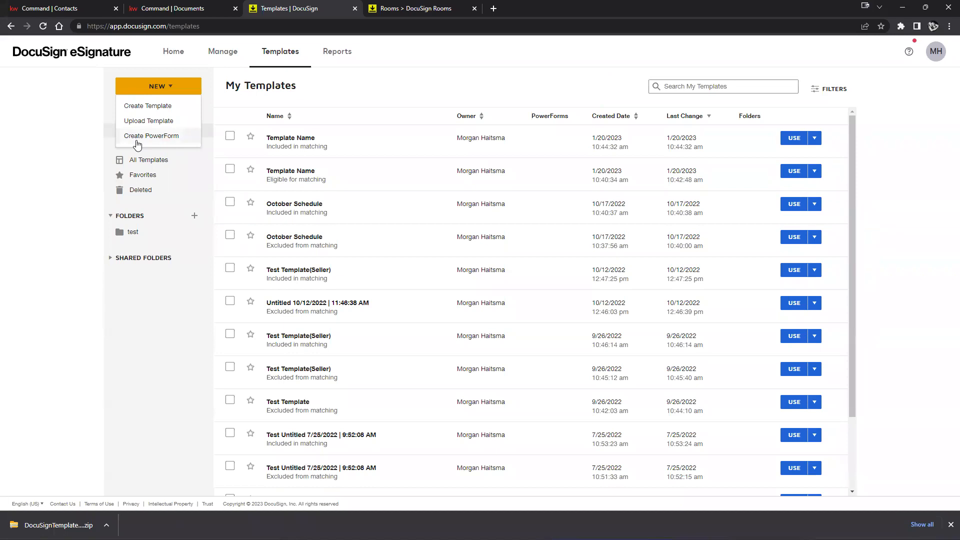
pyautogui.click(177, 137)
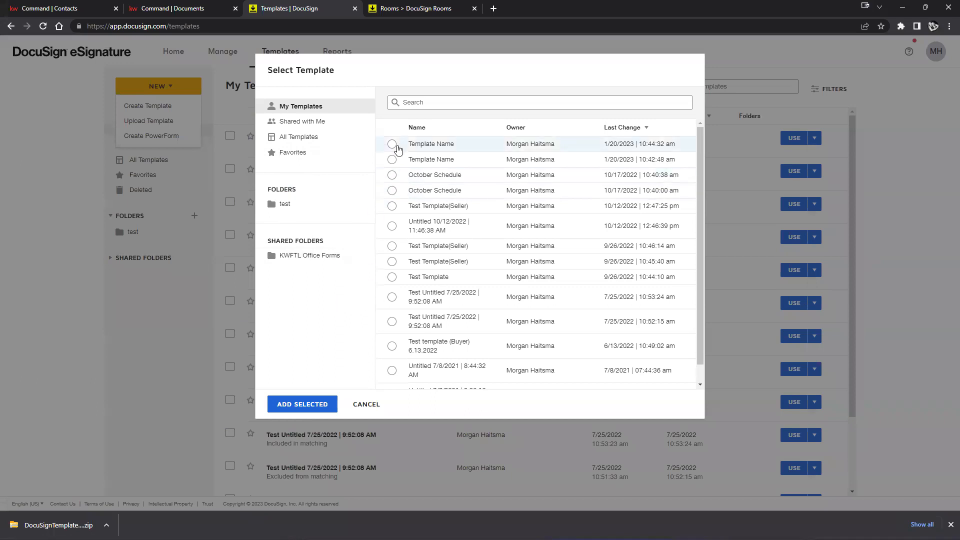
# Try basing the PowerForm on the Template Name, Untitled 10/12/2022 and Test Template templates
pyautogui.click(392, 144)
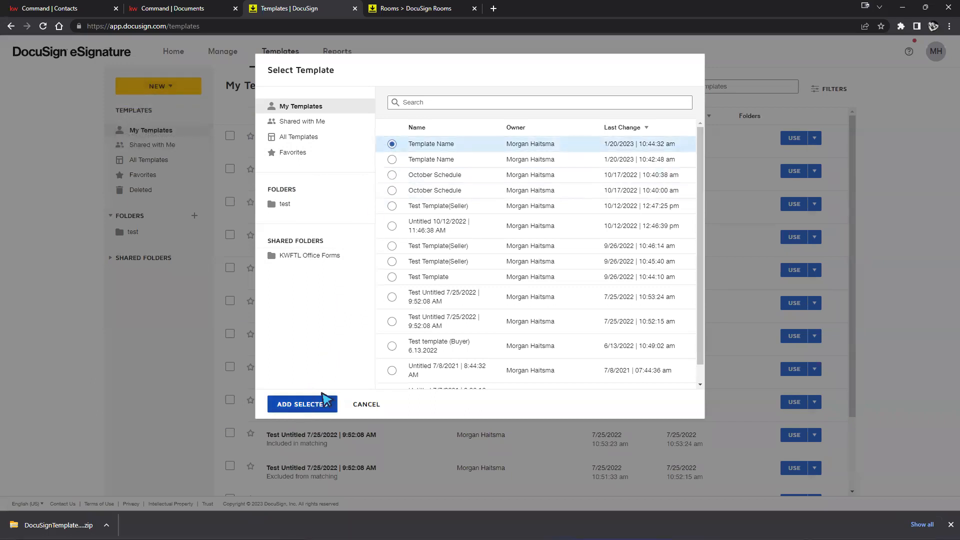
pyautogui.click(325, 401)
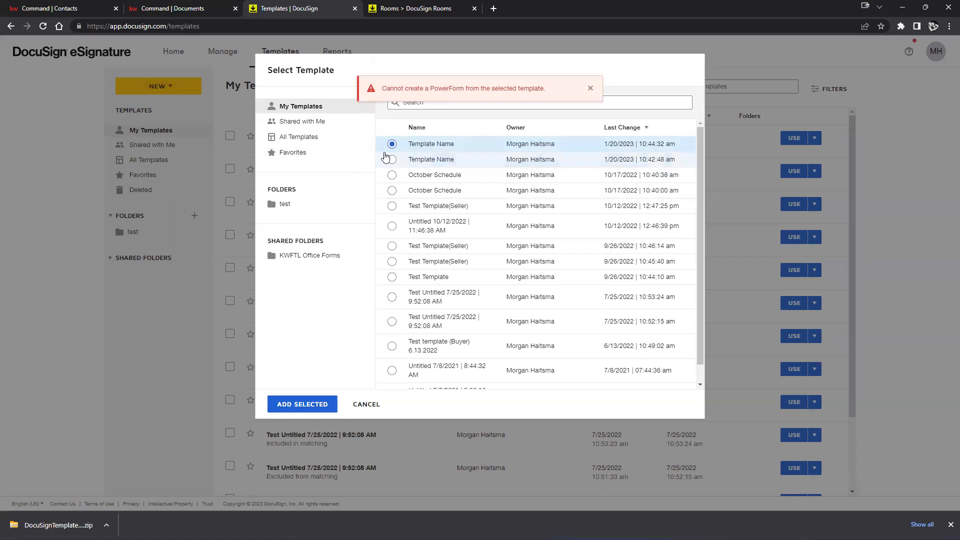
pyautogui.click(389, 159)
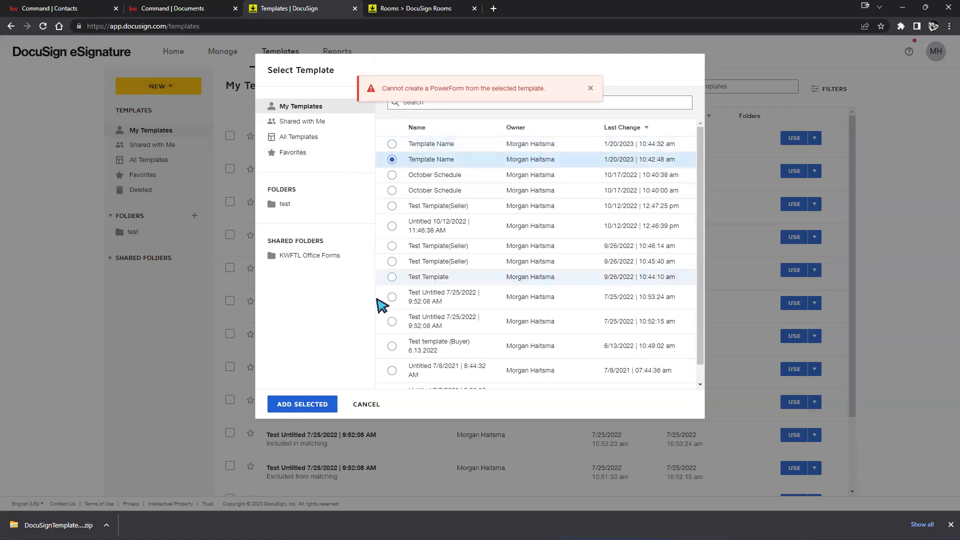
pyautogui.click(392, 226)
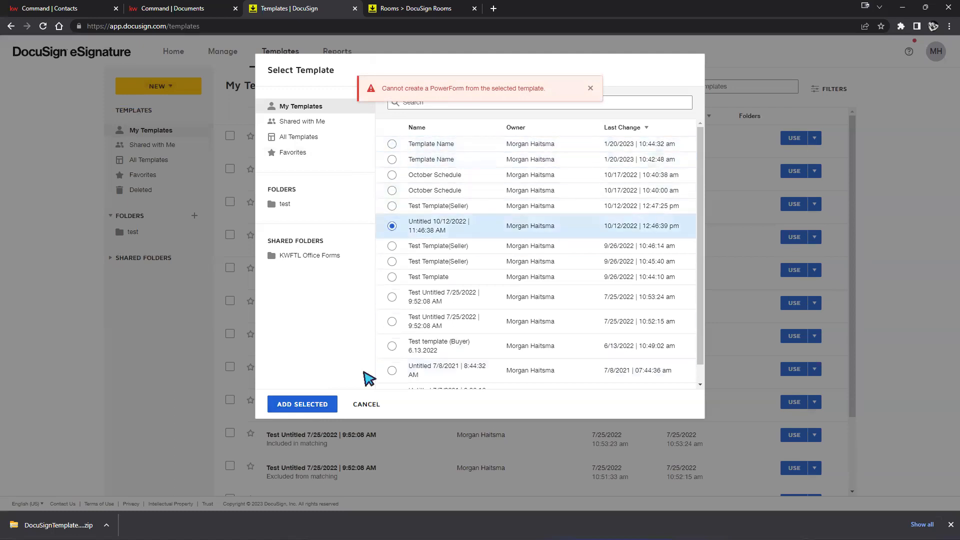
pyautogui.click(306, 408)
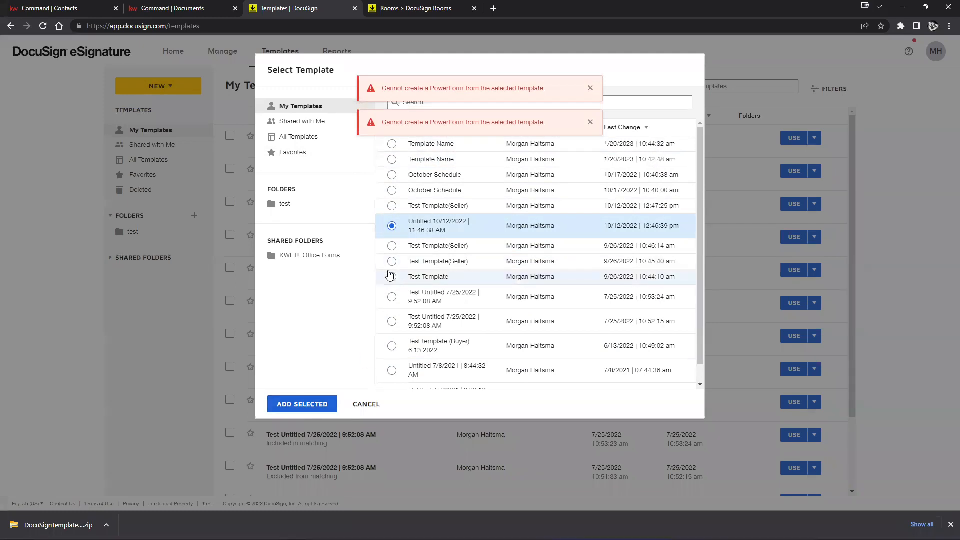
pyautogui.click(391, 276)
pyautogui.click(324, 400)
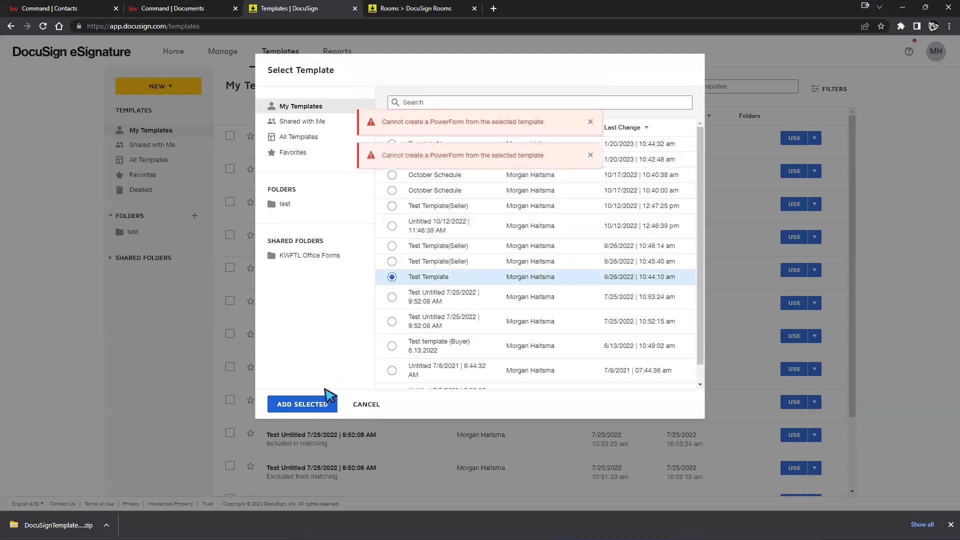
# Dismiss the errors and add KWFTL Title Alliance ABA Disclosure BuyerSeller from the shared KWFTL Office Forms folder
pyautogui.click(311, 256)
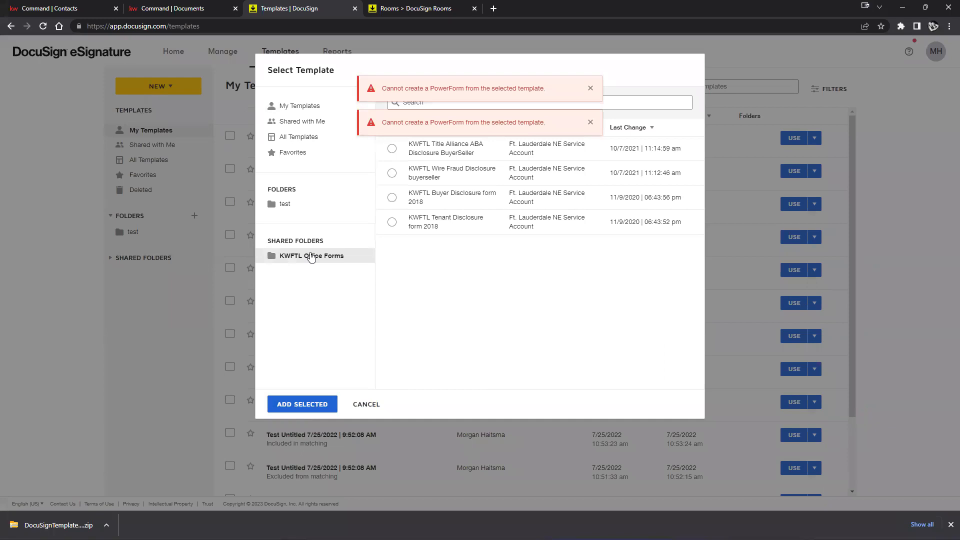
pyautogui.click(590, 88)
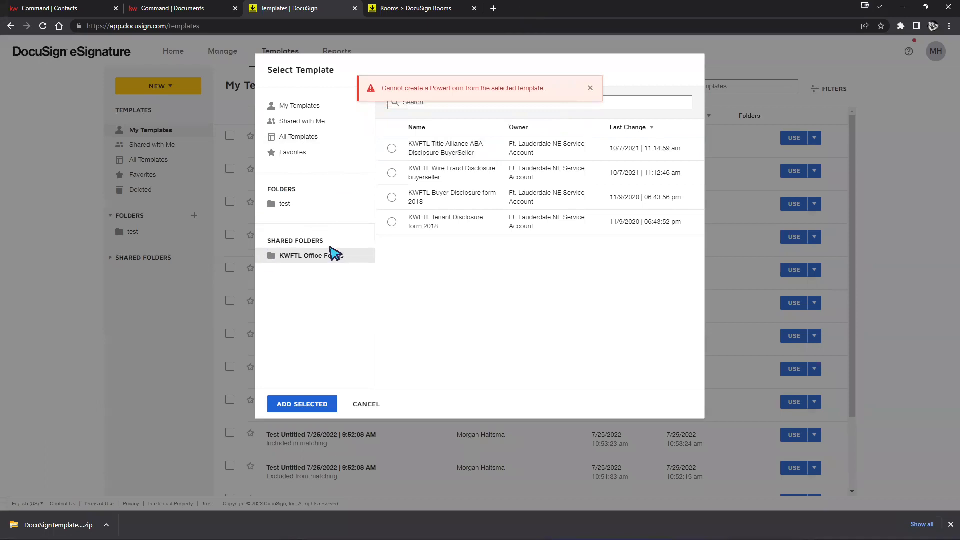
pyautogui.click(591, 88)
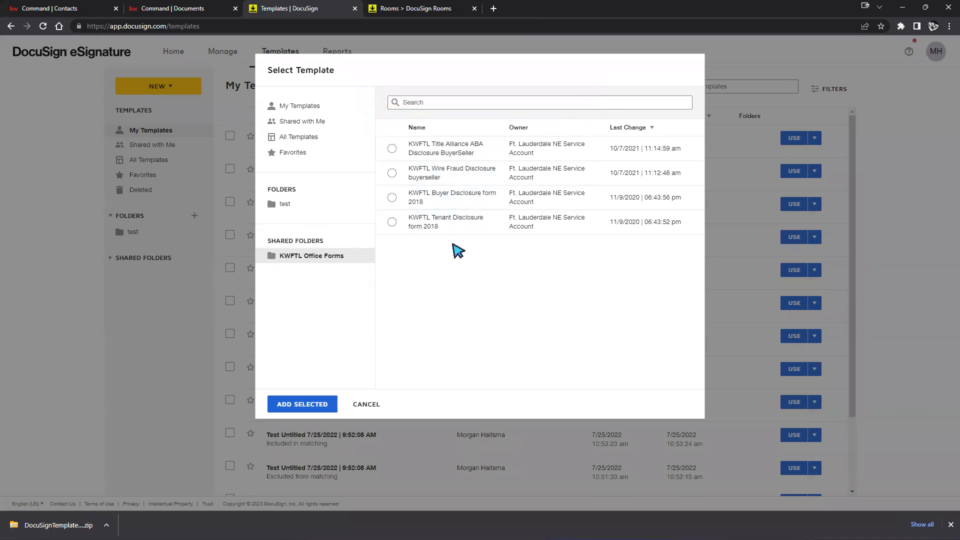
pyautogui.click(392, 150)
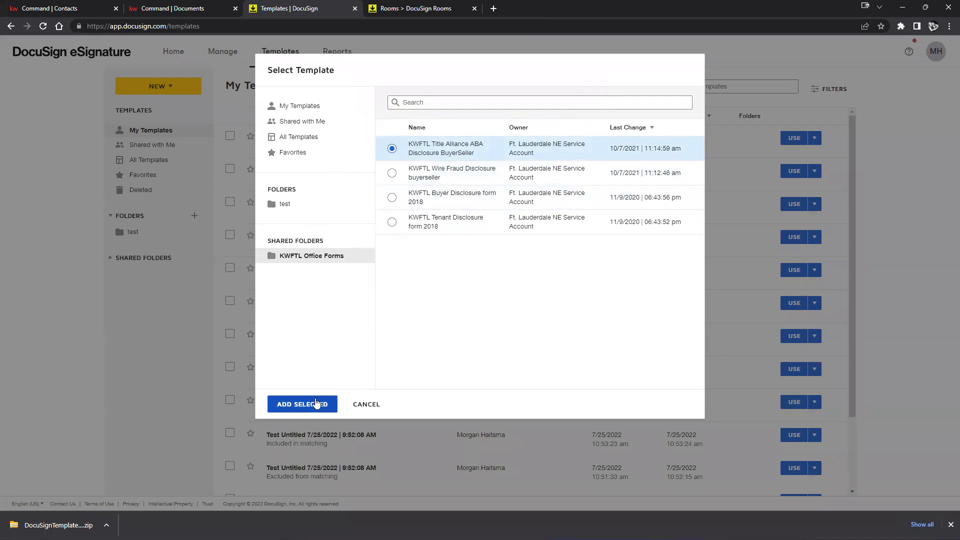
pyautogui.click(316, 403)
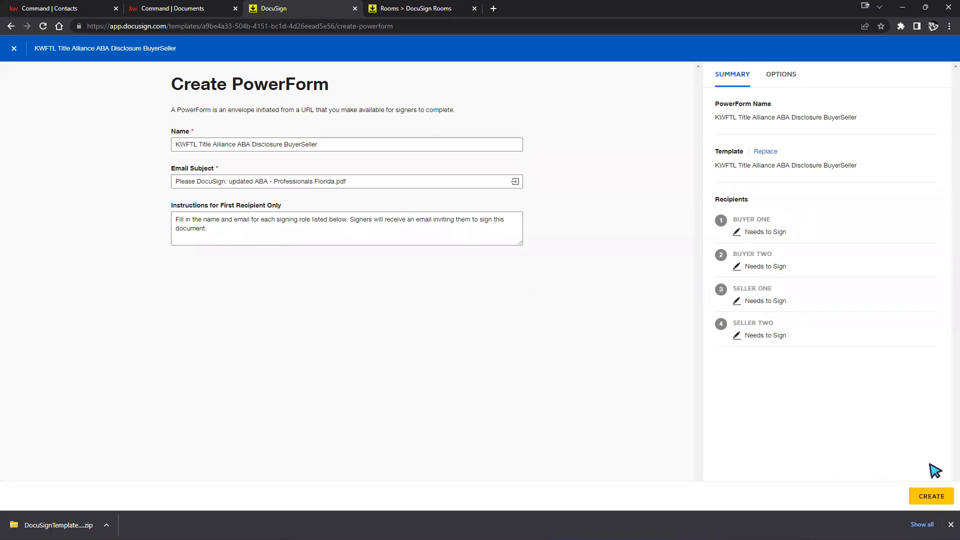
# Create the KWFTL Title Alliance ABA Disclosure BuyerSeller PowerForm and copy its signing URL
pyautogui.click(919, 499)
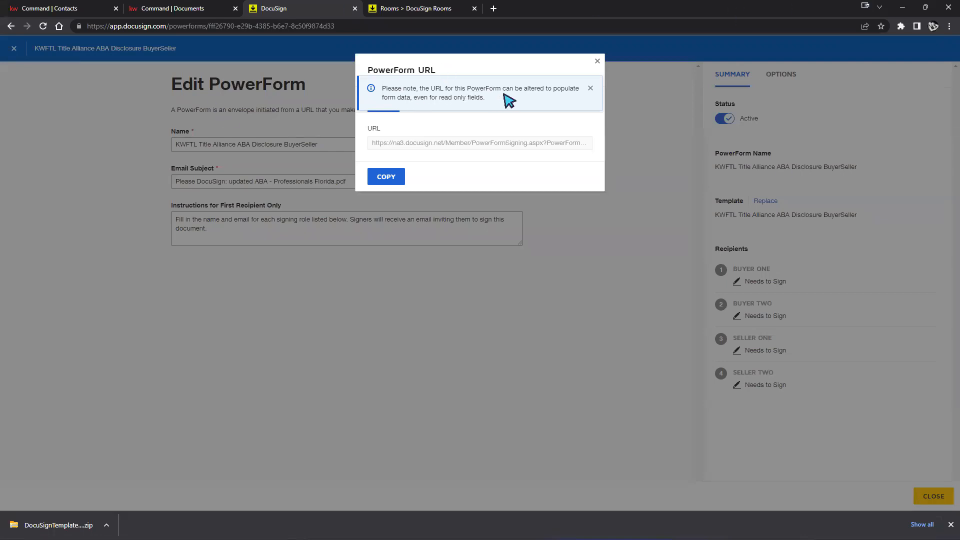
pyautogui.tripleClick(424, 143)
pyautogui.rightClick(424, 144)
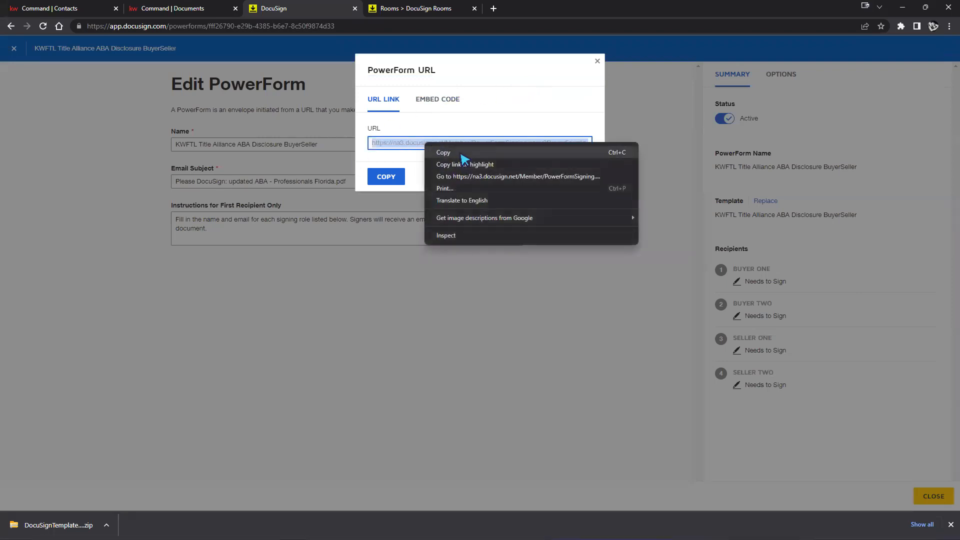
pyautogui.click(459, 152)
# Paste the copied PowerForm URL into a new browser tab and load it
pyautogui.click(494, 9)
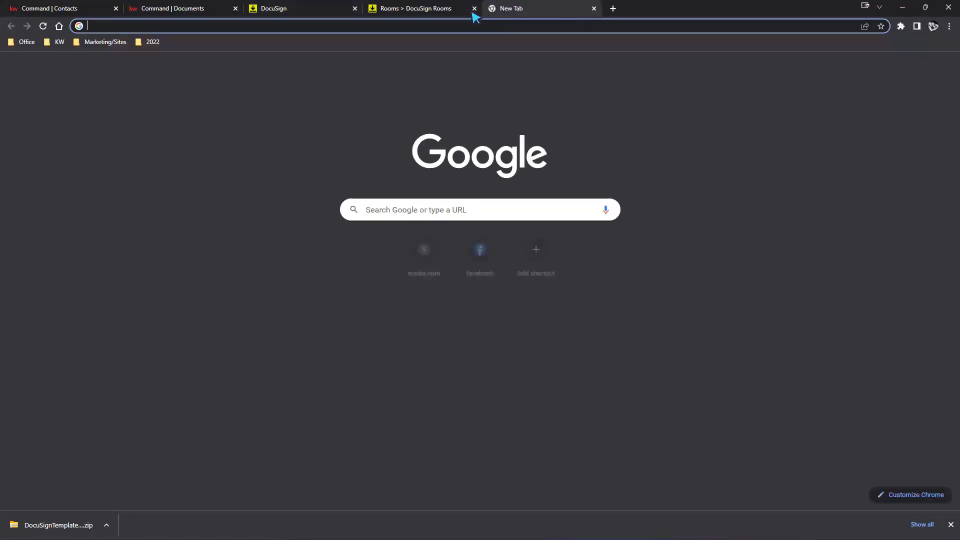
pyautogui.rightClick(455, 26)
pyautogui.click(481, 101)
pyautogui.hotkey('ctrl', 'v')
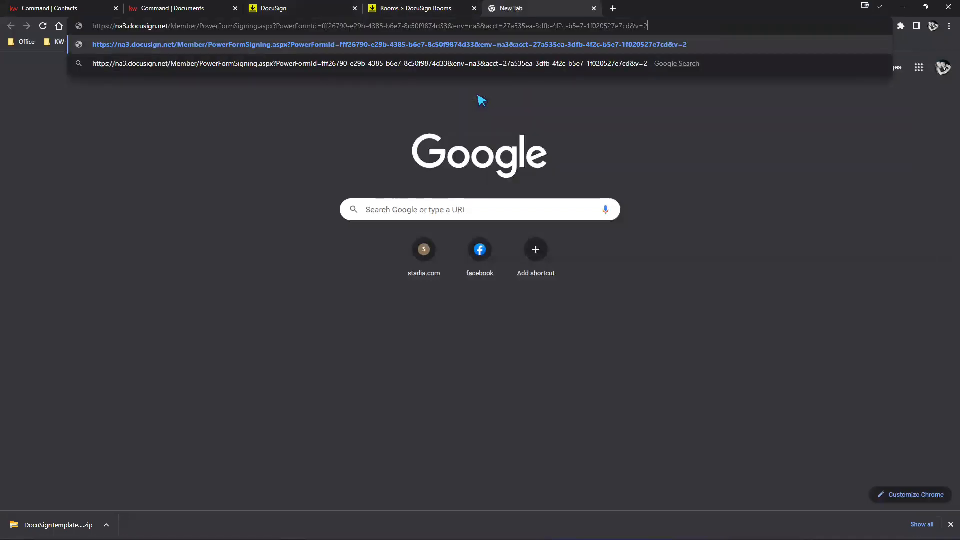
pyautogui.press('Return')
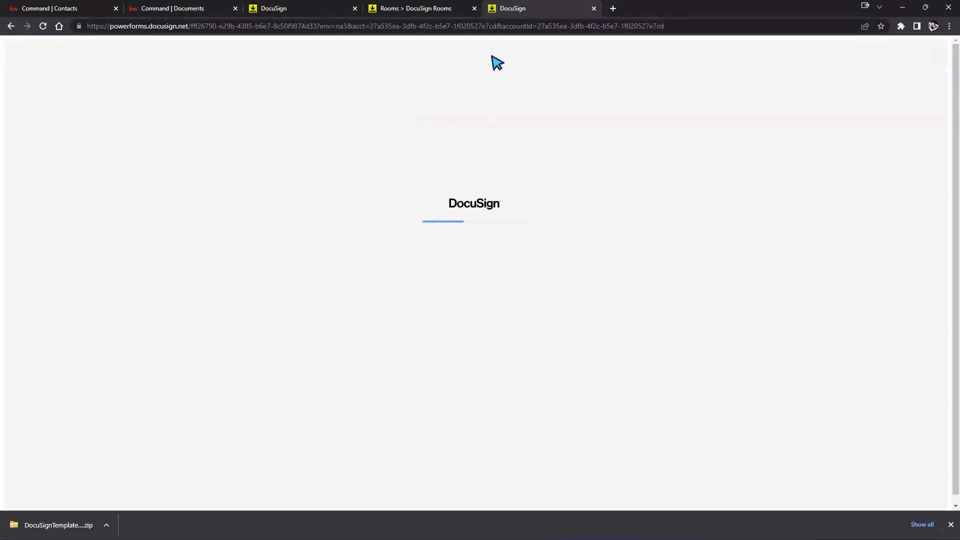
# Look over the Buyer and Seller signer page, then close the PowerForm preview
pyautogui.scroll(-5, 655, 293)
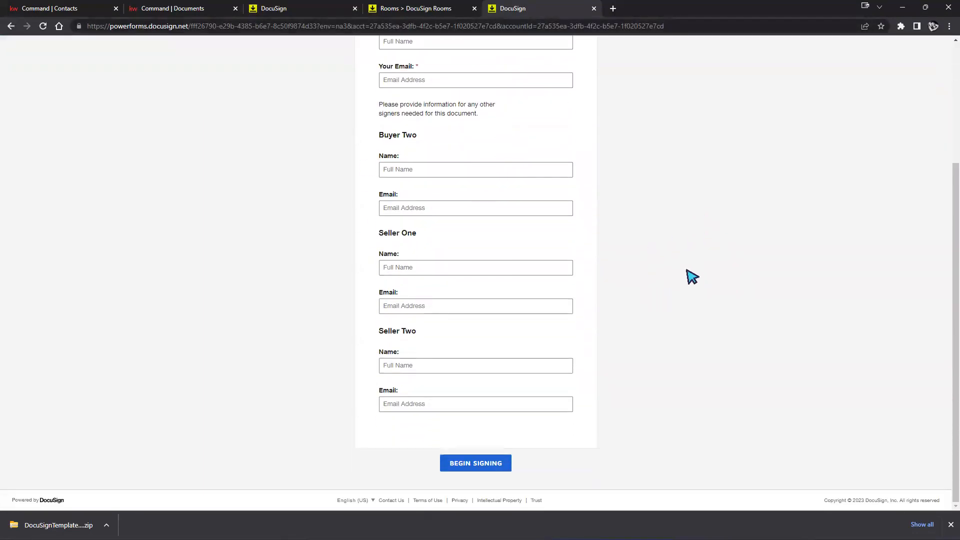
pyautogui.scroll(4, 690, 274)
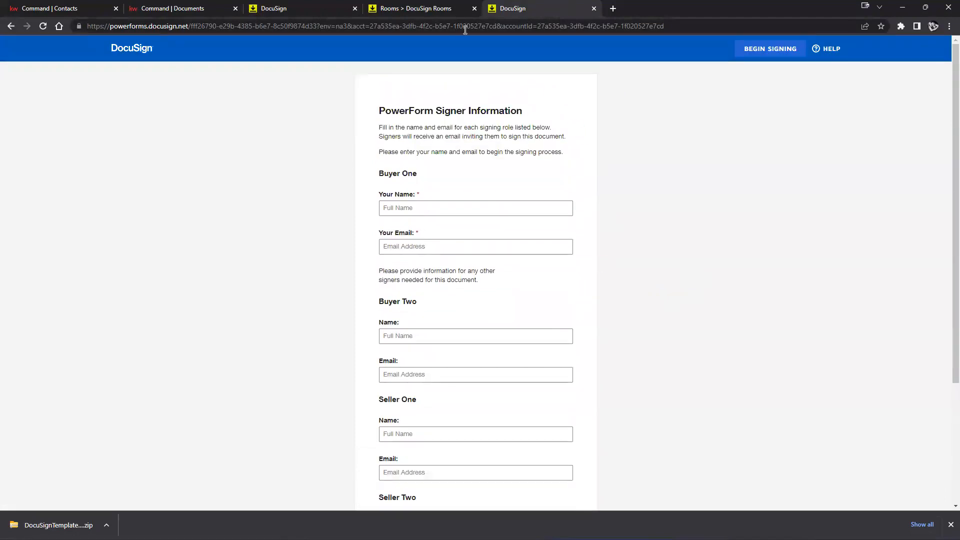
pyautogui.click(443, 16)
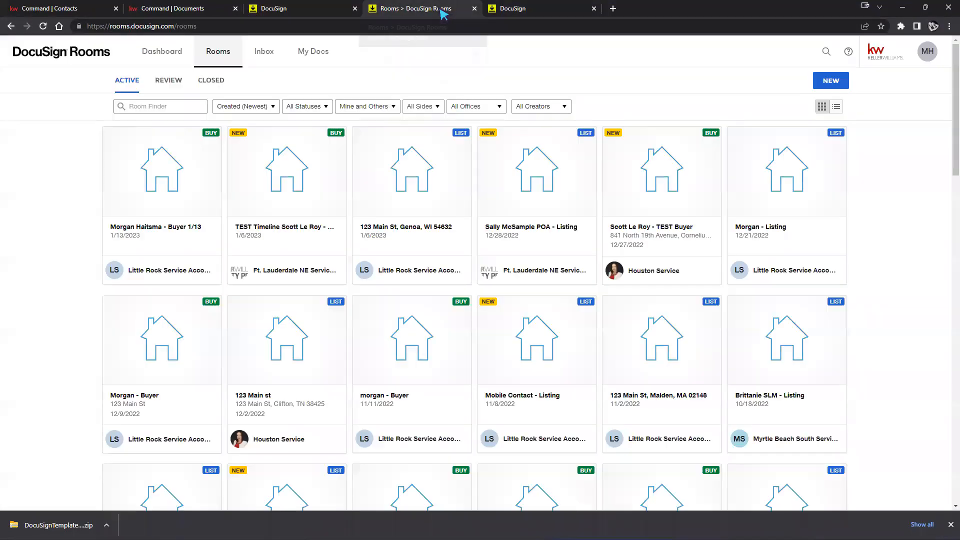
pyautogui.click(490, 12)
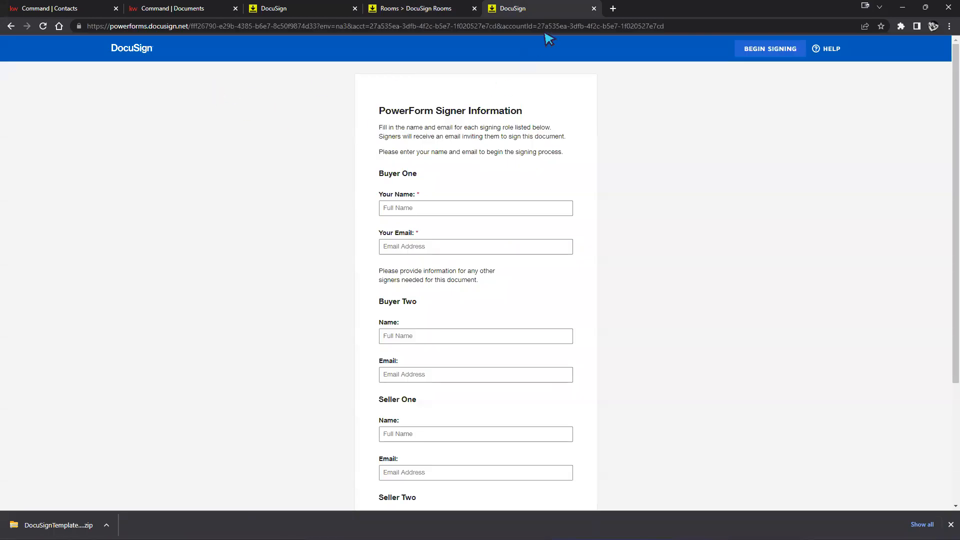
pyautogui.click(593, 8)
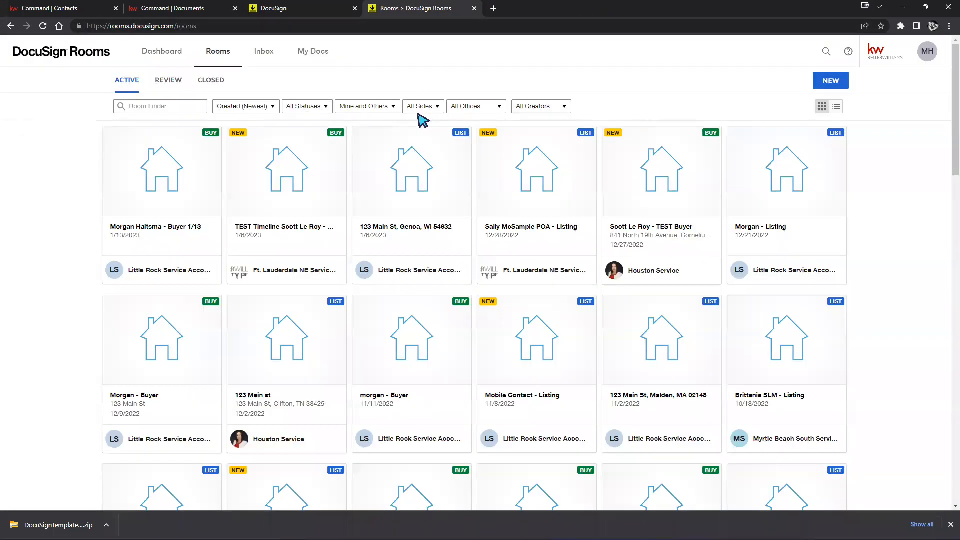
# Dismiss the PowerForm URL box and close the finished PowerForm
pyautogui.click(288, 8)
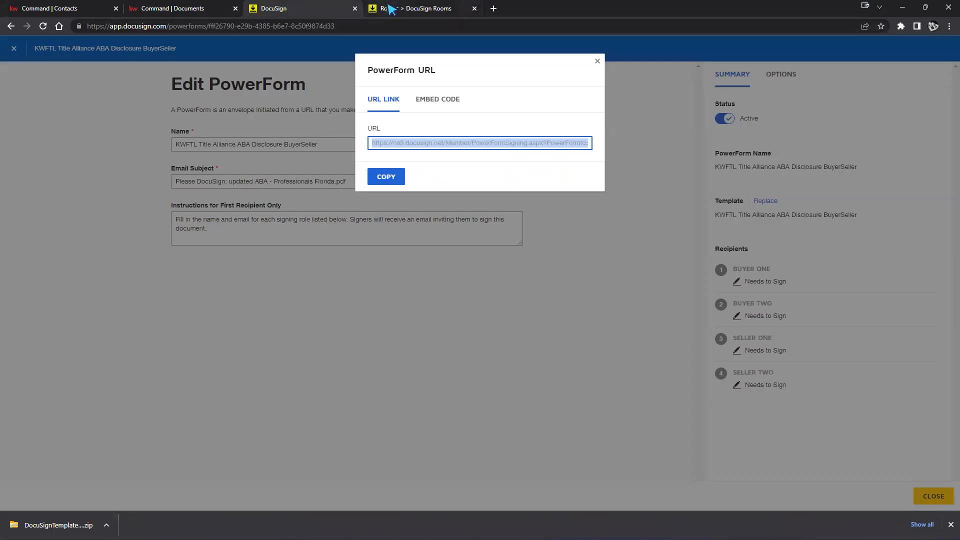
pyautogui.click(556, 340)
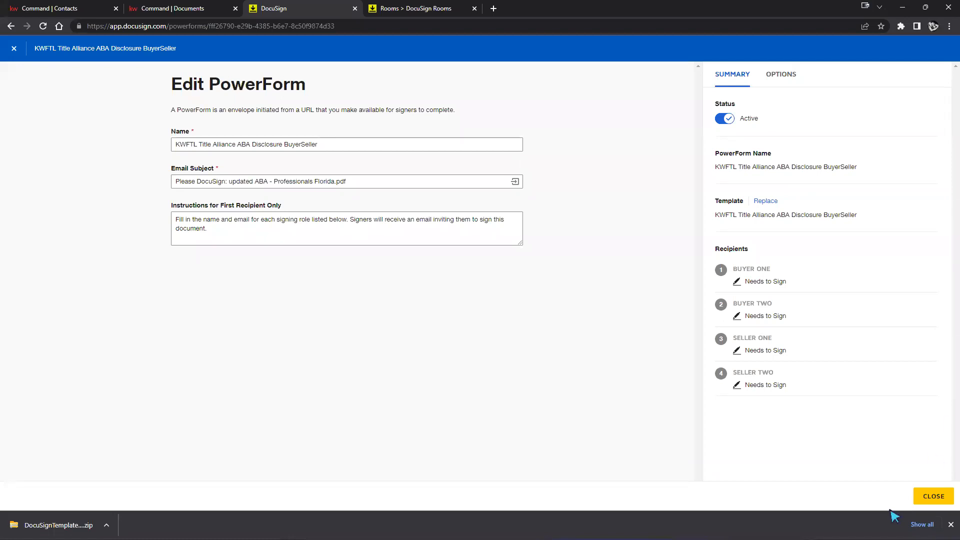
pyautogui.click(930, 500)
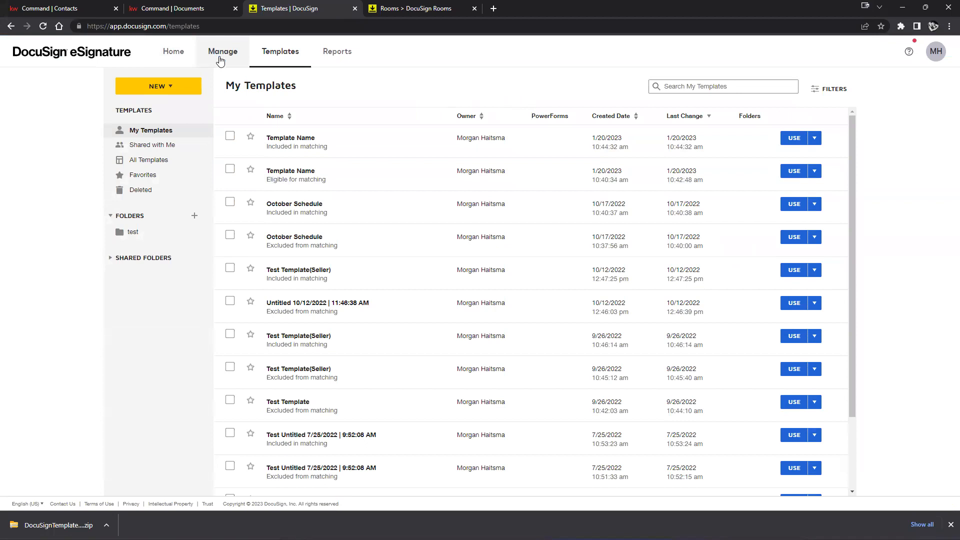
# Review the Manage inbox, then close the eSignature and Rooms tabs
pyautogui.click(226, 56)
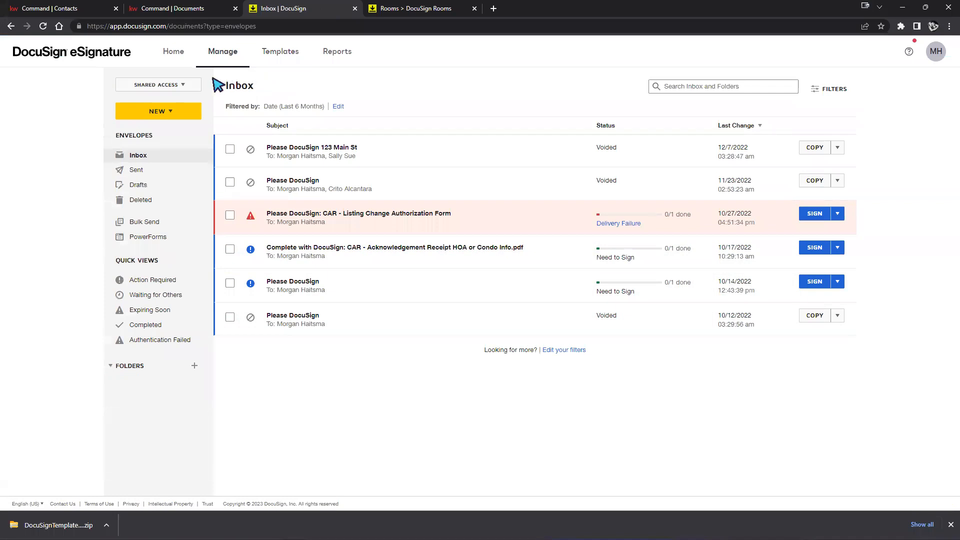
pyautogui.click(355, 9)
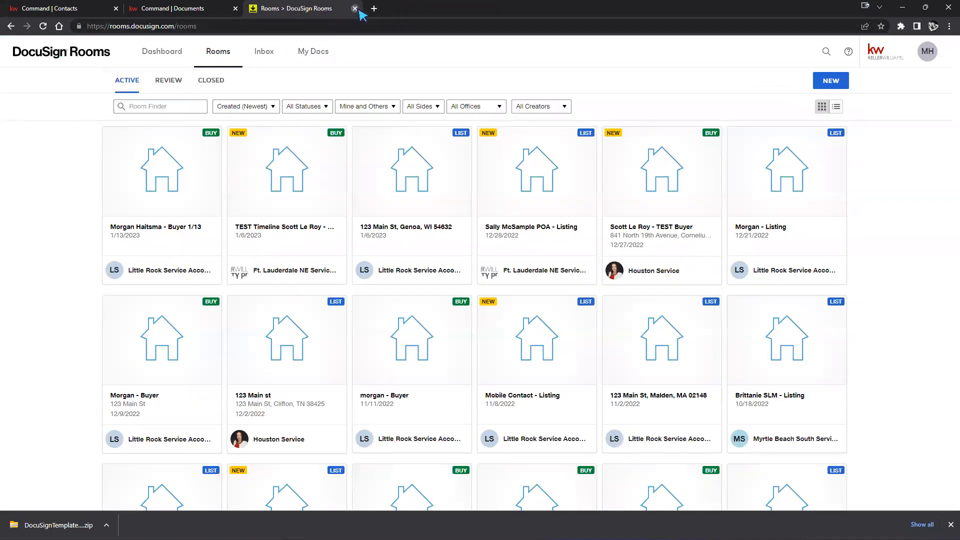
pyautogui.click(356, 9)
# Open the 123 Main St room and scroll through the members on its People tab
pyautogui.click(855, 108)
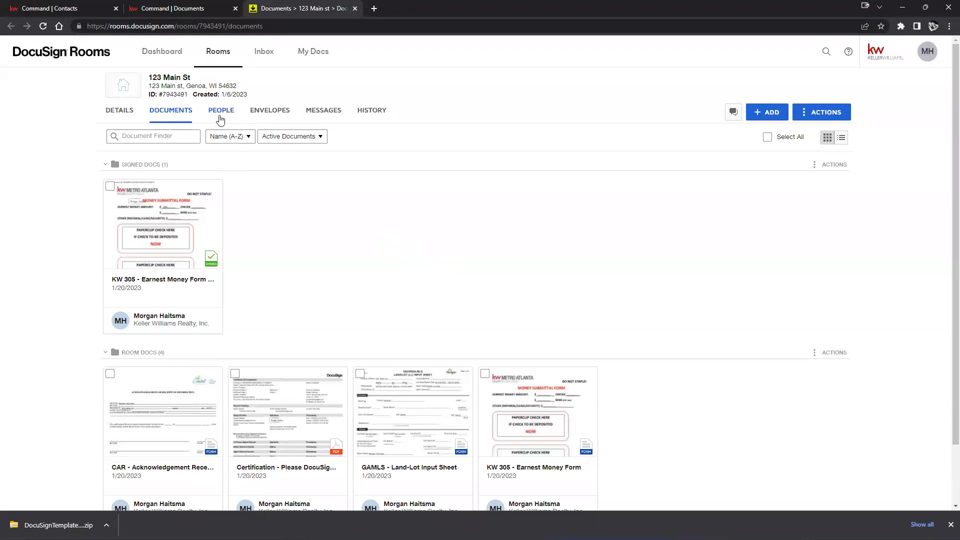
pyautogui.click(220, 120)
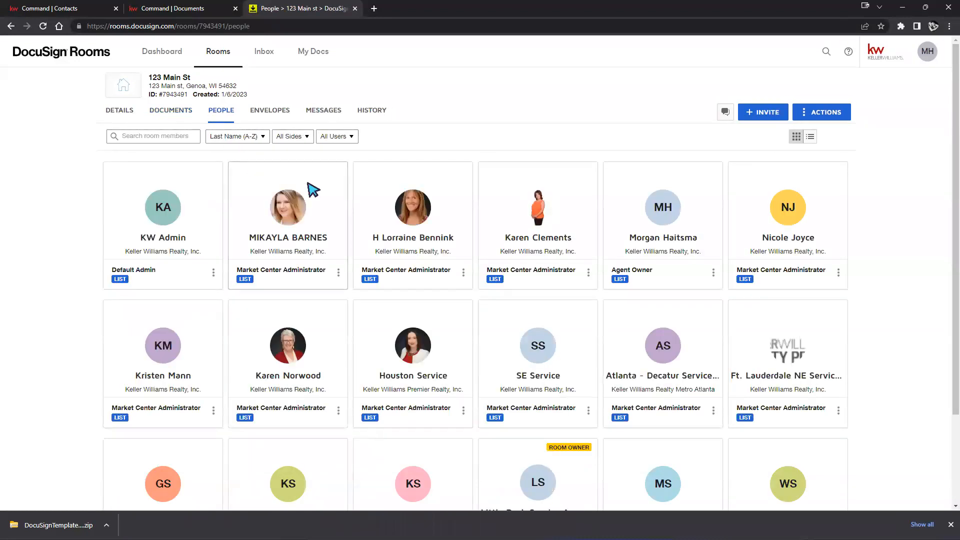
pyautogui.scroll(-3, 505, 188)
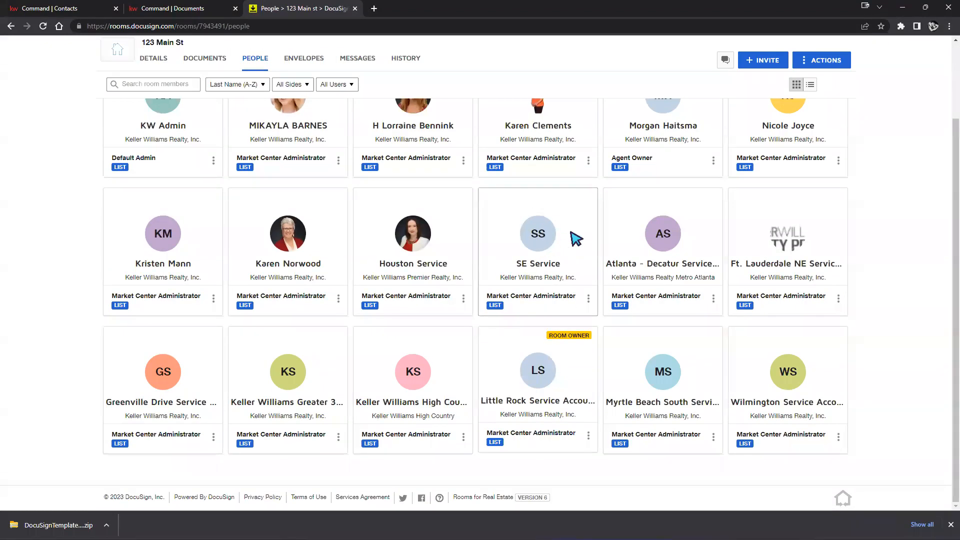
pyautogui.scroll(3, 595, 245)
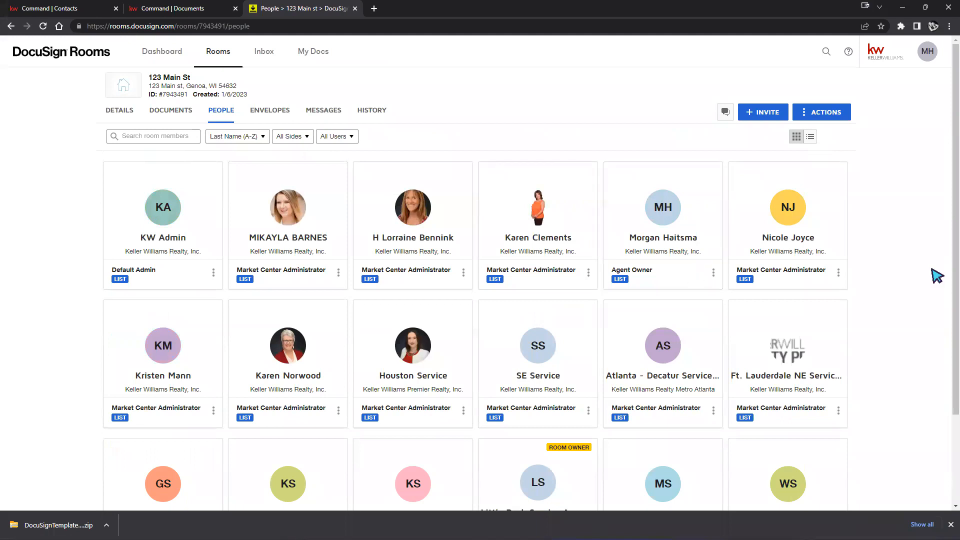
pyautogui.scroll(-3, 871, 375)
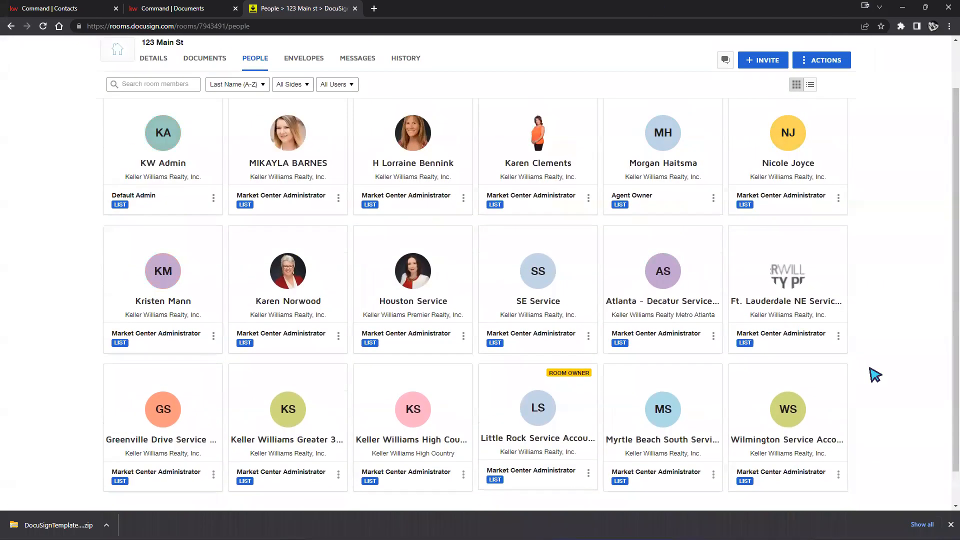
pyautogui.scroll(3, 860, 345)
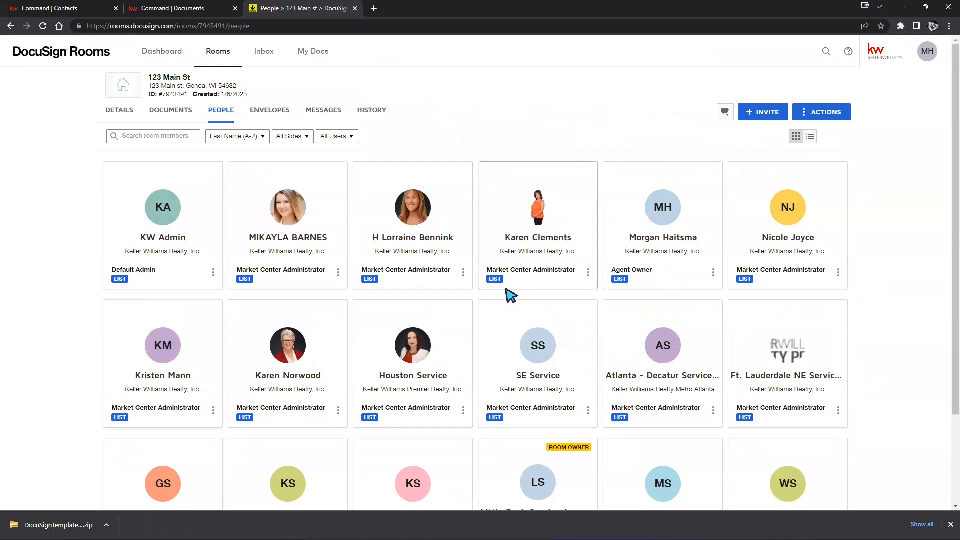
pyautogui.scroll(-3, 649, 390)
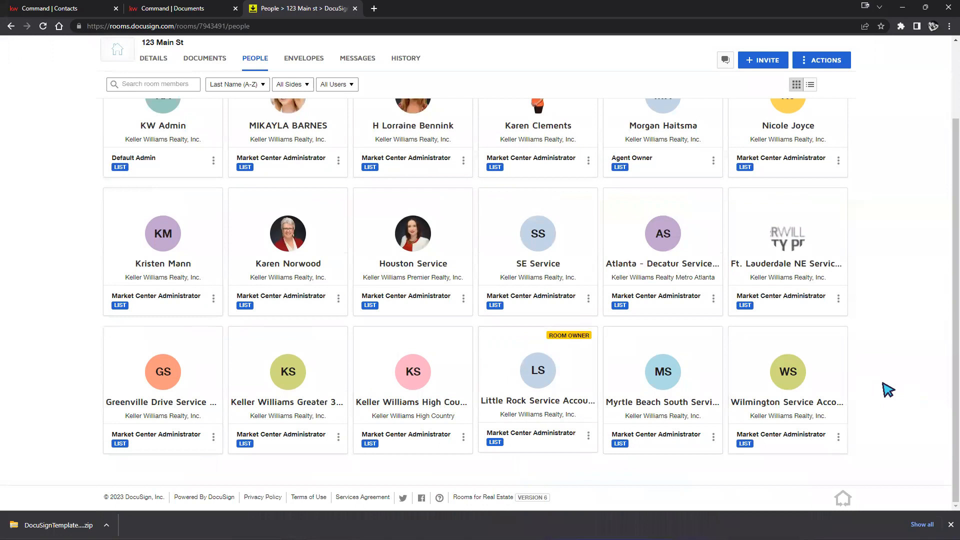
pyautogui.scroll(3, 888, 390)
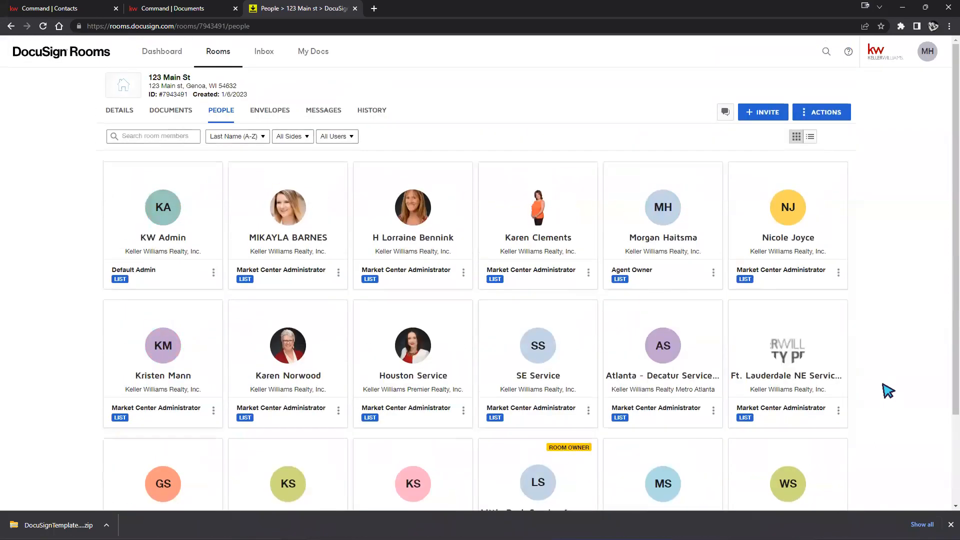
pyautogui.scroll(-3, 888, 391)
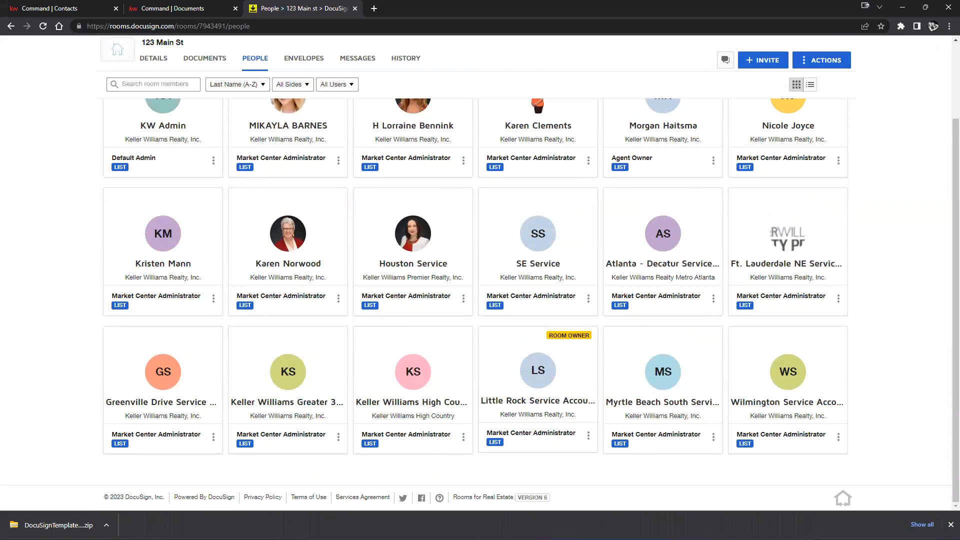
# Close the Chrome download bar and review the room's member list and roles again
pyautogui.click(951, 524)
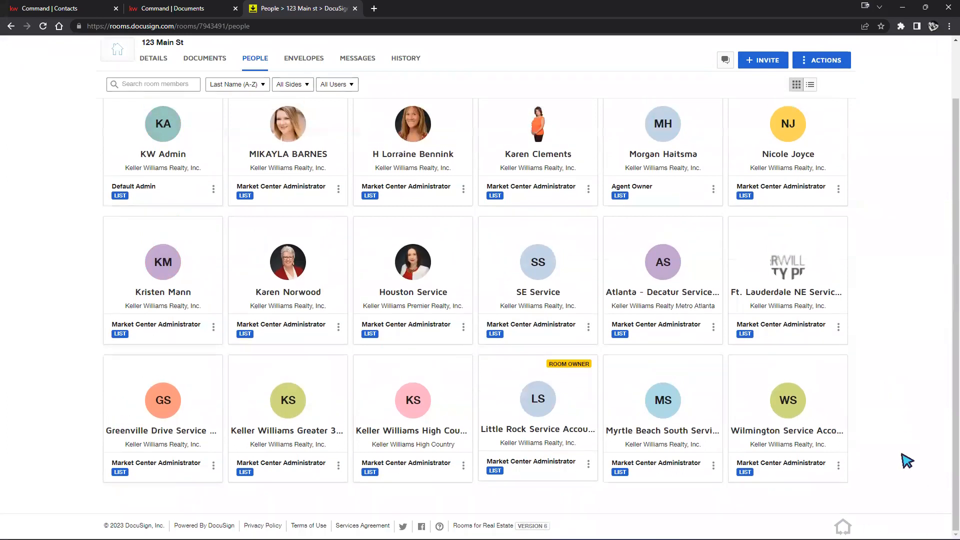
pyautogui.scroll(3, 925, 397)
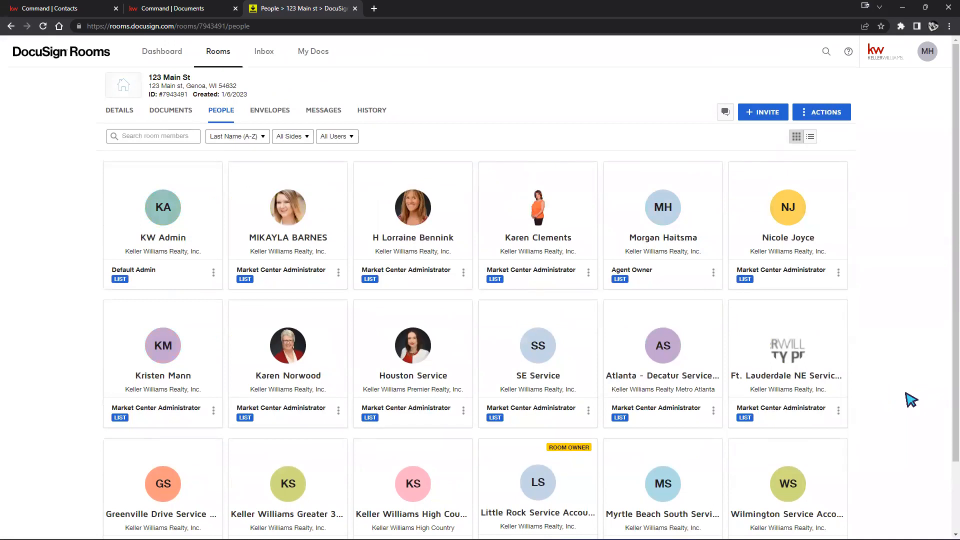
pyautogui.scroll(-3, 910, 400)
pyautogui.scroll(3, 904, 406)
pyautogui.scroll(-3, 900, 403)
pyautogui.scroll(1, 899, 366)
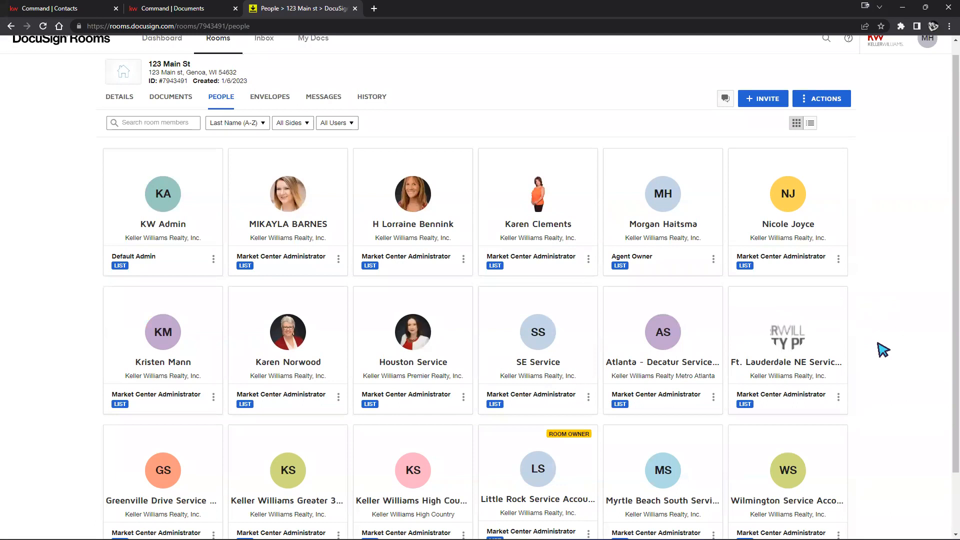
pyautogui.click(762, 106)
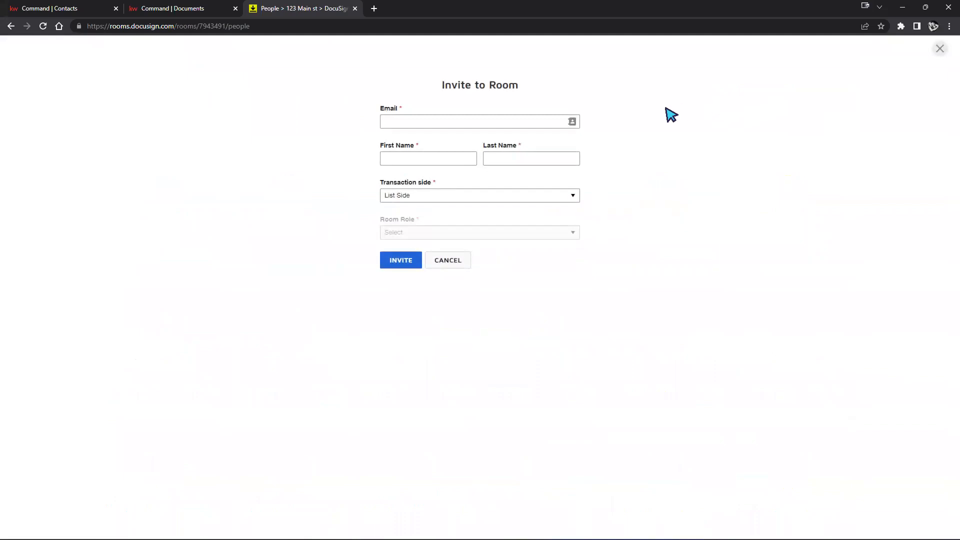
# Keep List Side as the invitee's transaction side in the Invite to Room form
pyautogui.click(393, 118)
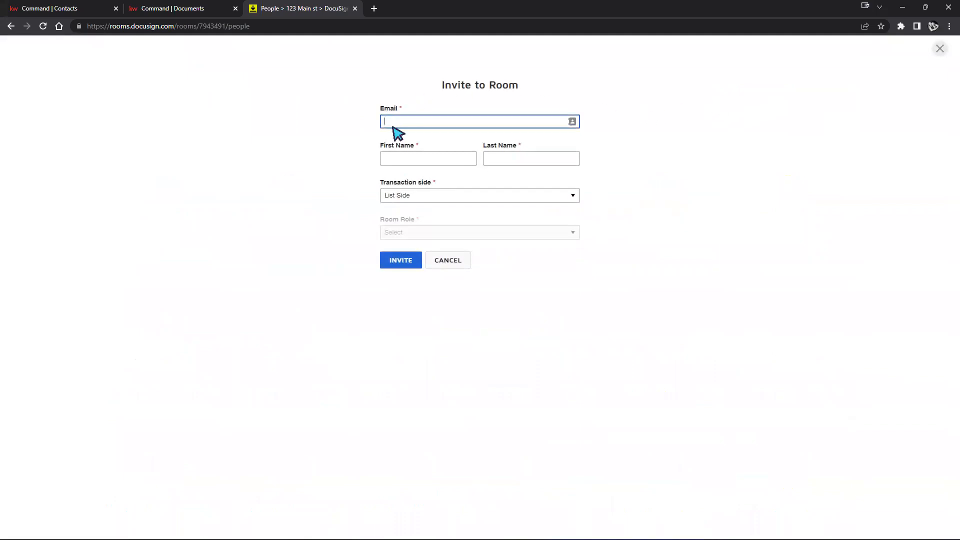
pyautogui.click(563, 195)
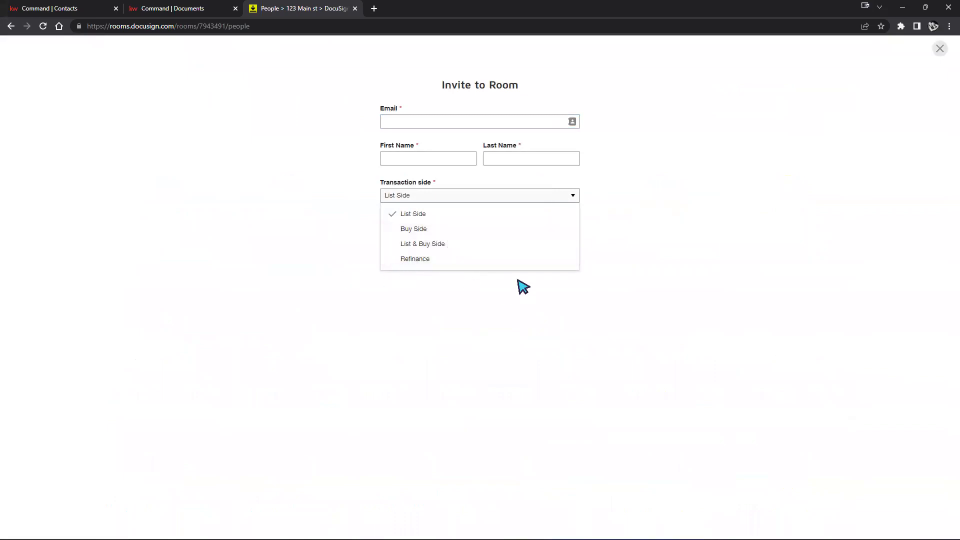
pyautogui.click(730, 290)
pyautogui.click(508, 197)
pyautogui.click(410, 215)
pyautogui.click(435, 121)
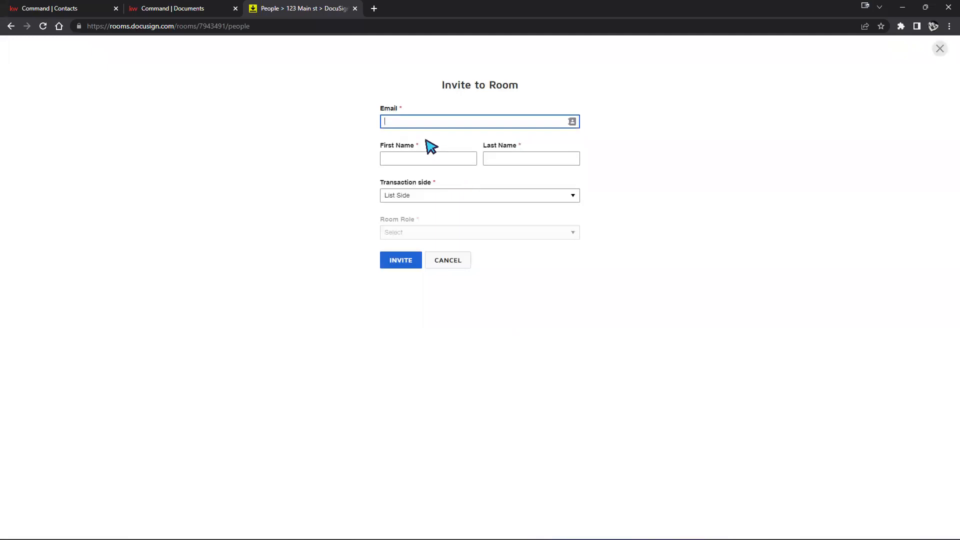
# Fill the invitee's email and name by choosing an agent from the Directory contacts
pyautogui.click(572, 123)
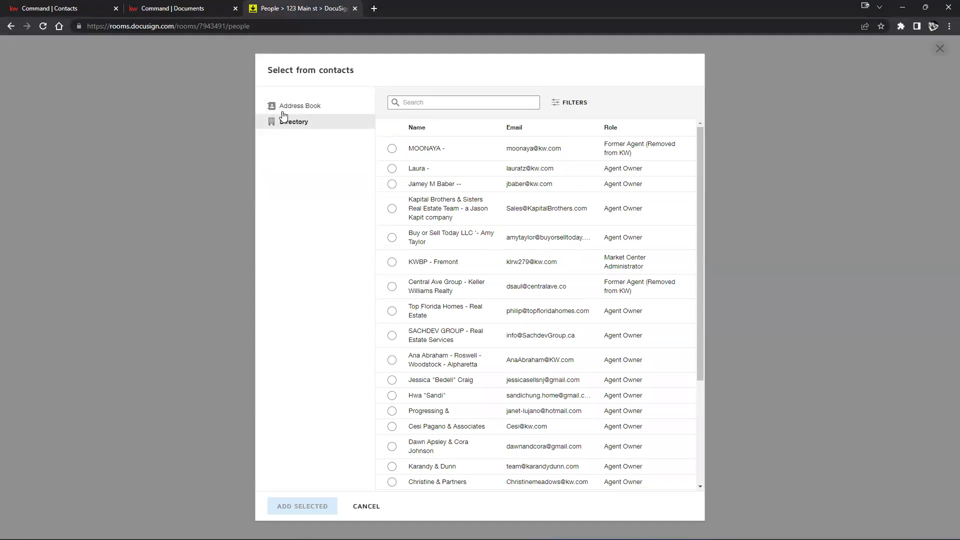
pyautogui.click(284, 107)
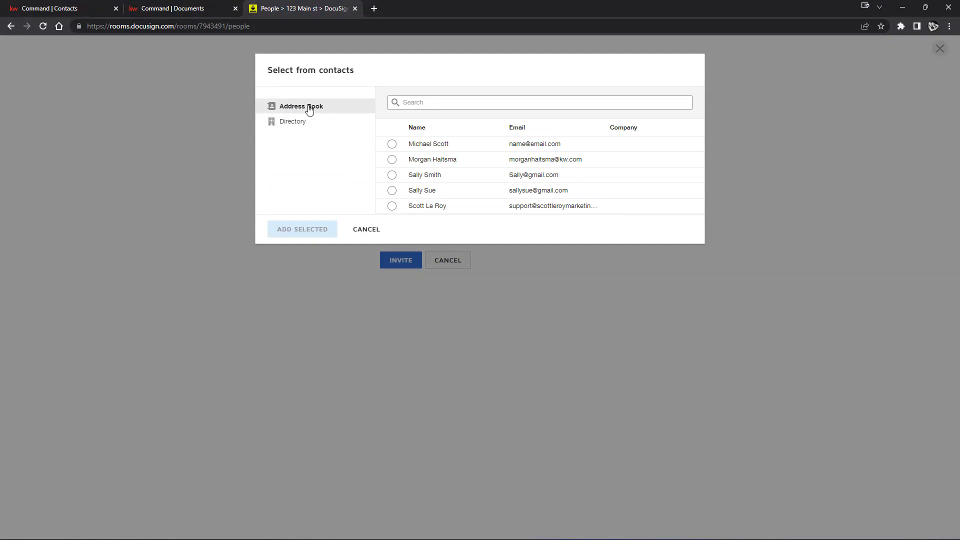
pyautogui.click(276, 123)
pyautogui.scroll(-5, 580, 230)
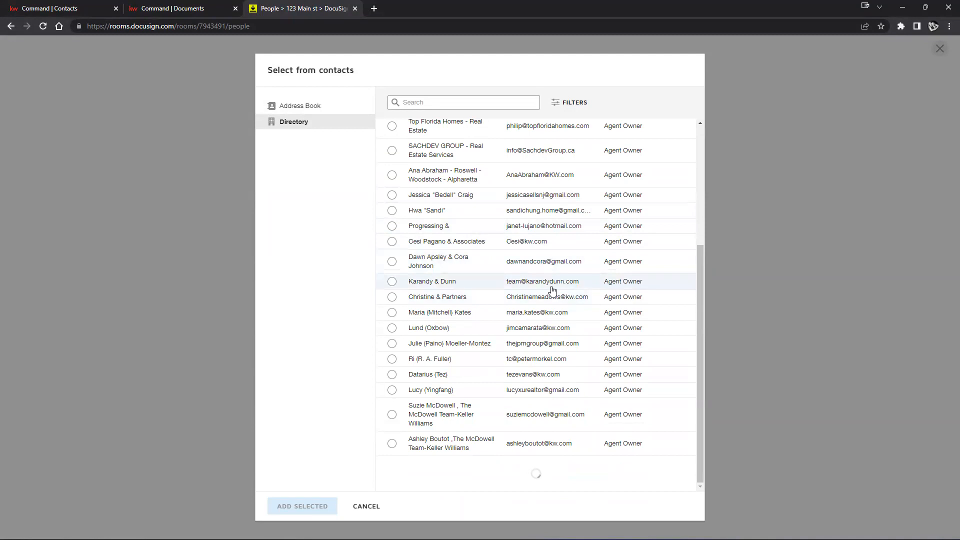
pyautogui.scroll(2, 543, 310)
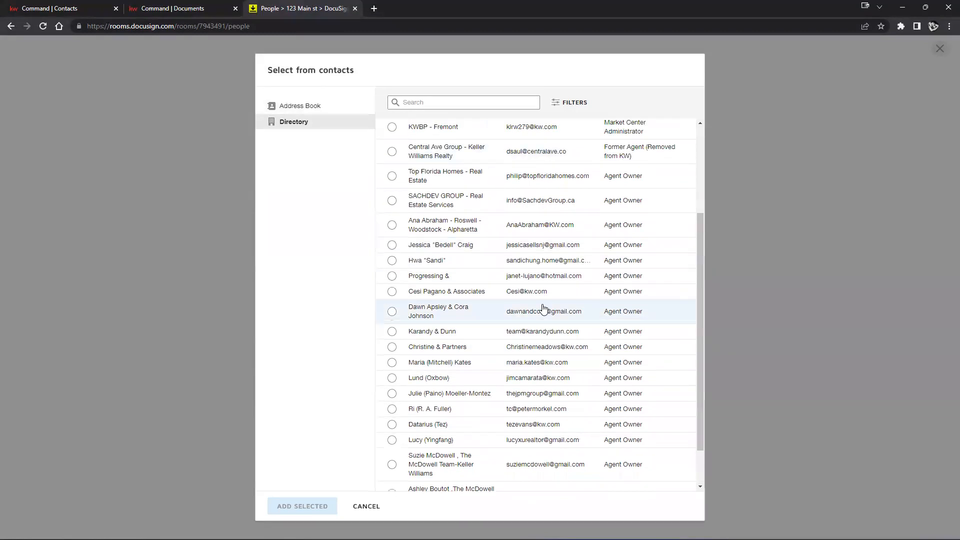
pyautogui.scroll(-1, 494, 284)
pyautogui.scroll(-2, 494, 284)
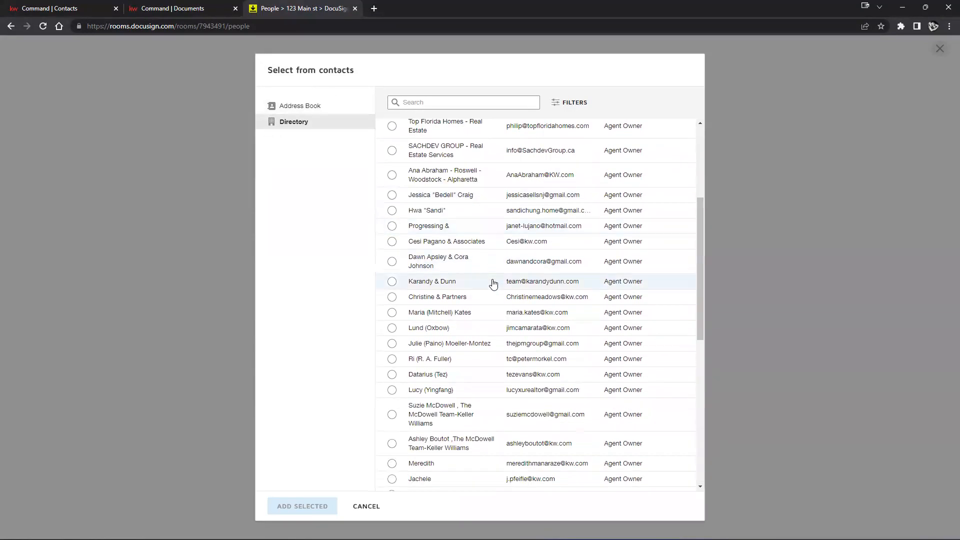
pyautogui.click(392, 279)
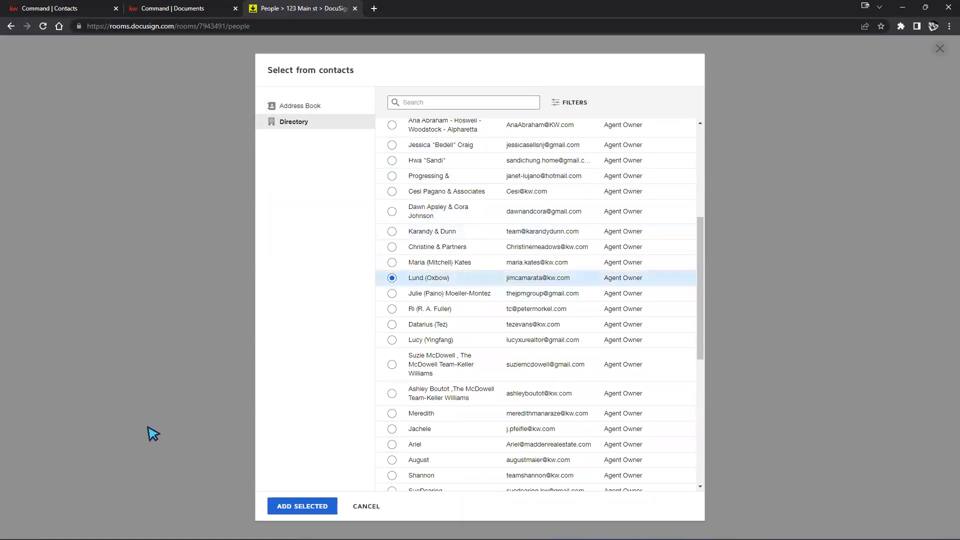
pyautogui.click(300, 506)
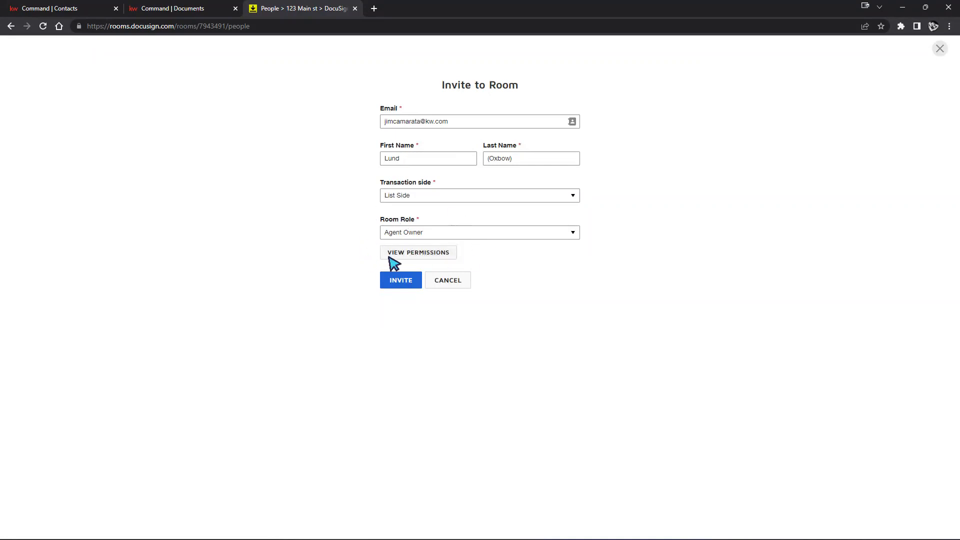
# Keep Agent Owner as the room role and review its expanded role and room permissions
pyautogui.click(473, 233)
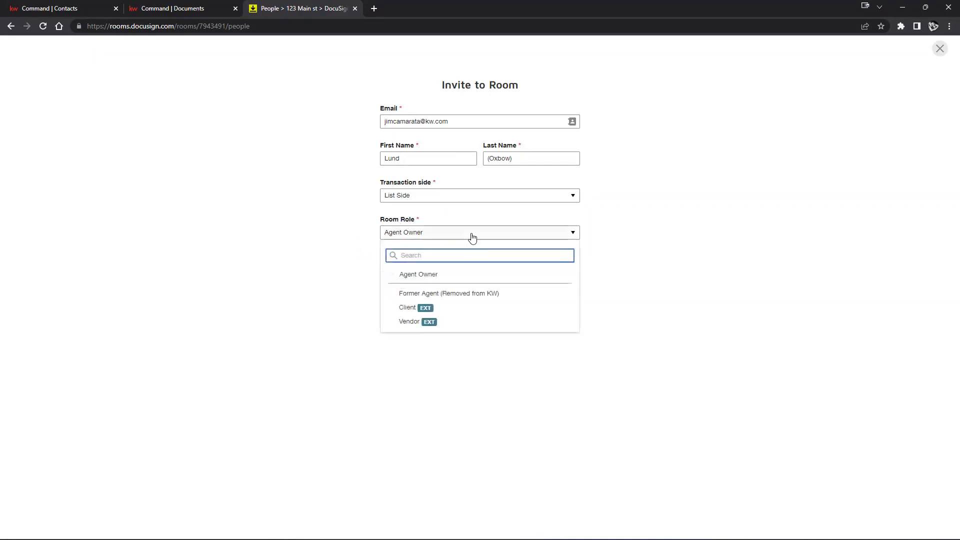
pyautogui.click(423, 278)
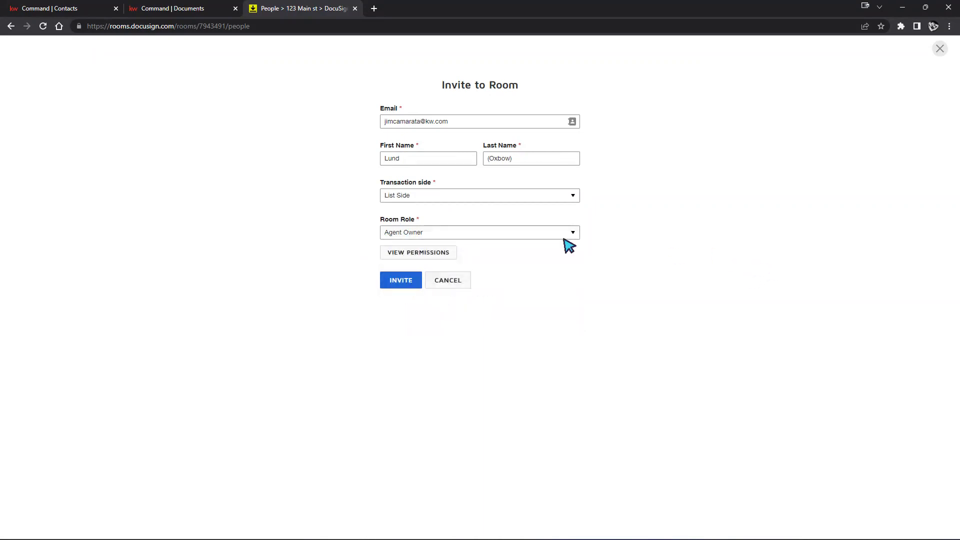
pyautogui.click(424, 255)
pyautogui.click(855, 67)
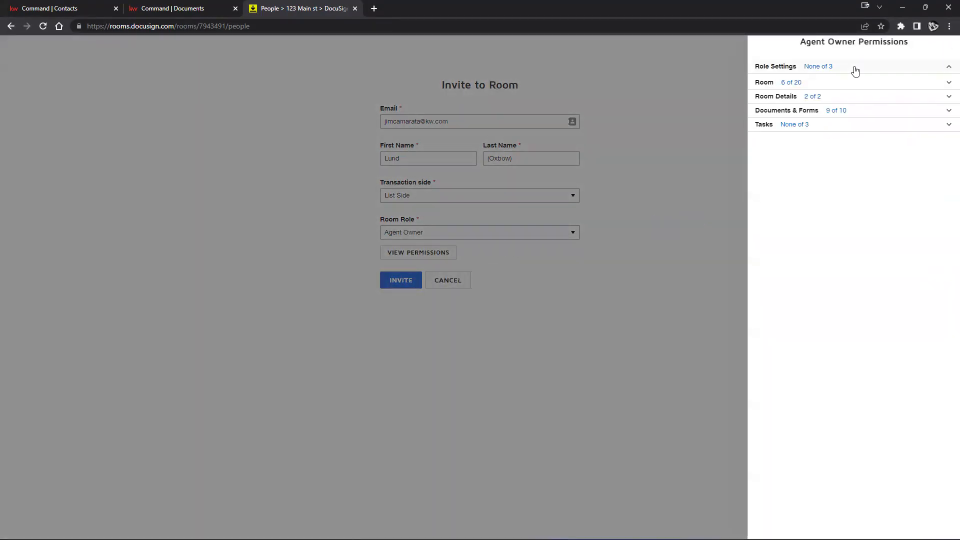
pyautogui.click(825, 138)
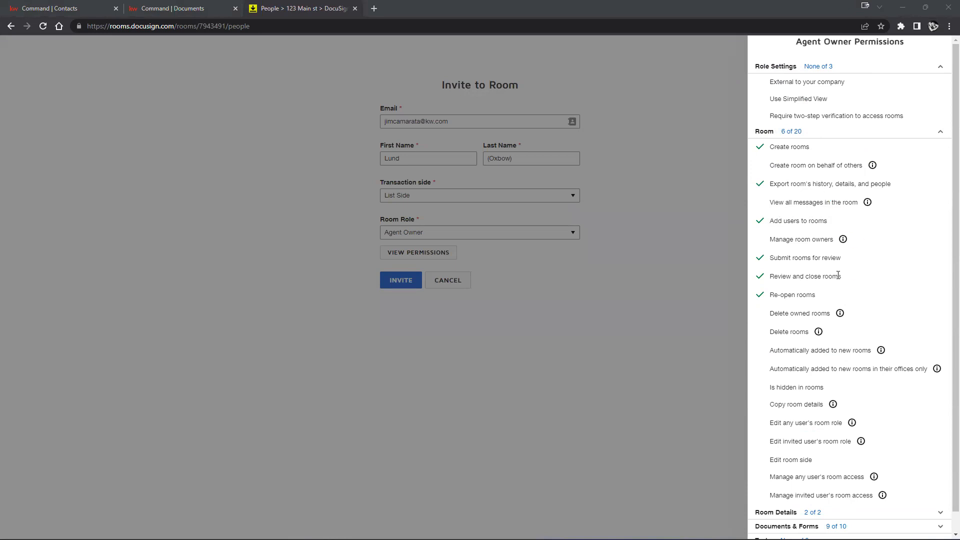
pyautogui.moveTo(840, 313)
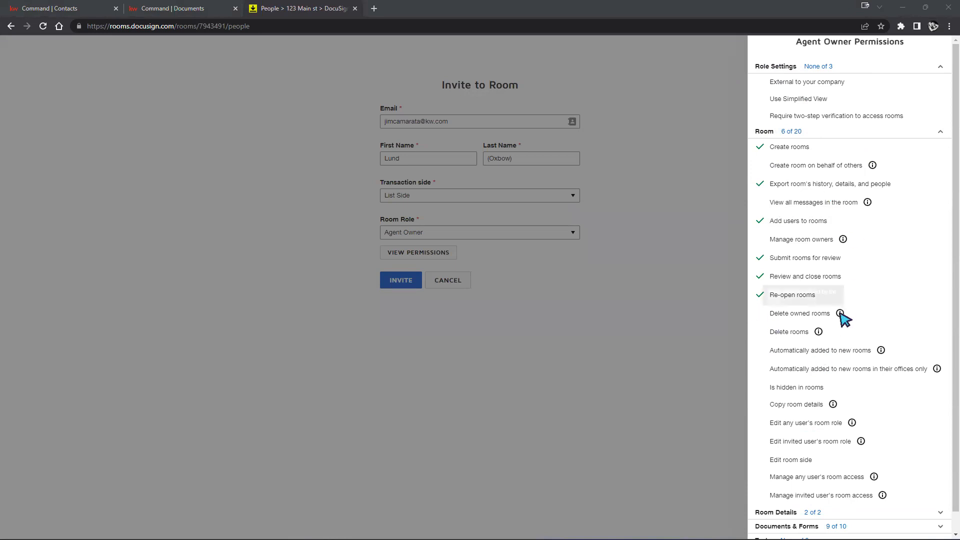
pyautogui.scroll(-1, 841, 313)
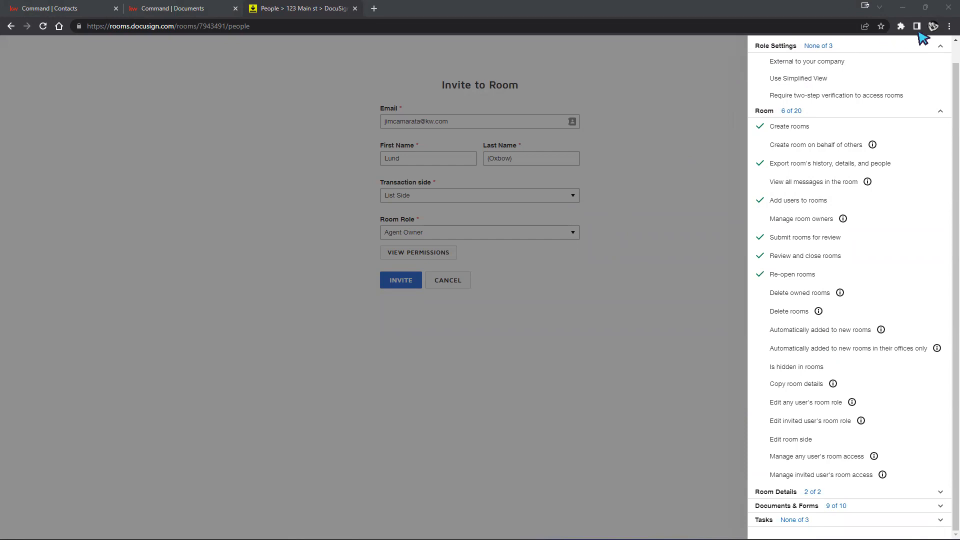
pyautogui.click(678, 99)
# Switch the role to Former Agent (Removed from KW), cancel the invitation, and show the room's Documents
pyautogui.click(545, 236)
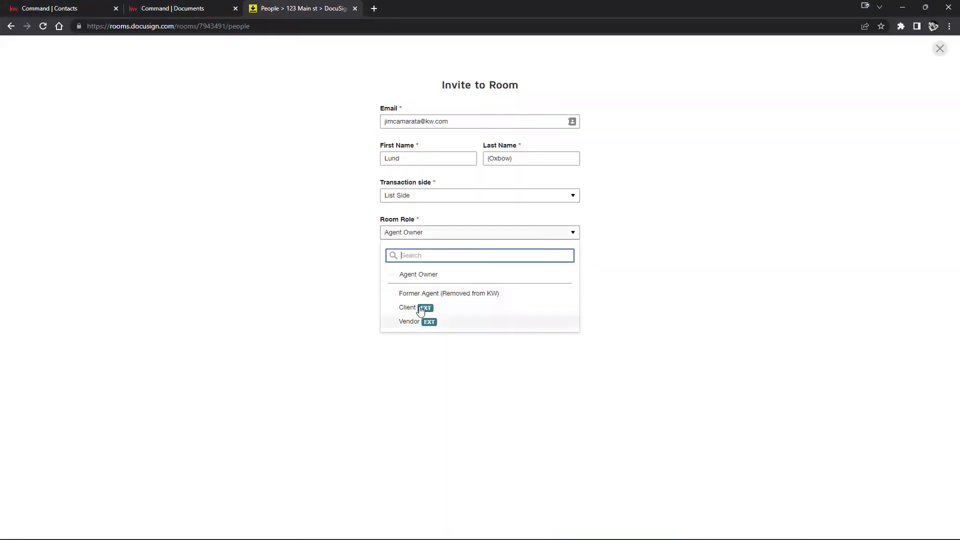
pyautogui.click(441, 292)
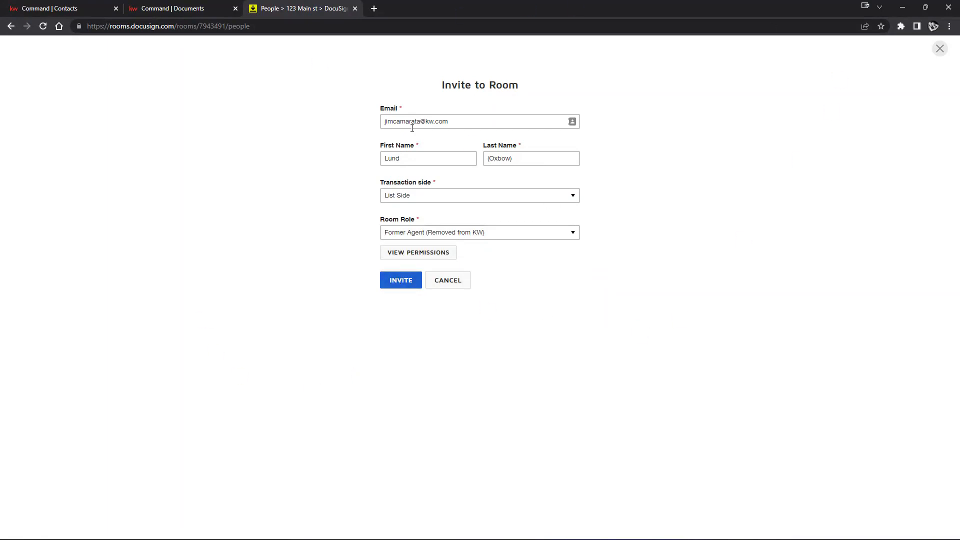
pyautogui.moveTo(383, 122); pyautogui.dragTo(456, 121)
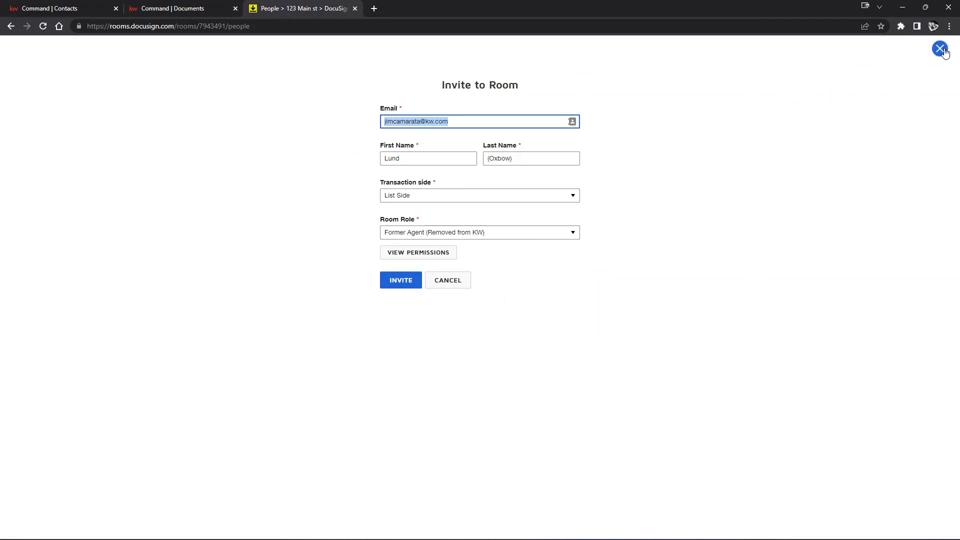
pyautogui.click(452, 283)
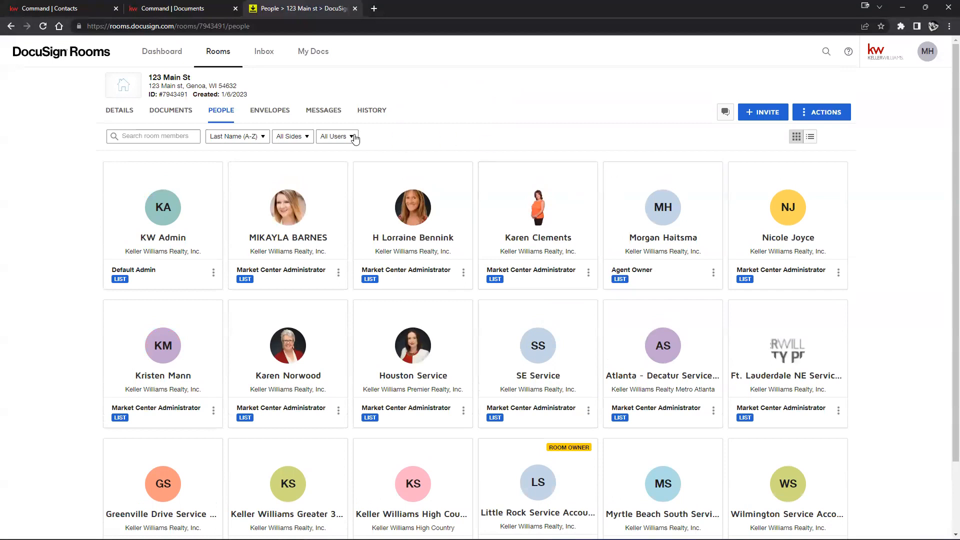
pyautogui.click(176, 116)
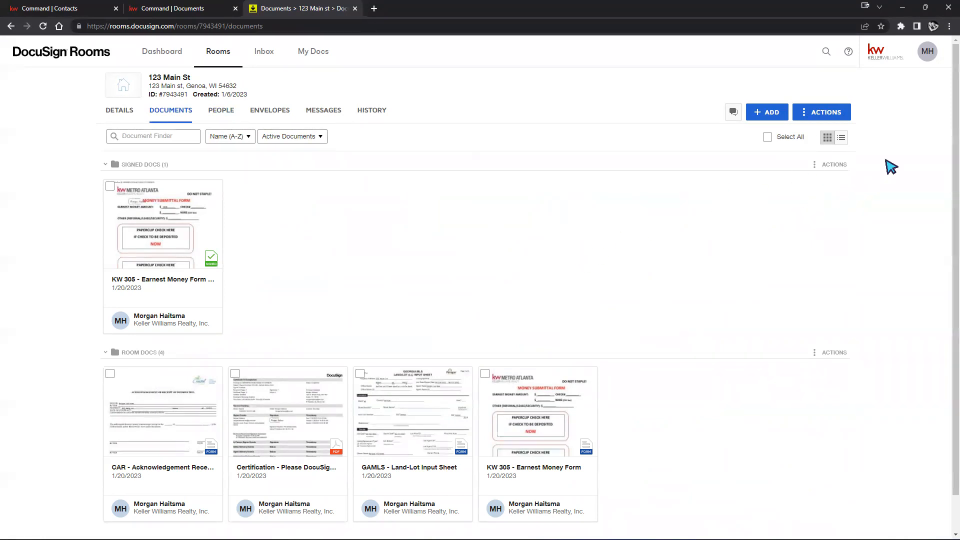
# Go to Contacts from the profile menu and browse the company Directory's agent and office cards
pyautogui.click(931, 60)
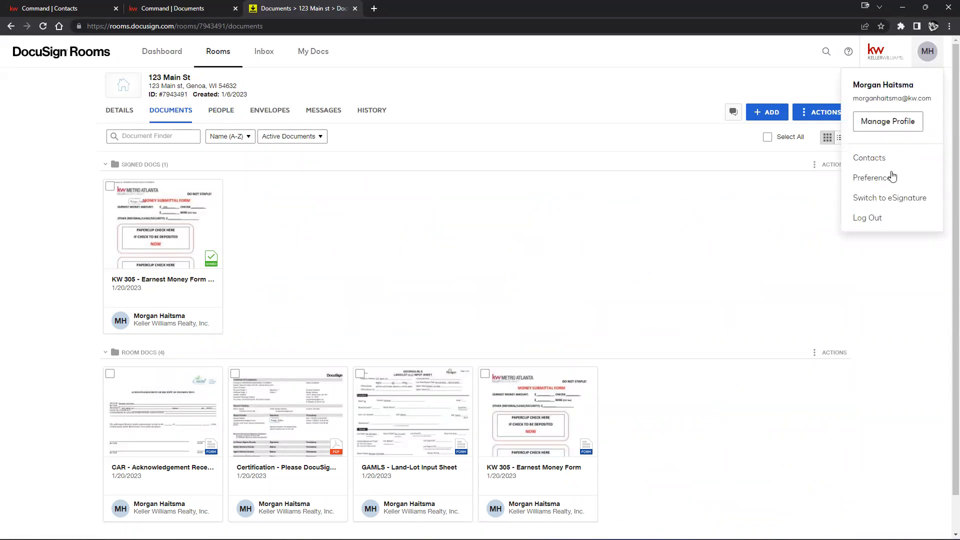
pyautogui.click(867, 161)
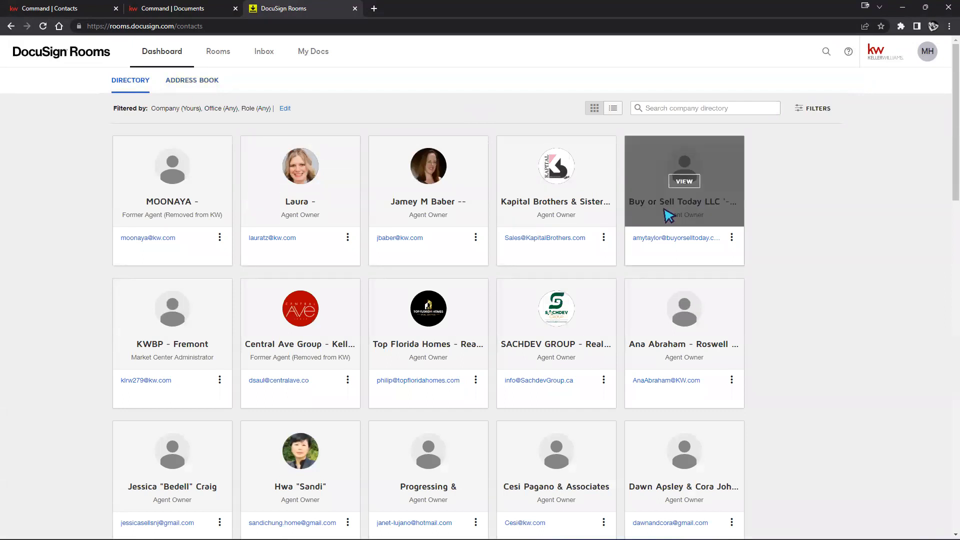
pyautogui.scroll(-12, 776, 255)
pyautogui.scroll(-8, 735, 228)
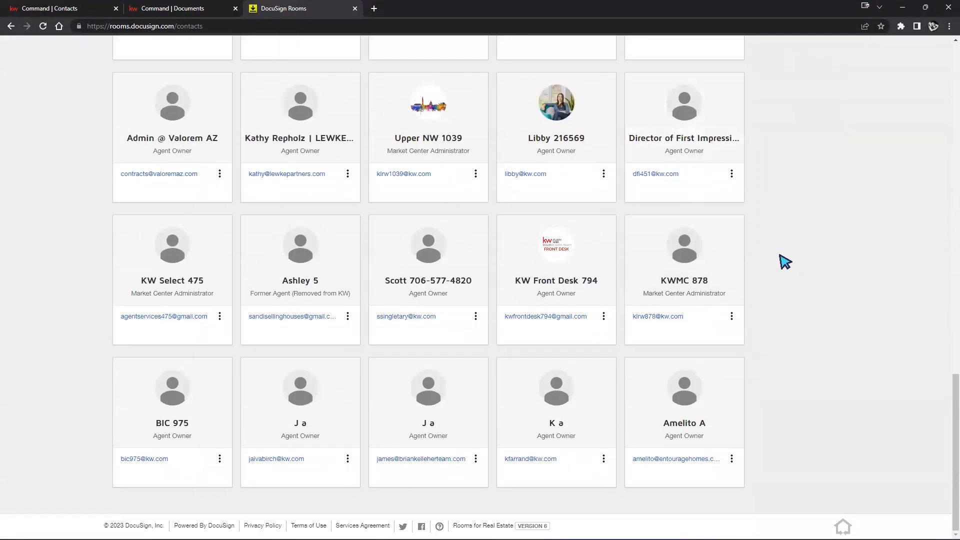
pyautogui.scroll(20, 814, 247)
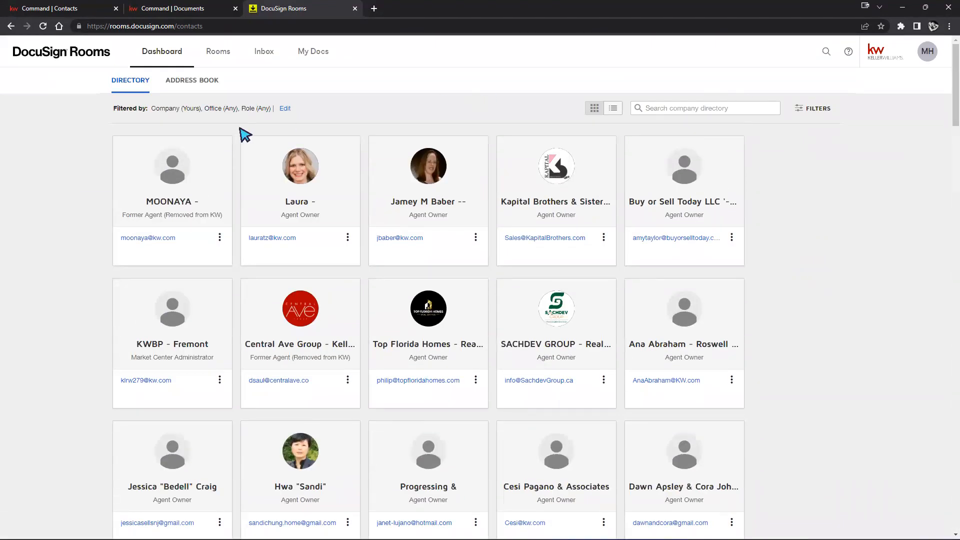
# Save a new Address Book contact with first name, surname and e-mail, then return to Rooms
pyautogui.click(180, 82)
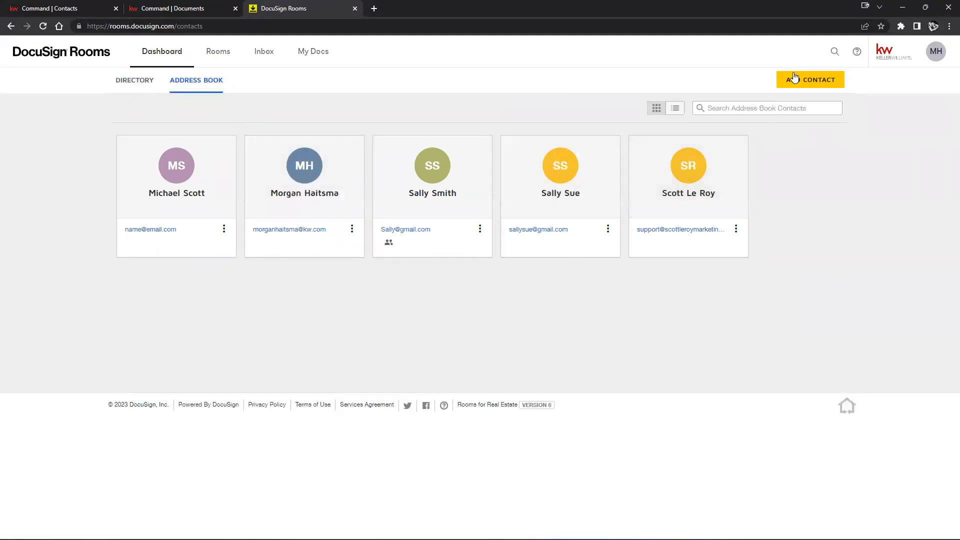
pyautogui.click(810, 79)
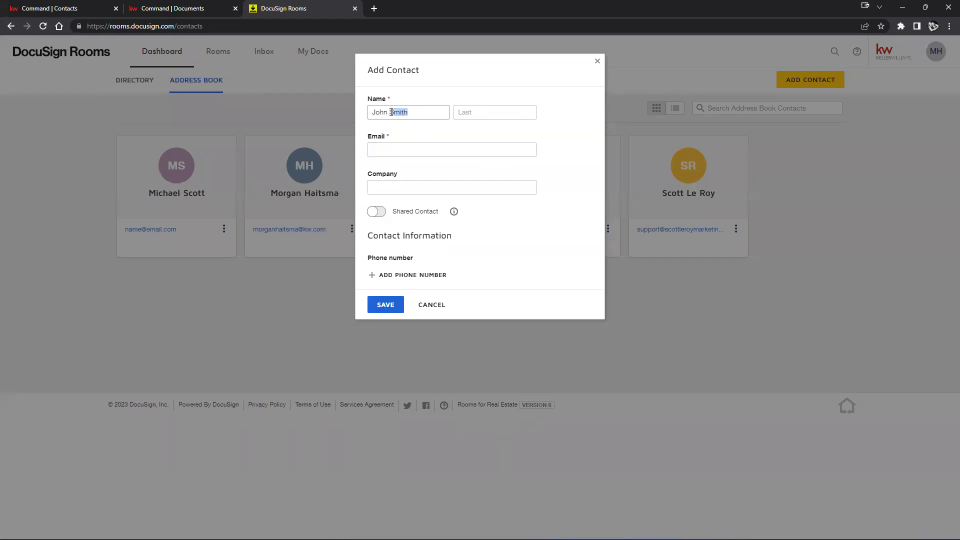
pyautogui.hotkey('ctrl', 'x')
pyautogui.rightClick(491, 111)
pyautogui.click(514, 190)
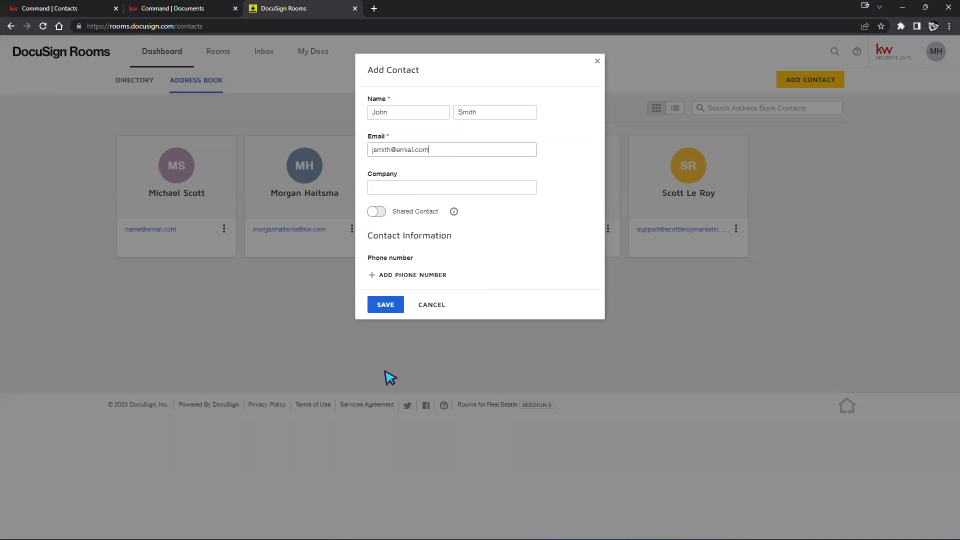
pyautogui.click(385, 304)
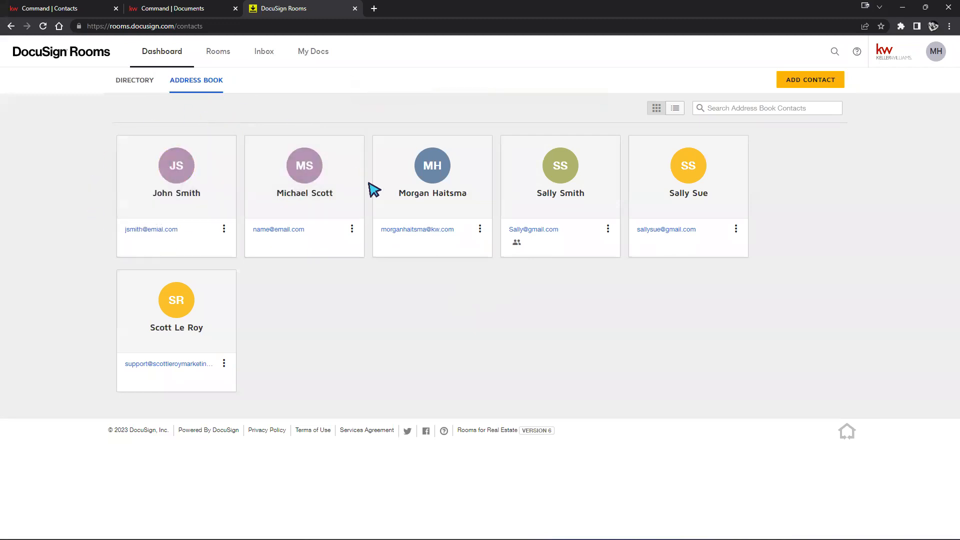
pyautogui.click(218, 56)
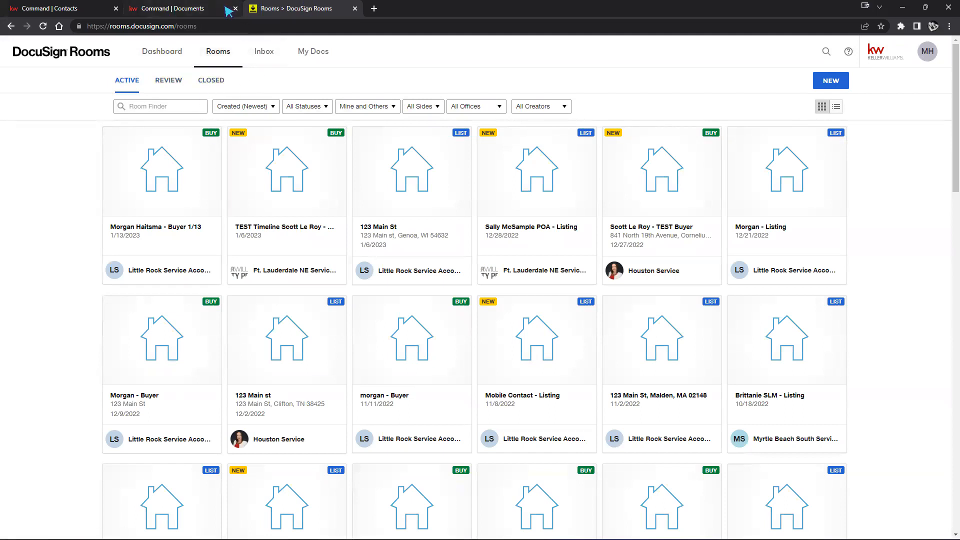
# In the 123 Main St room's Documents, select only the CAR - Acknowledgement document and create an envelope
pyautogui.click(201, 8)
pyautogui.click(862, 107)
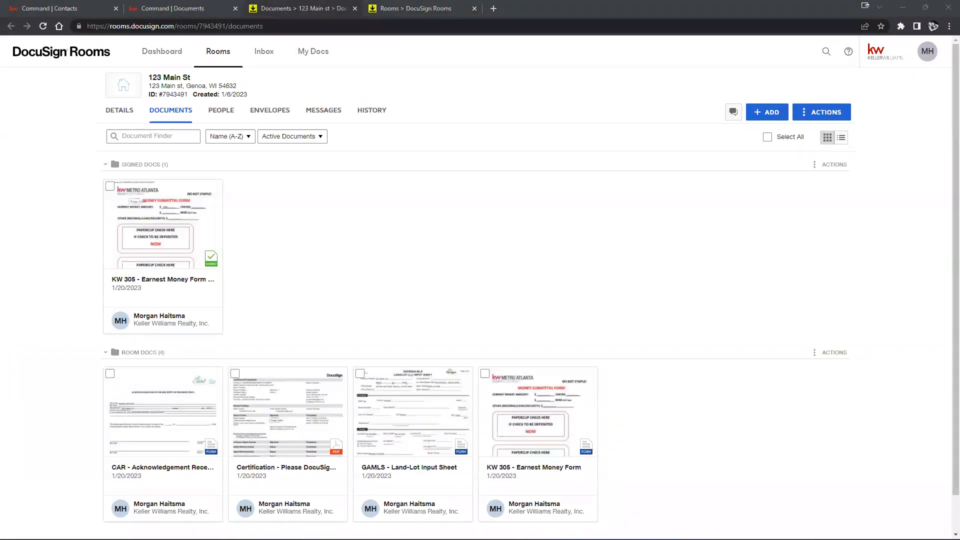
pyautogui.click(266, 111)
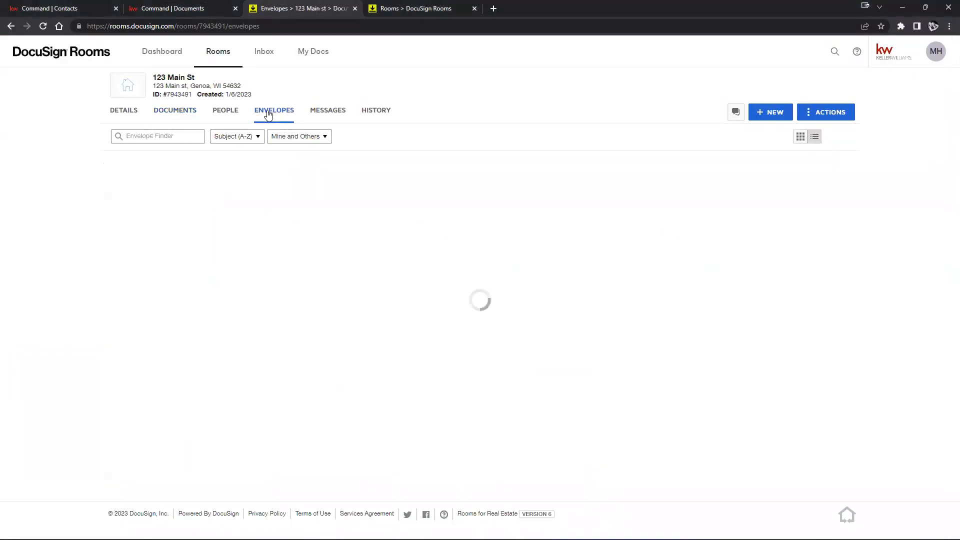
pyautogui.click(175, 110)
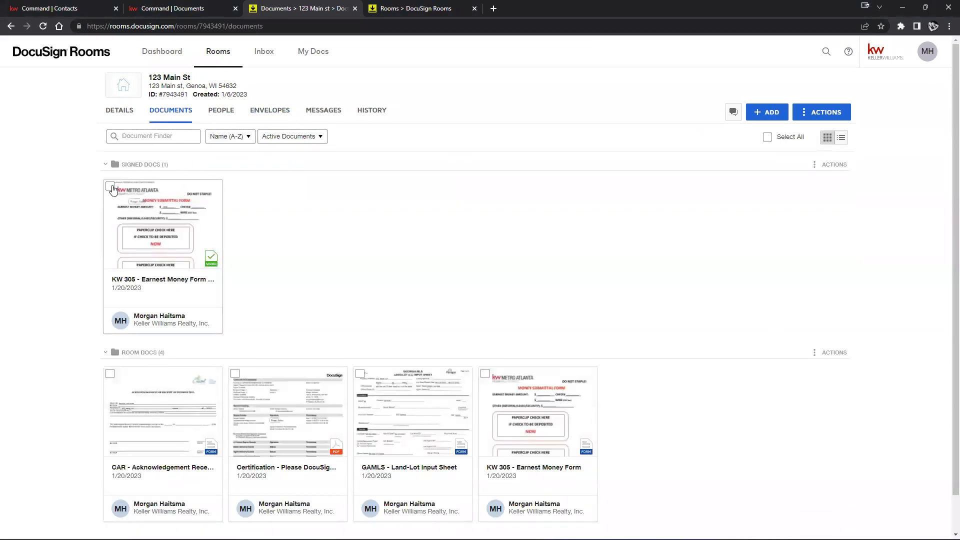
pyautogui.click(110, 187)
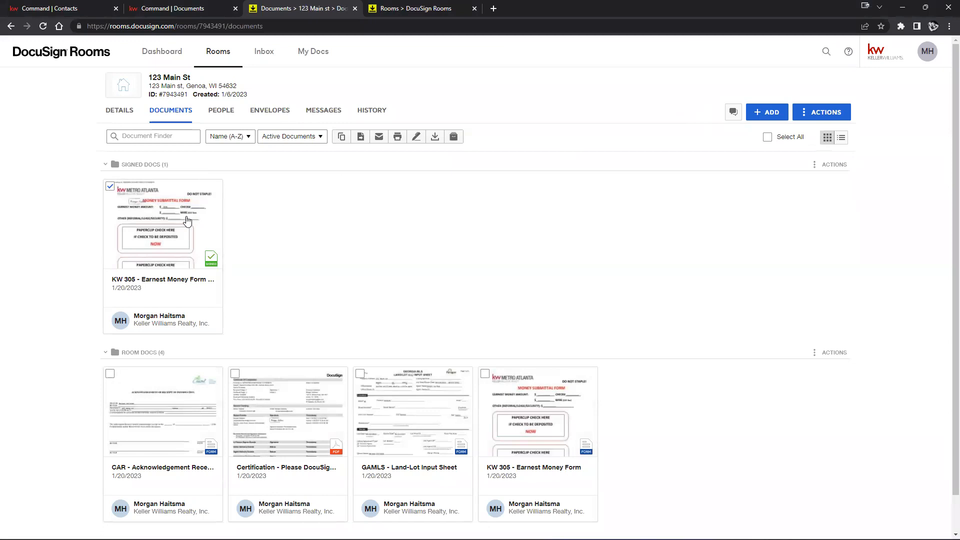
pyautogui.click(110, 187)
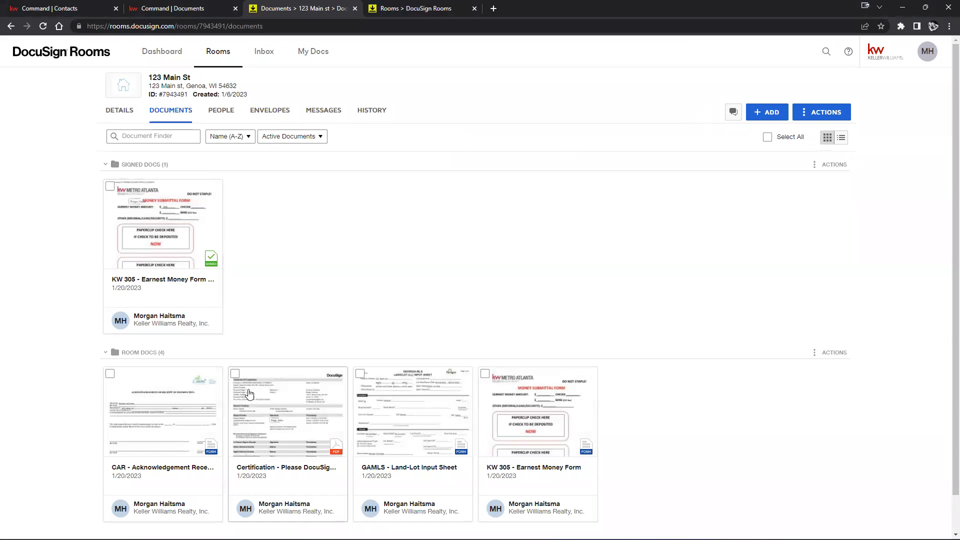
pyautogui.click(109, 376)
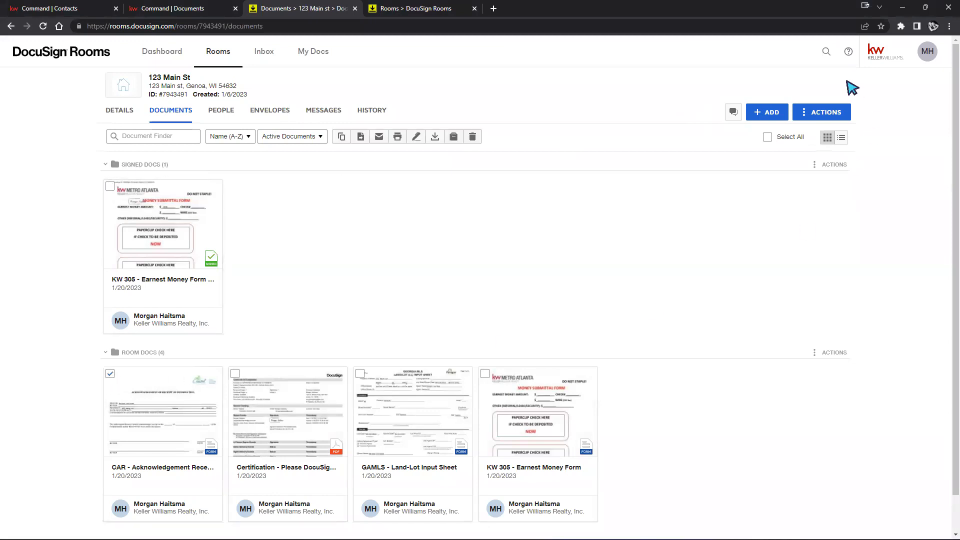
pyautogui.click(768, 114)
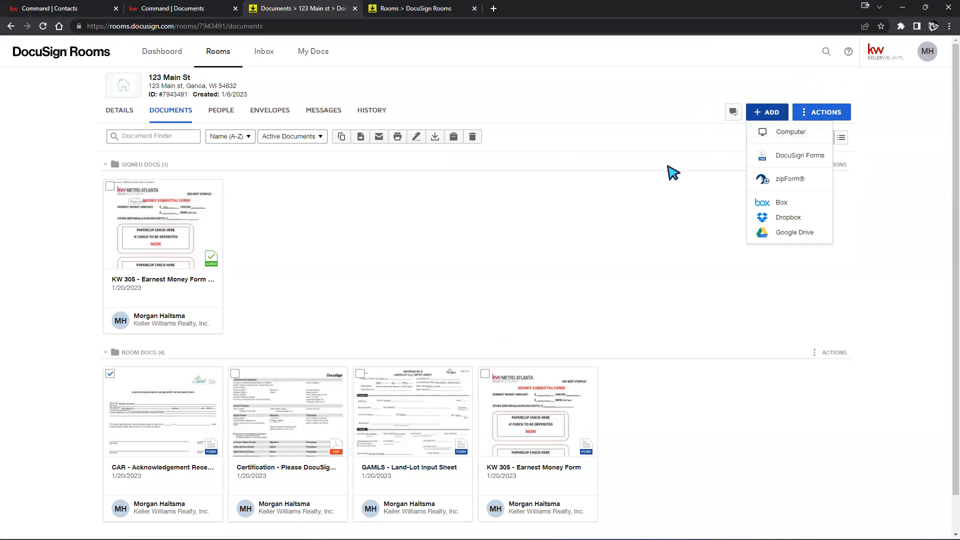
pyautogui.click(651, 182)
pyautogui.click(417, 137)
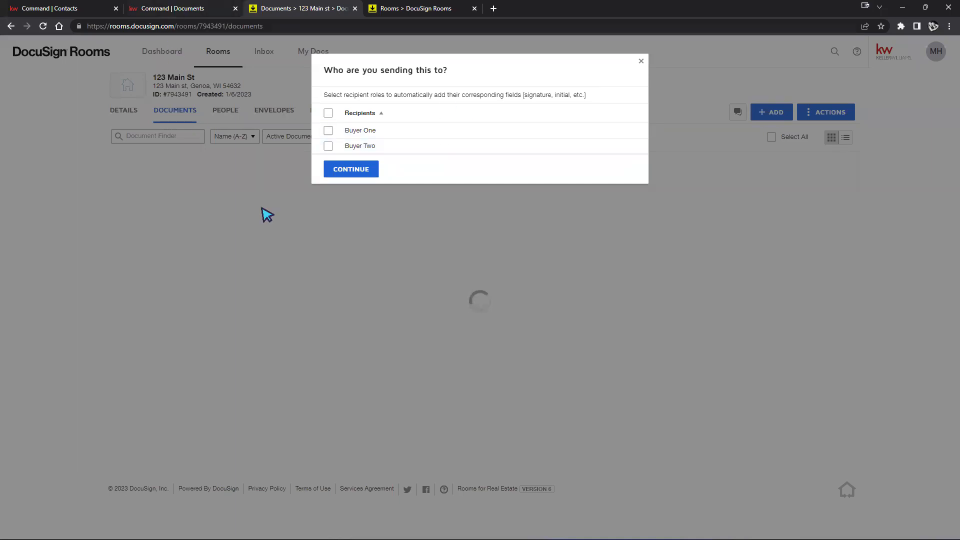
# Continue to the new envelope with neither Buyer One nor Buyer Two role preselected
pyautogui.click(376, 113)
pyautogui.click(329, 133)
pyautogui.click(329, 147)
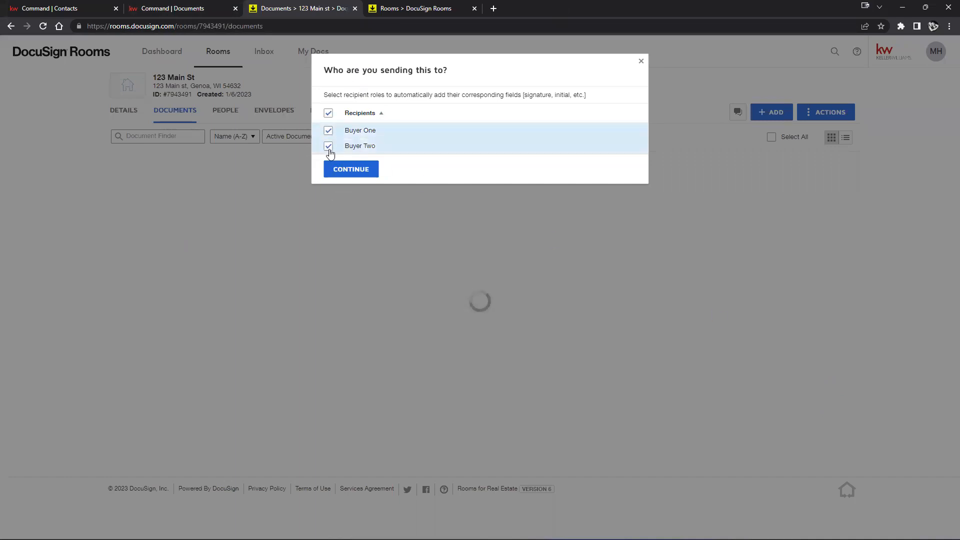
pyautogui.click(328, 113)
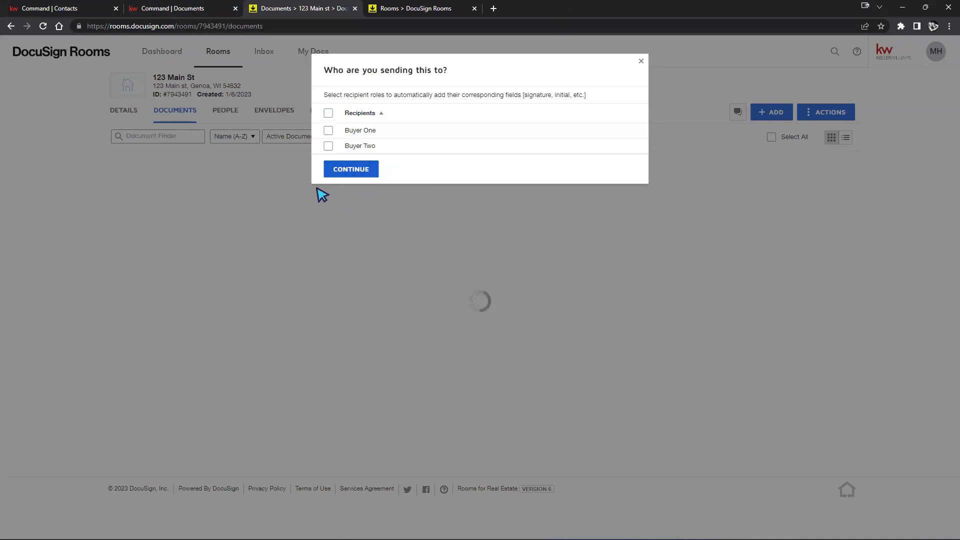
pyautogui.click(345, 172)
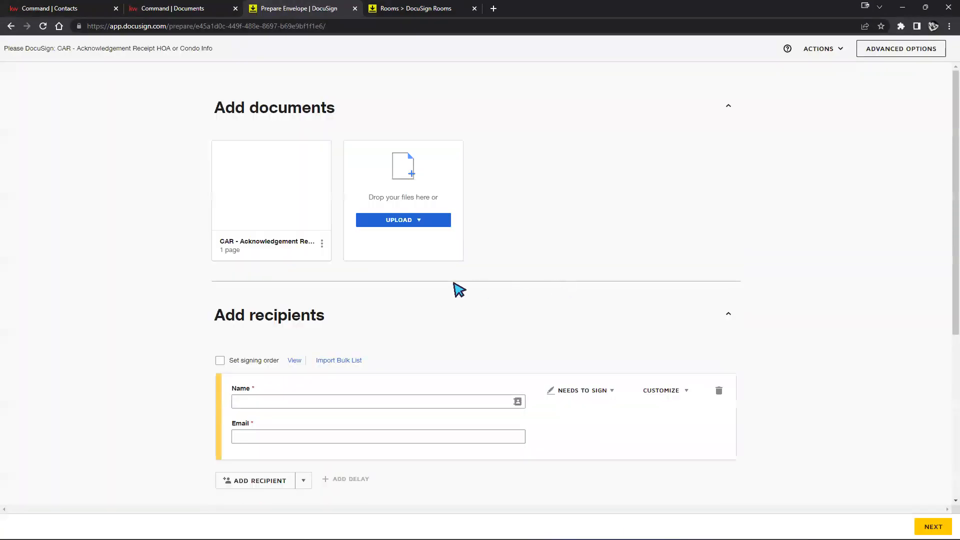
# Begin typing a recipient name in the first recipient field on Prepare Envelope
pyautogui.scroll(-2, 475, 290)
pyautogui.click(364, 302)
pyautogui.write('john smith')
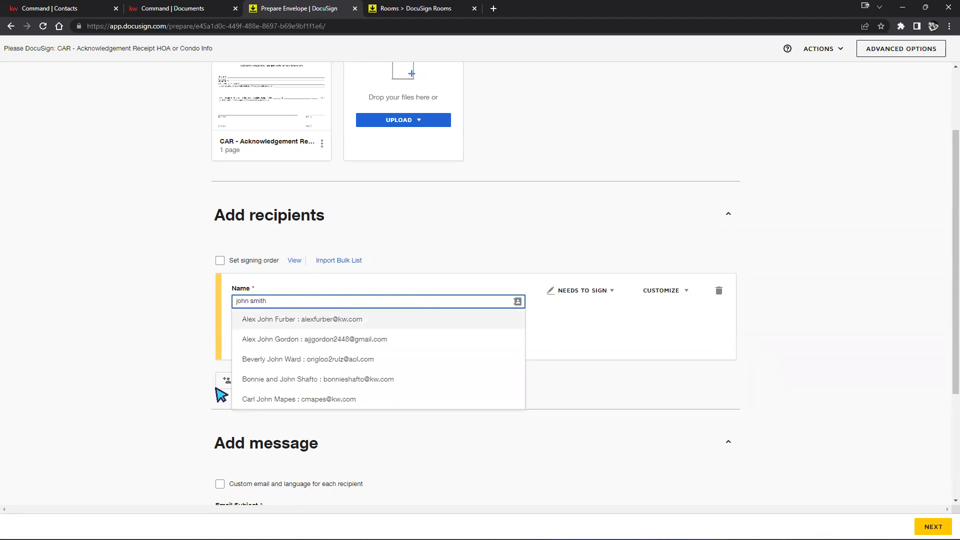
pyautogui.scroll(-1, 354, 354)
pyautogui.scroll(1, 353, 353)
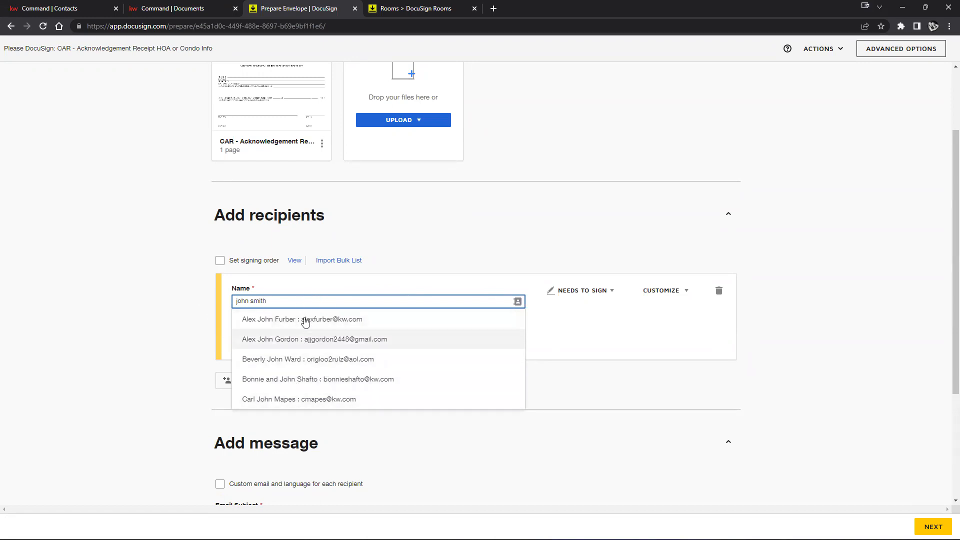
pyautogui.press('BackSpace')
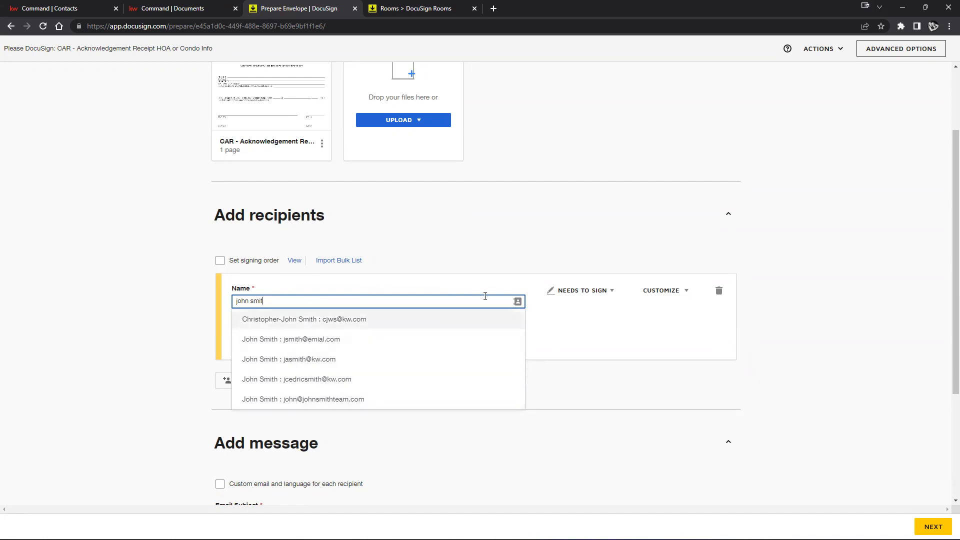
# Fill the recipient from the newly saved Address Book contact
pyautogui.click(517, 302)
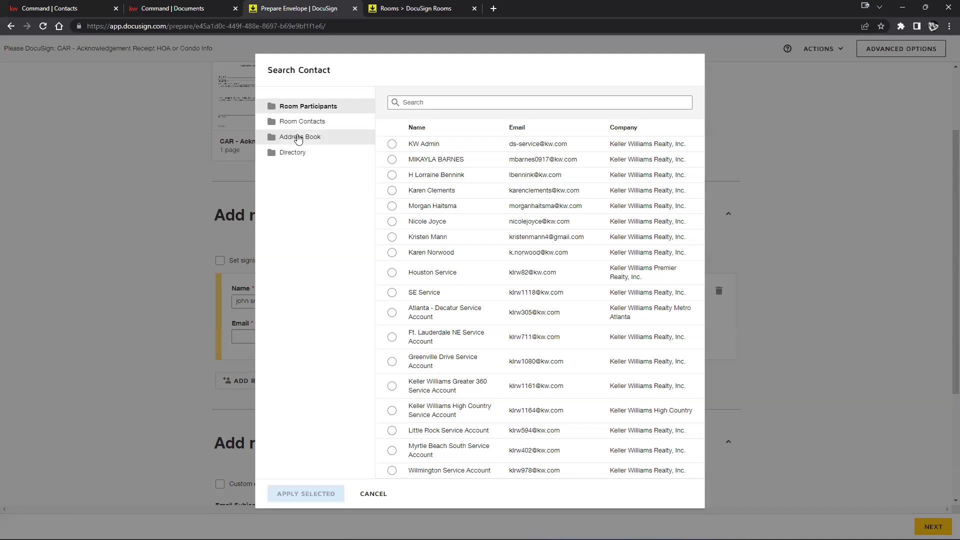
pyautogui.click(299, 138)
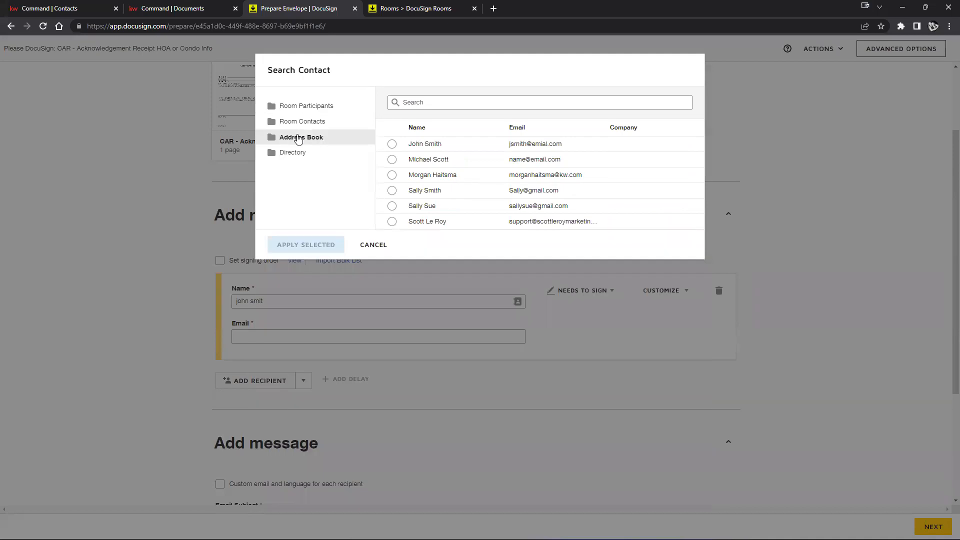
pyautogui.click(392, 145)
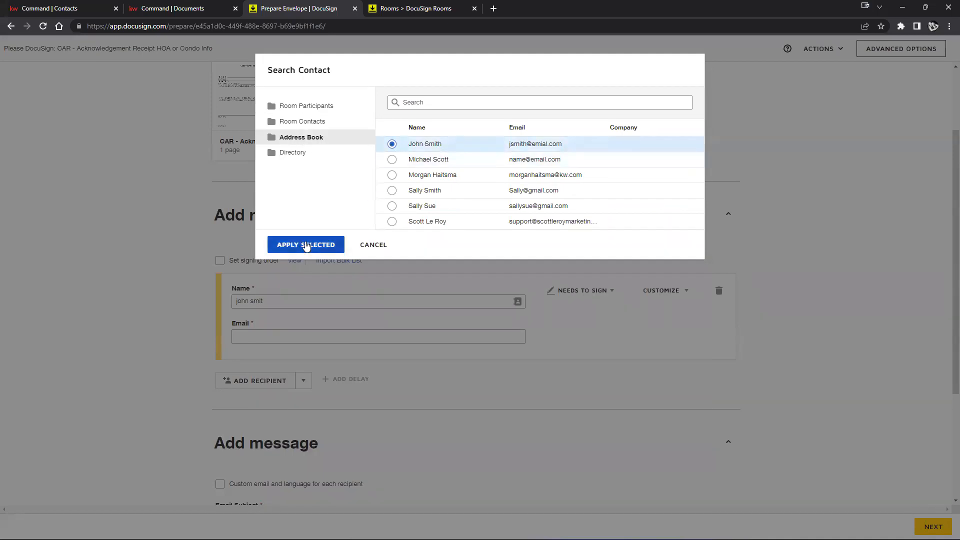
pyautogui.click(310, 244)
pyautogui.scroll(-3, 403, 392)
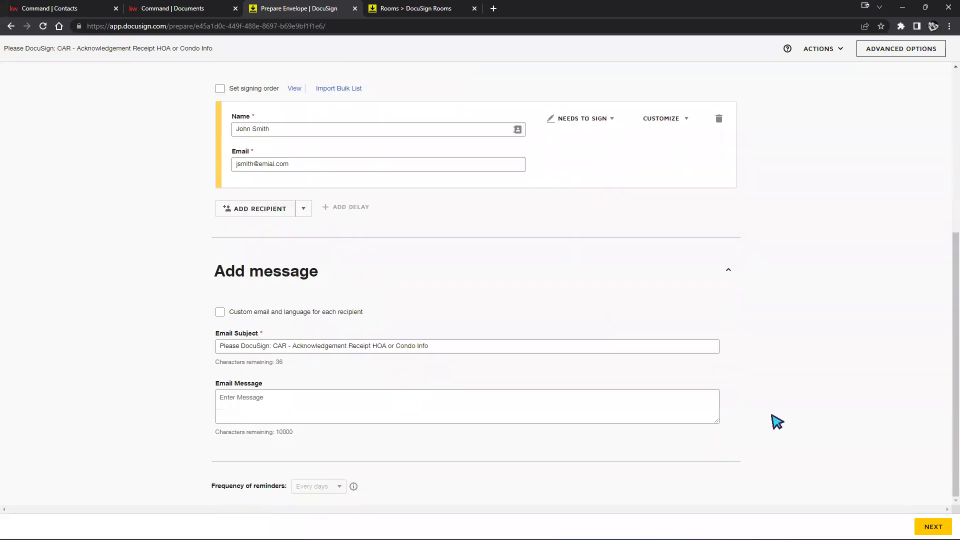
pyautogui.scroll(3, 488, 345)
pyautogui.click(367, 276)
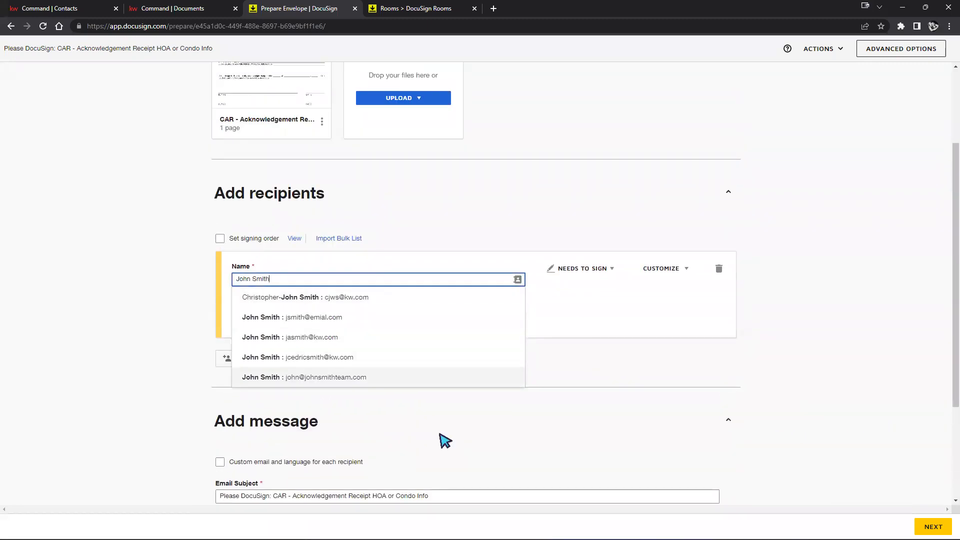
pyautogui.click(465, 419)
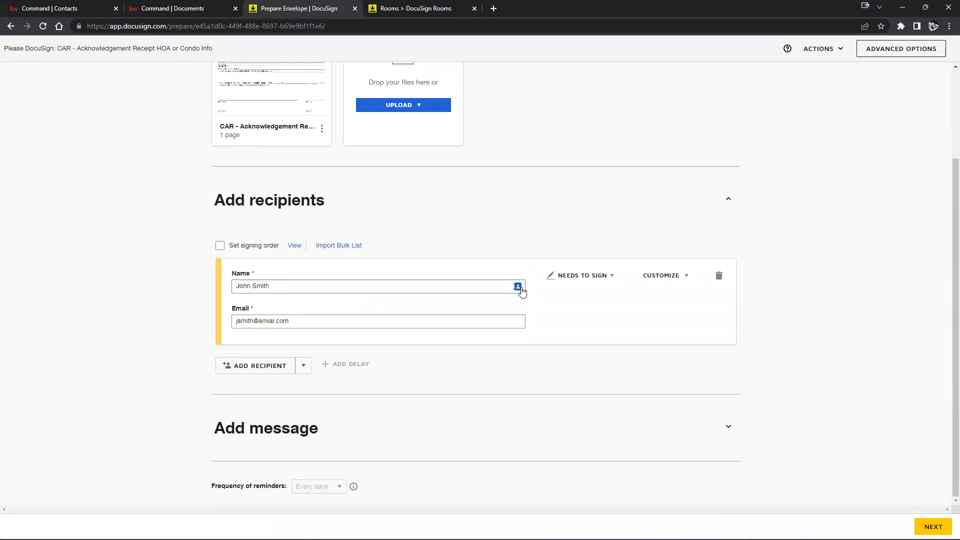
# Search the Address Book contacts again, then cancel without choosing anyone
pyautogui.click(518, 286)
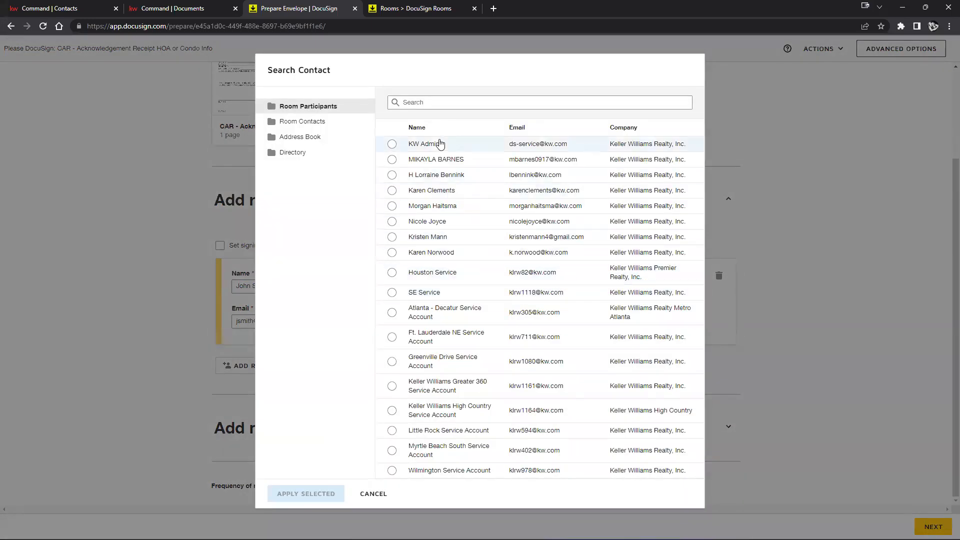
pyautogui.click(294, 139)
pyautogui.click(465, 102)
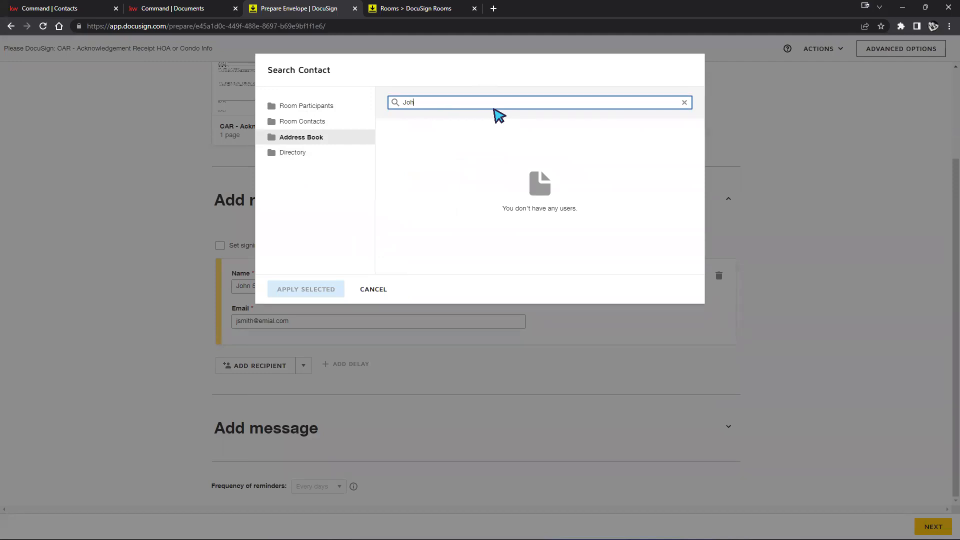
pyautogui.write('n')
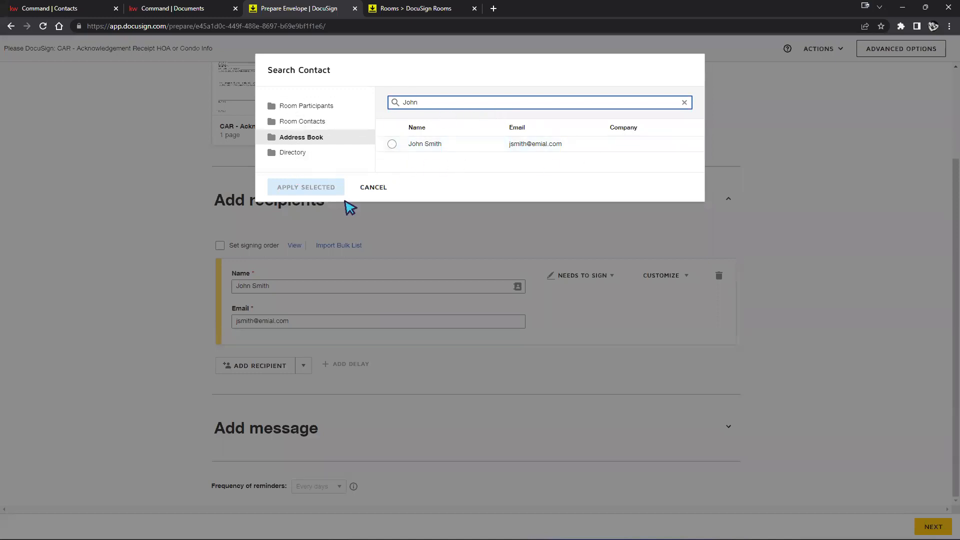
pyautogui.click(374, 187)
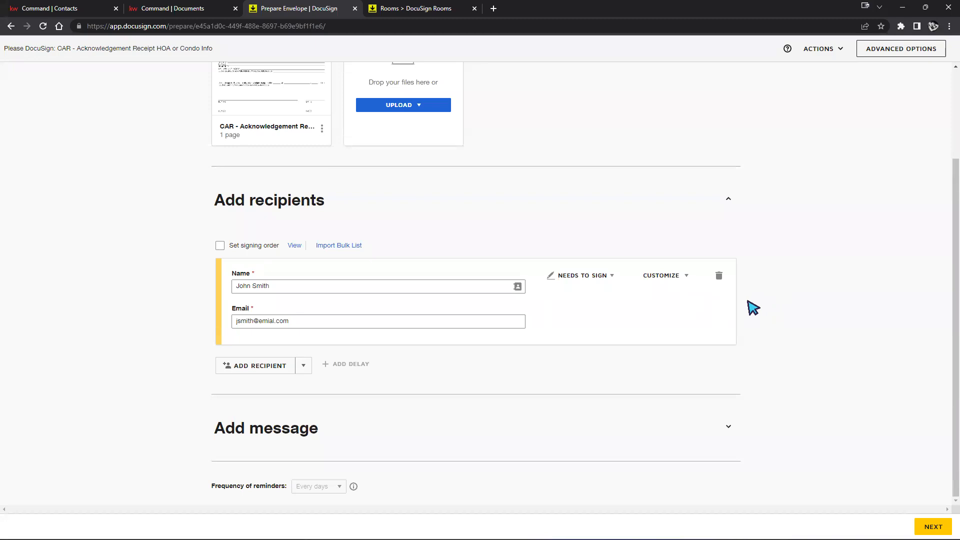
pyautogui.scroll(2, 750, 309)
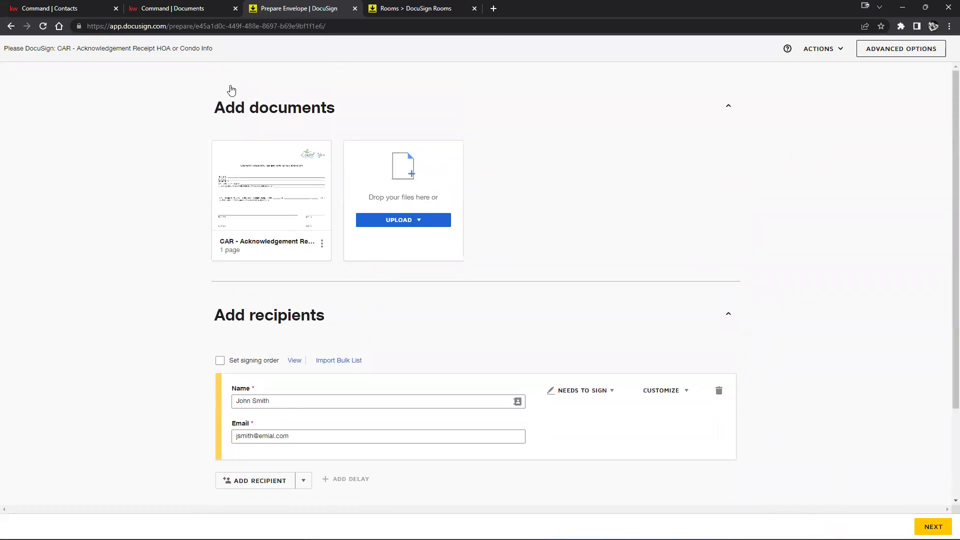
# Go back to the 123 Main St room and reopen the Draft CAR acknowledgement envelope
pyautogui.click(10, 26)
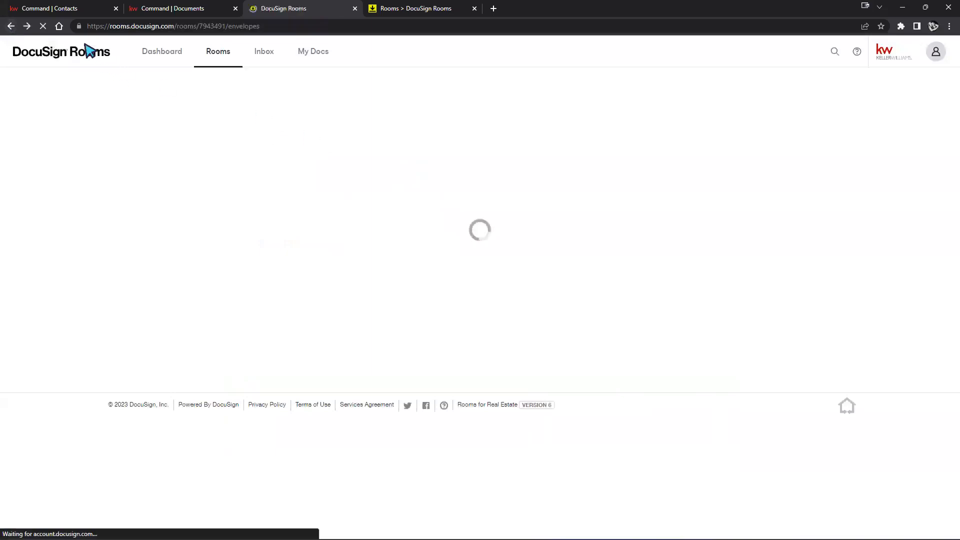
pyautogui.click(28, 26)
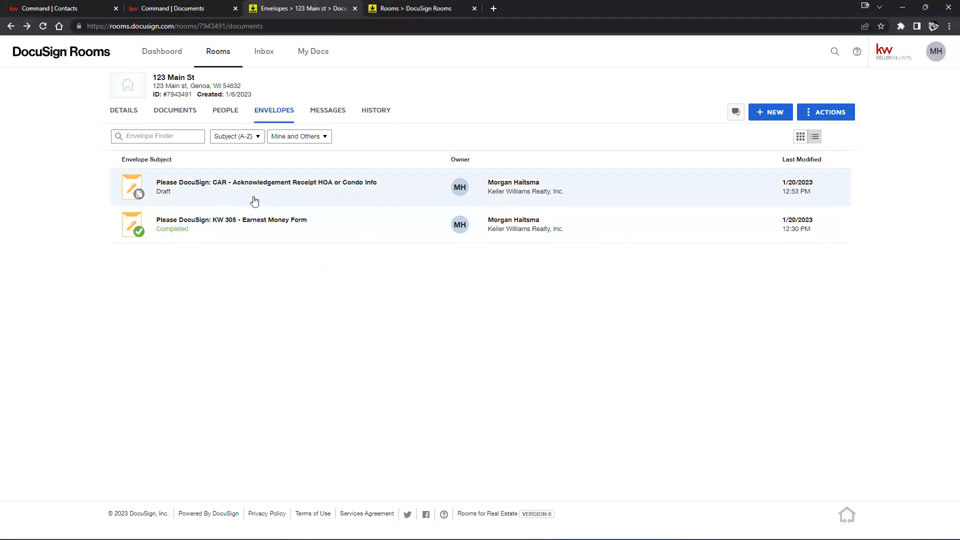
pyautogui.click(203, 198)
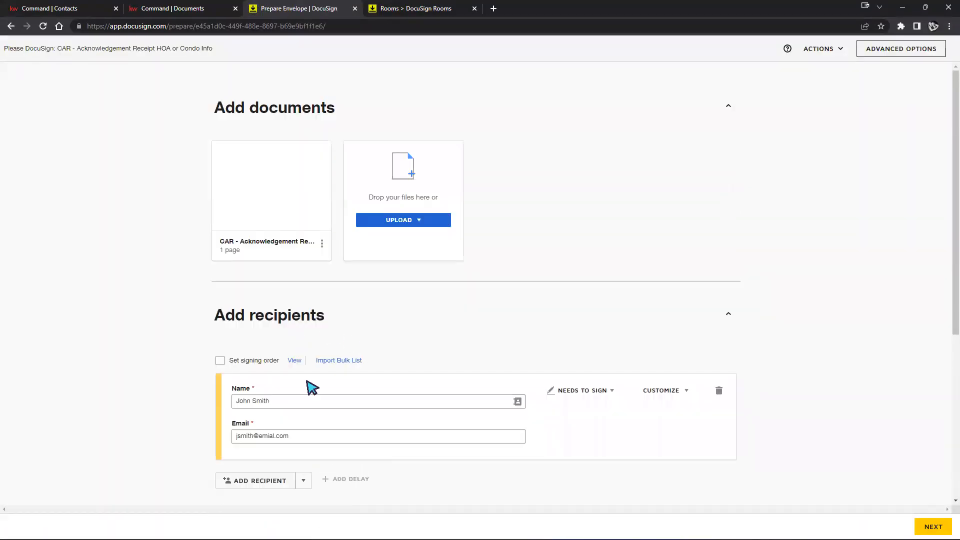
# Replace the draft recipient with the agent's full name and work e-mail address
pyautogui.click(352, 403)
pyautogui.click(517, 402)
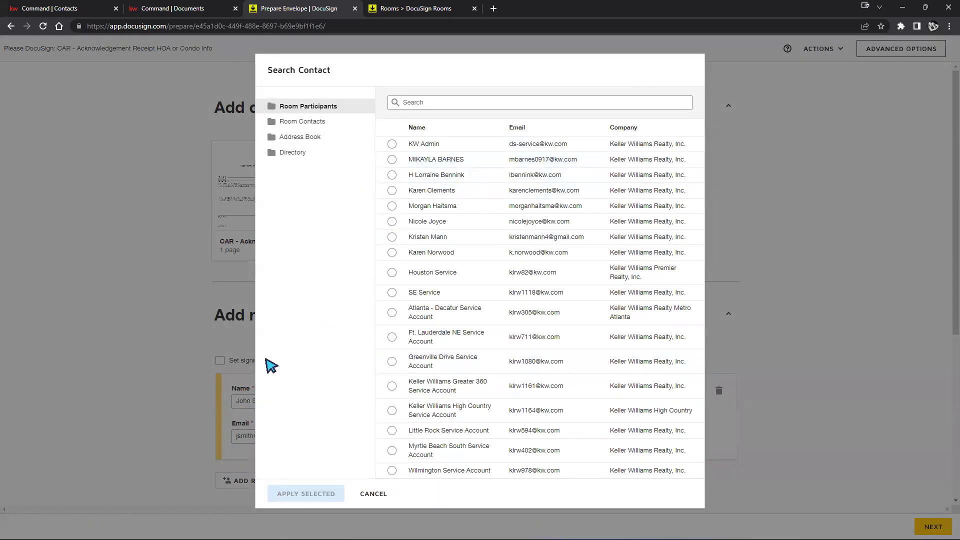
pyautogui.click(186, 392)
pyautogui.doubleClick(269, 399)
pyautogui.write('Morg')
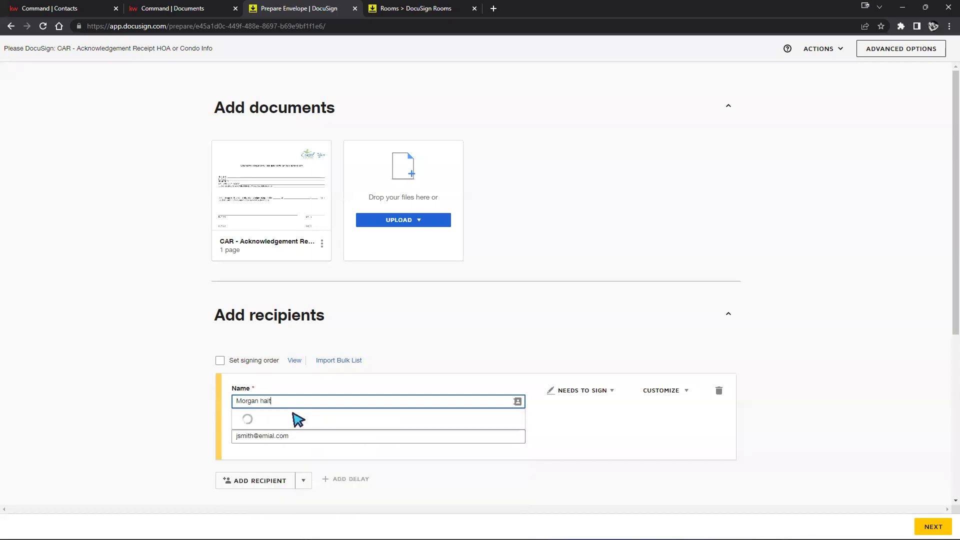
pyautogui.write('a')
pyautogui.press('Tab')
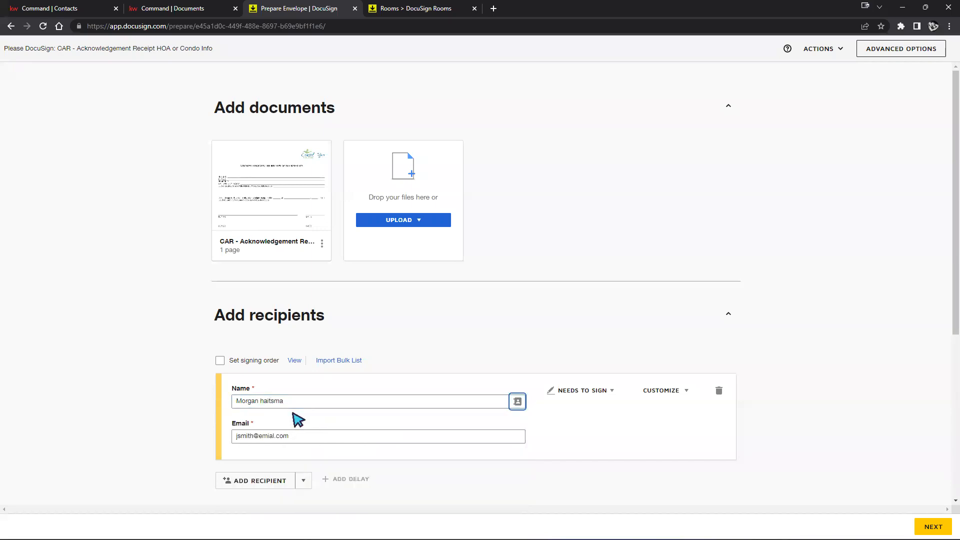
pyautogui.tripleClick(245, 436)
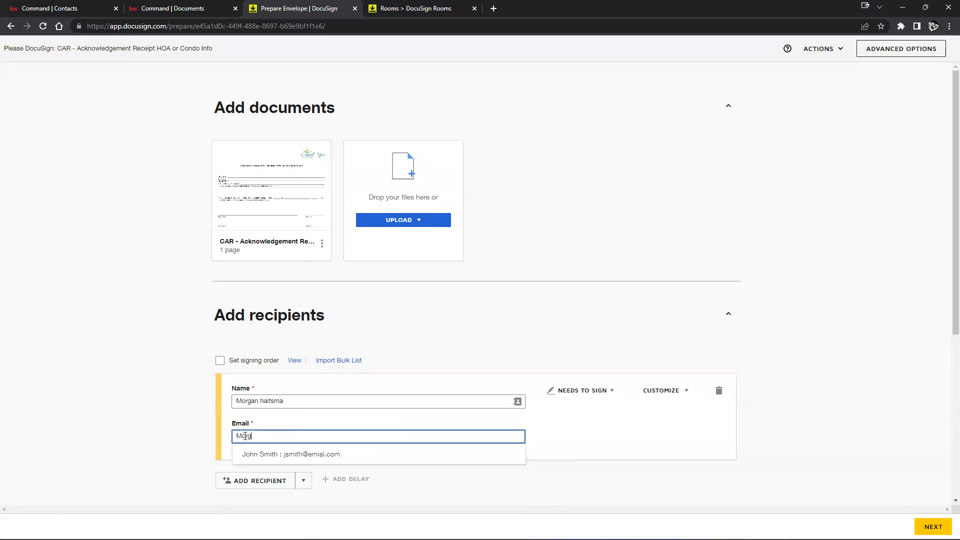
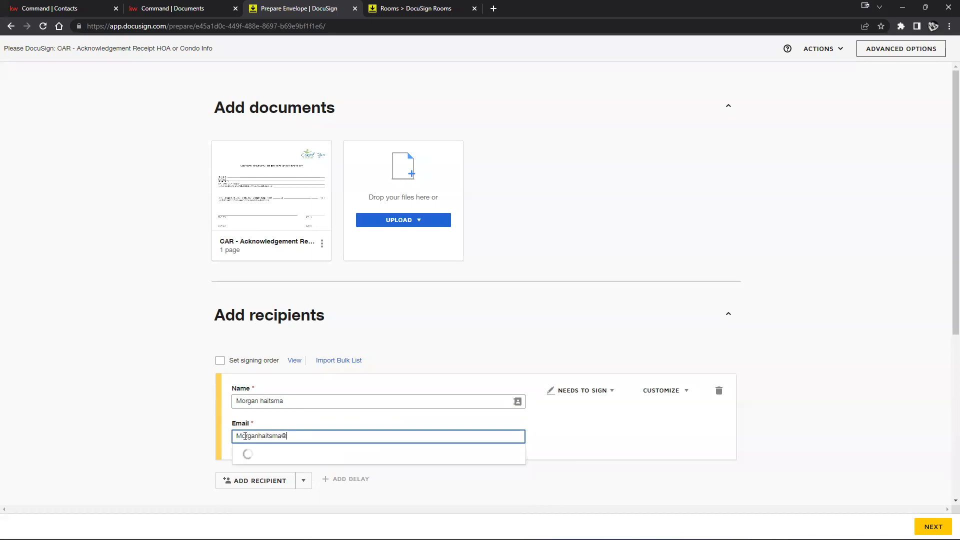
pyautogui.click(663, 433)
# Send the CAR acknowledgement envelope without adding any signing fields
pyautogui.click(933, 526)
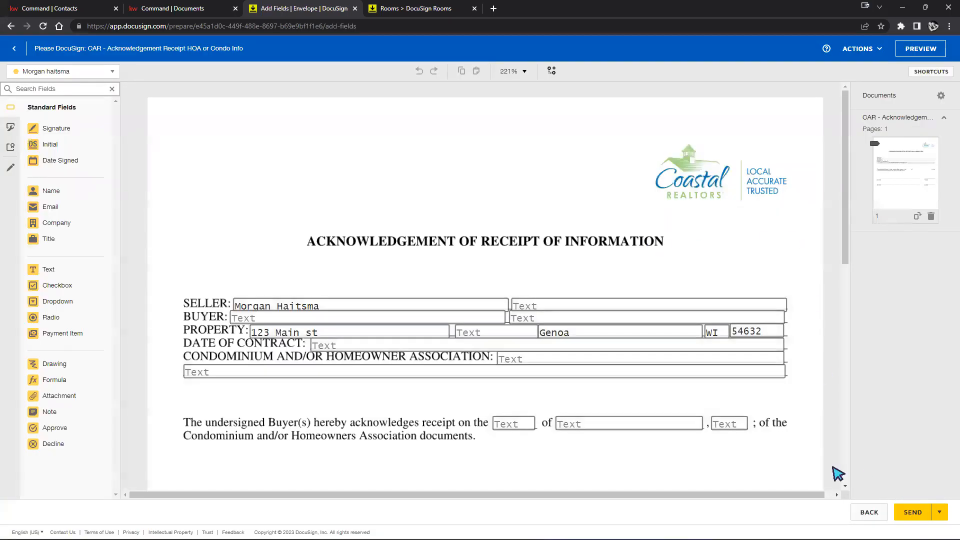
pyautogui.click(912, 512)
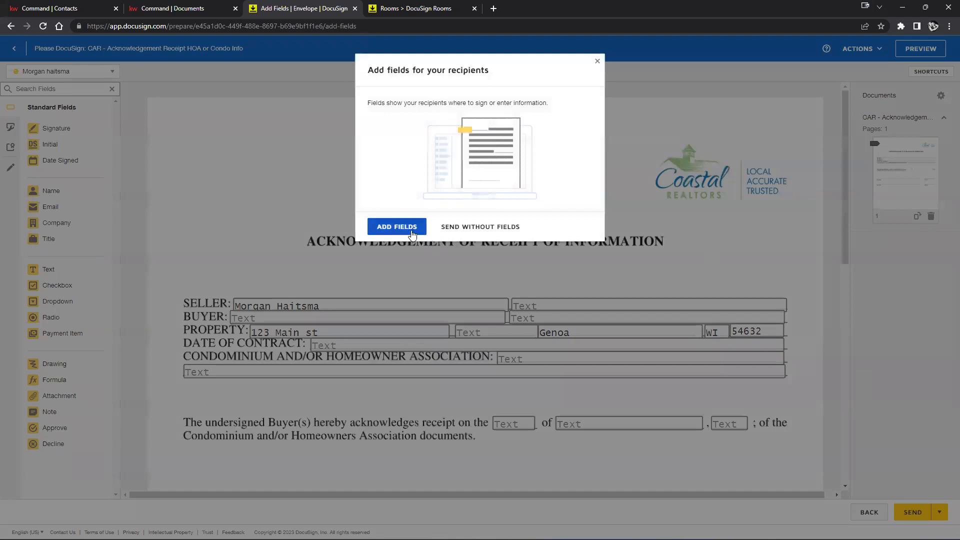
pyautogui.click(450, 228)
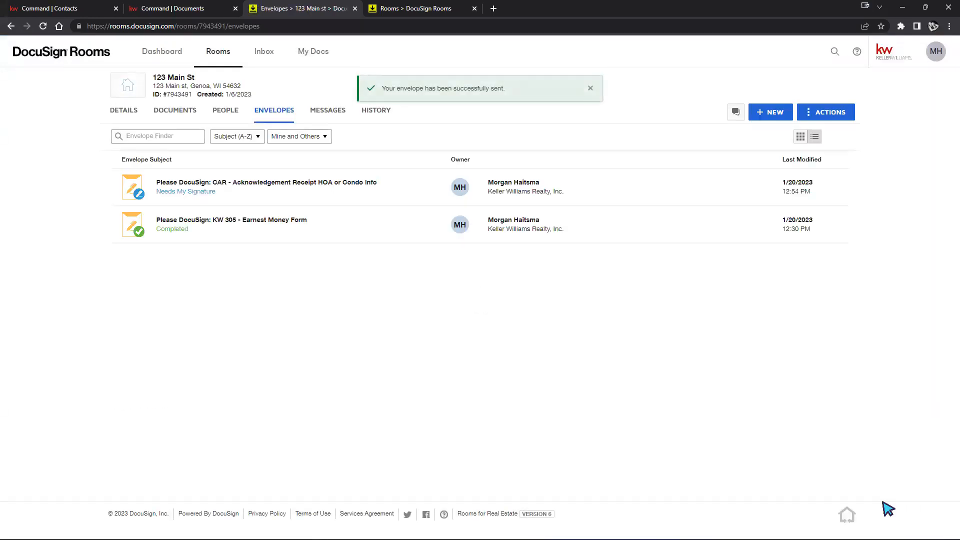
# Open the sent CAR envelope's details and select the recipient's e-mail address to check it
pyautogui.click(226, 188)
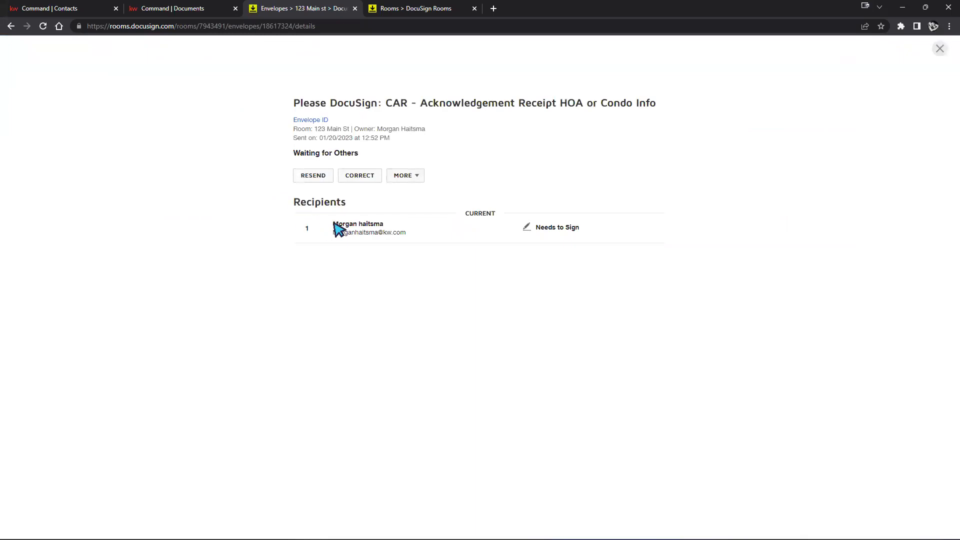
pyautogui.moveTo(332, 232); pyautogui.dragTo(425, 233)
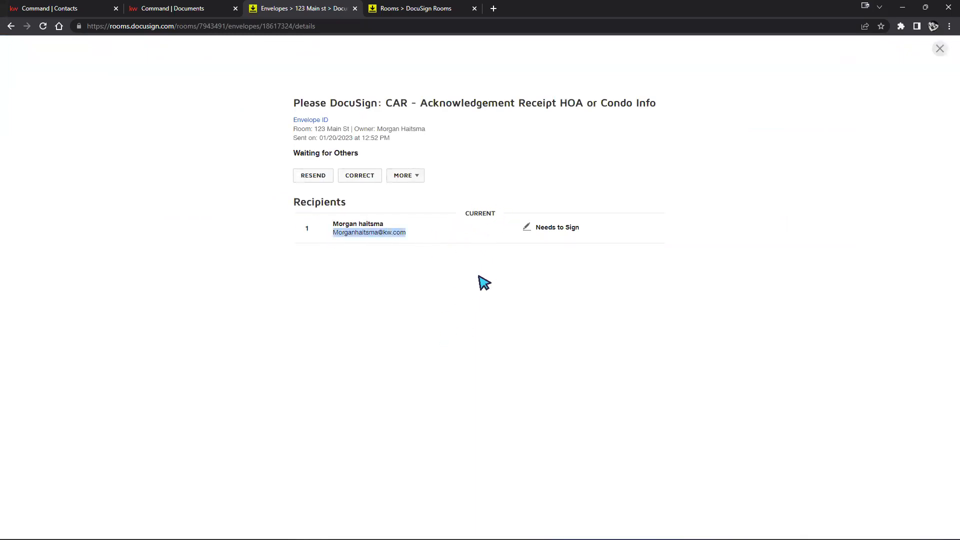
pyautogui.click(477, 292)
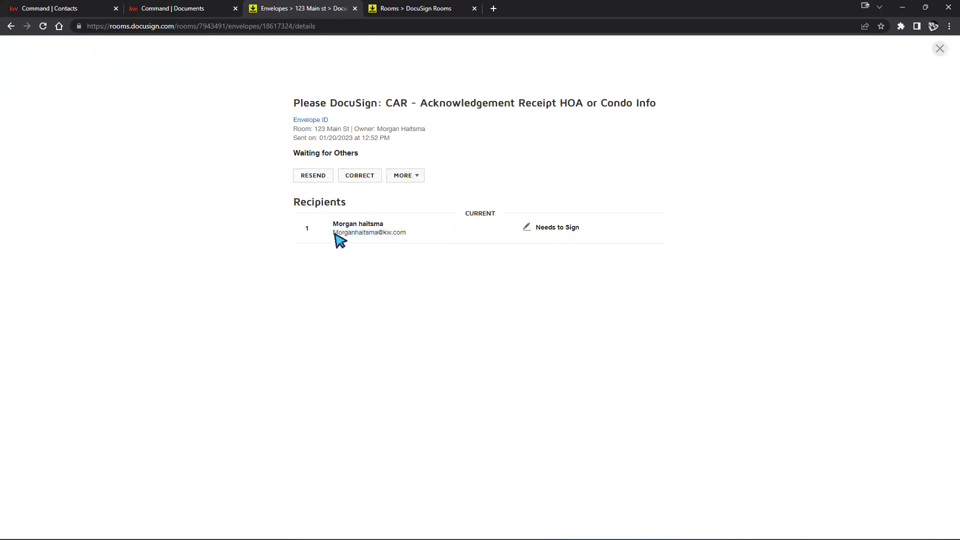
pyautogui.moveTo(335, 232); pyautogui.dragTo(407, 238)
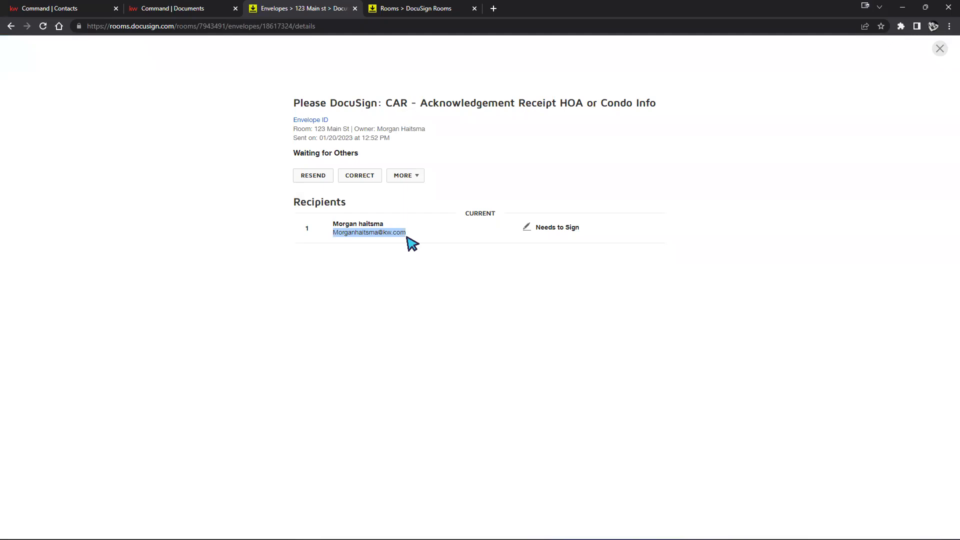
pyautogui.click(363, 176)
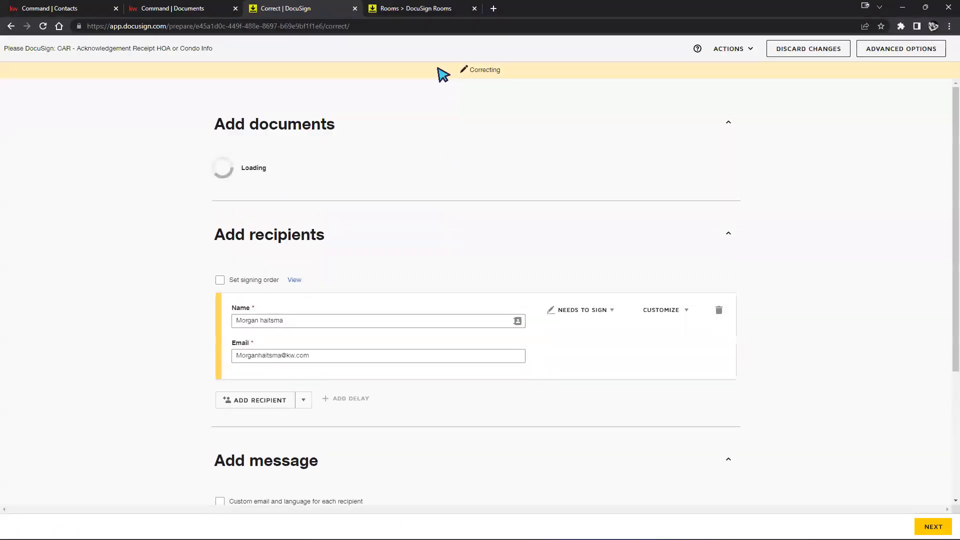
# Fix the recipient's e-mail domain and submit the correction without adding fields
pyautogui.scroll(-5, 393, 320)
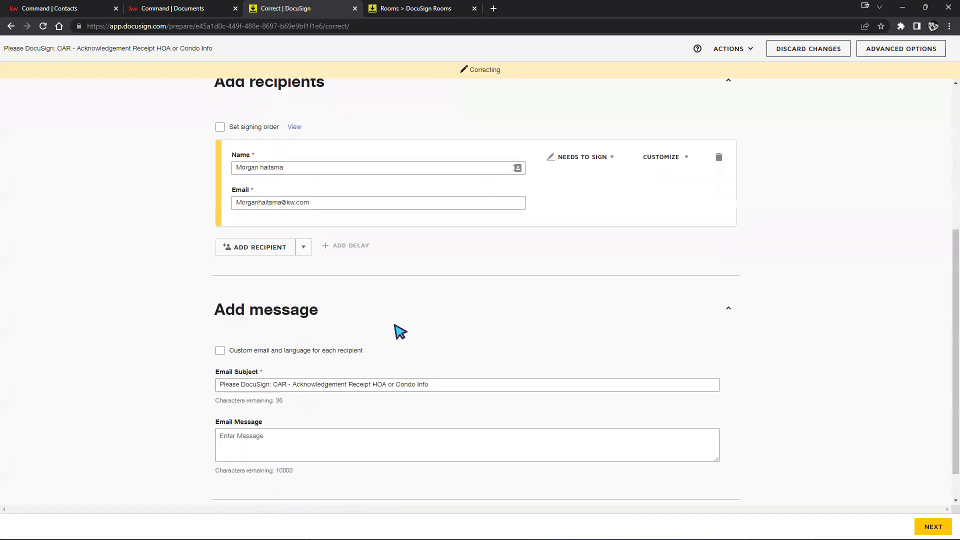
pyautogui.scroll(5, 397, 331)
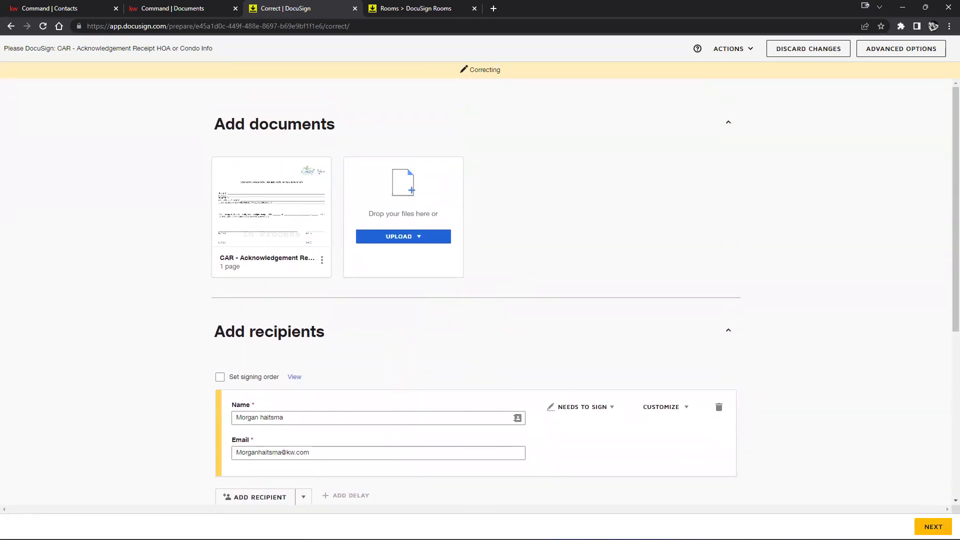
pyautogui.click(293, 453)
pyautogui.write('sim')
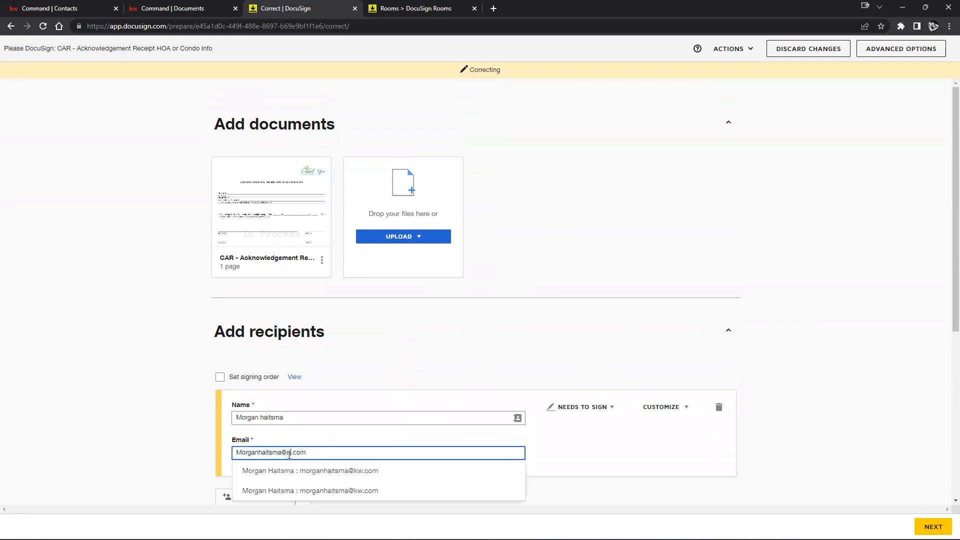
pyautogui.click(620, 348)
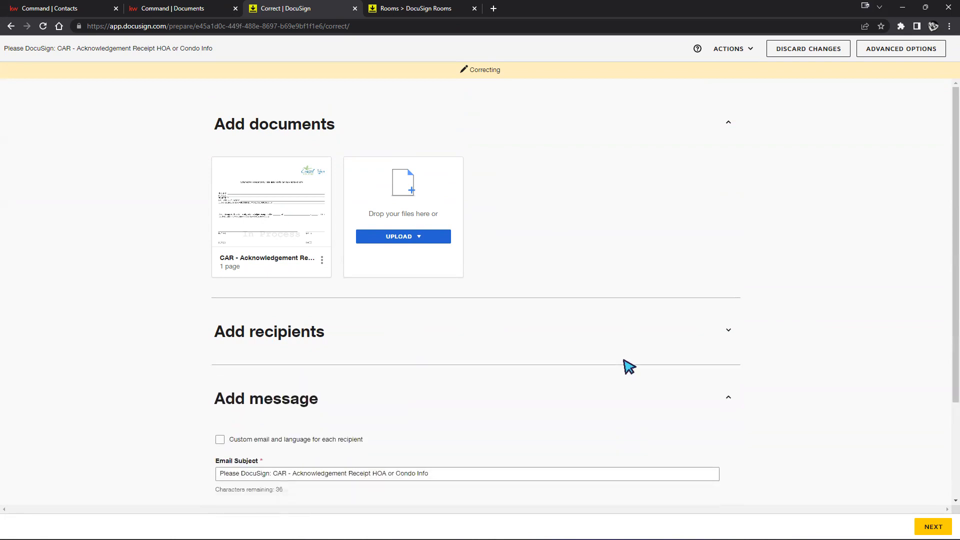
pyautogui.click(933, 526)
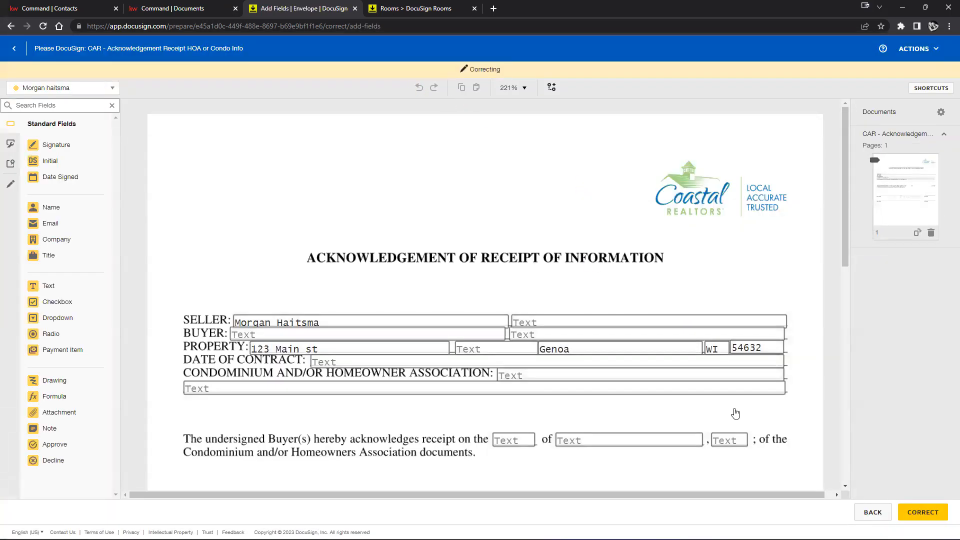
pyautogui.click(919, 511)
pyautogui.click(508, 227)
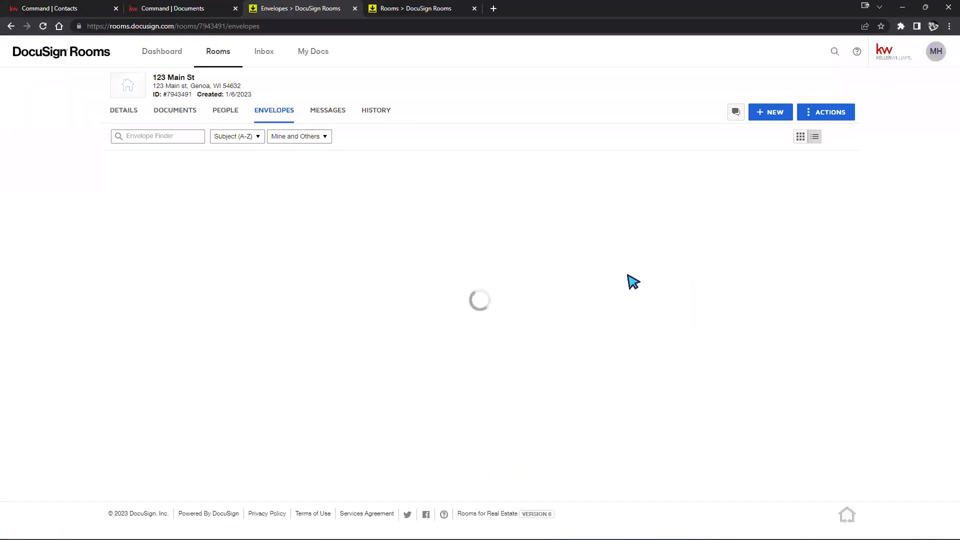
# Resend the CAR acknowledgement envelope from its details, confirming the reminder to the pending signer
pyautogui.click(216, 192)
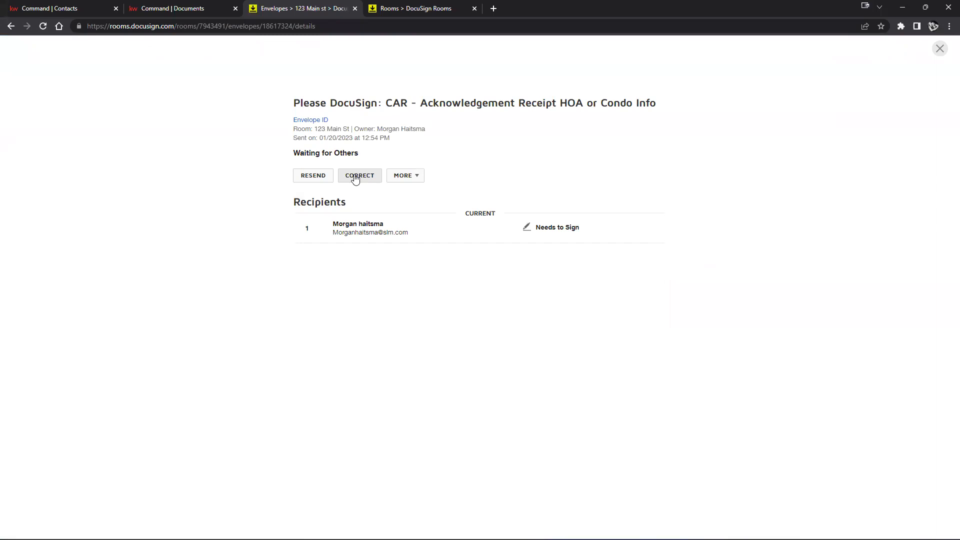
pyautogui.click(306, 179)
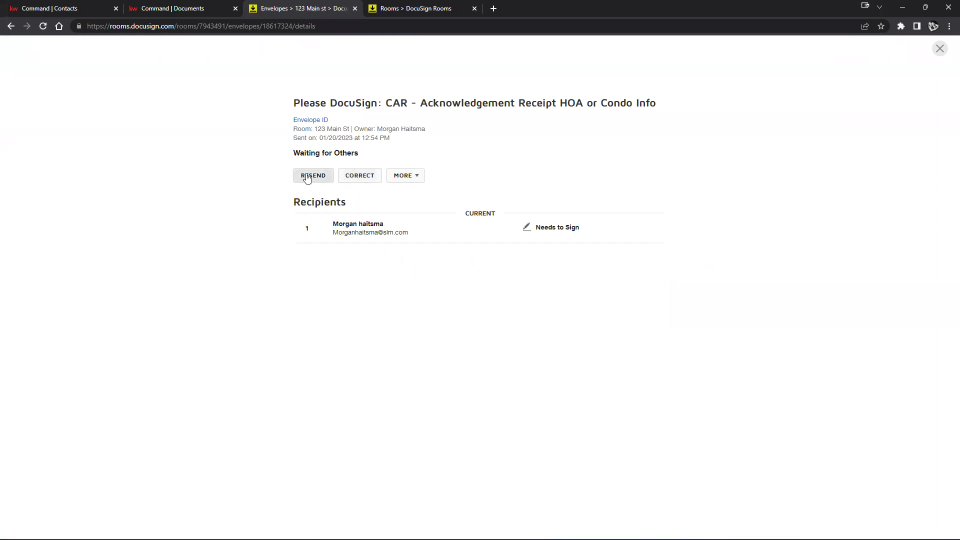
pyautogui.click(419, 149)
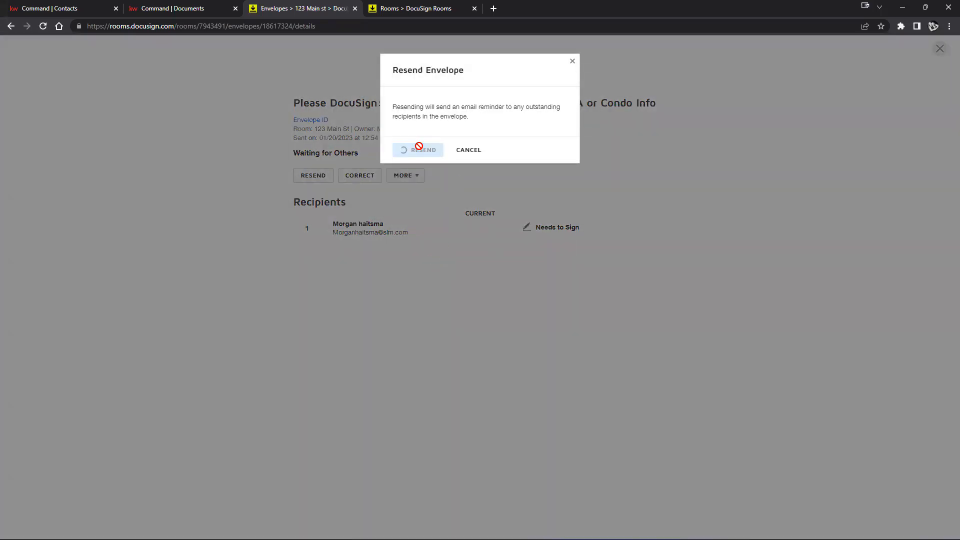